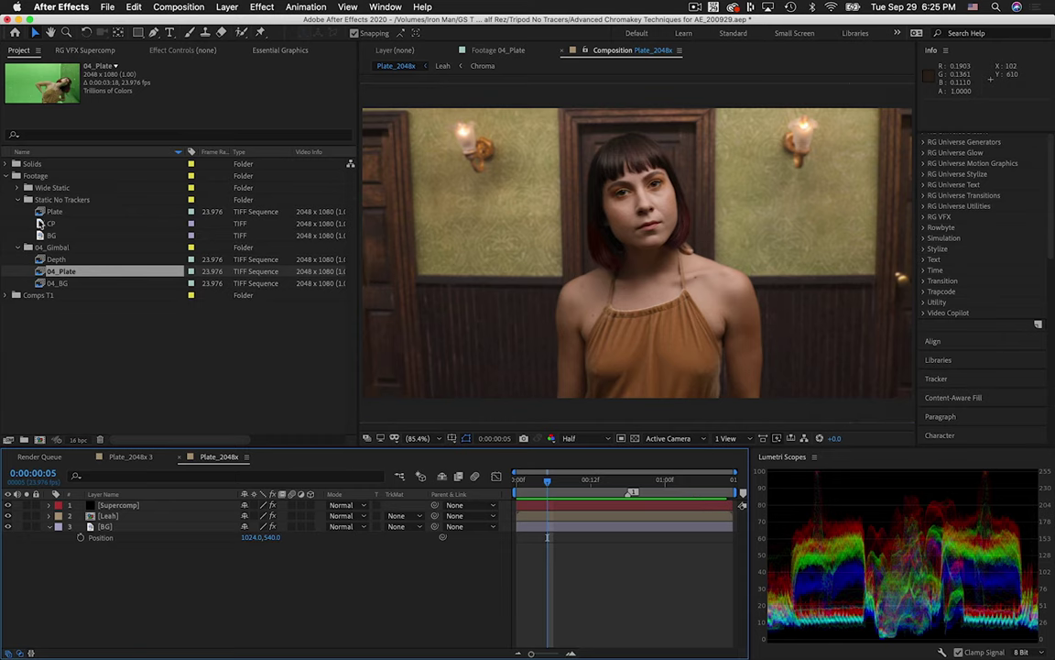
Preview the green-screen footage Plate and 04_Plate by playing and scrubbing through the clips
{"action": "double_click", "coordinate": [47, 211]}
{"action": "key", "text": "space"}
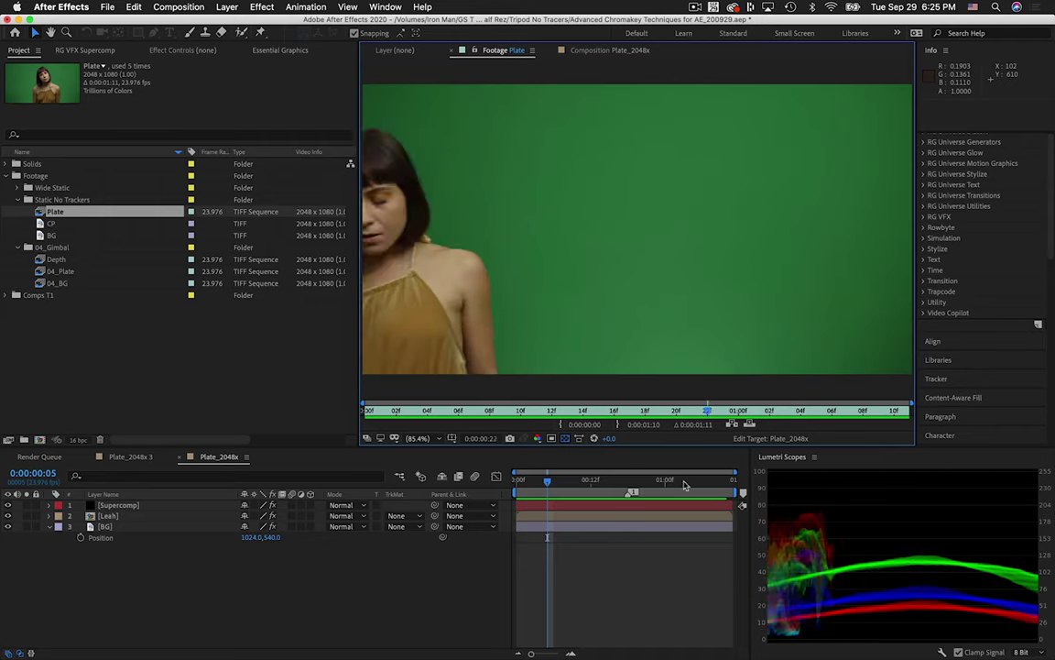
{"action": "left_click_drag", "start_coordinate": [548, 467], "coordinate": [591, 478]}
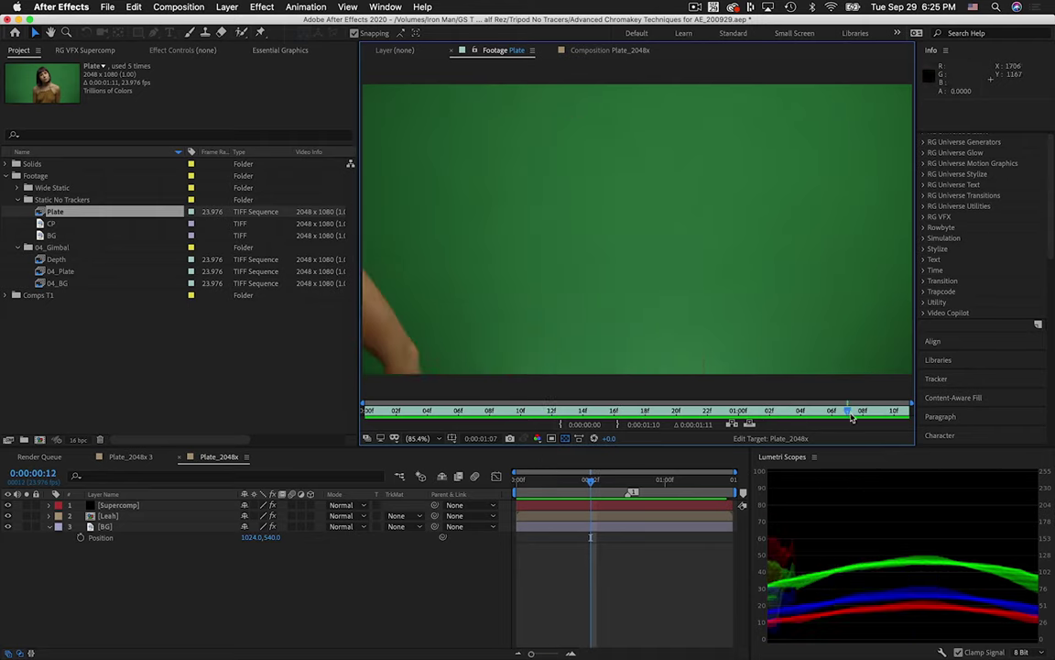
{"action": "left_click_drag", "start_coordinate": [880, 412], "coordinate": [458, 410]}
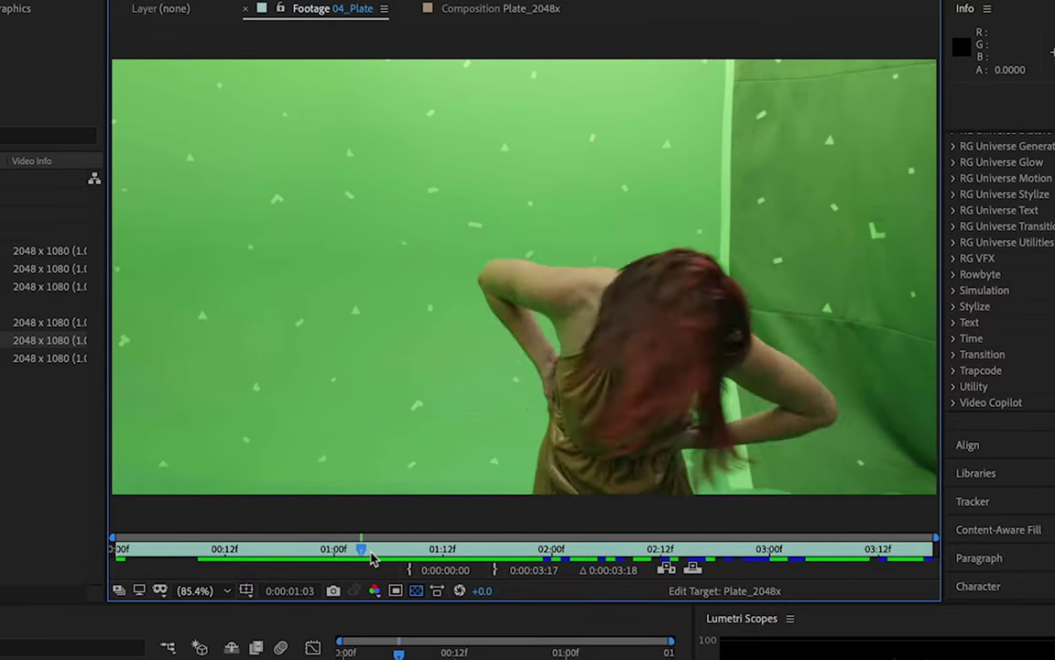
{"action": "left_click_drag", "start_coordinate": [371, 557], "coordinate": [417, 564]}
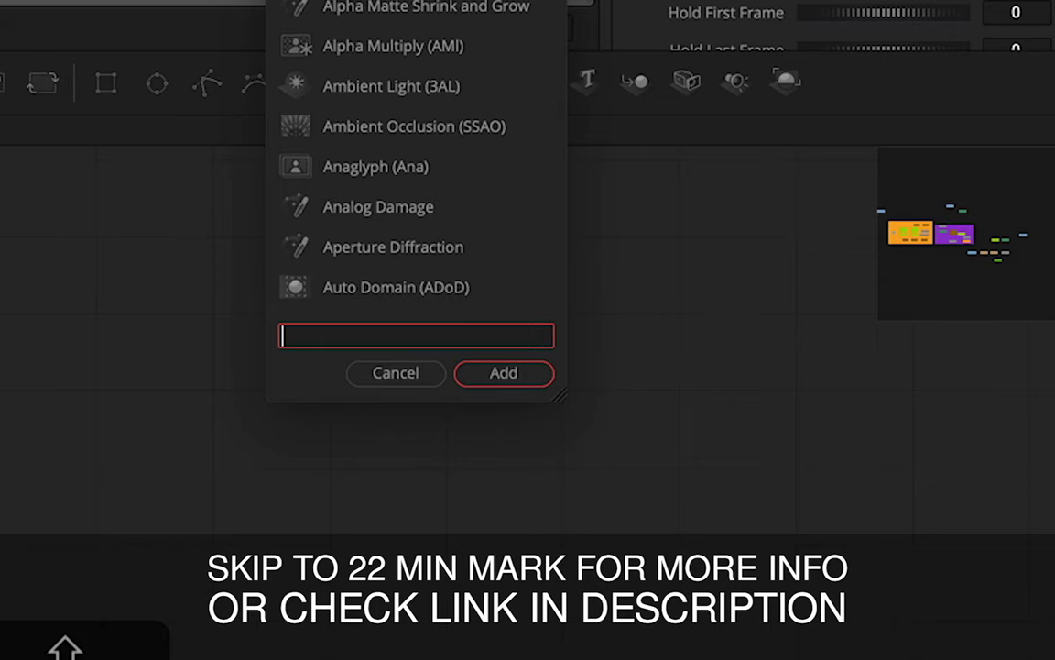
In DaVinci Resolve Fusion, add a Delta Keyer node and connect MediaIn4 to its clean plate input
{"action": "type", "text": "delt"}
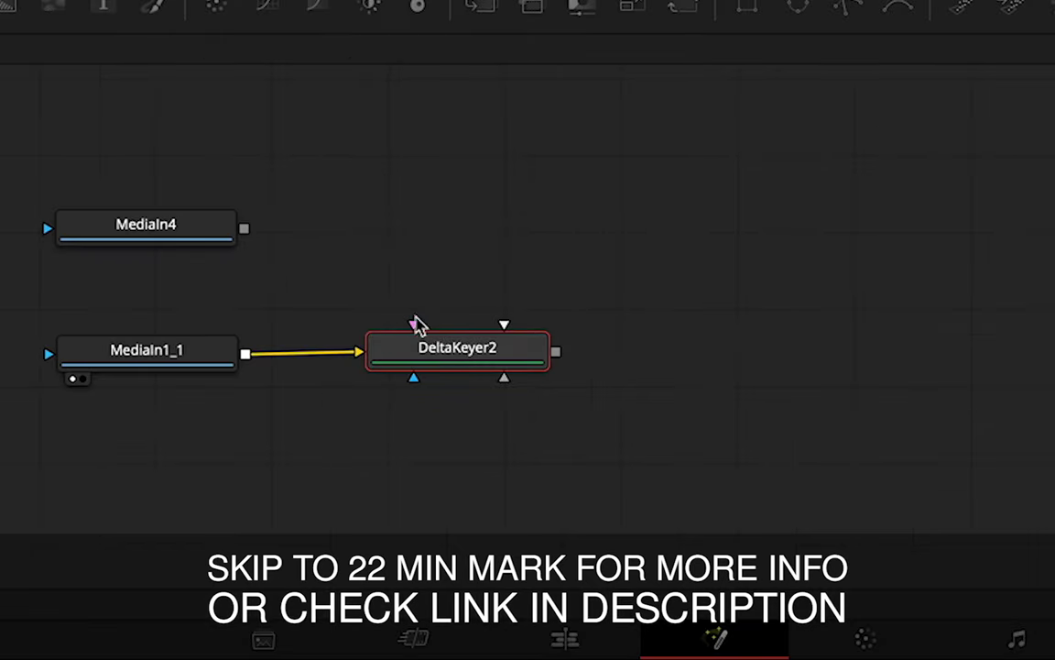
{"action": "left_click_drag", "start_coordinate": [244, 227], "coordinate": [409, 328]}
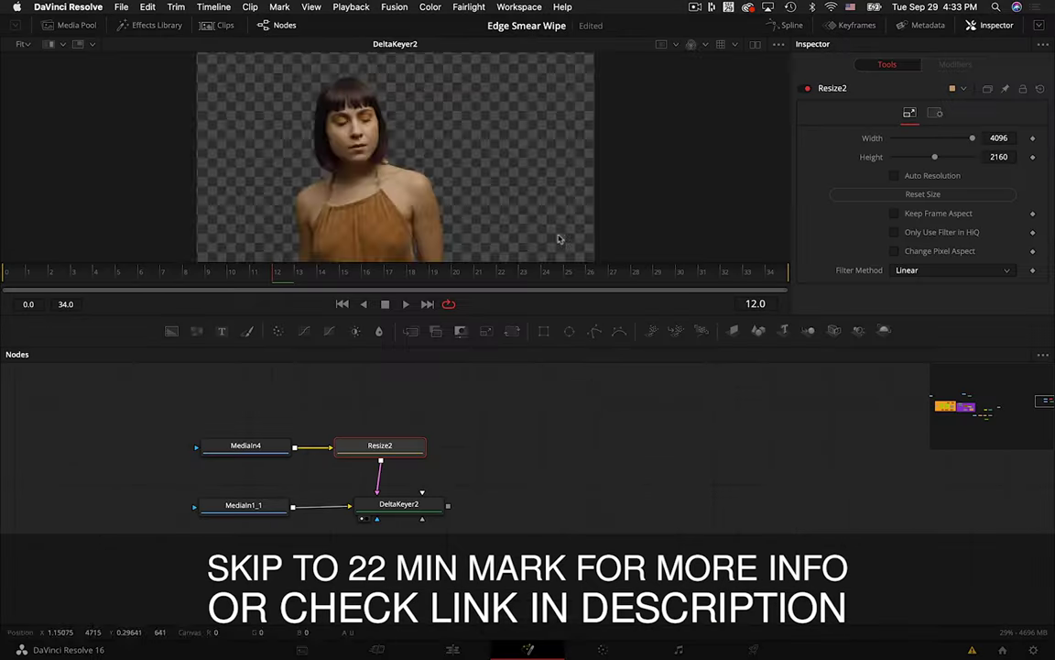
{"action": "key", "text": "a"}
{"action": "left_click", "coordinate": [139, 273]}
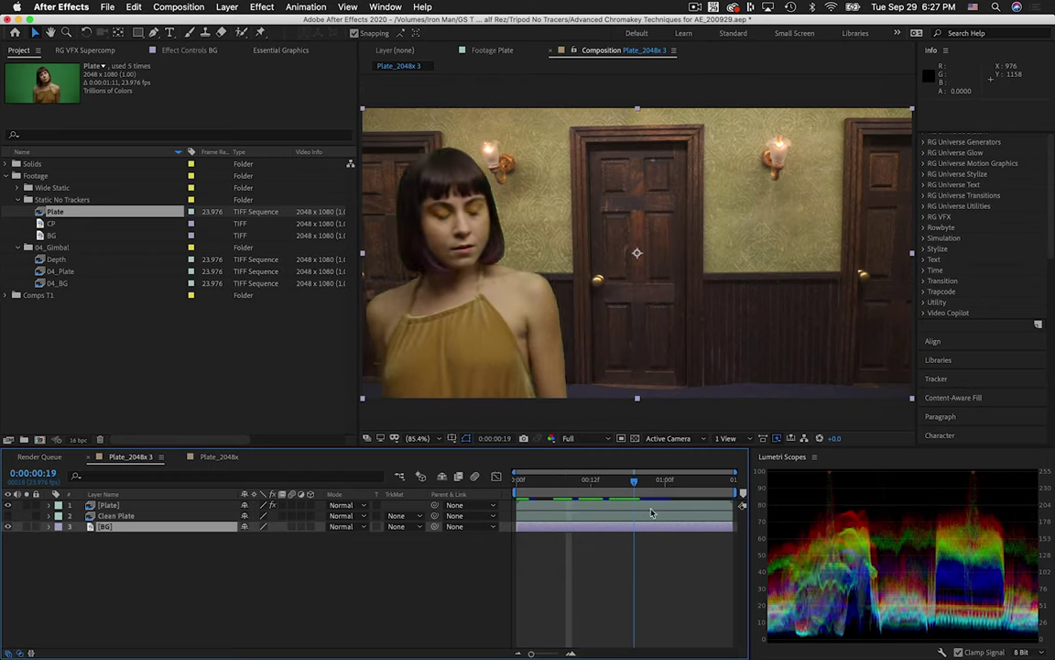
In After Effects, scrub through the Plate_2048x 3 composite and apply Keylight (1.2) to the plate in the INTRO composition
{"action": "left_click_drag", "start_coordinate": [651, 513], "coordinate": [553, 504]}
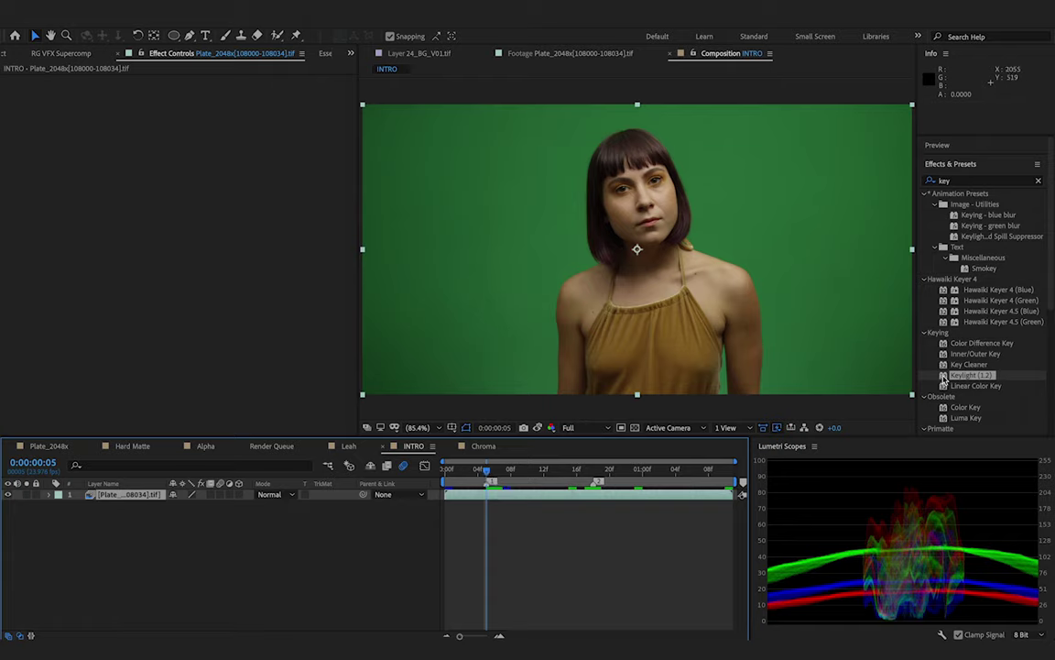
{"action": "left_click_drag", "start_coordinate": [944, 377], "coordinate": [699, 244]}
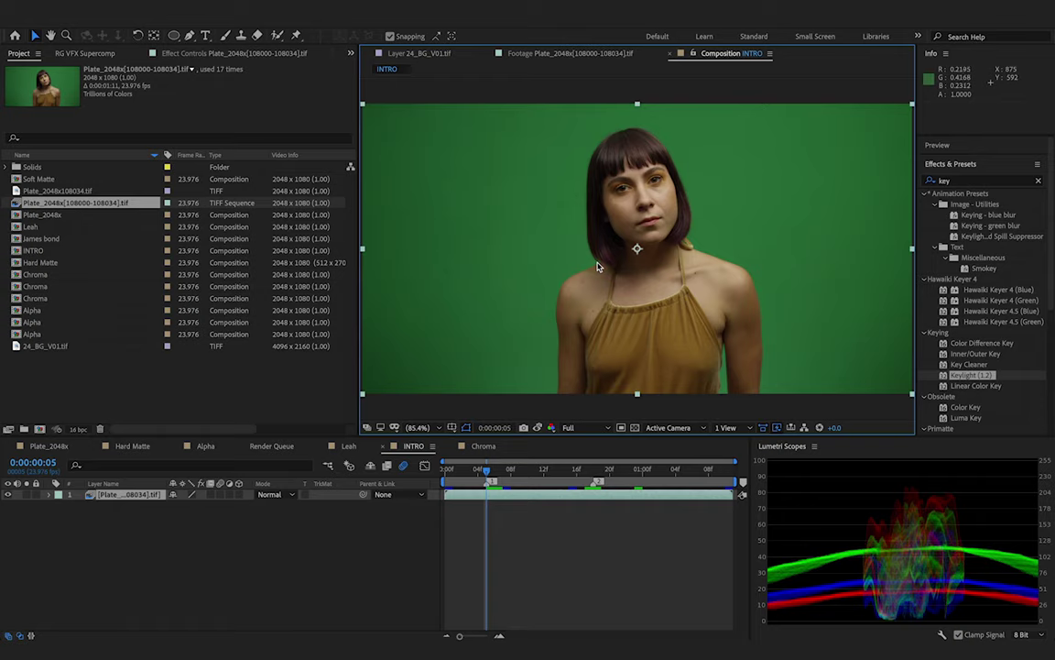
Inspect the woman in the INTRO composition up close at 200%, and fit the frame in the viewer again
{"action": "scroll", "coordinate": [597, 267], "scroll_direction": "up", "scroll_amount": 2}
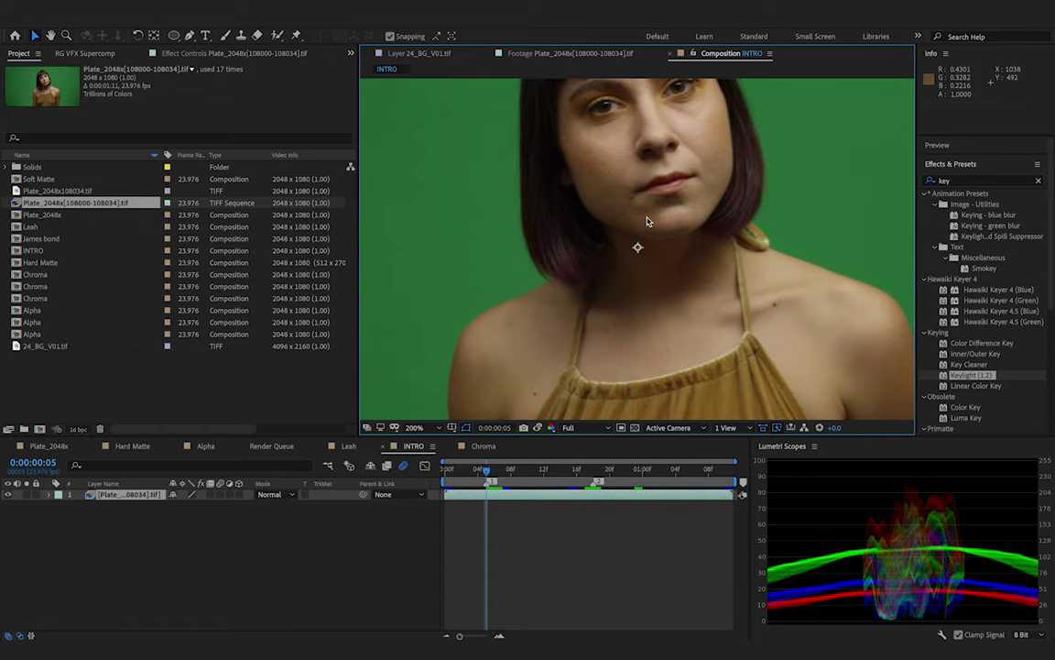
{"action": "scroll", "coordinate": [647, 221], "scroll_direction": "down", "scroll_amount": 2}
{"action": "scroll", "coordinate": [646, 220], "scroll_direction": "up", "scroll_amount": 1}
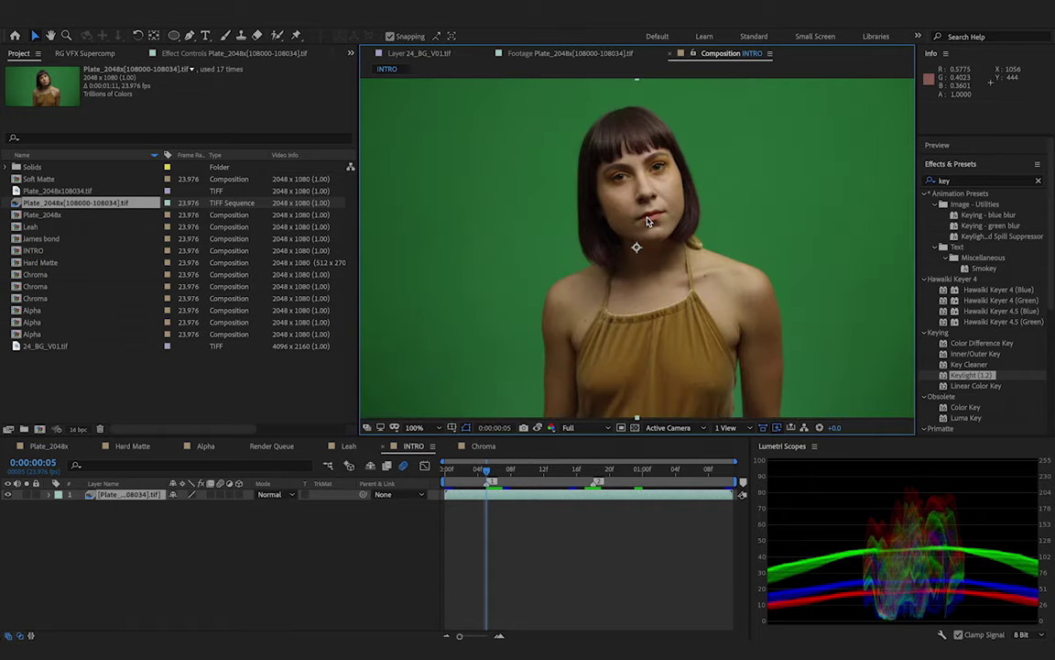
{"action": "left_click", "coordinate": [416, 427]}
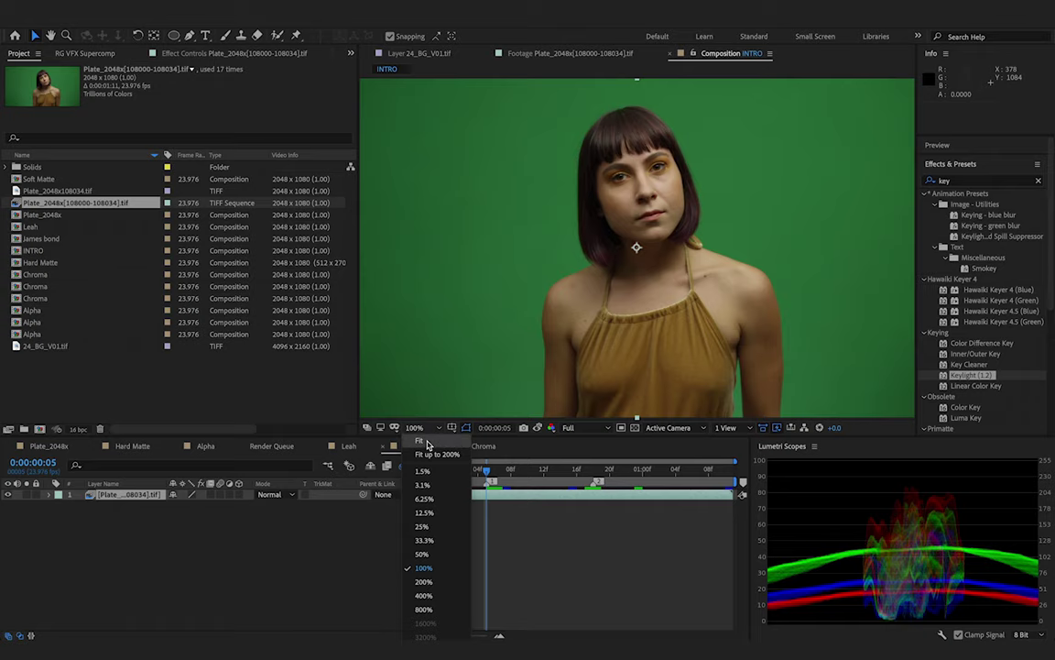
{"action": "left_click", "coordinate": [424, 442]}
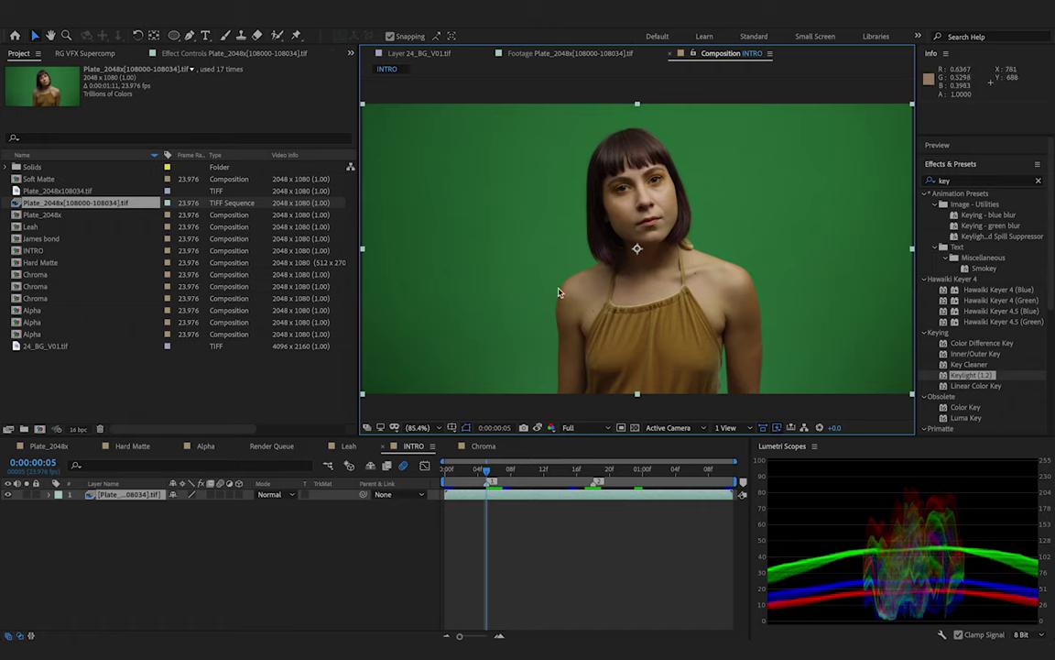
Rename the plate layer in the INTRO composition as Alpha
{"action": "left_click", "coordinate": [107, 495]}
{"action": "key", "text": "Return"}
{"action": "type", "text": "A"}
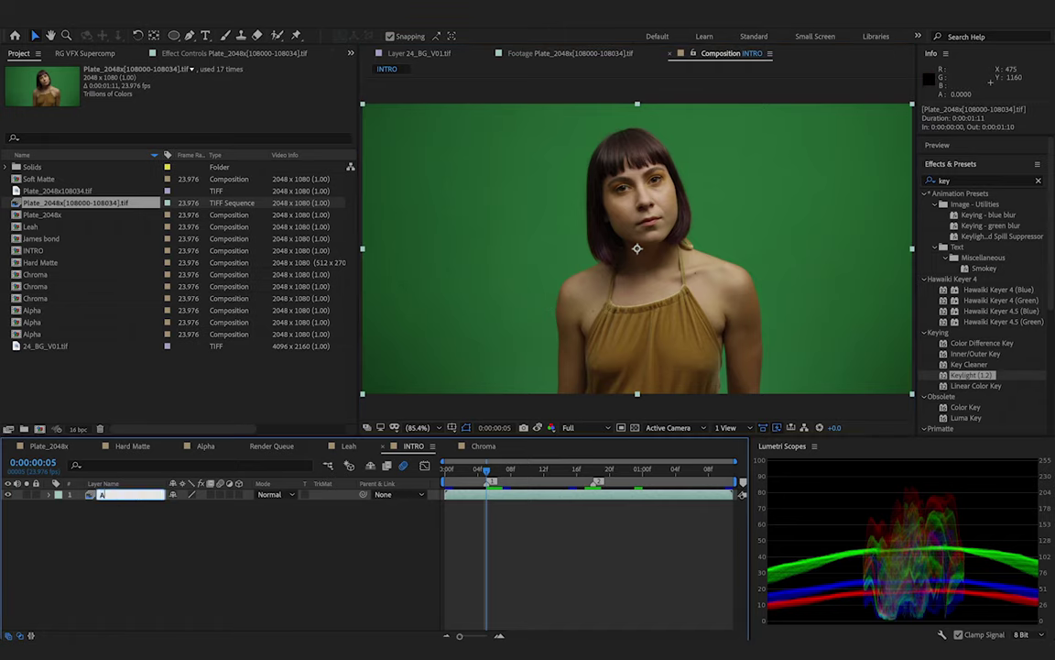
{"action": "type", "text": "lpha"}
{"action": "key", "text": "Return"}
Duplicate the Alpha layer, name the copy Chroma and move it below Alpha
{"action": "key", "text": "ctrl+d"}
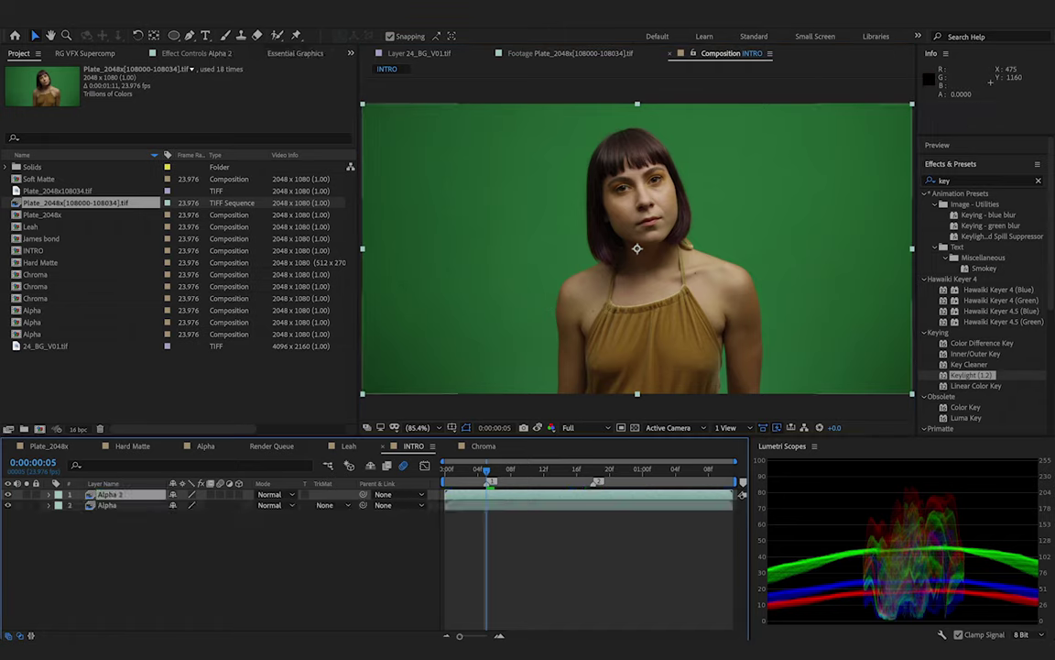
{"action": "key", "text": "Return"}
{"action": "type", "text": "Ch"}
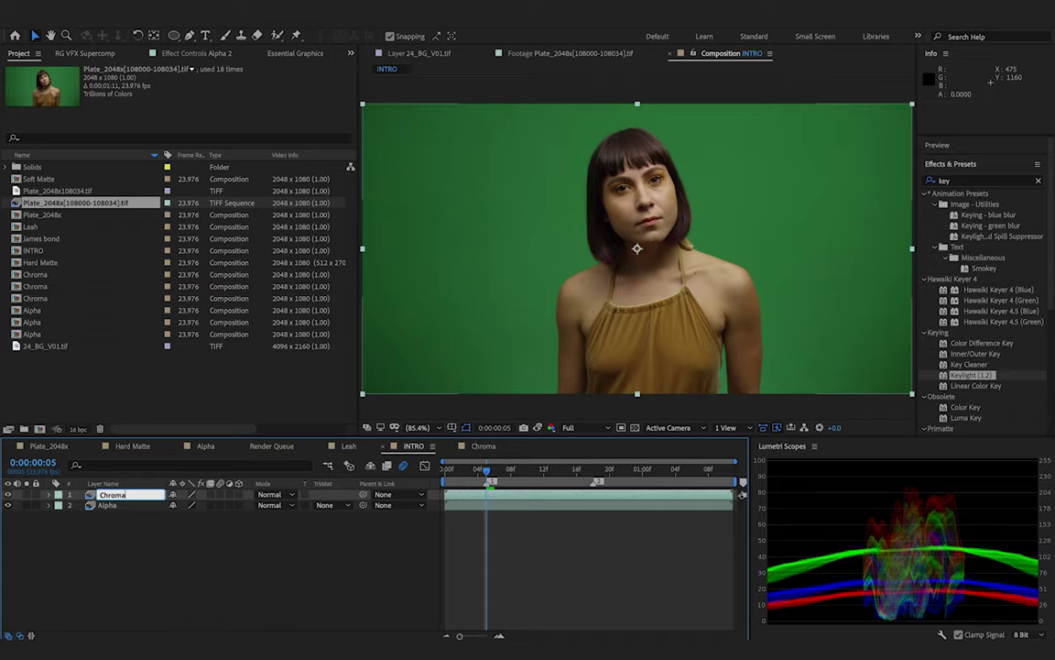
{"action": "type", "text": "roma"}
{"action": "key", "text": "Return"}
{"action": "left_click_drag", "start_coordinate": [133, 495], "coordinate": [129, 519]}
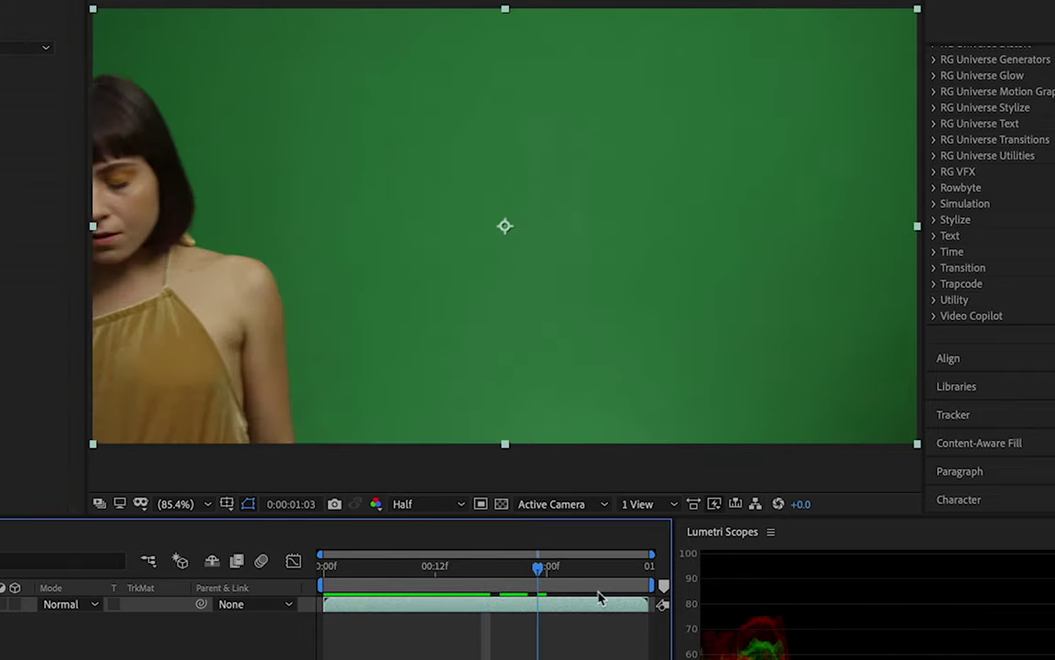
Scrub through the green-screen plate and examine the motion-blurred hair and shoulder edges at 200%
{"action": "mouse_move", "coordinate": [428, 568]}
{"action": "left_mouse_down"}
{"action": "mouse_move", "coordinate": [361, 577]}
{"action": "mouse_move", "coordinate": [370, 573]}
{"action": "left_mouse_up"}
{"action": "mouse_move", "coordinate": [664, 585]}
{"action": "left_mouse_down"}
{"action": "mouse_move", "coordinate": [348, 612]}
{"action": "mouse_move", "coordinate": [446, 567]}
{"action": "mouse_move", "coordinate": [499, 580]}
{"action": "left_mouse_up"}
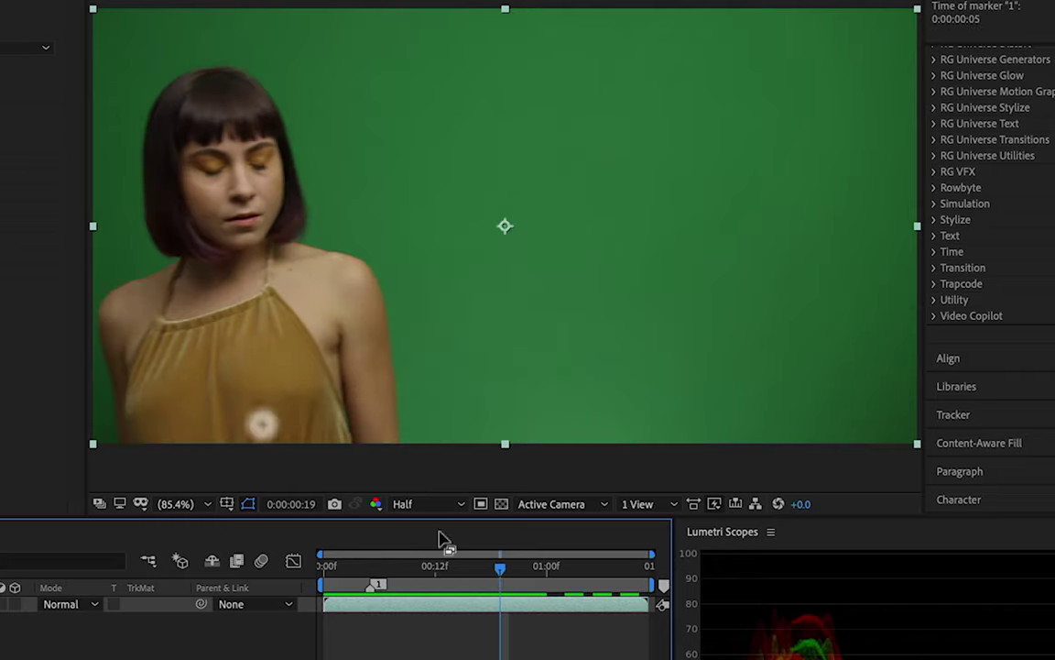
{"action": "scroll", "coordinate": [296, 236], "scroll_direction": "up", "scroll_amount": 2}
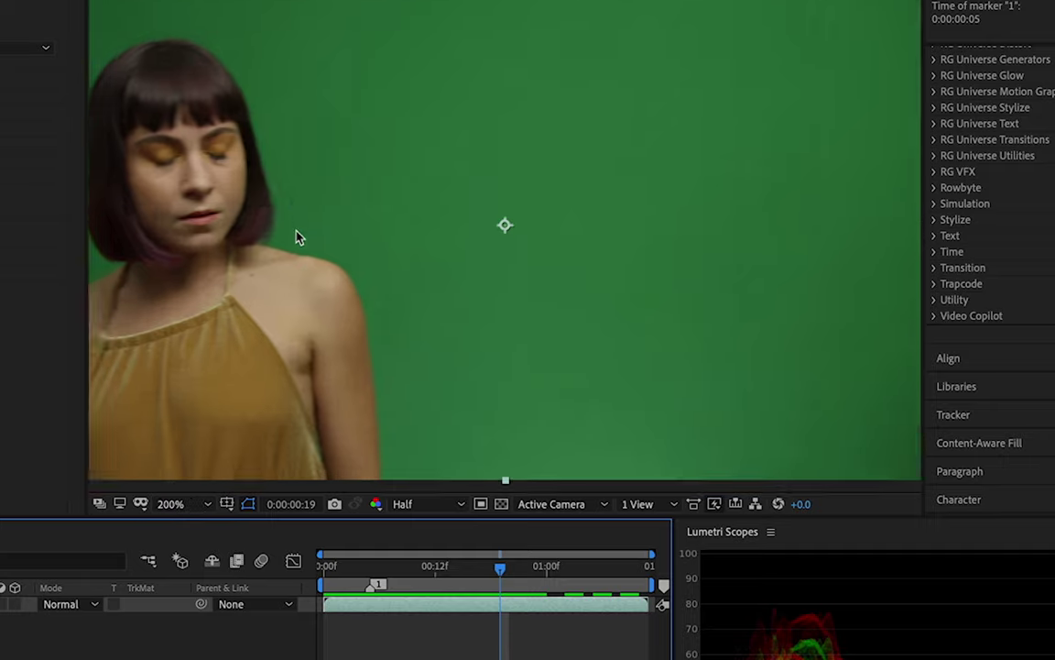
{"action": "left_click_drag", "start_coordinate": [296, 236], "coordinate": [637, 287]}
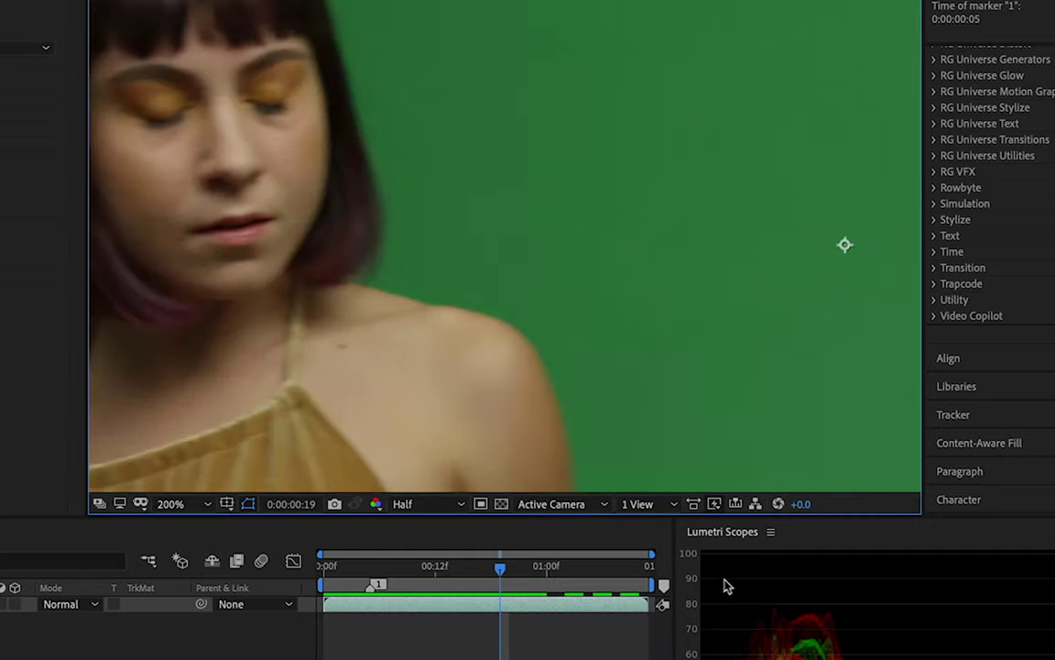
{"action": "left_click_drag", "start_coordinate": [664, 585], "coordinate": [515, 587]}
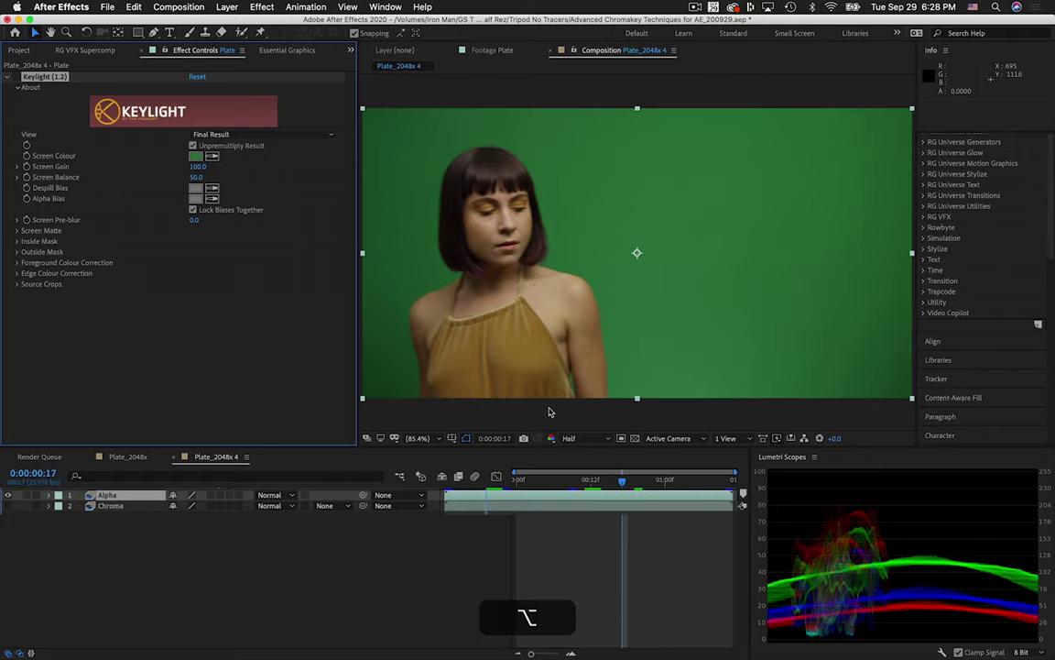
Compare the red, green and blue channels of the plate individually to judge the contrast between subject and screen
{"action": "key", "text": "alt+2"}
{"action": "key", "text": "alt+3"}
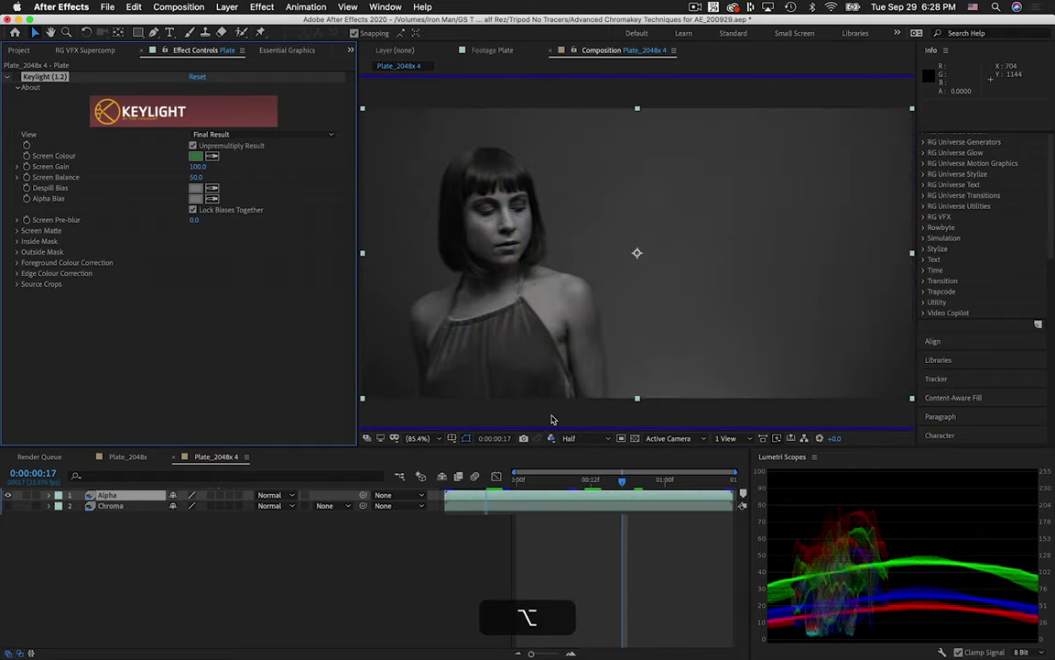
{"action": "key", "text": "alt+2"}
{"action": "key", "text": "alt+1"}
{"action": "key", "text": "alt+2"}
{"action": "key", "text": "alt+3"}
{"action": "key", "text": "alt+1"}
{"action": "key", "text": "alt+3"}
{"action": "key", "text": "alt+1"}
{"action": "key", "text": "alt+3"}
{"action": "key", "text": "alt+2"}
{"action": "key", "text": "alt+3"}
{"action": "key", "text": "alt+2"}
{"action": "key", "text": "alt+3"}
{"action": "key", "text": "alt+2"}
{"action": "key", "text": "alt+1"}
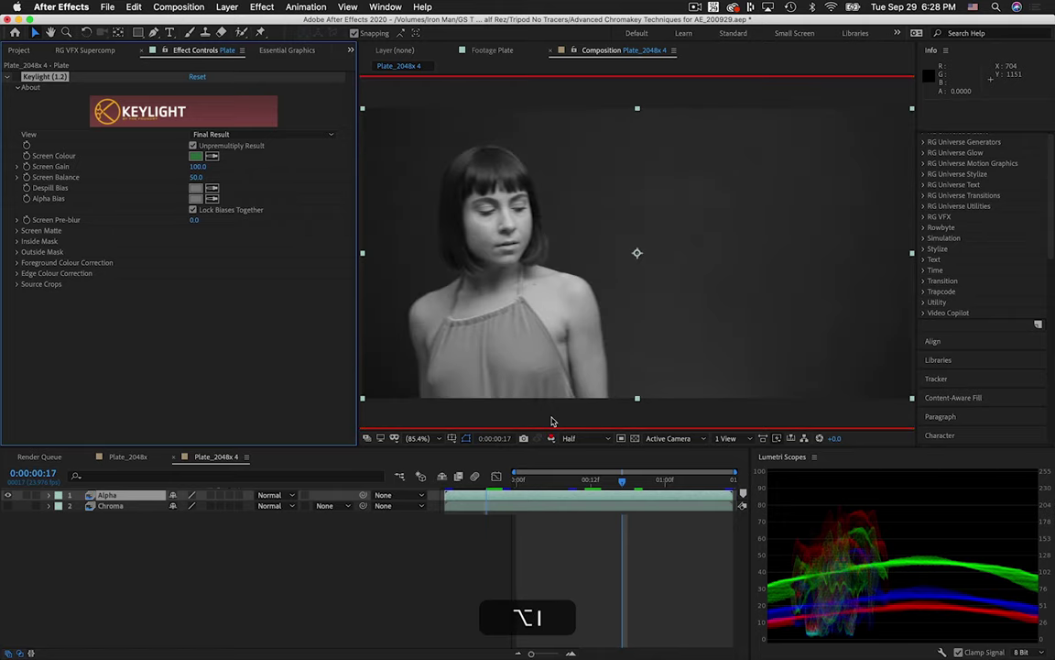
{"action": "key", "text": "alt+2"}
{"action": "key", "text": "alt+3"}
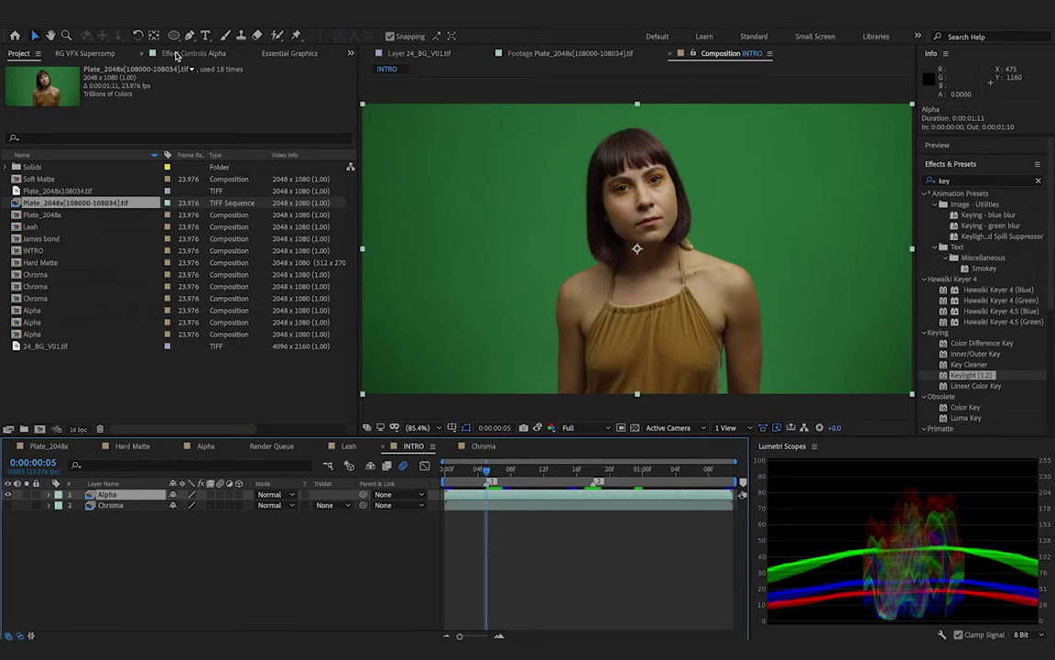
Apply the Keylight (1.2) effect to the Alpha layer
{"action": "key", "text": "ctrl+space"}
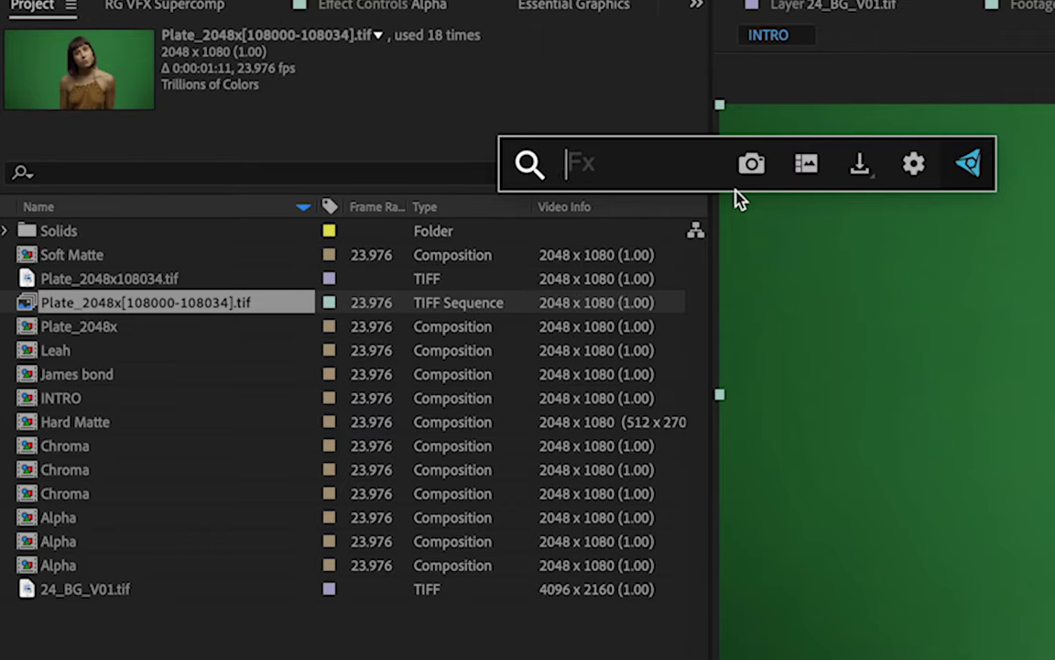
{"action": "type", "text": "key"}
{"action": "key", "text": "Return"}
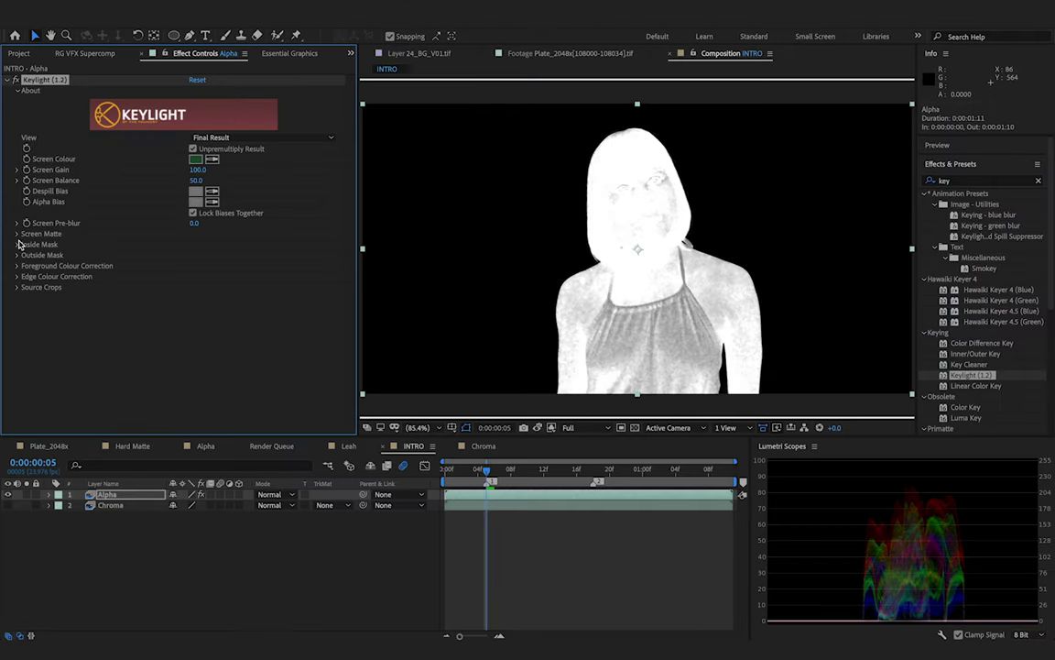
Set Clip White to 37 in Keylight's Screen Matte settings on the Alpha layer and collapse the effect
{"action": "left_click", "coordinate": [16, 234]}
{"action": "type", "text": "37"}
{"action": "key", "text": "Return"}
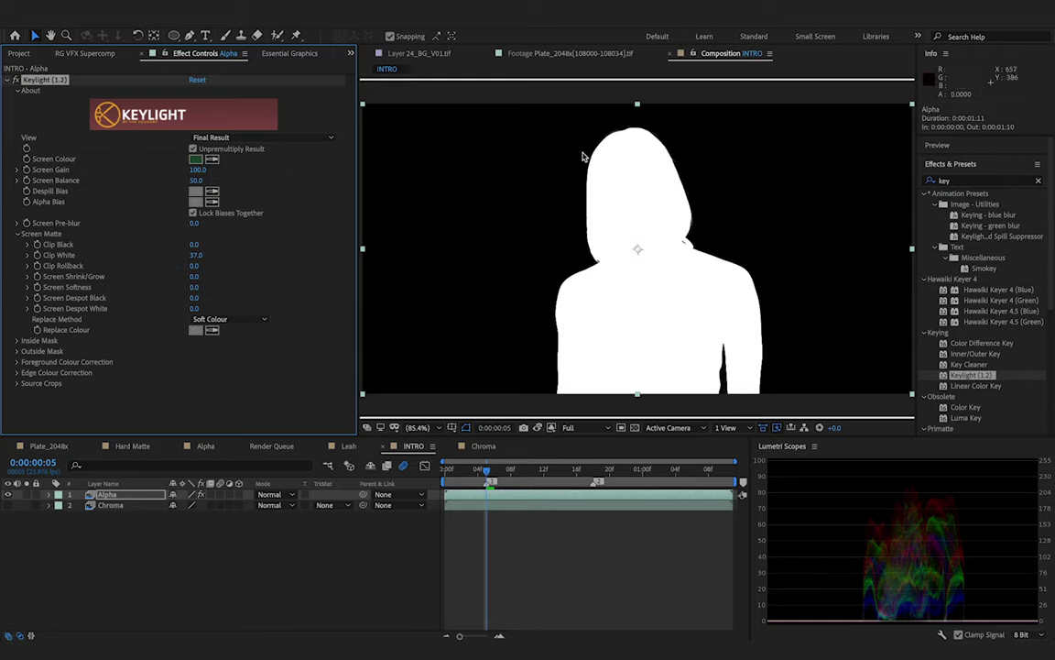
{"action": "left_click", "coordinate": [15, 79]}
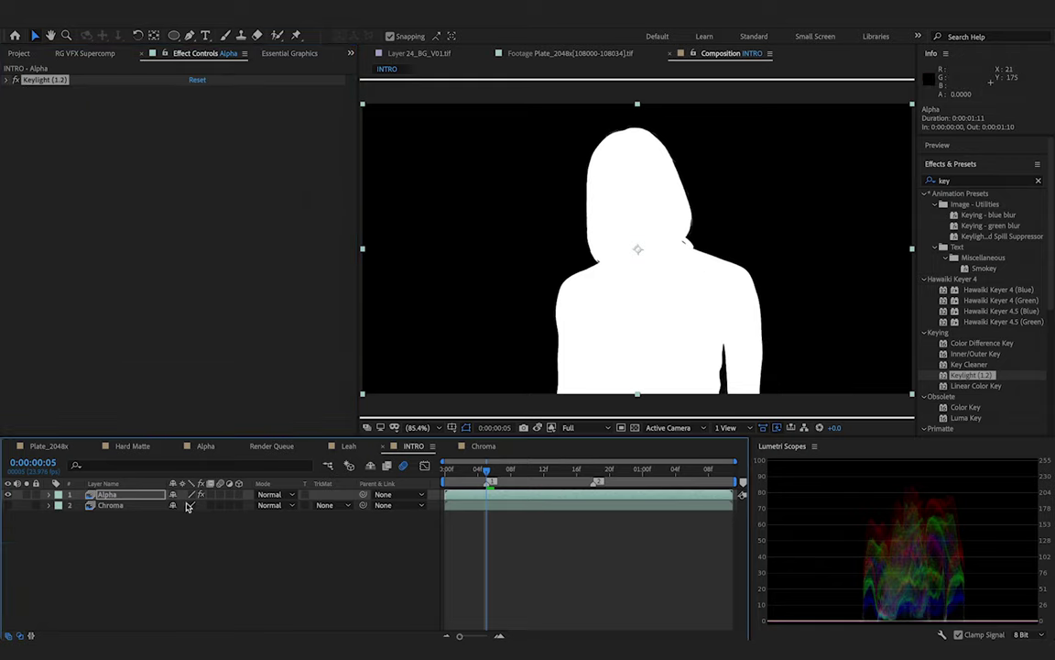
Examine the Chroma layer's track matte setting and how the Transfer Controls columns are shown and hidden
{"action": "left_click", "coordinate": [131, 508]}
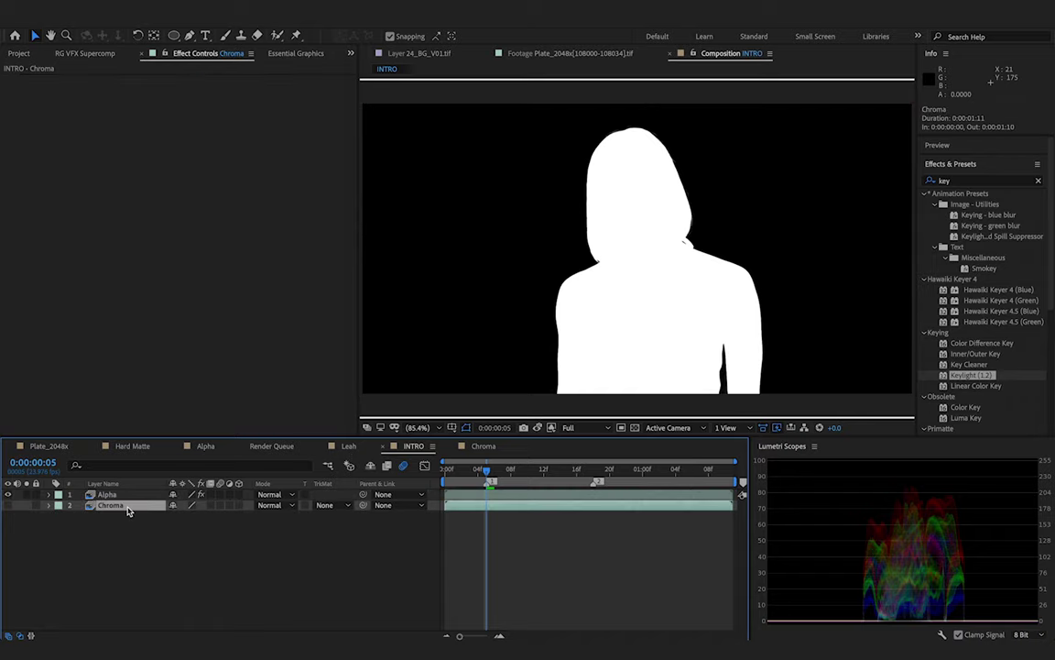
{"action": "left_click", "coordinate": [111, 496]}
{"action": "left_click", "coordinate": [119, 507]}
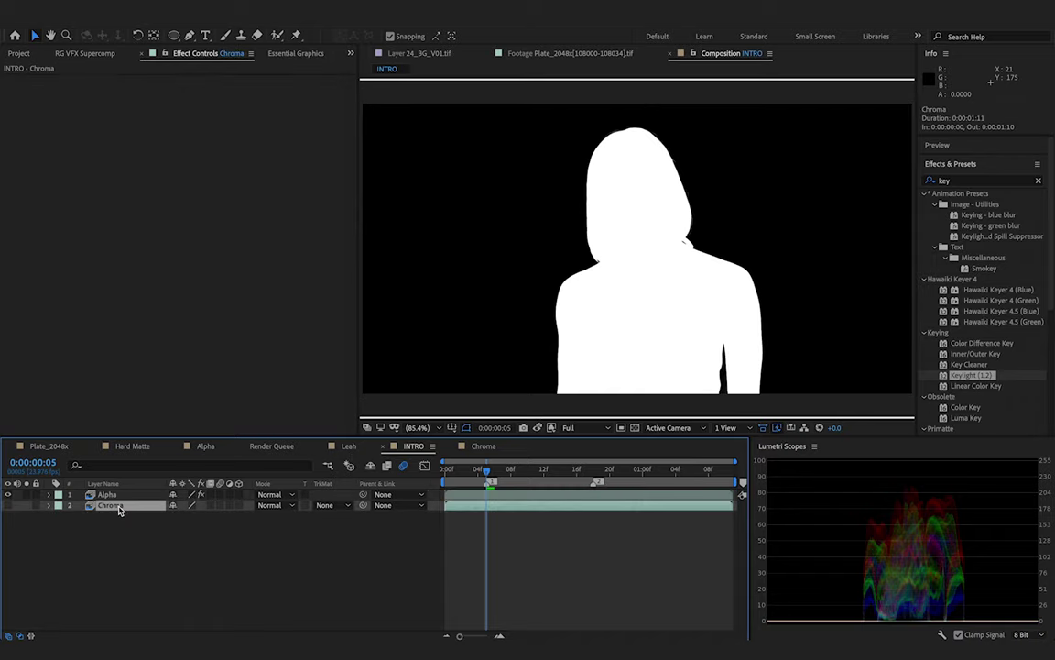
{"action": "left_click", "coordinate": [325, 506]}
{"action": "left_click", "coordinate": [324, 504]}
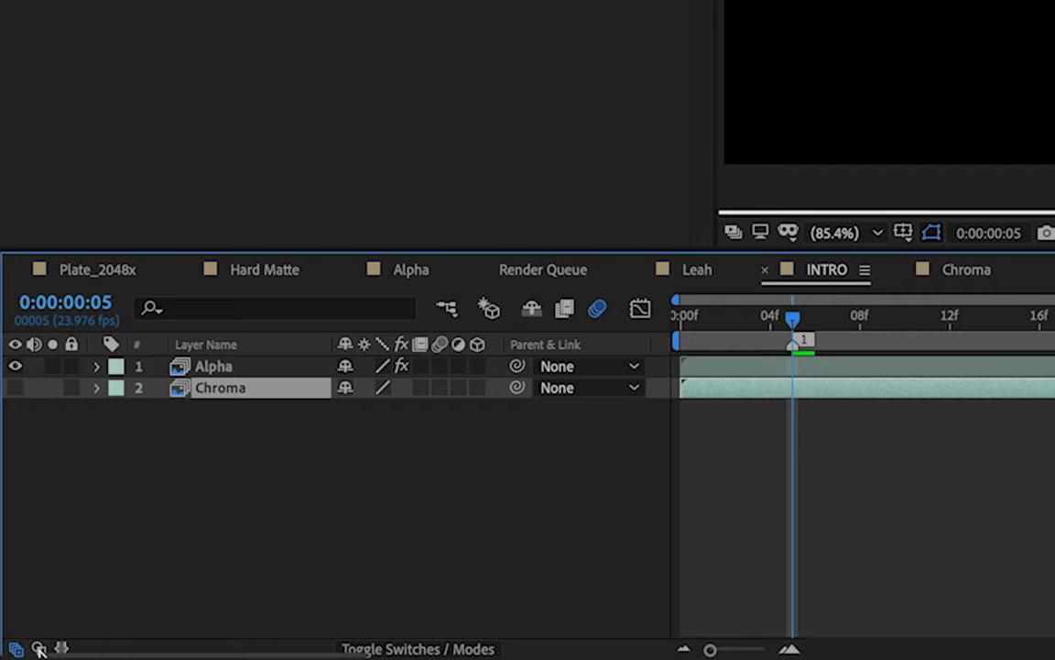
{"action": "left_click", "coordinate": [38, 648]}
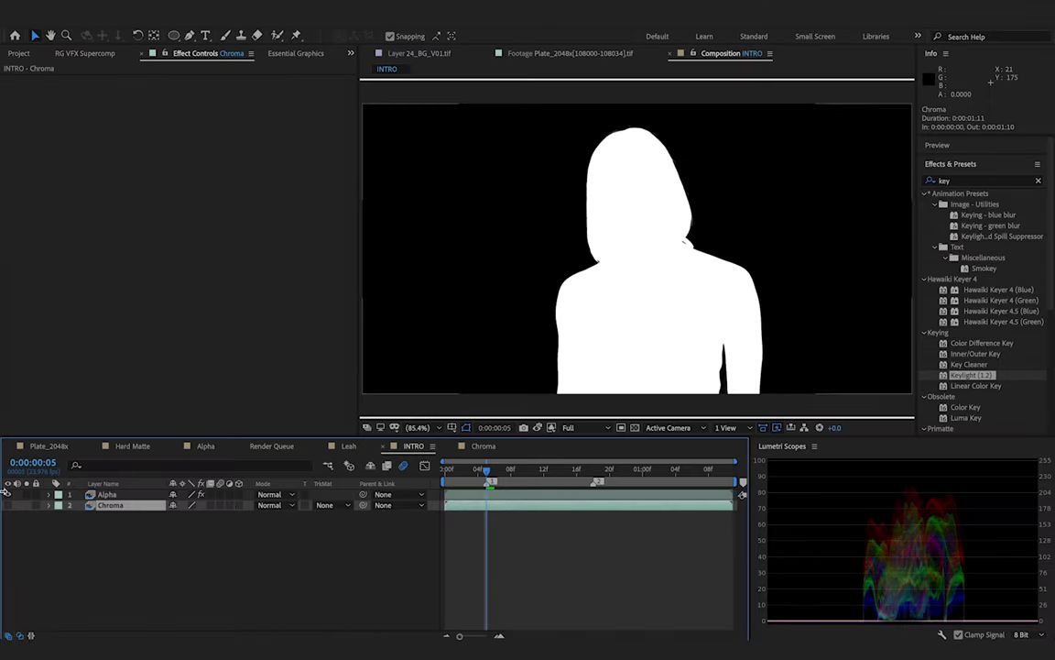
Hide the Alpha layer, make the Chroma layer visible and switch the viewer to RGB, ending with the Alpha layer selected
{"action": "left_click", "coordinate": [15, 366]}
{"action": "left_click", "coordinate": [8, 505]}
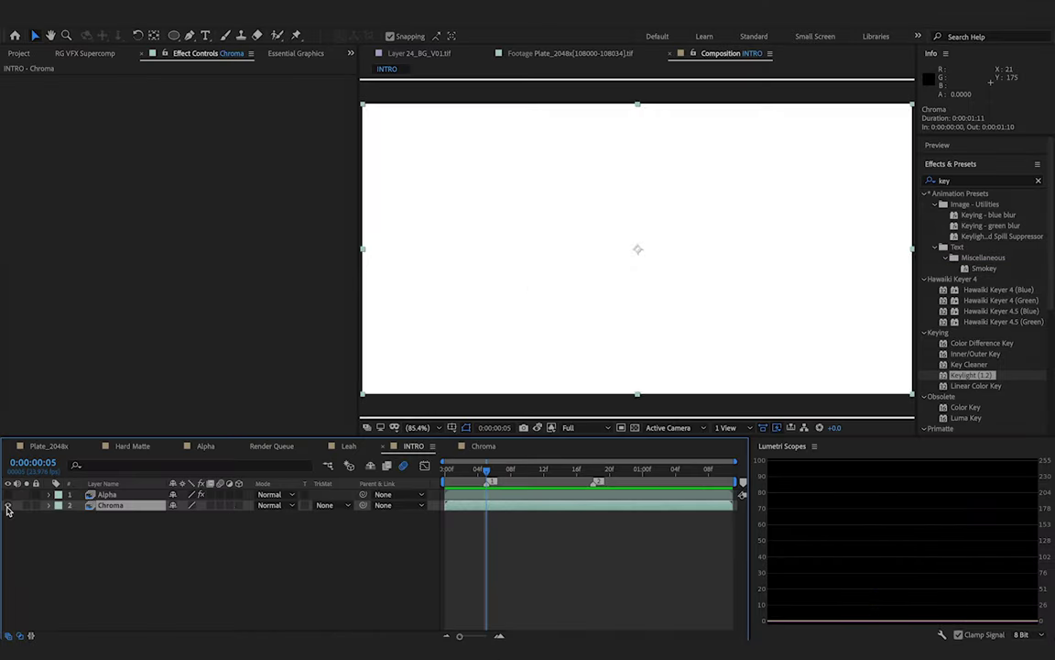
{"action": "left_click", "coordinate": [551, 427]}
{"action": "left_click", "coordinate": [572, 500]}
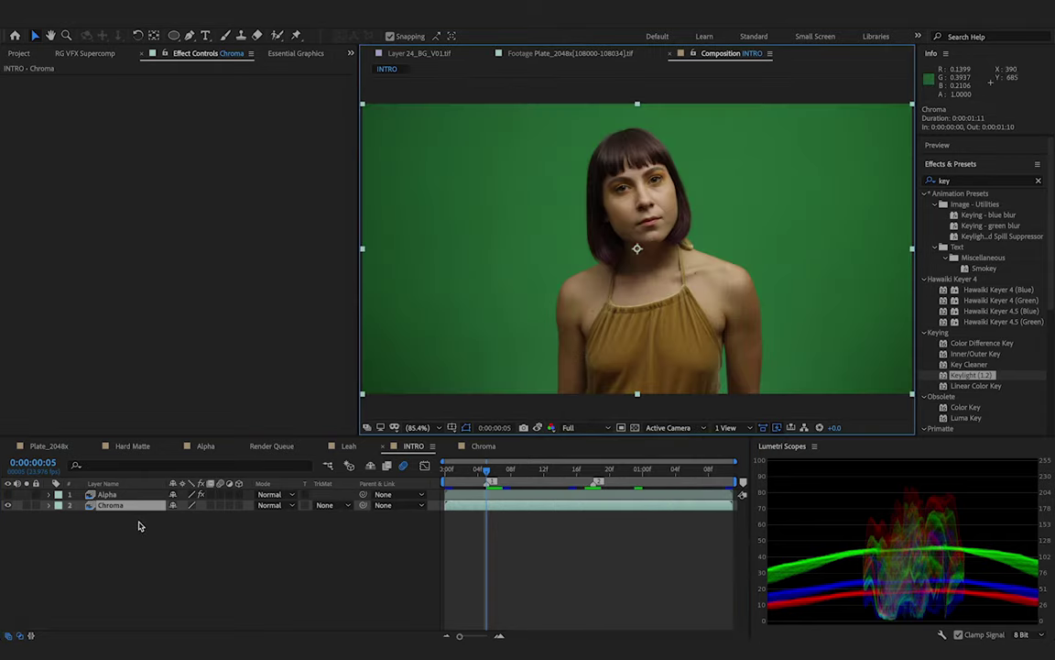
{"action": "left_click", "coordinate": [109, 495]}
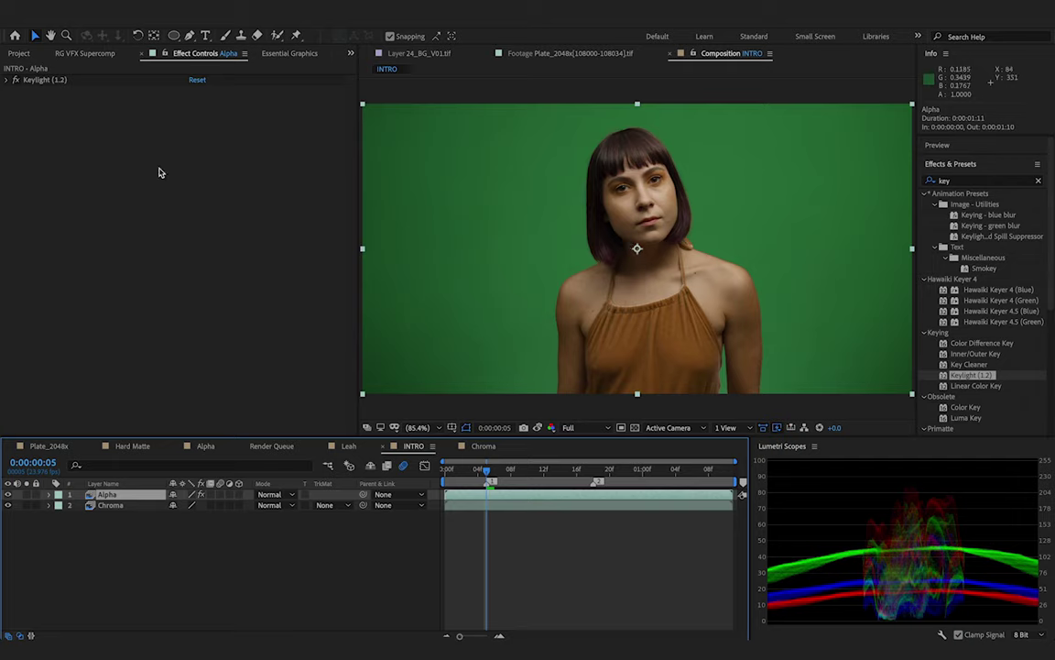
Apply the Fill effect to the Alpha layer and set its colour to white (FFFFFF)
{"action": "key", "text": "ctrl+space"}
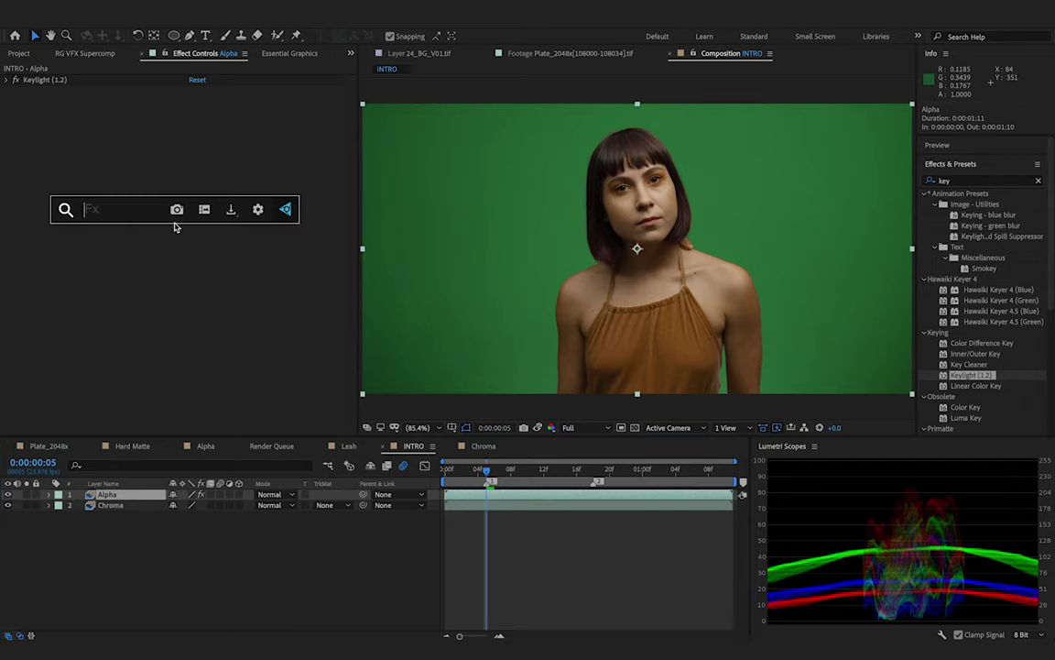
{"action": "type", "text": "fill"}
{"action": "key", "text": "Return"}
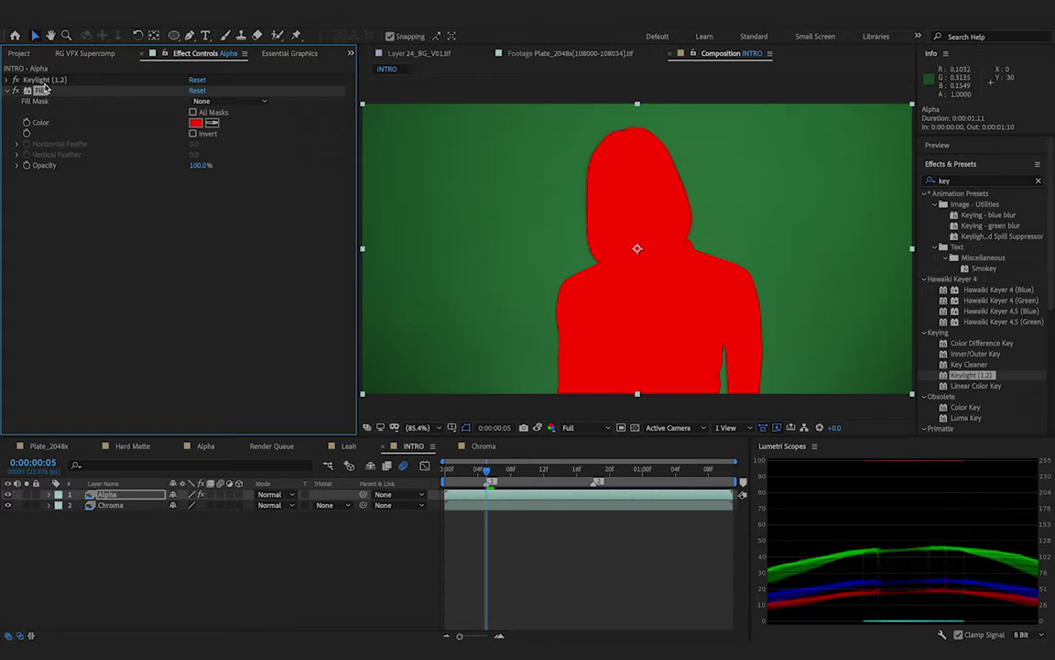
{"action": "left_click", "coordinate": [195, 122]}
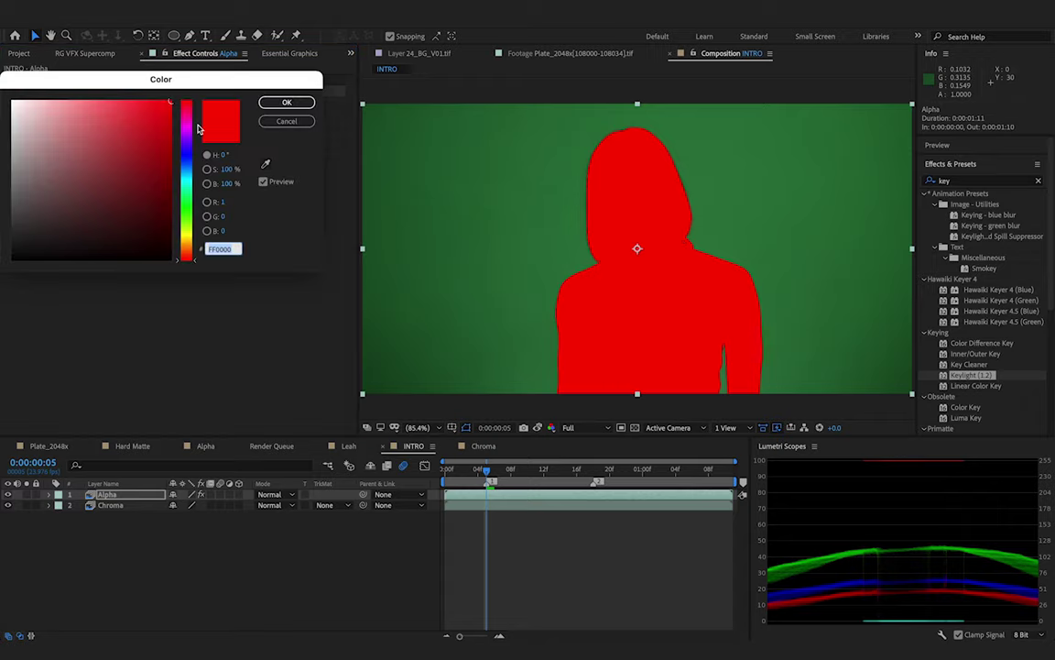
{"action": "left_click_drag", "start_coordinate": [115, 201], "coordinate": [12, 101]}
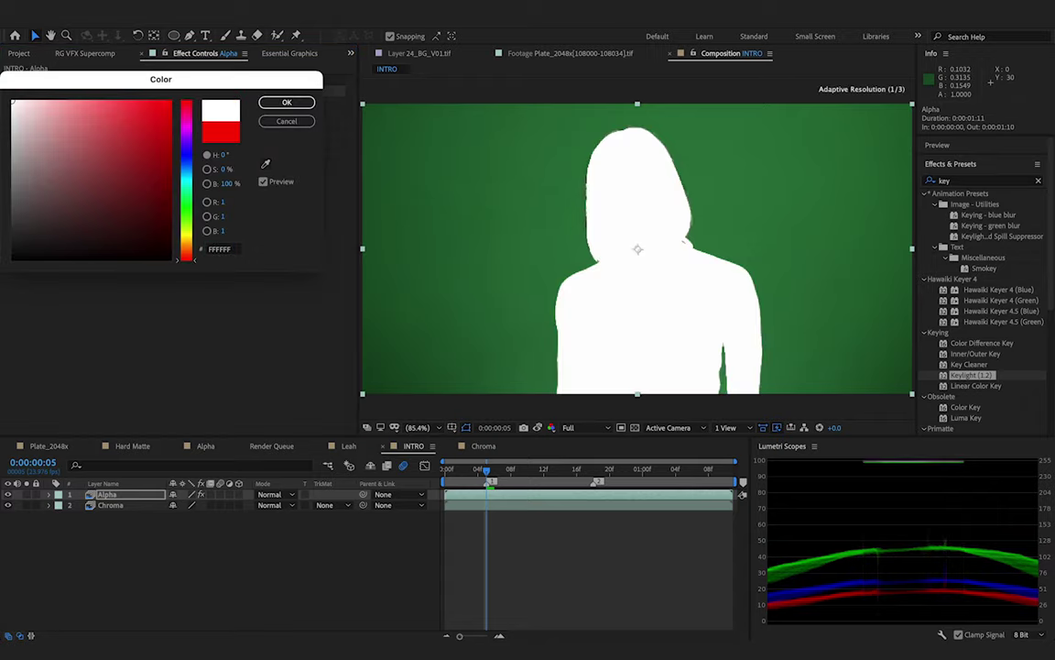
{"action": "left_click", "coordinate": [286, 102]}
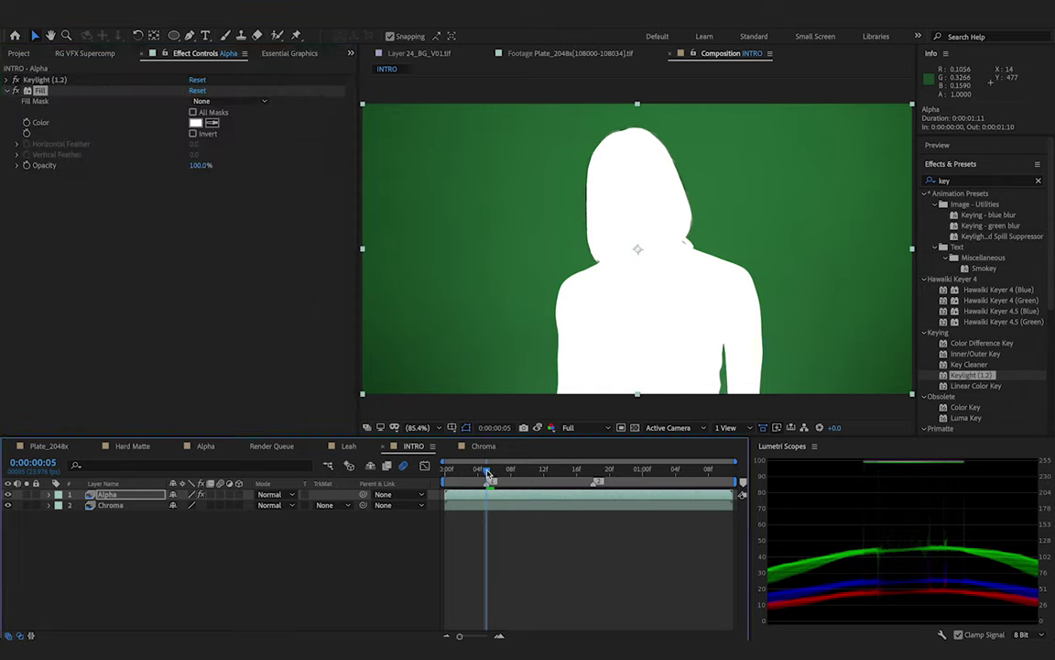
Set the Chroma layer's track matte to Alpha Matte "Alpha"
{"action": "mouse_move", "coordinate": [486, 470]}
{"action": "left_mouse_down"}
{"action": "mouse_move", "coordinate": [605, 470]}
{"action": "mouse_move", "coordinate": [491, 471]}
{"action": "mouse_move", "coordinate": [491, 487]}
{"action": "left_mouse_up"}
{"action": "left_click", "coordinate": [108, 505]}
{"action": "left_click", "coordinate": [333, 505]}
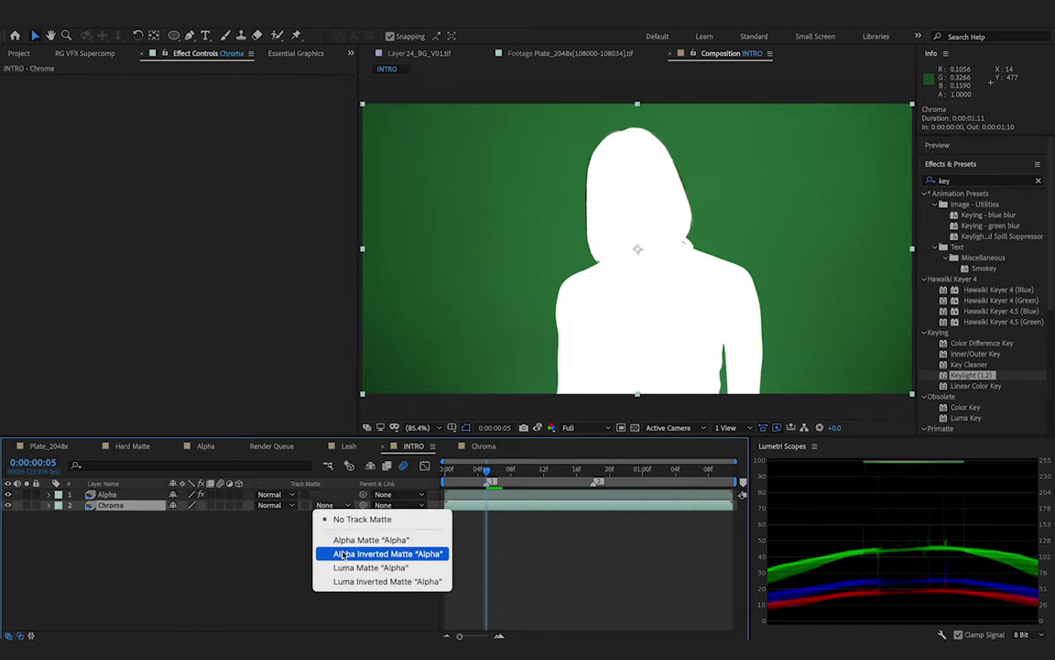
{"action": "left_click", "coordinate": [343, 541]}
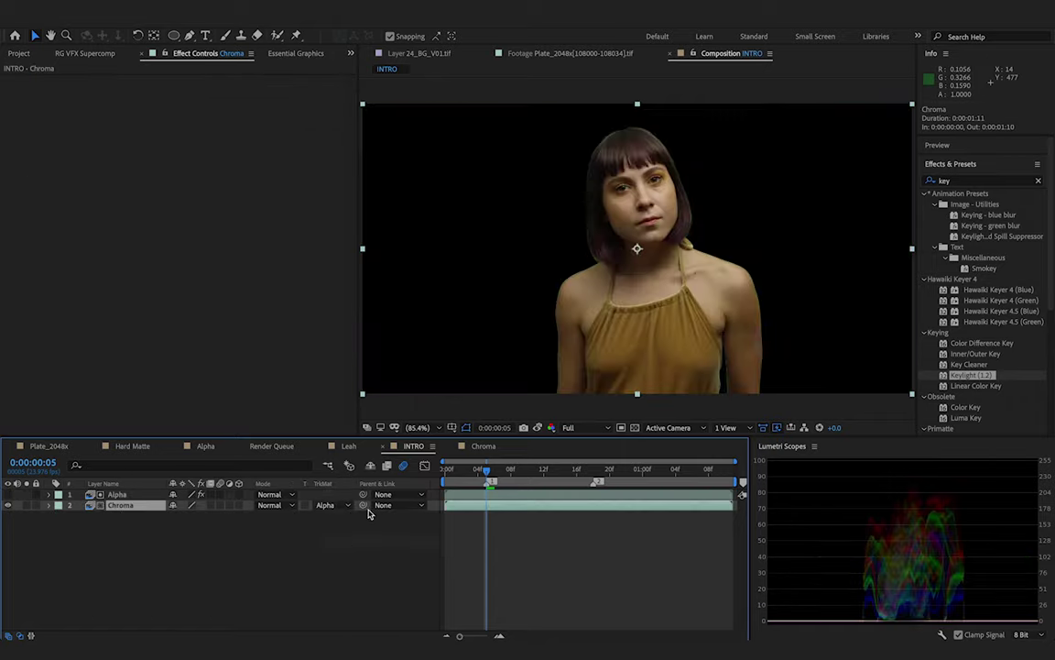
Compare the Chroma layer with and without its track matte at frame 17 and inspect the matte edges around the hair up close
{"action": "left_click_drag", "start_coordinate": [486, 475], "coordinate": [588, 471]}
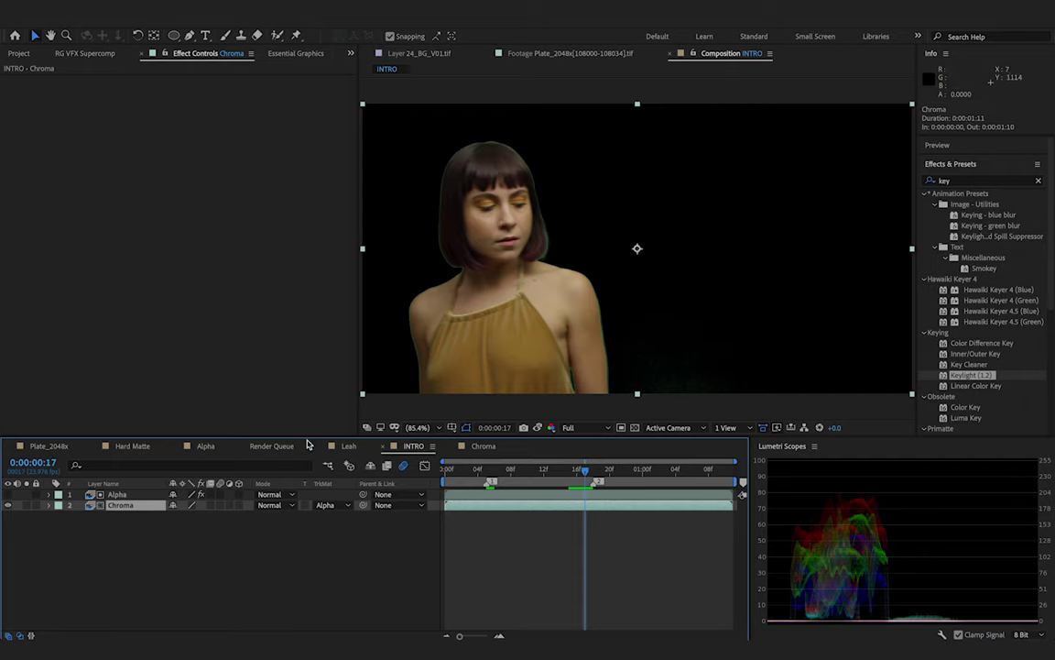
{"action": "left_click", "coordinate": [332, 505]}
{"action": "left_click", "coordinate": [348, 518]}
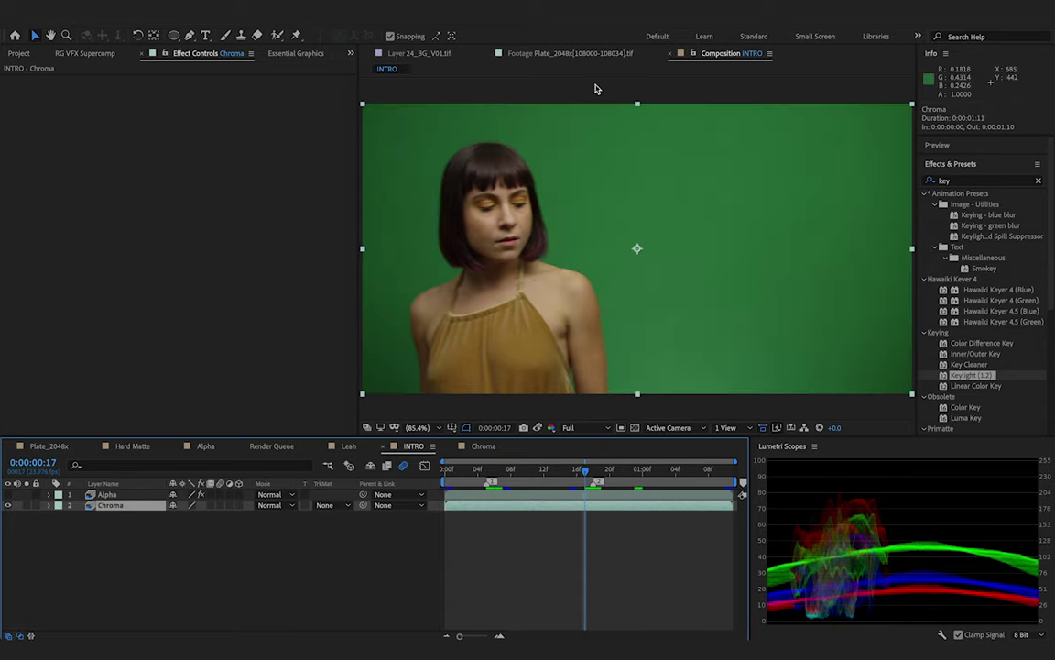
{"action": "left_click", "coordinate": [333, 505]}
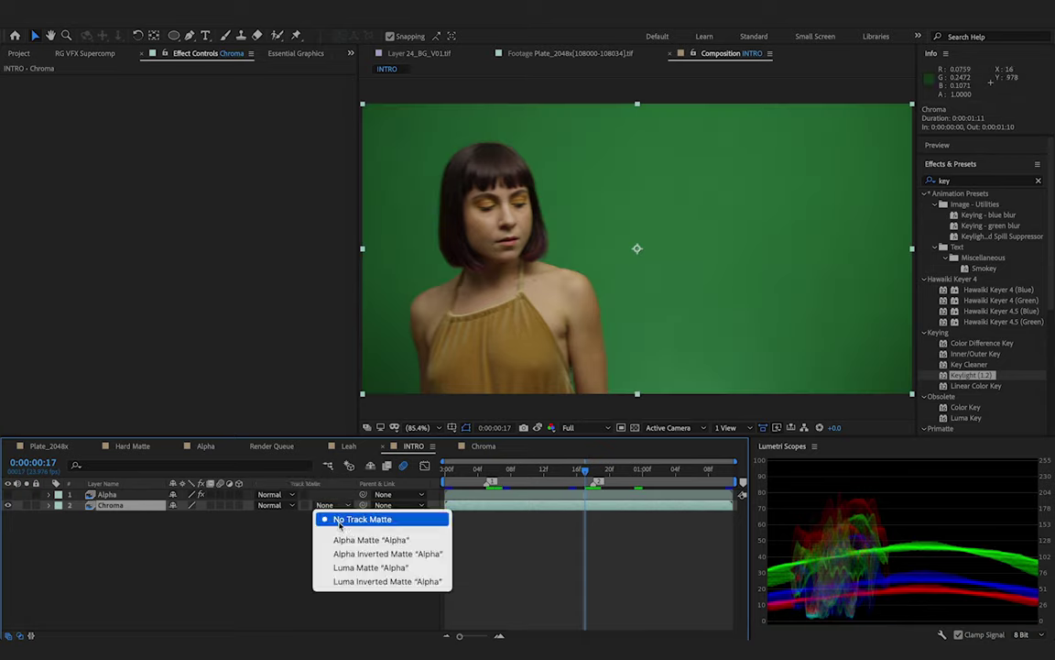
{"action": "left_click", "coordinate": [338, 540]}
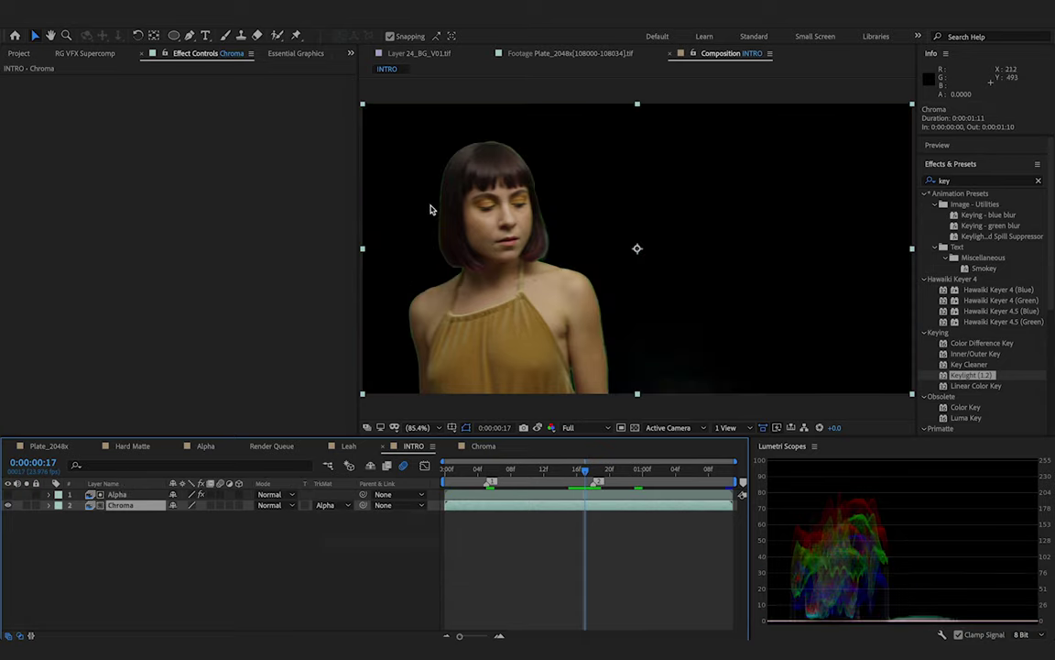
{"action": "scroll", "coordinate": [431, 200], "scroll_direction": "up", "scroll_amount": 2}
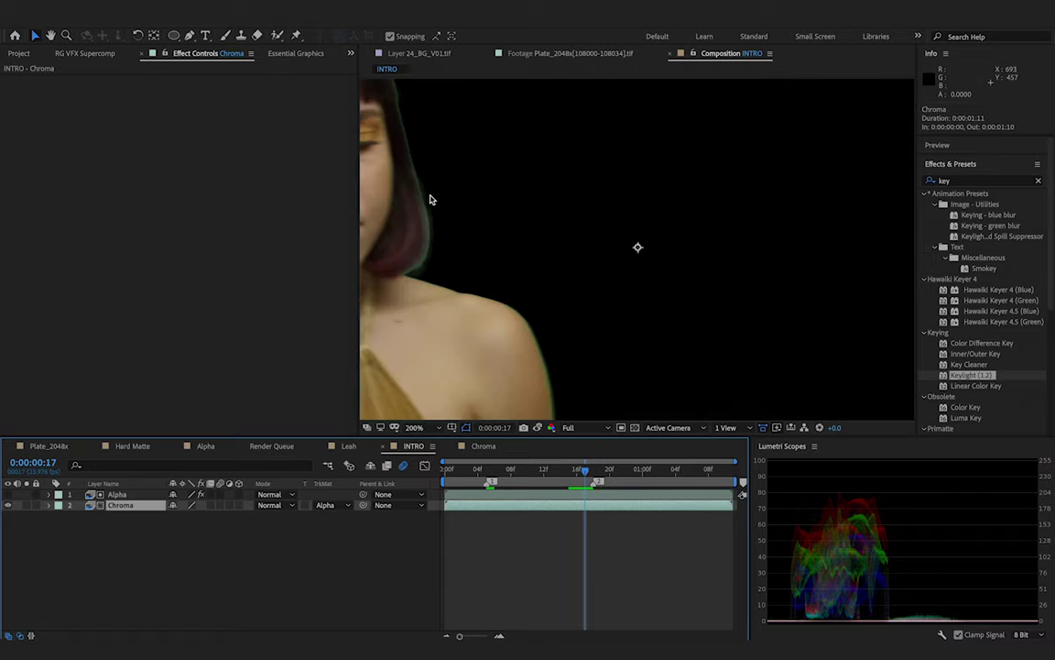
{"action": "key", "text": "space"}
{"action": "left_click_drag", "start_coordinate": [459, 162], "coordinate": [851, 188]}
{"action": "key", "text": "v"}
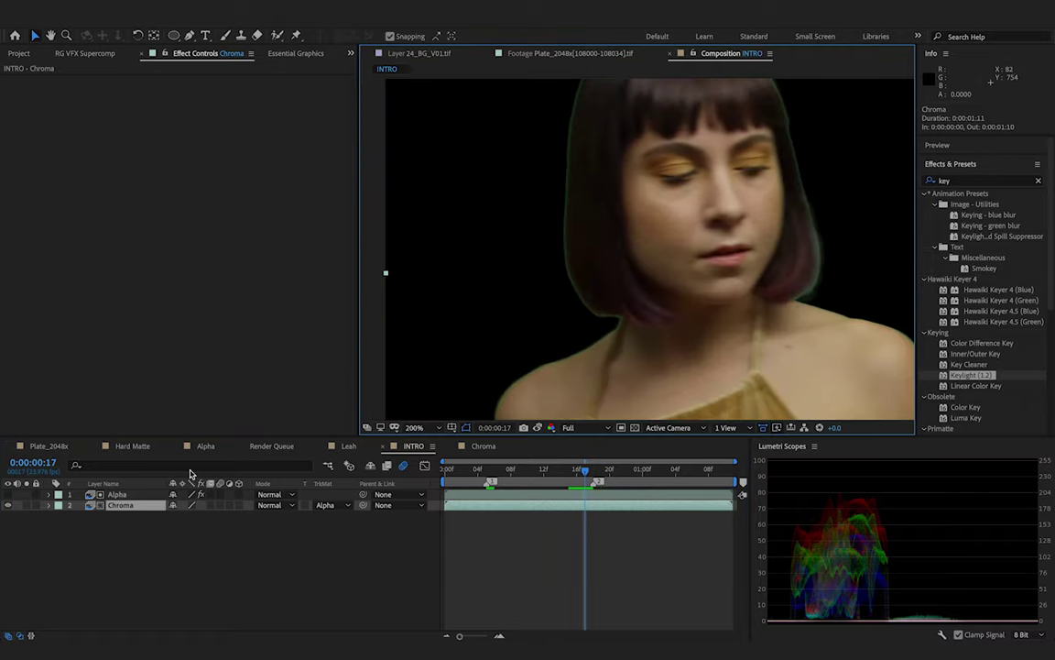
Try shrinking the Alpha layer's matte with Keylight's Screen Shrink/Grow at about -3.1, and reset the value to 0
{"action": "left_click", "coordinate": [137, 496]}
{"action": "left_click", "coordinate": [7, 79]}
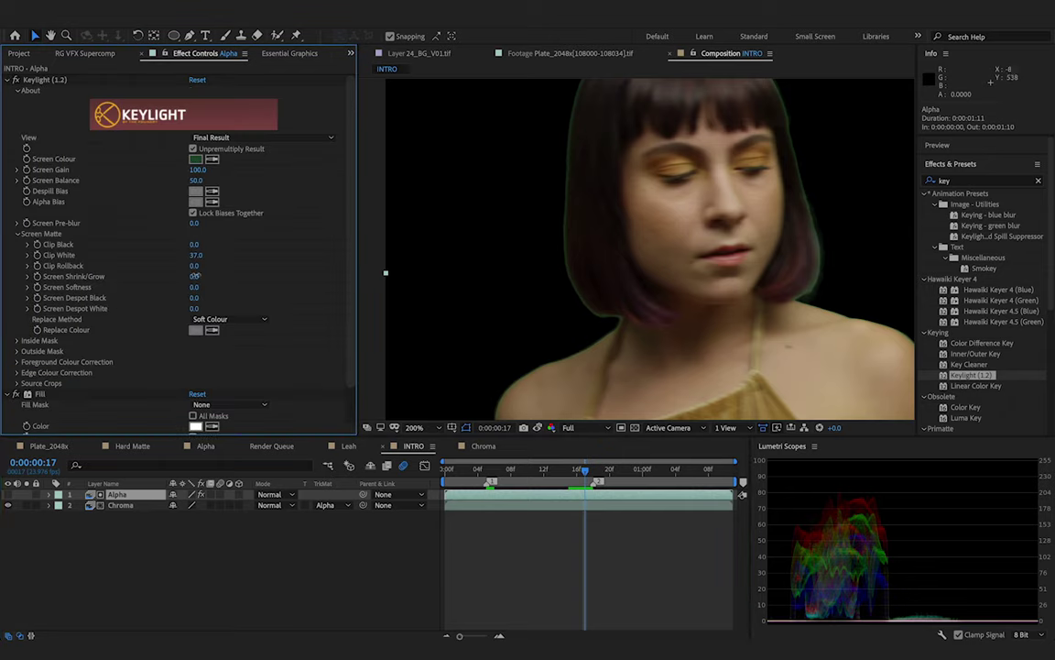
{"action": "left_click_drag", "start_coordinate": [195, 275], "coordinate": [179, 280]}
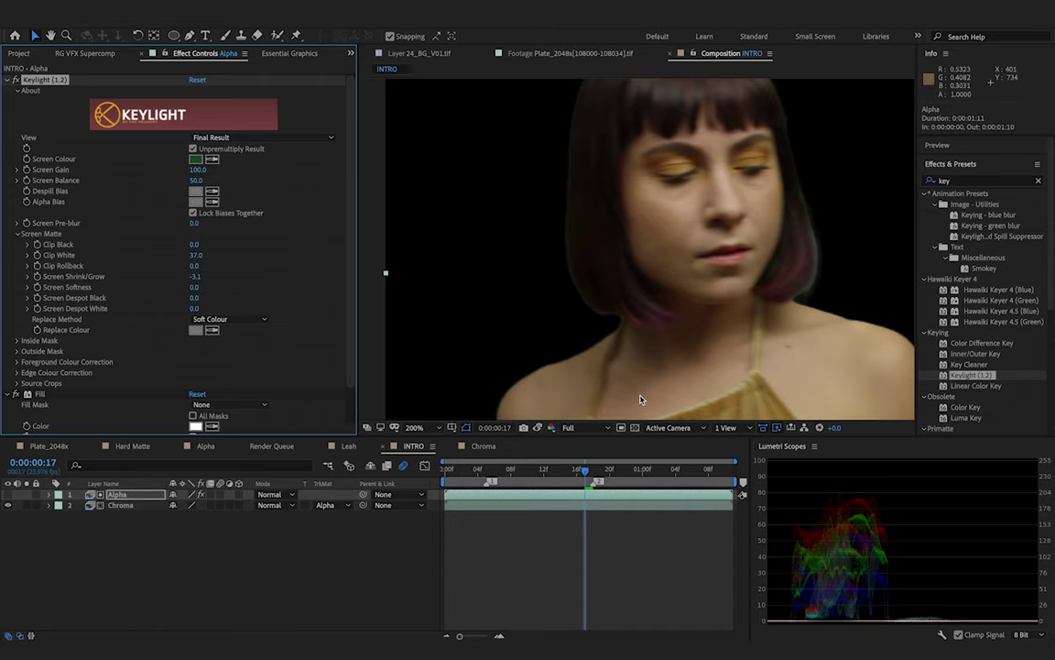
{"action": "left_click_drag", "start_coordinate": [196, 276], "coordinate": [141, 277]}
{"action": "left_click", "coordinate": [195, 277]}
{"action": "type", "text": "0"}
{"action": "key", "text": "Return"}
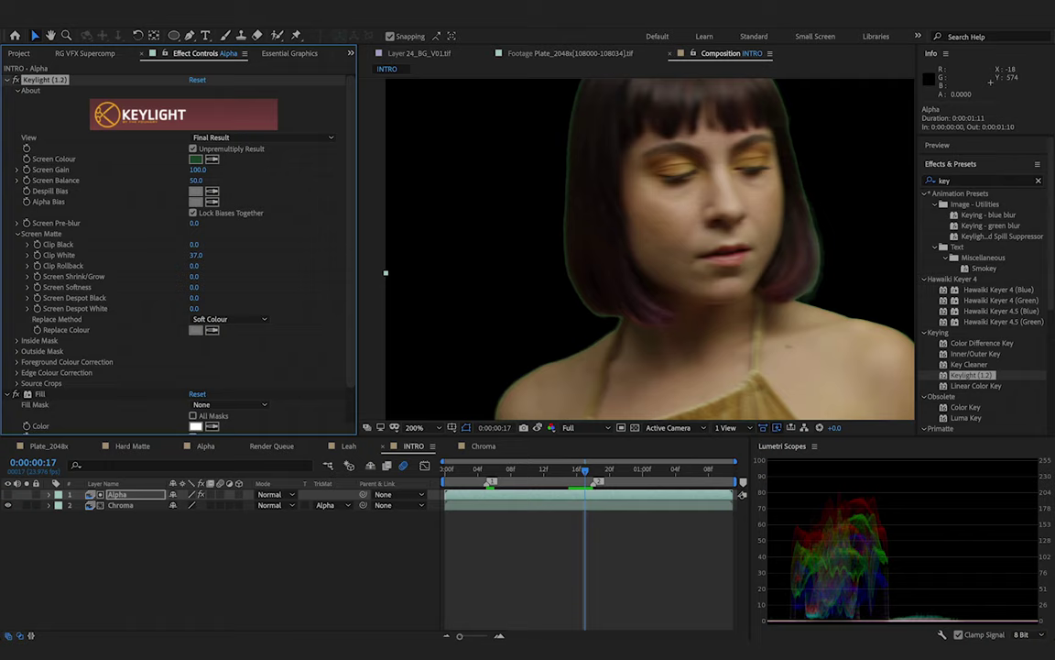
{"action": "left_click", "coordinate": [8, 81]}
Return to frame 5 with the whole frame in view and remove the Chroma layer's track matte
{"action": "left_click", "coordinate": [488, 473]}
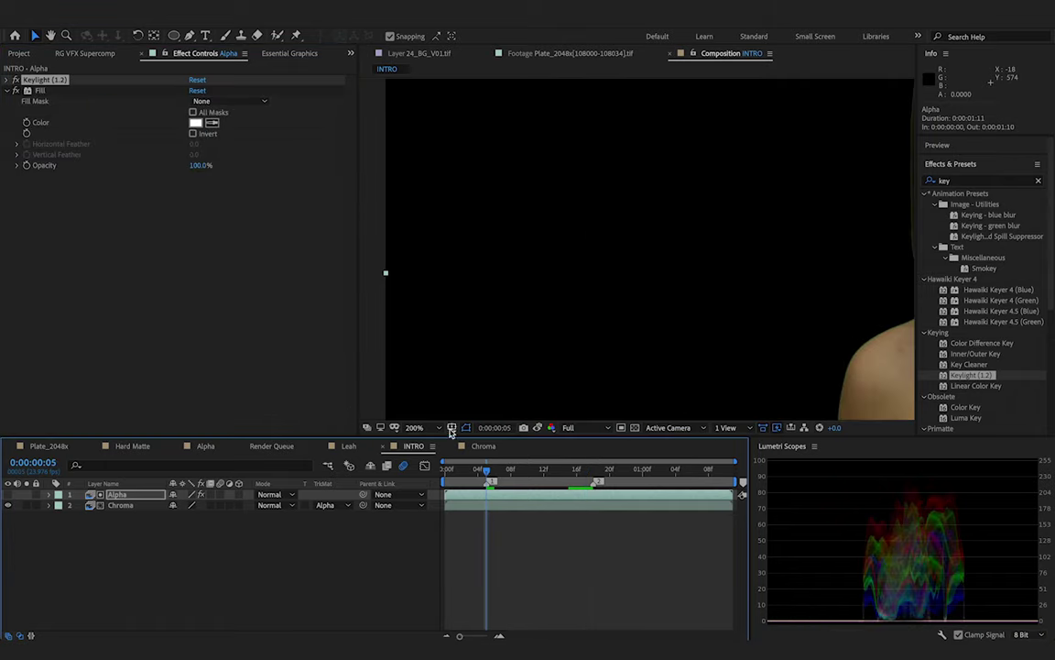
{"action": "left_click", "coordinate": [414, 428]}
{"action": "left_click", "coordinate": [421, 443]}
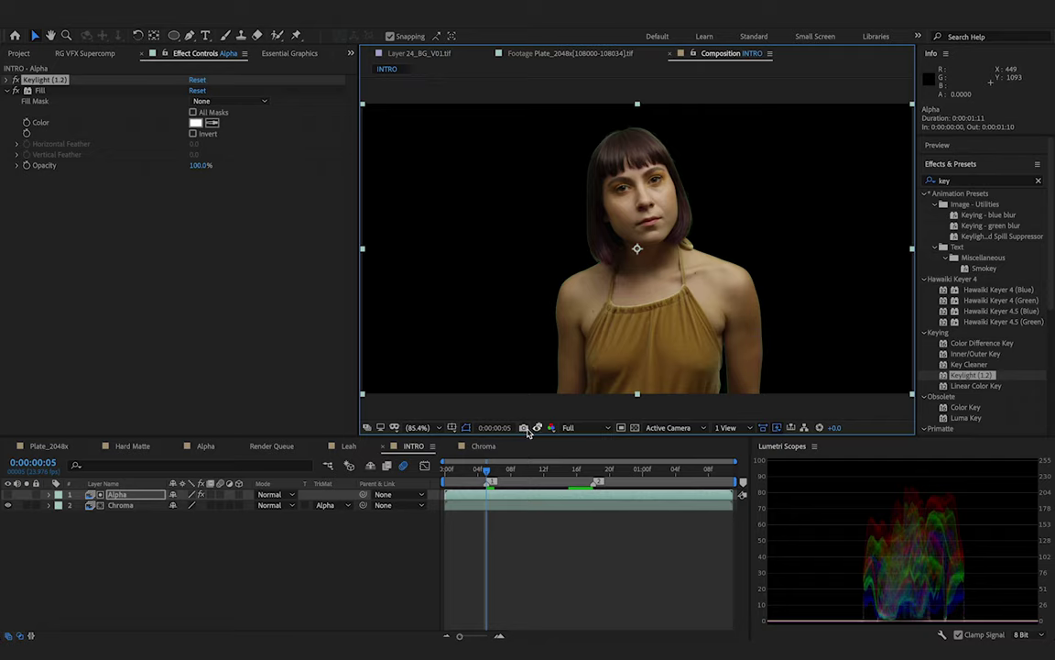
{"action": "left_click", "coordinate": [325, 504]}
{"action": "left_click", "coordinate": [362, 519]}
Apply the Lumetri Color effect to the Chroma layer
{"action": "left_click", "coordinate": [132, 506]}
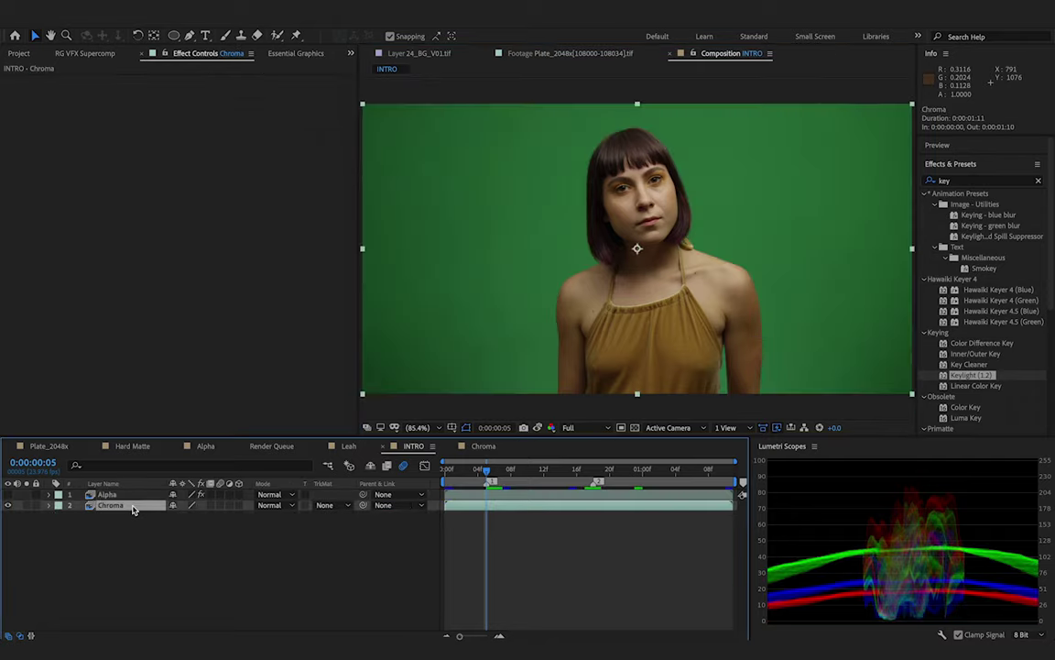
{"action": "key", "text": "ctrl+space"}
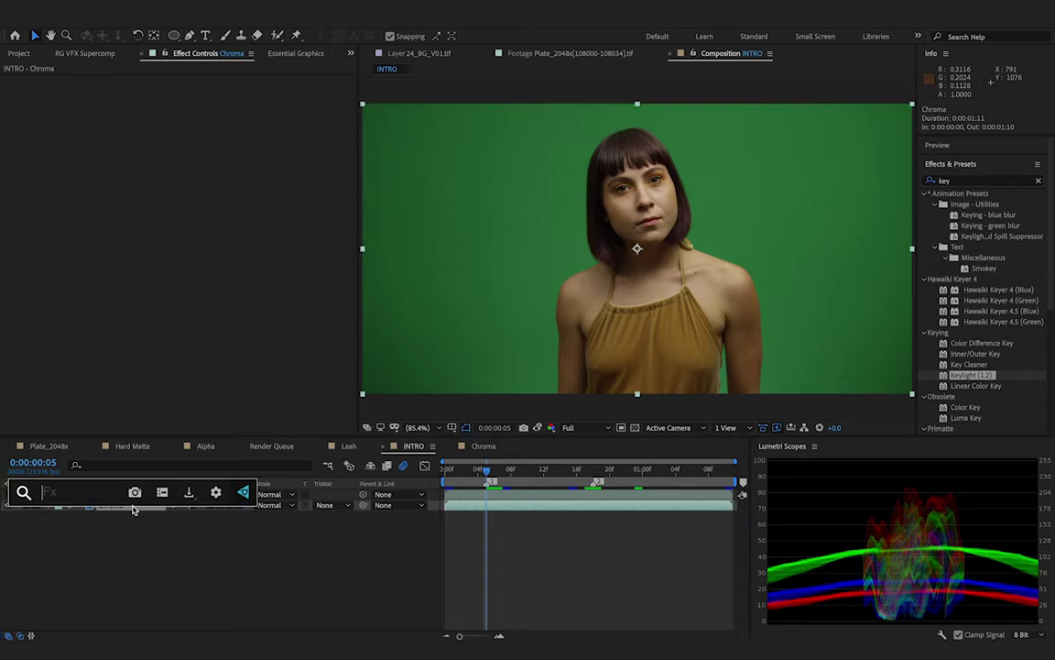
{"action": "type", "text": "lume"}
{"action": "key", "text": "Return"}
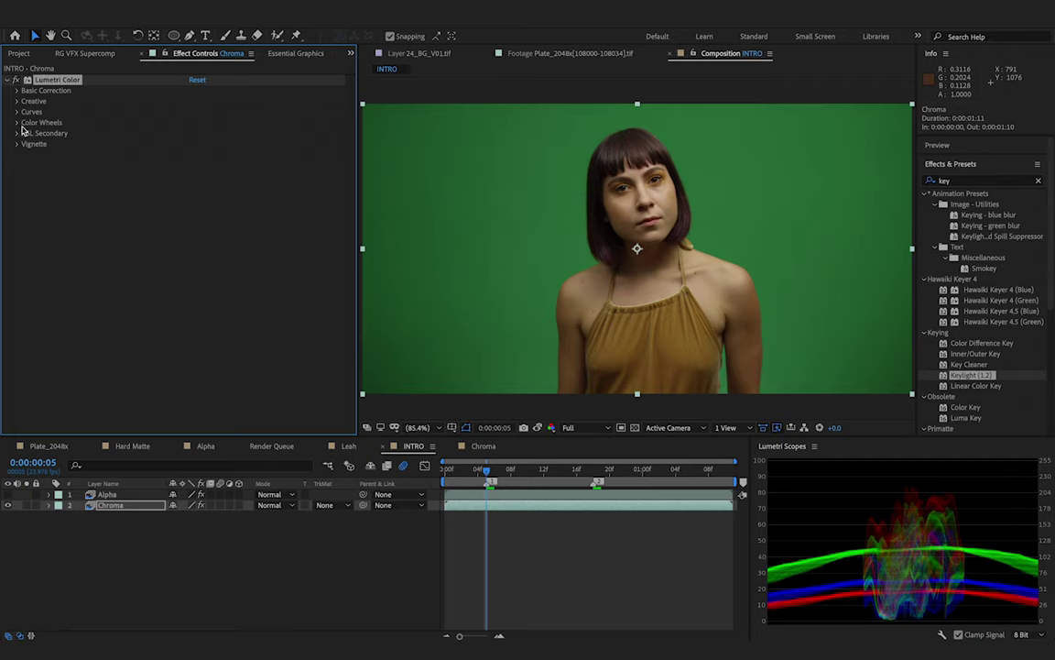
Sample the green backdrop for the Hue vs Hue curve in the Chroma layer's Lumetri Color effect
{"action": "left_click", "coordinate": [16, 112]}
{"action": "scroll", "coordinate": [36, 358], "scroll_direction": "down", "scroll_amount": 6}
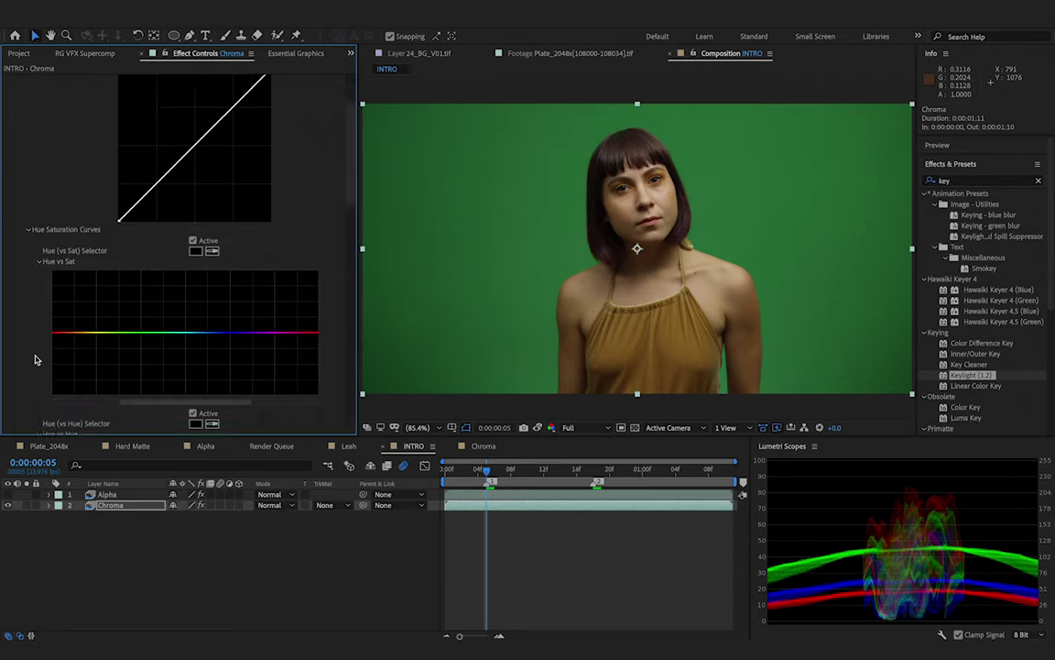
{"action": "left_click", "coordinate": [212, 245]}
{"action": "left_click", "coordinate": [491, 243]}
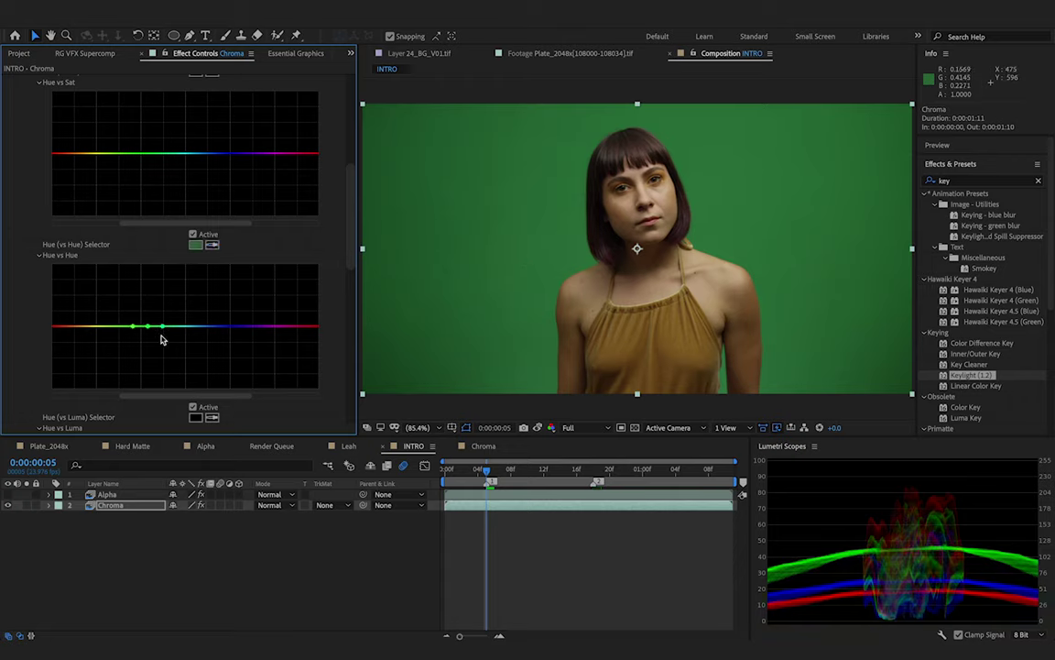
Test shifting the green point of the Hue vs Hue curve towards blue, and settle it above the line so the backdrop turns olive yellow
{"action": "left_click_drag", "start_coordinate": [147, 327], "coordinate": [144, 366]}
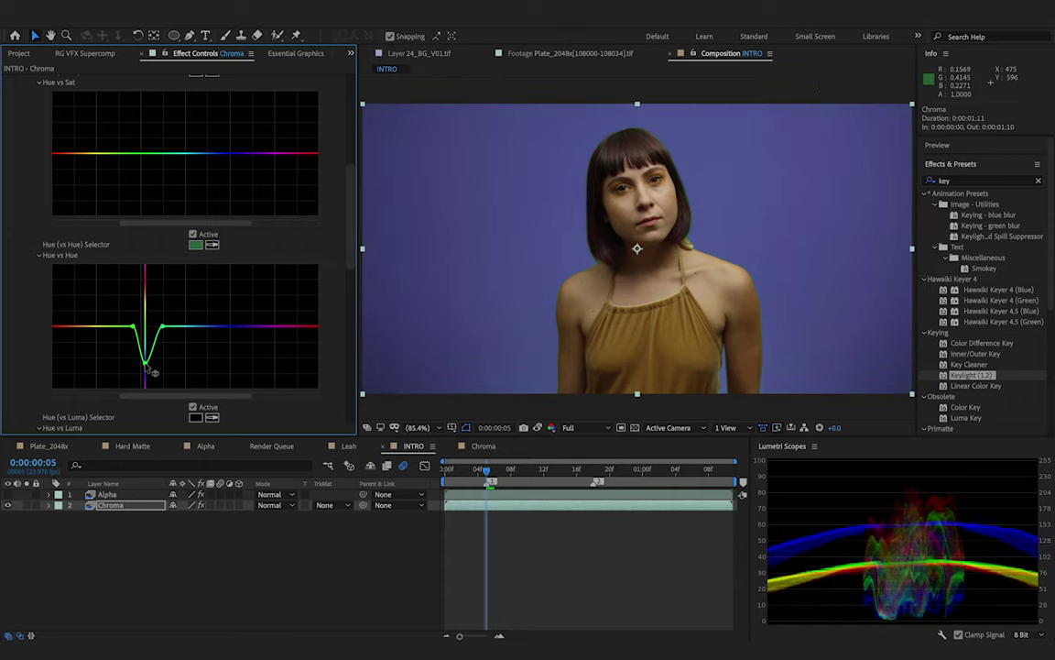
{"action": "left_click_drag", "start_coordinate": [146, 368], "coordinate": [142, 323]}
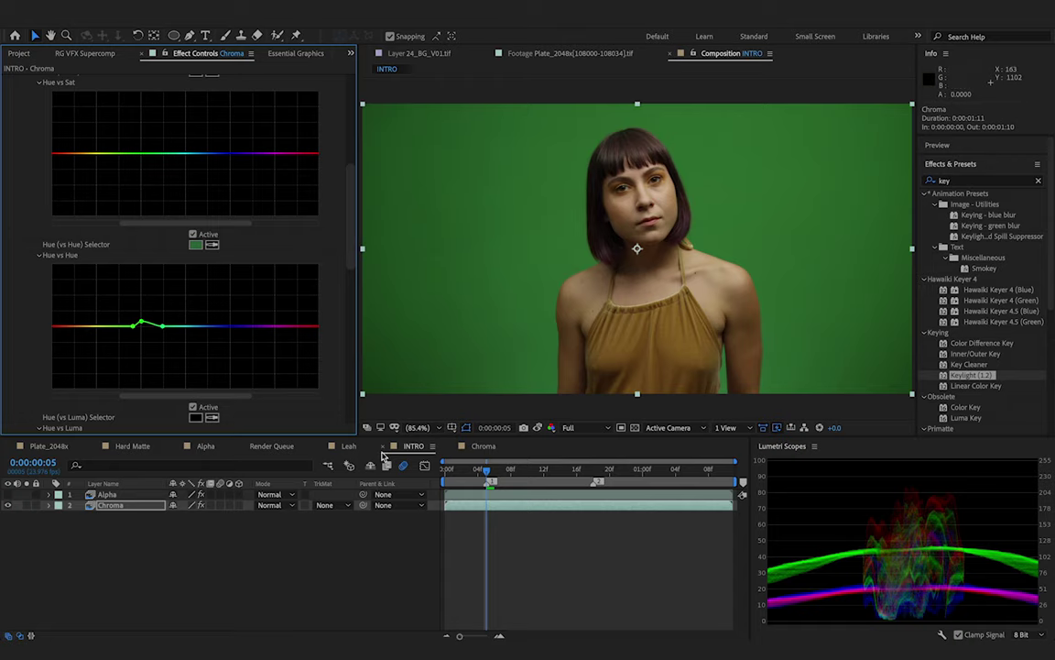
{"action": "mouse_move", "coordinate": [142, 322]}
{"action": "left_mouse_down"}
{"action": "mouse_move", "coordinate": [146, 279]}
{"action": "mouse_move", "coordinate": [152, 304]}
{"action": "left_mouse_up"}
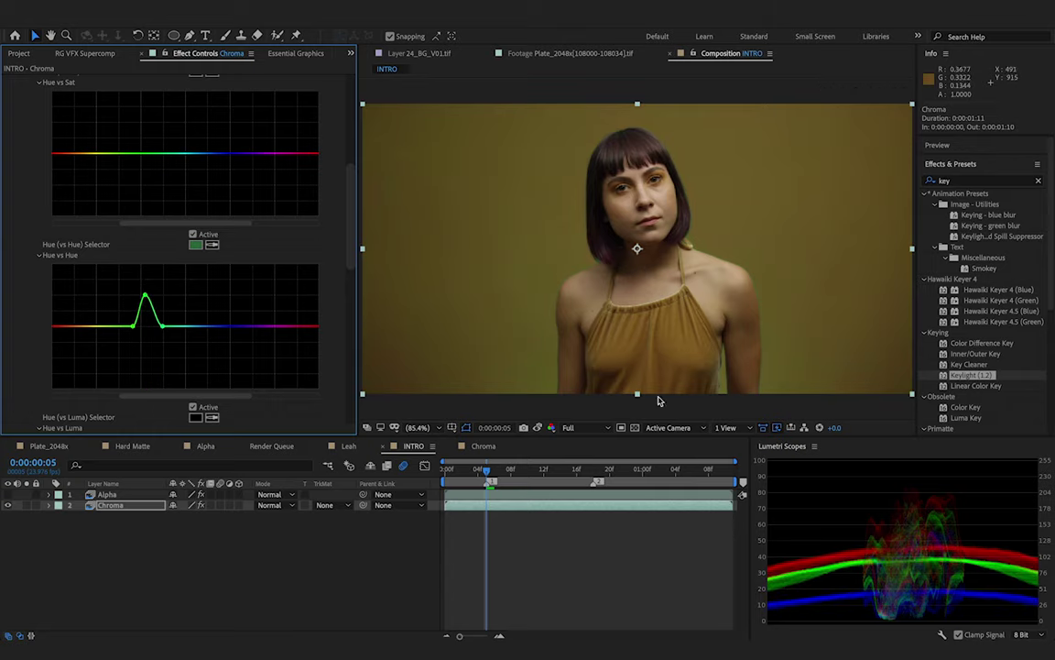
Extend the Hue vs Hue curve's lower point to red, shift its peak for a brown backdrop, and slightly raise green on Hue vs Luma
{"action": "scroll", "coordinate": [635, 251], "scroll_direction": "up", "scroll_amount": 5}
{"action": "key", "text": "h"}
{"action": "left_click_drag", "start_coordinate": [511, 277], "coordinate": [645, 229]}
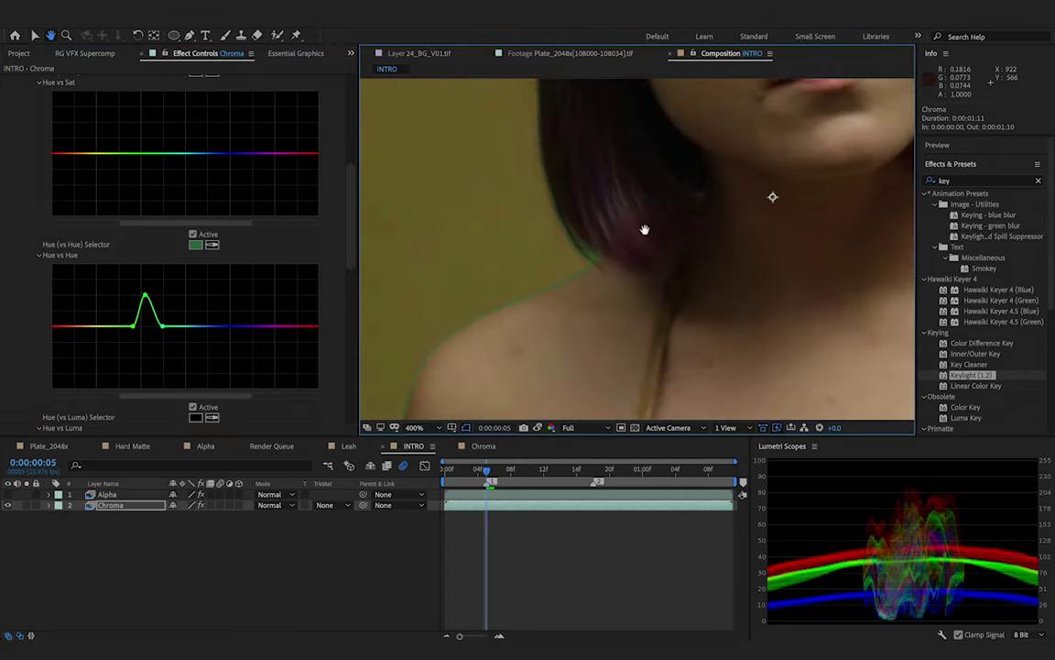
{"action": "key", "text": "v"}
{"action": "left_click_drag", "start_coordinate": [136, 332], "coordinate": [66, 335]}
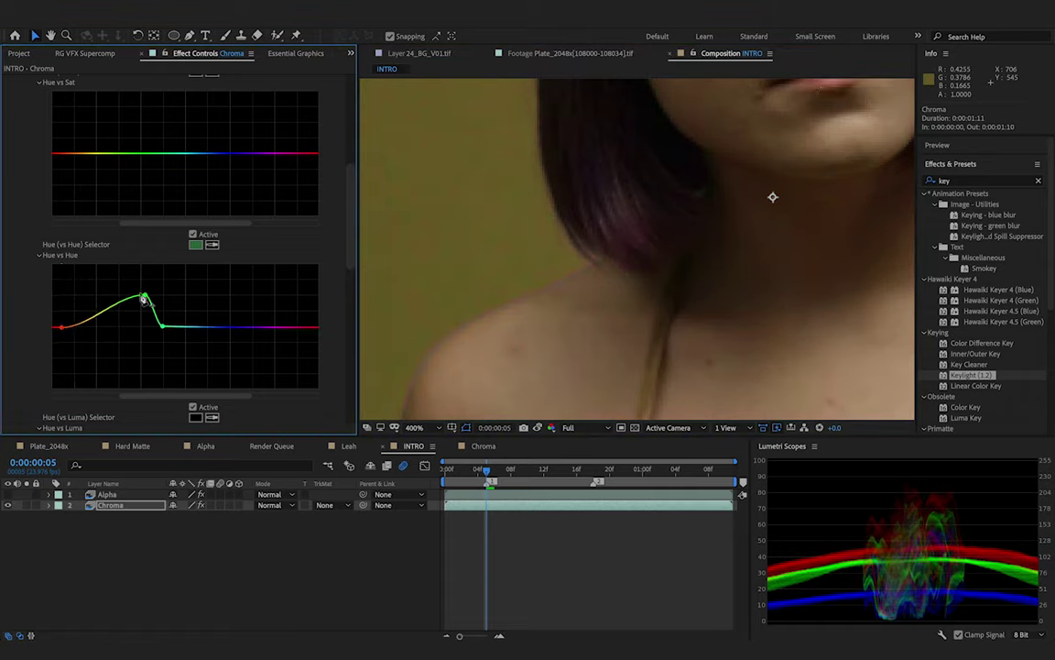
{"action": "mouse_move", "coordinate": [144, 300]}
{"action": "left_mouse_down"}
{"action": "mouse_move", "coordinate": [137, 281]}
{"action": "mouse_move", "coordinate": [157, 302]}
{"action": "left_mouse_up"}
{"action": "scroll", "coordinate": [455, 238], "scroll_direction": "down", "scroll_amount": 4}
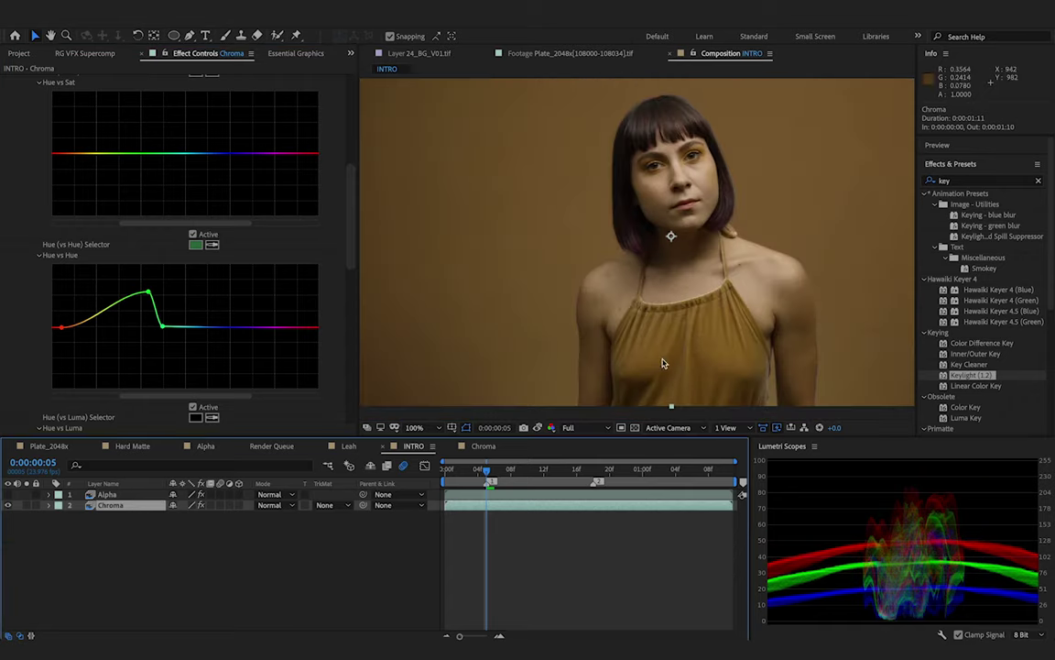
{"action": "left_click_drag", "start_coordinate": [351, 211], "coordinate": [350, 291]}
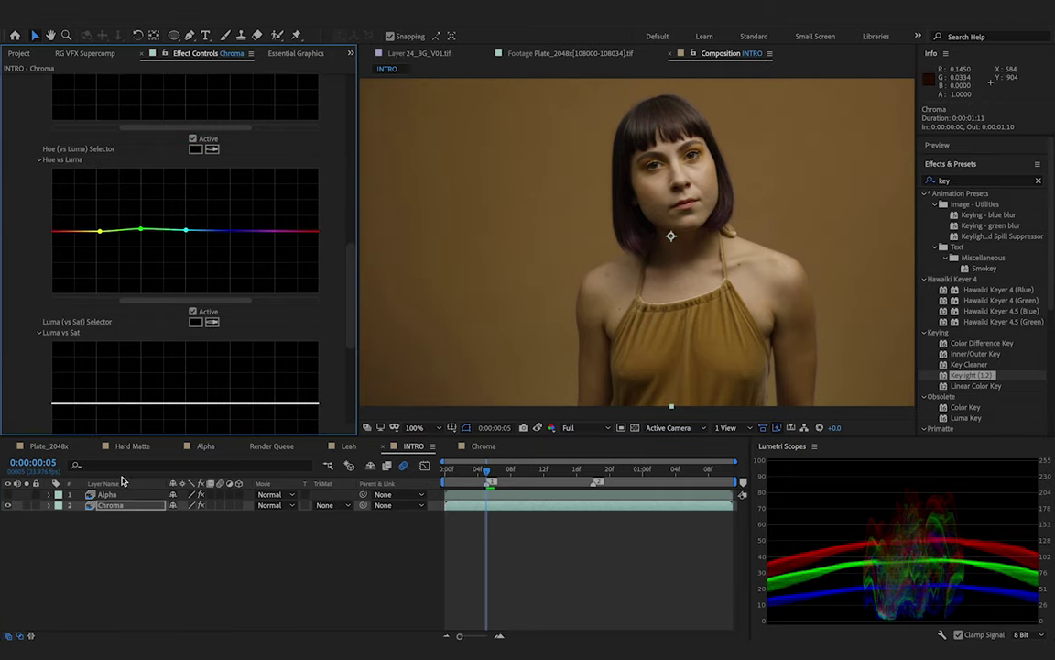
Duplicate the Chroma layer and rename the copy Hair Chroma
{"action": "key", "text": "ctrl+d"}
{"action": "key", "text": "ctrl+d"}
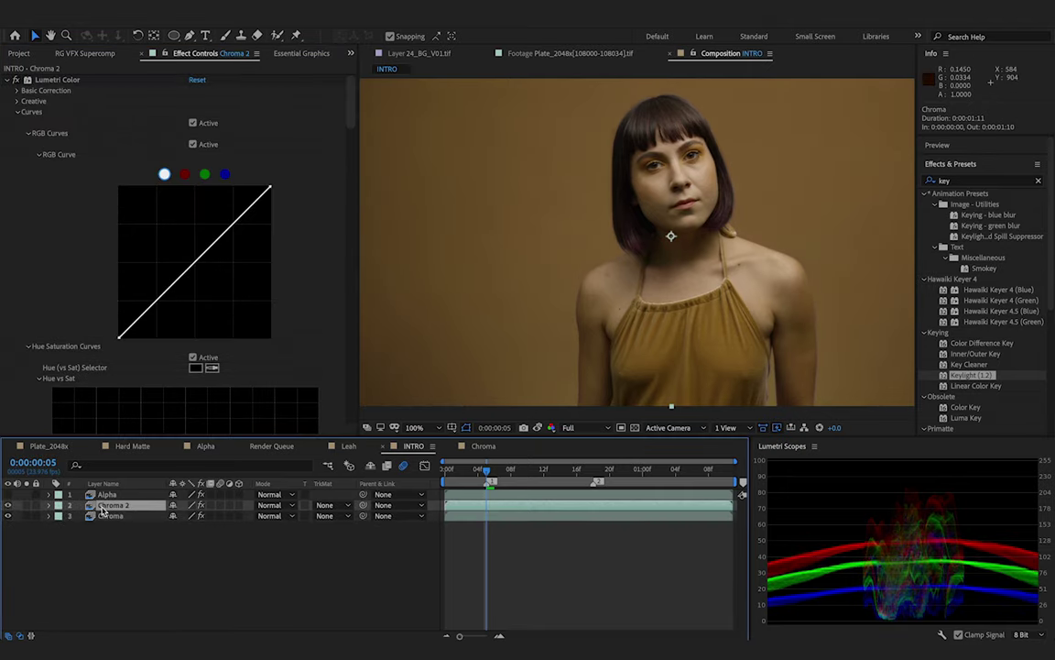
{"action": "key", "text": "Return"}
{"action": "key", "text": "BackSpace"}
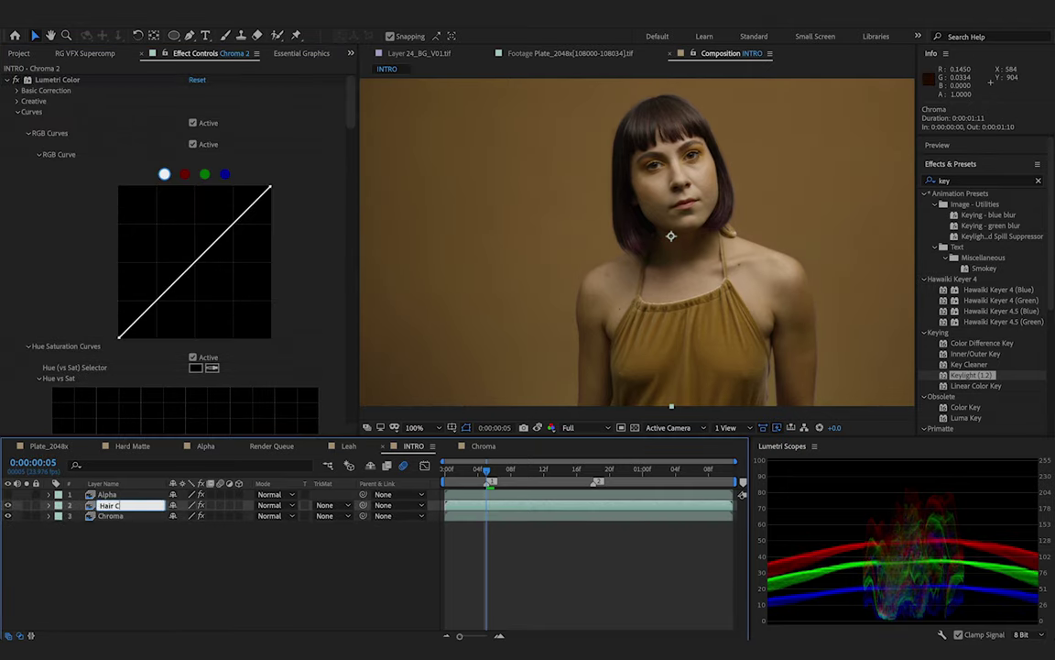
{"action": "key", "text": "Return"}
On Hair Chroma, raise the green point of Hue vs Hue for a pink backdrop and lower the green point of Hue vs Luma to darken it
{"action": "scroll", "coordinate": [180, 246], "scroll_direction": "down", "scroll_amount": 10}
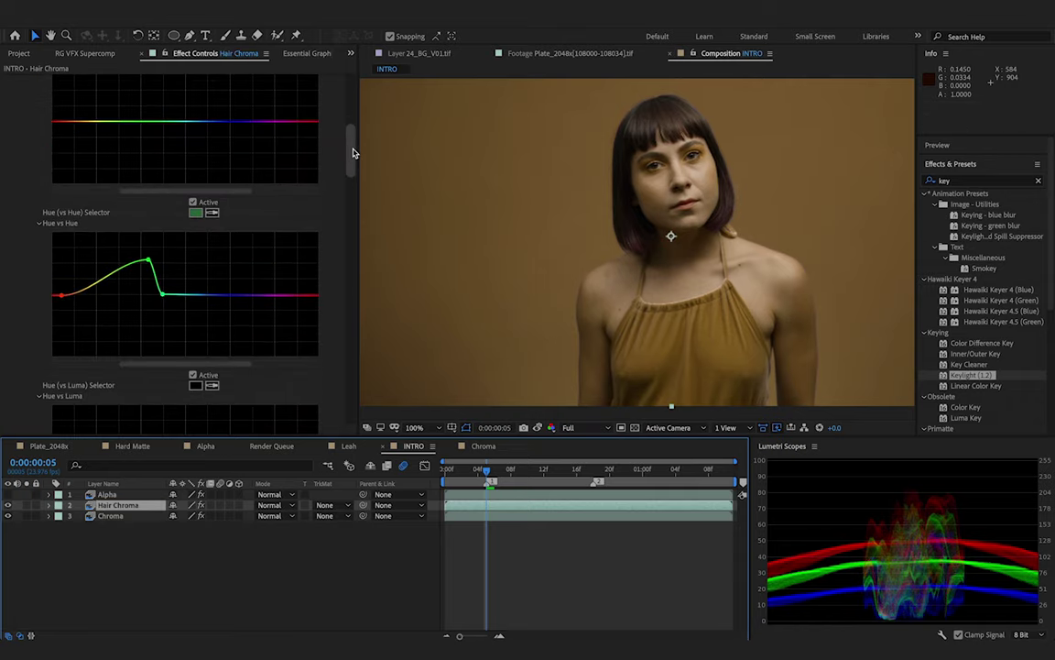
{"action": "left_click_drag", "start_coordinate": [150, 263], "coordinate": [138, 236]}
{"action": "left_click_drag", "start_coordinate": [159, 247], "coordinate": [152, 253]}
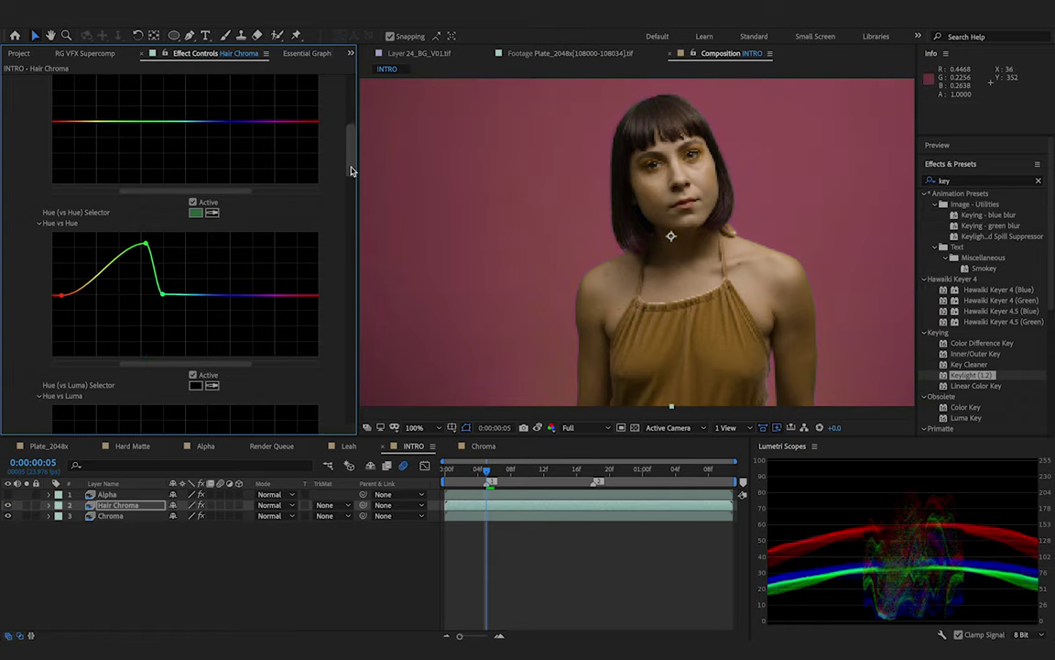
{"action": "left_click_drag", "start_coordinate": [351, 170], "coordinate": [353, 202]}
{"action": "left_click_drag", "start_coordinate": [142, 264], "coordinate": [143, 308]}
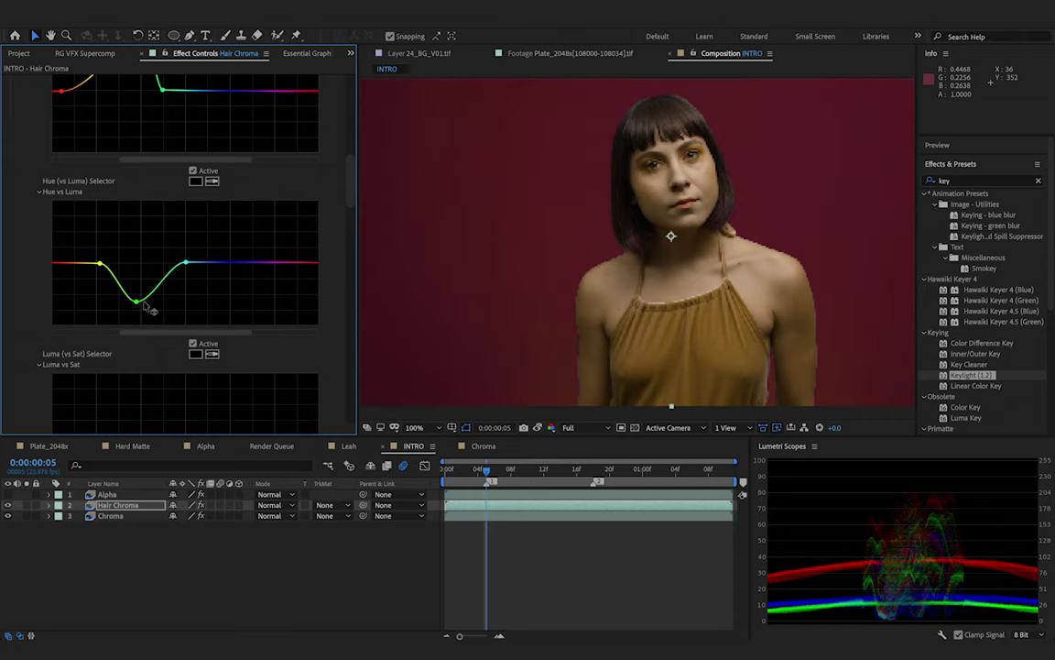
Draw a closed curved mask around the head on the Hair Chroma layer and feather it by 78 pixels
{"action": "left_click", "coordinate": [190, 35]}
{"action": "left_click_drag", "start_coordinate": [643, 242], "coordinate": [615, 263]}
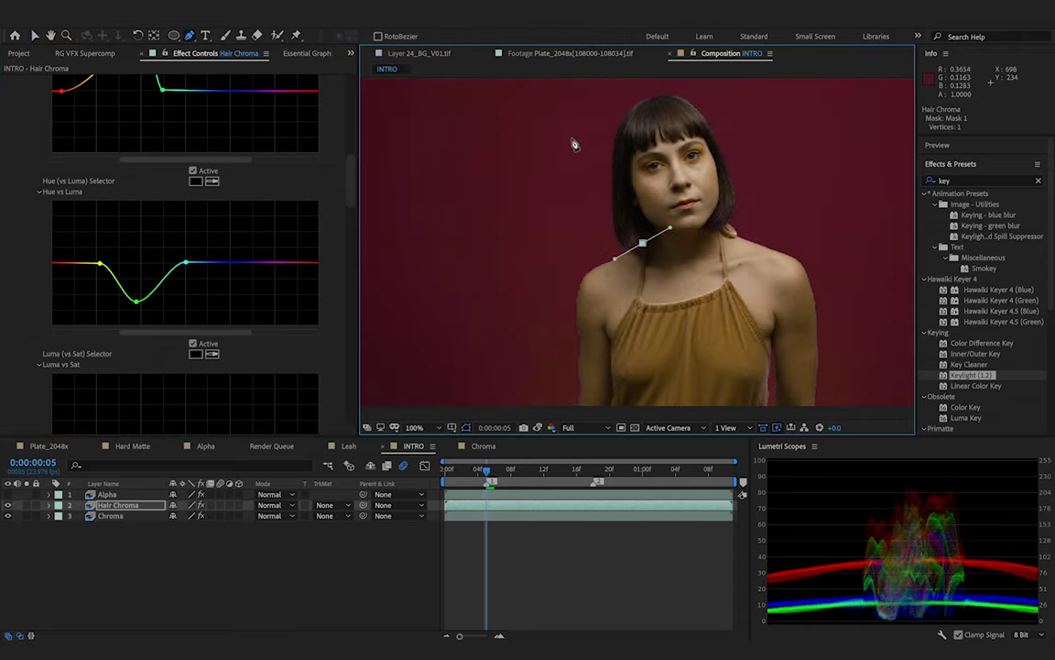
{"action": "left_click_drag", "start_coordinate": [573, 139], "coordinate": [599, 57]}
{"action": "left_click_drag", "start_coordinate": [742, 96], "coordinate": [774, 173]}
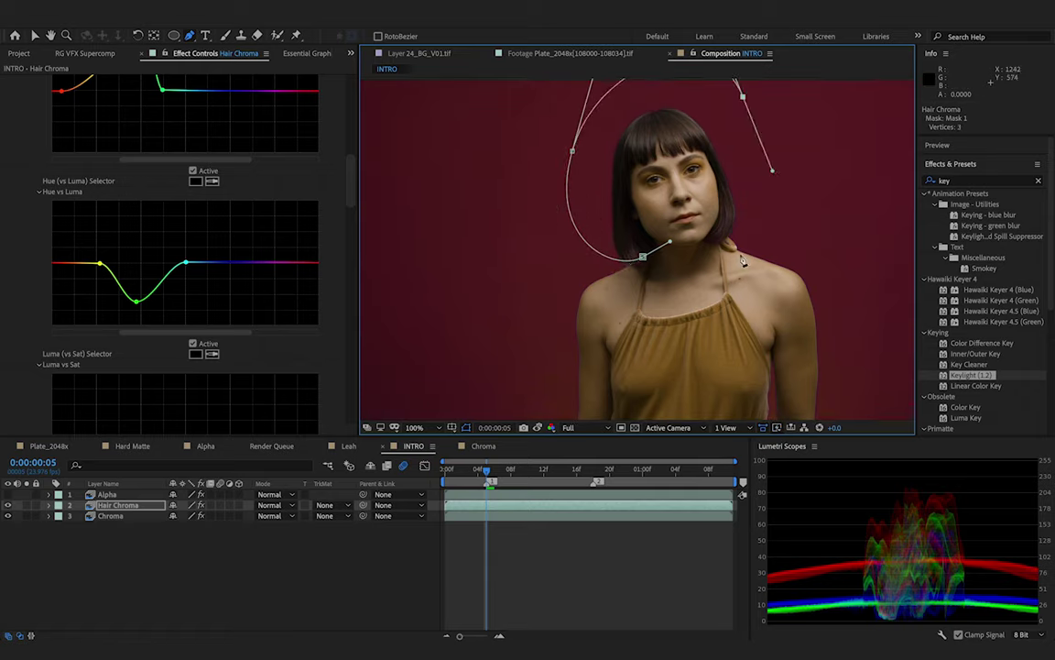
{"action": "left_click_drag", "start_coordinate": [728, 242], "coordinate": [672, 241]}
{"action": "left_click", "coordinate": [643, 258]}
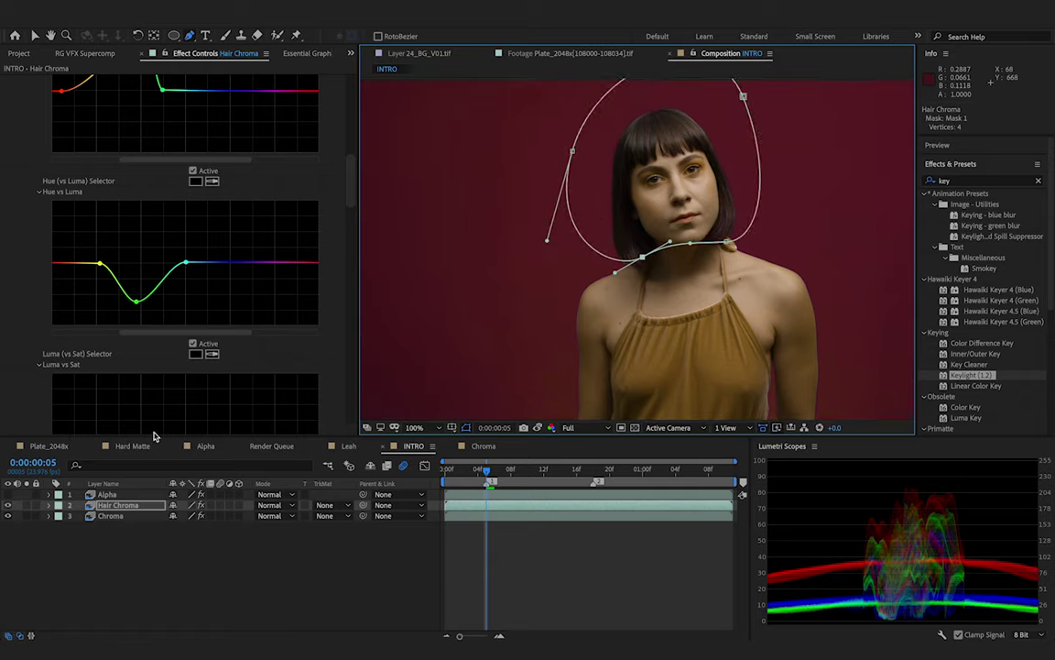
{"action": "key", "text": "f"}
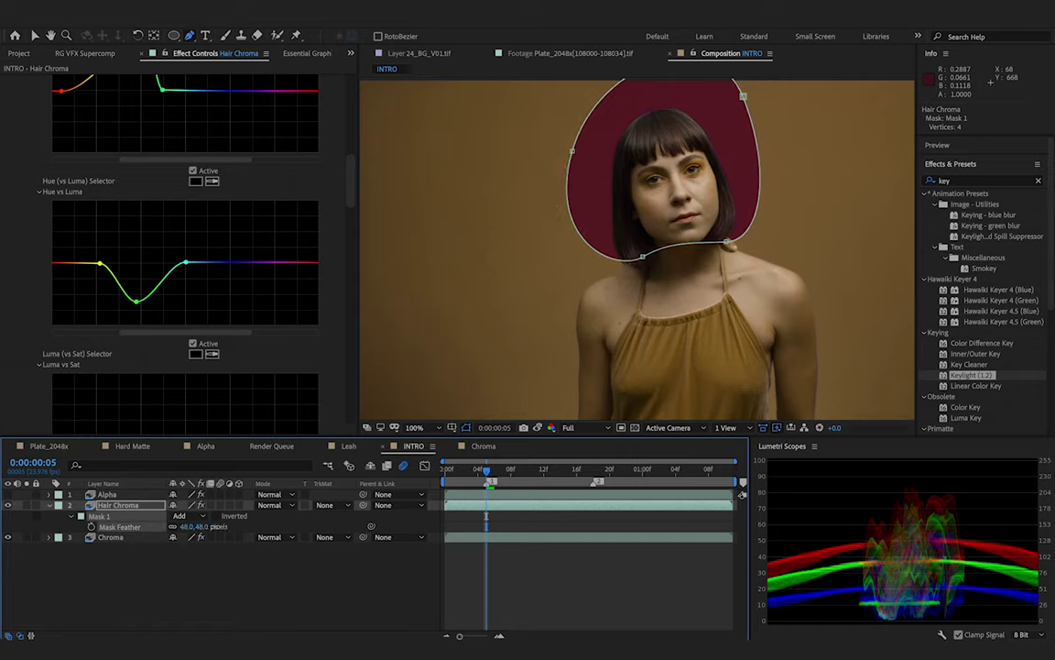
{"action": "left_click_drag", "start_coordinate": [194, 527], "coordinate": [268, 522]}
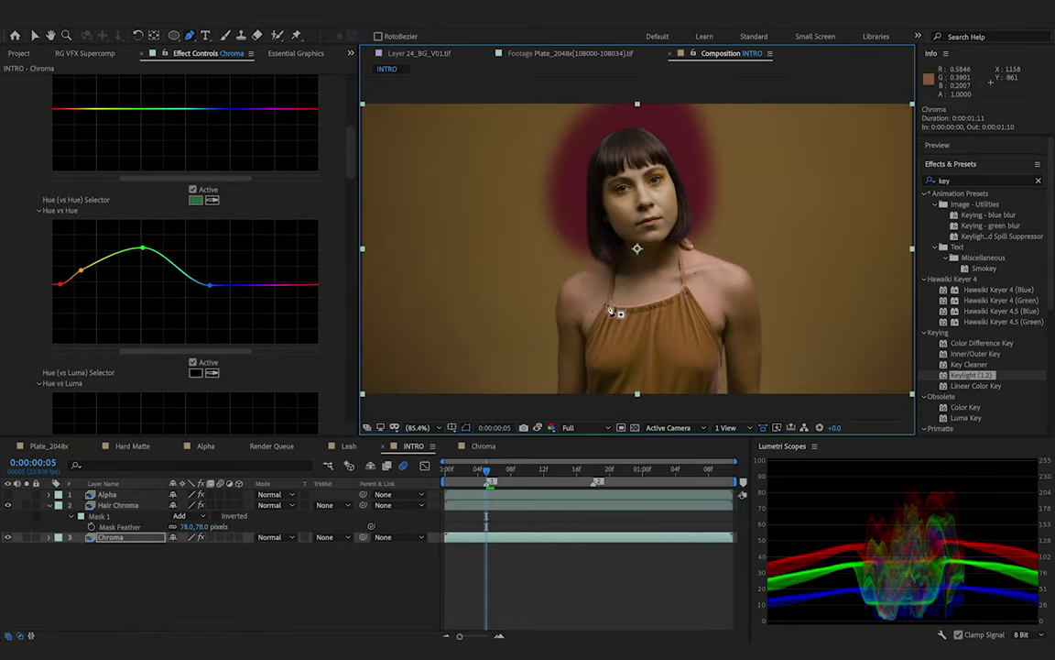
Pre-compose the Hair Chroma and Chroma layers together into a new composition named Chroma
{"action": "left_click", "coordinate": [50, 505]}
{"action": "left_click_drag", "start_coordinate": [149, 554], "coordinate": [104, 507]}
{"action": "double_click", "coordinate": [104, 507]}
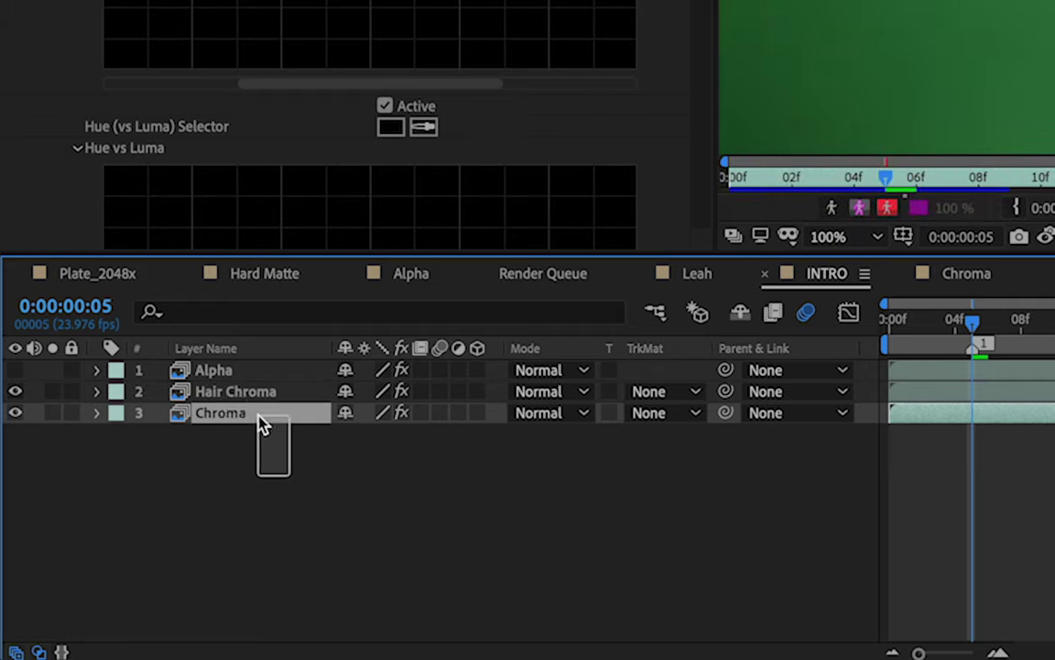
{"action": "right_click", "coordinate": [231, 394]}
{"action": "left_click", "coordinate": [323, 549]}
{"action": "type", "text": "Chroma"}
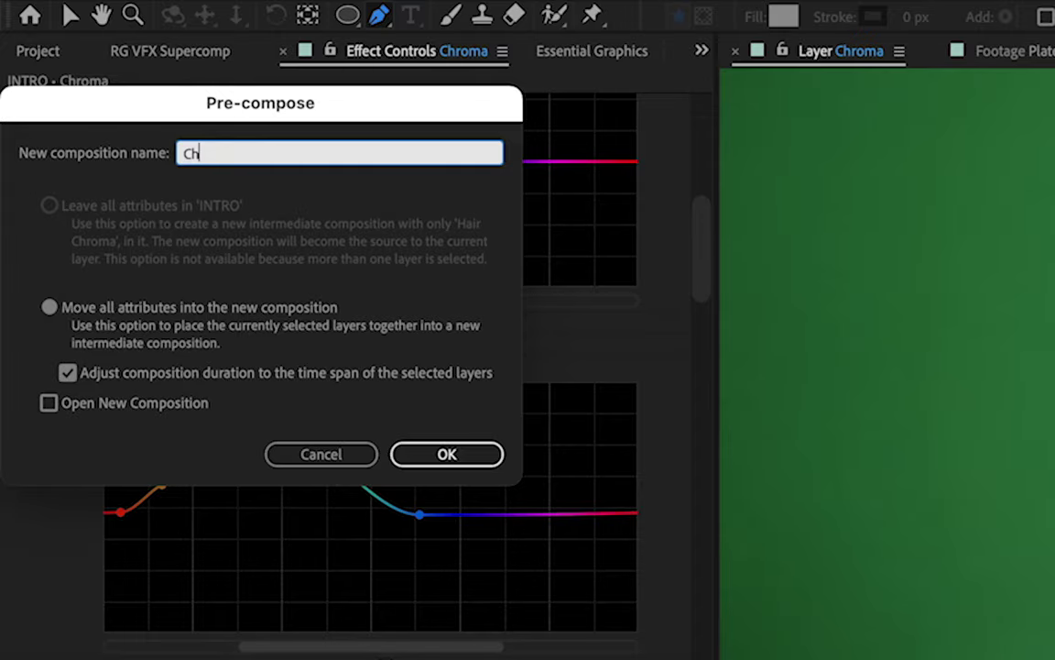
{"action": "key", "text": "Return"}
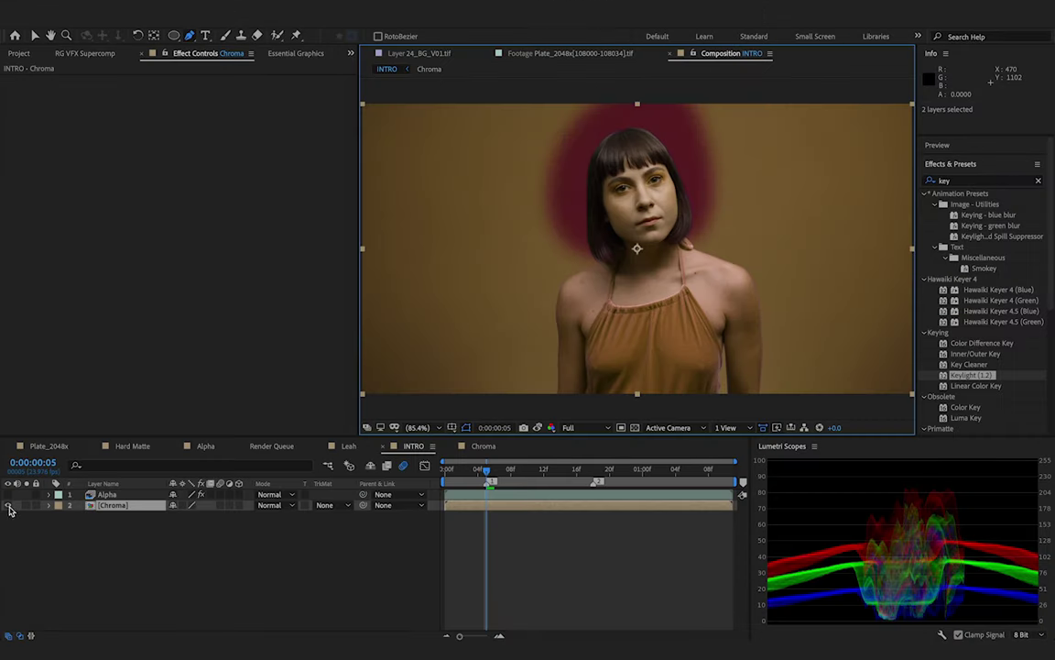
Set the Chroma precomp's track matte to the Alpha layer and compare the result with the stored snapshot
{"action": "left_click", "coordinate": [7, 494]}
{"action": "left_click", "coordinate": [8, 495]}
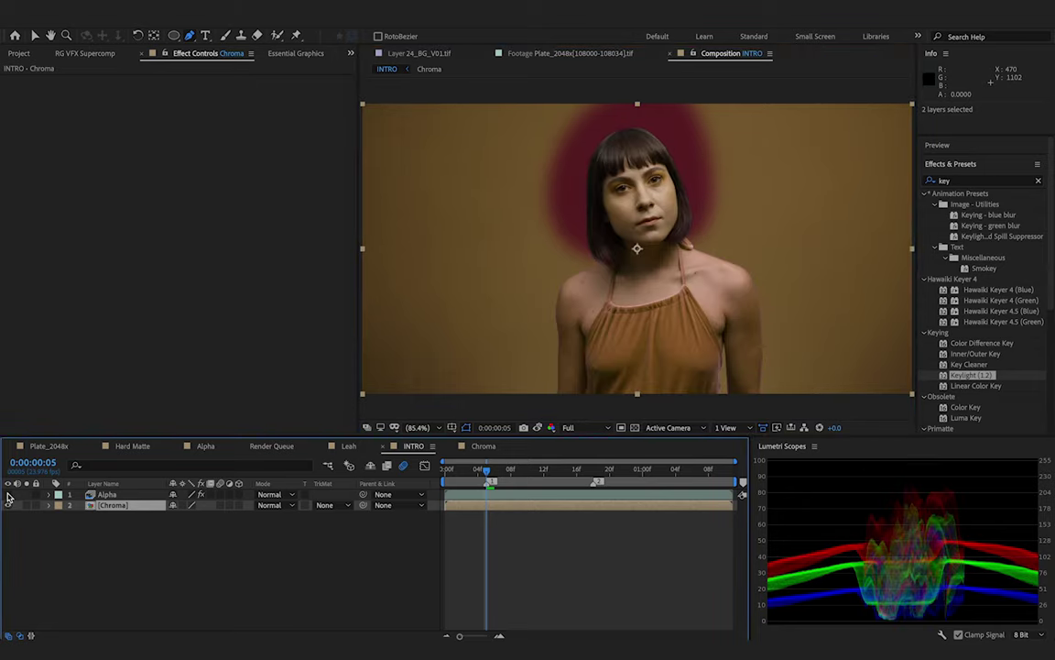
{"action": "left_click", "coordinate": [326, 504]}
{"action": "left_click", "coordinate": [344, 539]}
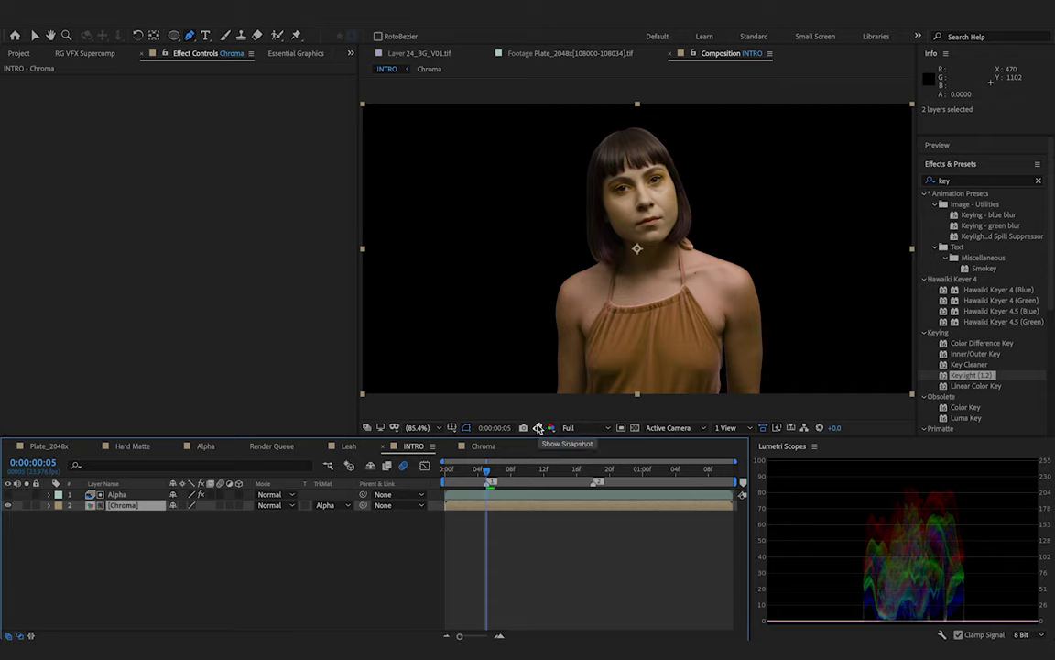
{"action": "left_click", "coordinate": [538, 427]}
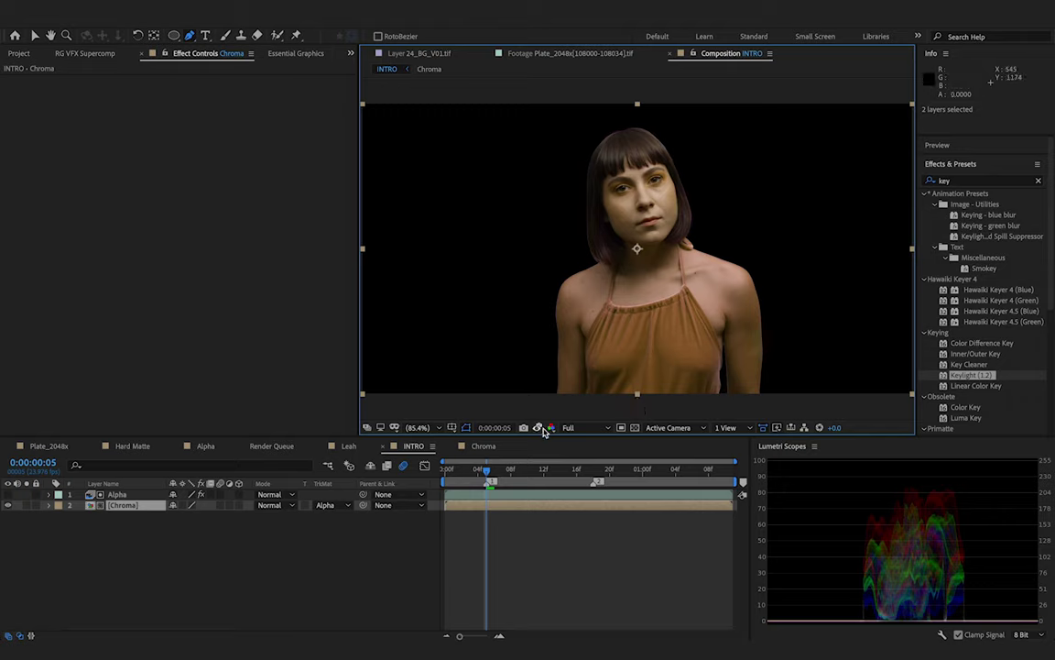
{"action": "left_click", "coordinate": [538, 428]}
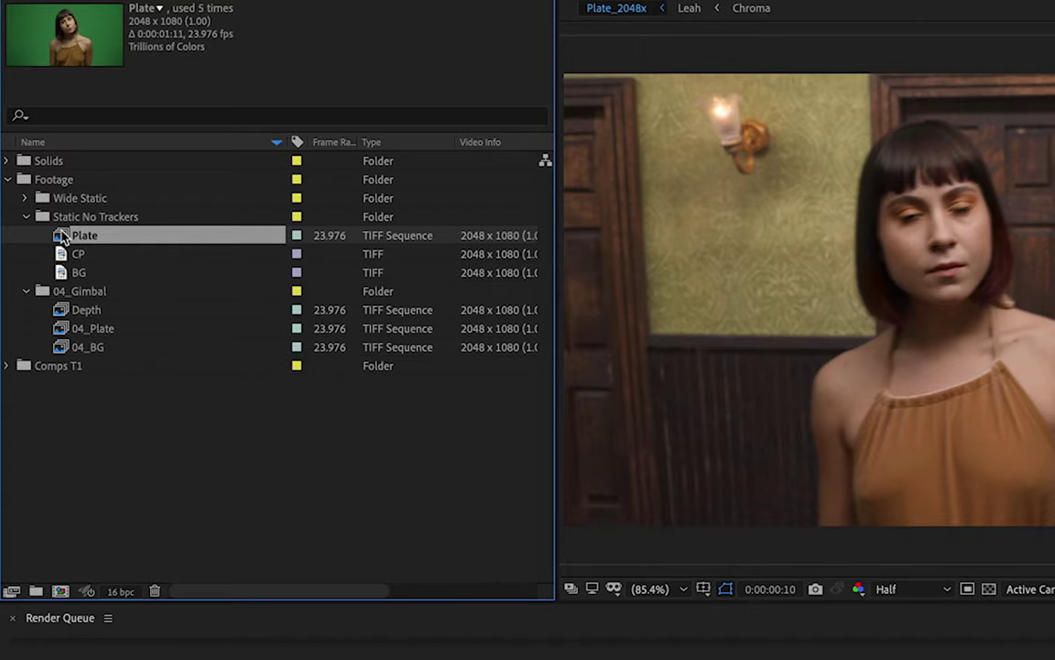
Create a composition from the Plate sequence and apply Keylight (1.2), sampling the green backdrop as the Screen Colour
{"action": "left_click_drag", "start_coordinate": [82, 235], "coordinate": [71, 603]}
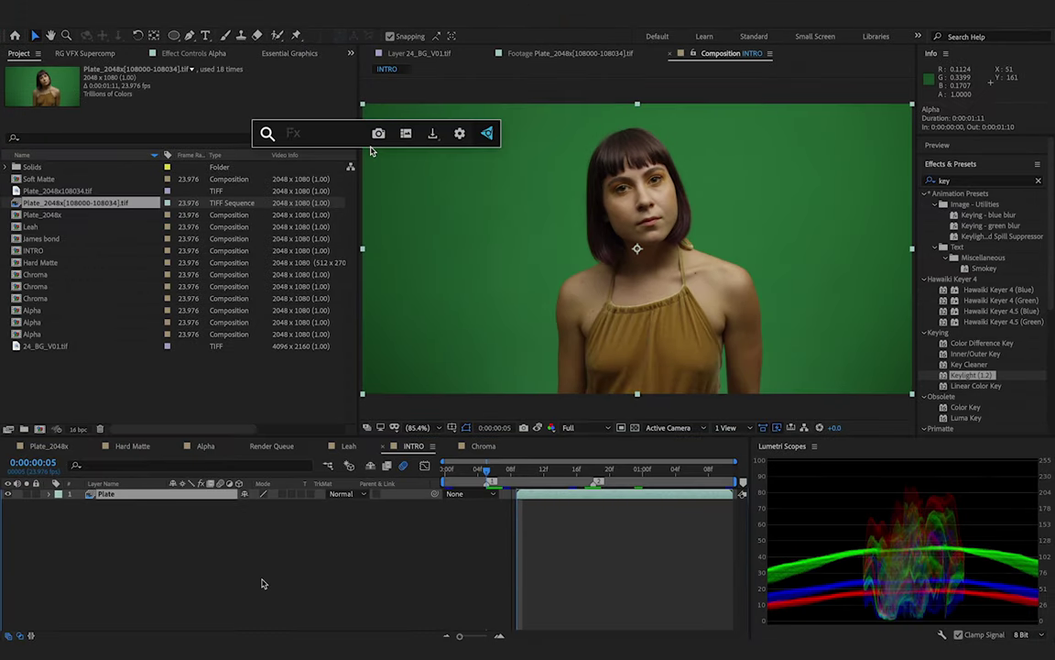
{"action": "type", "text": "key"}
{"action": "key", "text": "Return"}
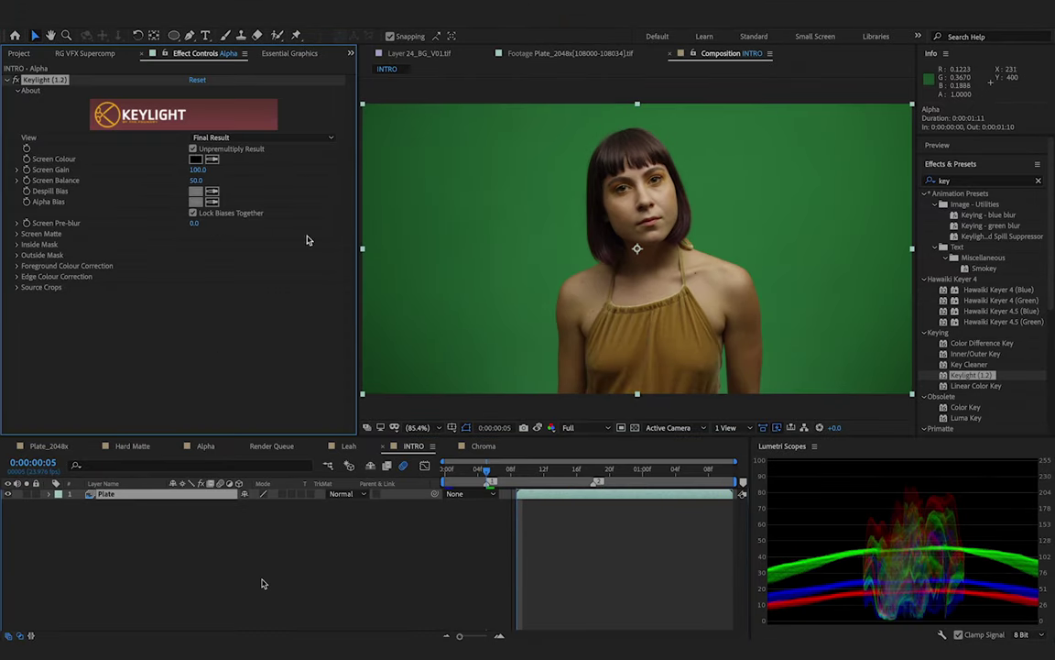
{"action": "left_click", "coordinate": [455, 168]}
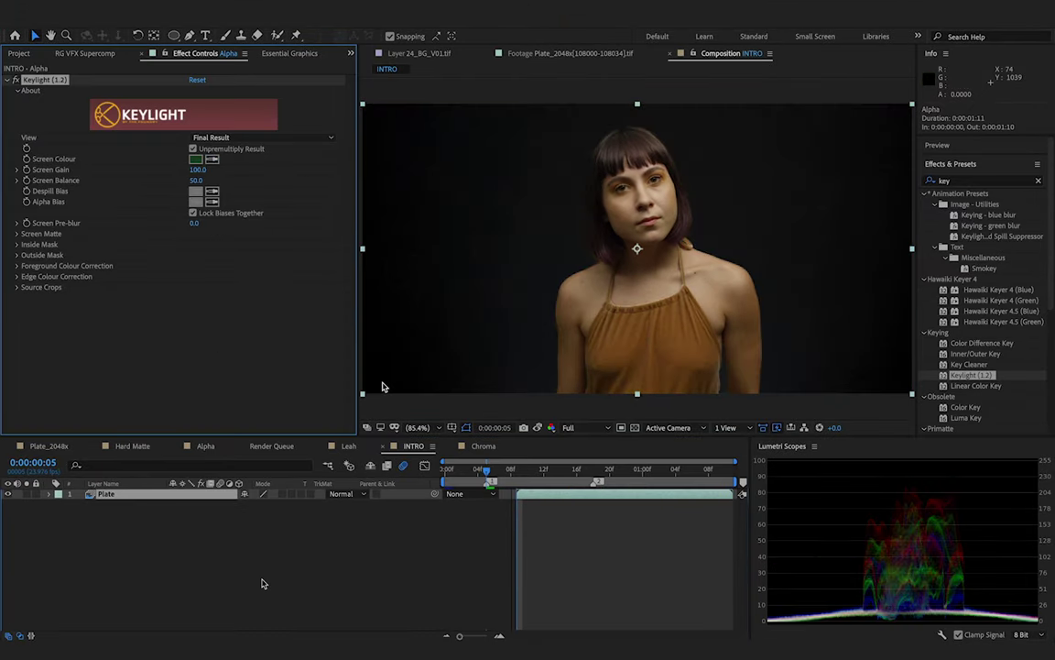
In the alpha channel view, adjust Keylight's Screen Colour to R 0.24, G 0.46, B 0.29 and preview the matte
{"action": "left_click", "coordinate": [546, 427]}
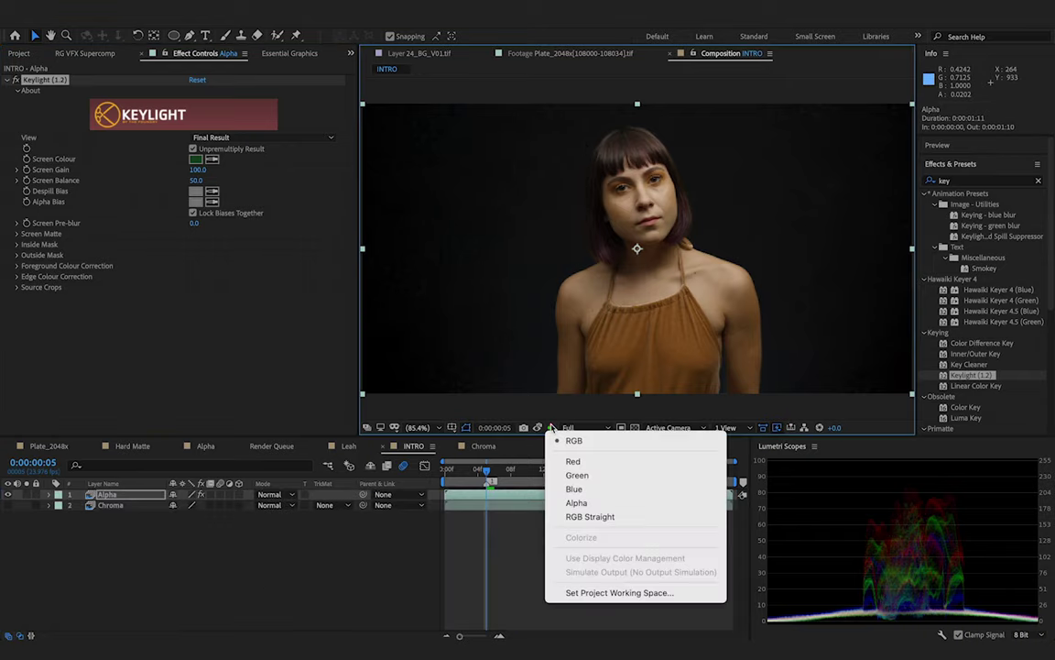
{"action": "left_click", "coordinate": [642, 499]}
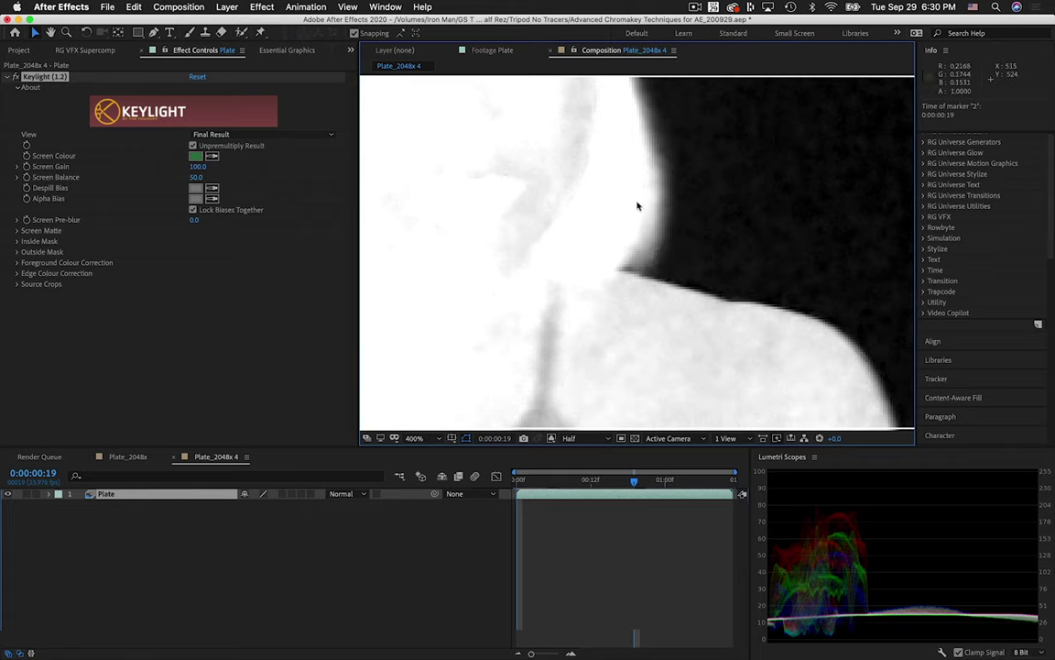
{"action": "scroll", "coordinate": [638, 264], "scroll_direction": "down", "scroll_amount": 2}
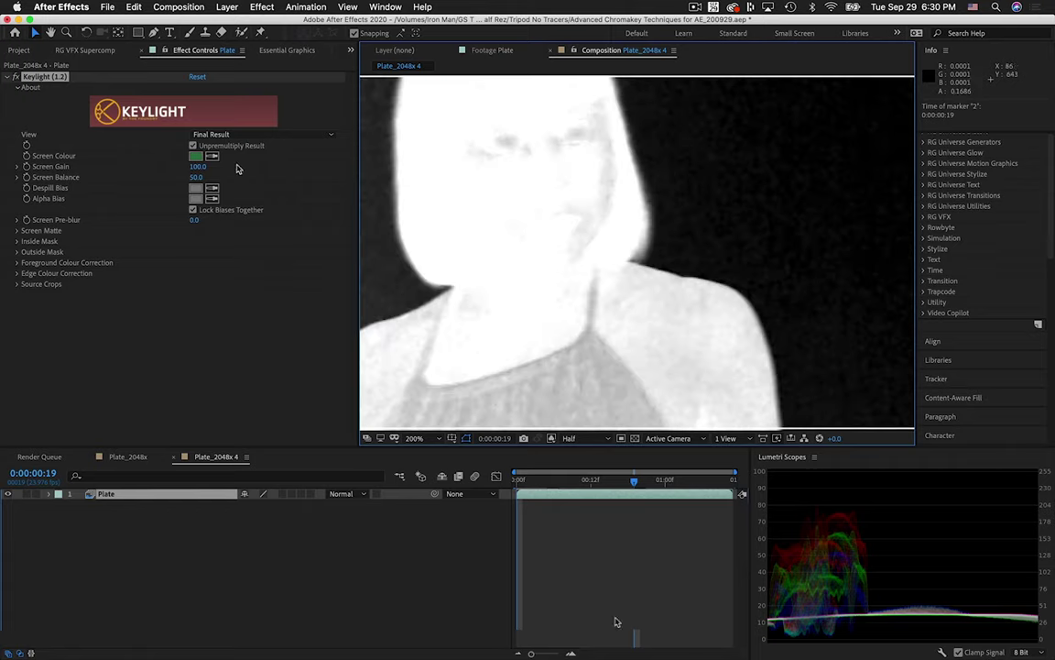
{"action": "left_click", "coordinate": [195, 157]}
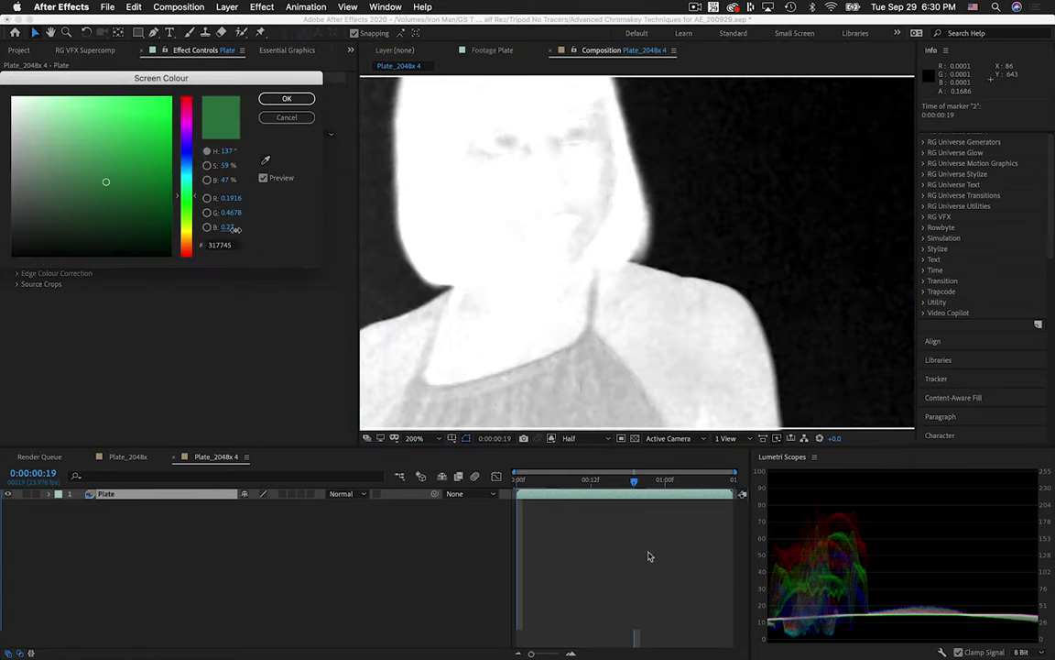
{"action": "left_click_drag", "start_coordinate": [236, 229], "coordinate": [239, 237]}
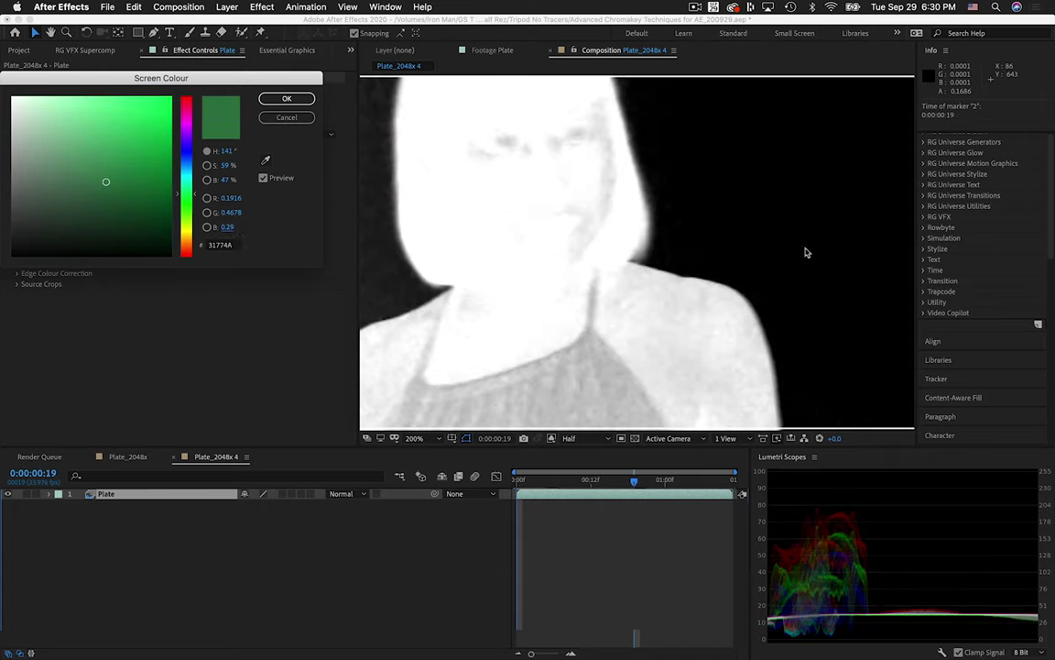
{"action": "left_click_drag", "start_coordinate": [231, 198], "coordinate": [229, 198]}
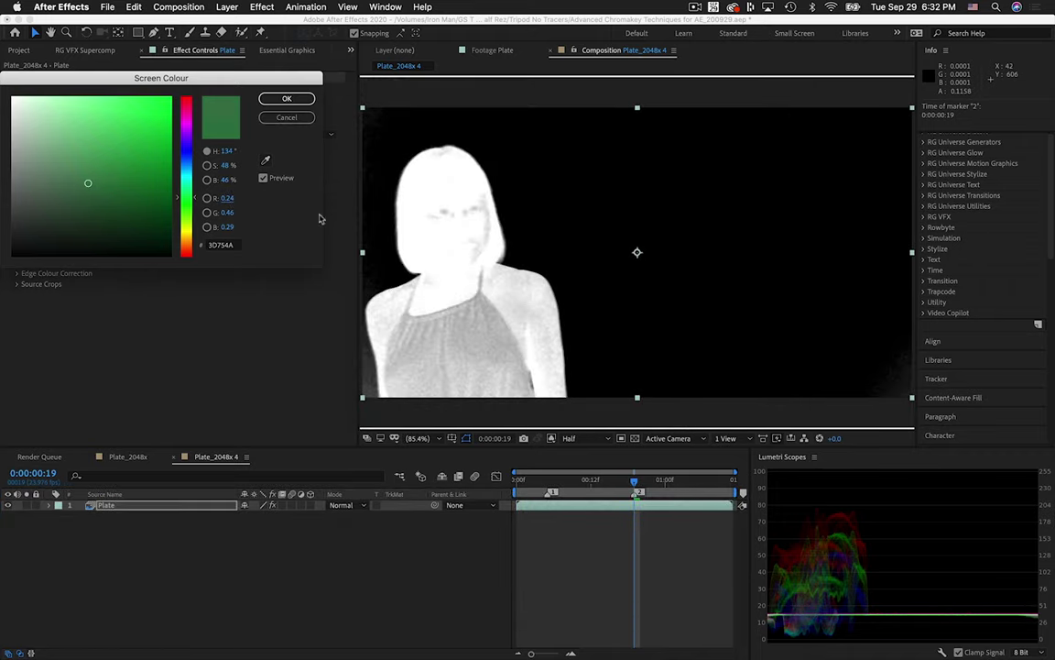
{"action": "left_click", "coordinate": [309, 99]}
{"action": "key", "text": "space"}
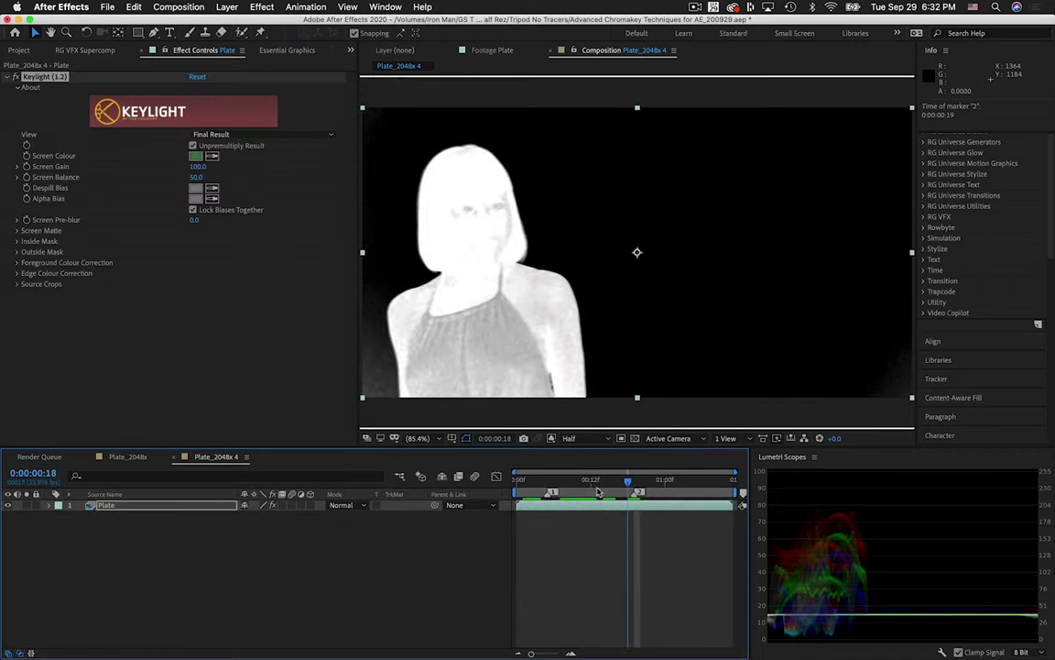
{"action": "left_click_drag", "start_coordinate": [597, 494], "coordinate": [513, 497]}
{"action": "key", "text": "space"}
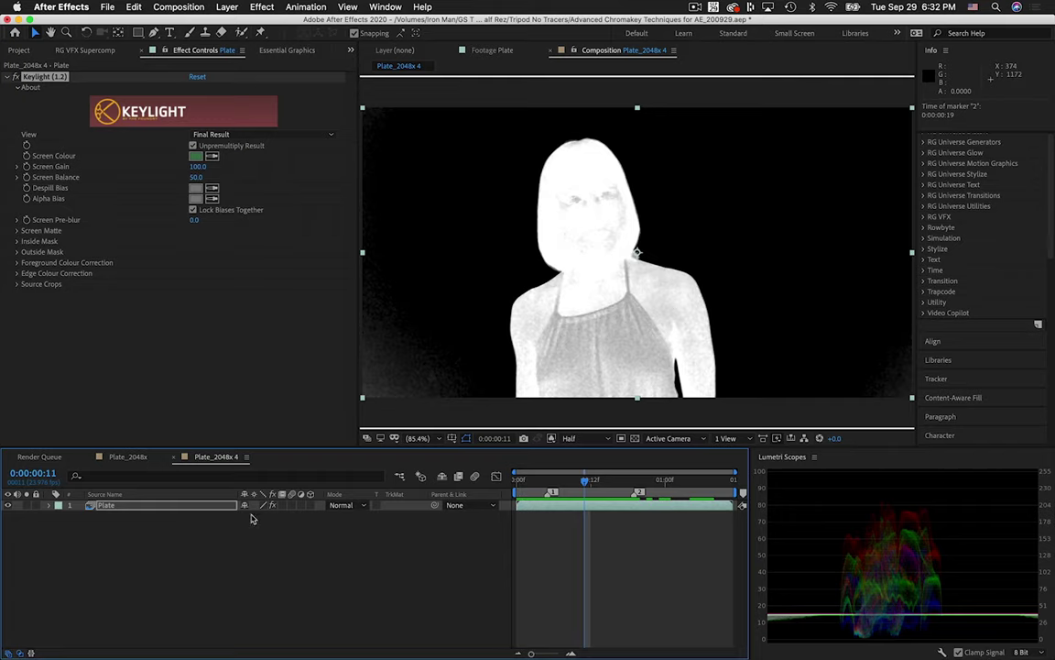
Rename the keyed Plate layer as Hair
{"action": "left_click", "coordinate": [146, 510]}
{"action": "key", "text": "Return"}
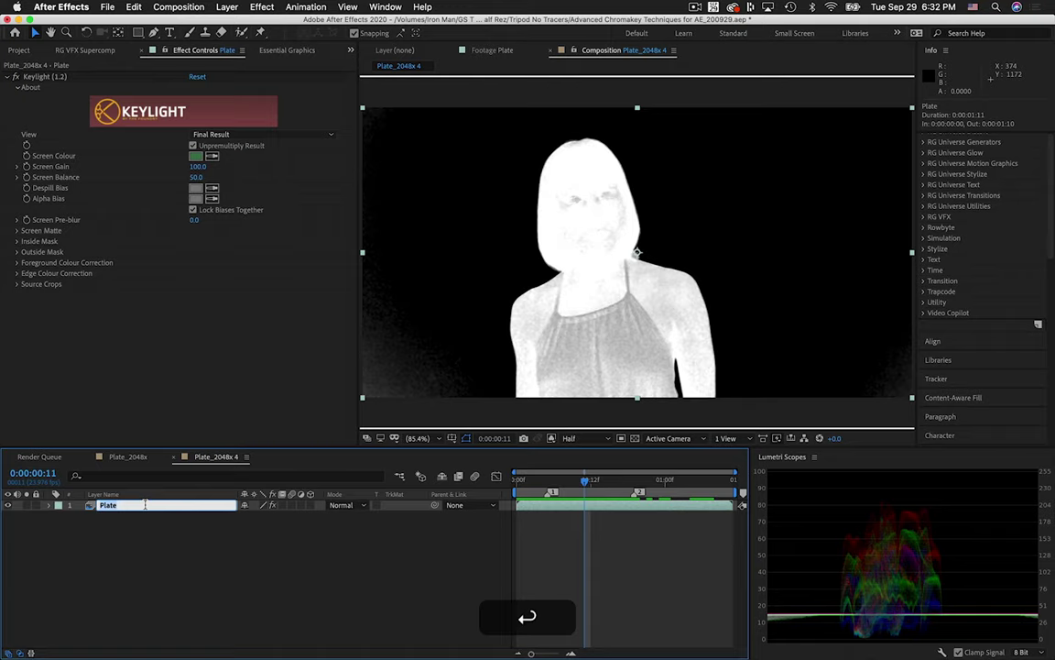
{"action": "type", "text": "Hair"}
{"action": "key", "text": "Return"}
Duplicate the Hair layer as Body and place the copy beneath Hair
{"action": "key", "text": "super+d"}
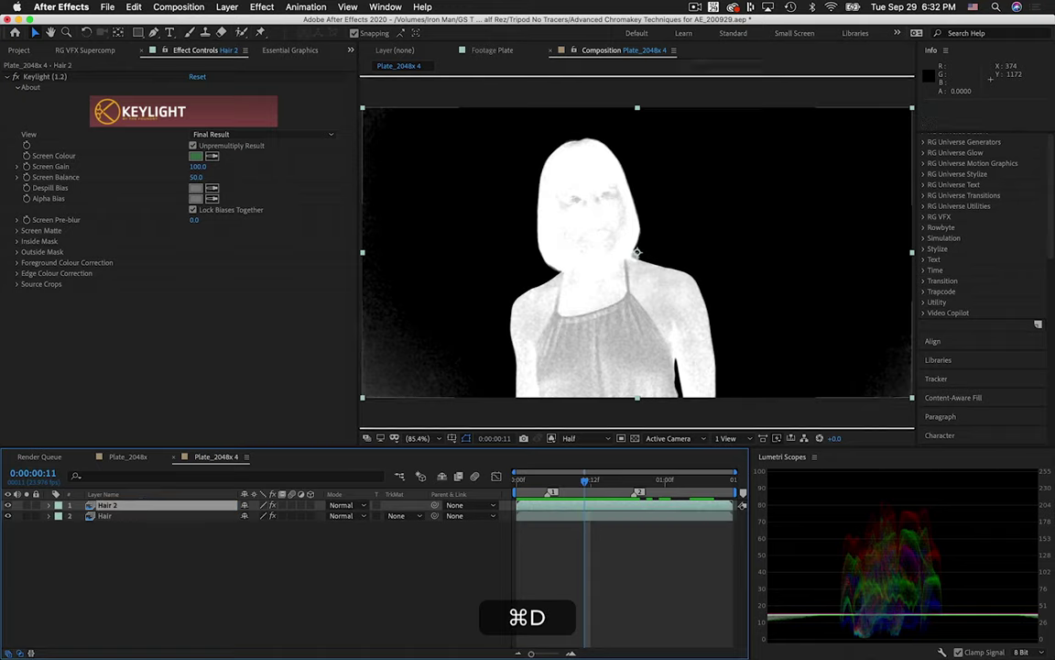
{"action": "key", "text": "super+Return"}
{"action": "type", "text": "Body"}
{"action": "key", "text": "Return"}
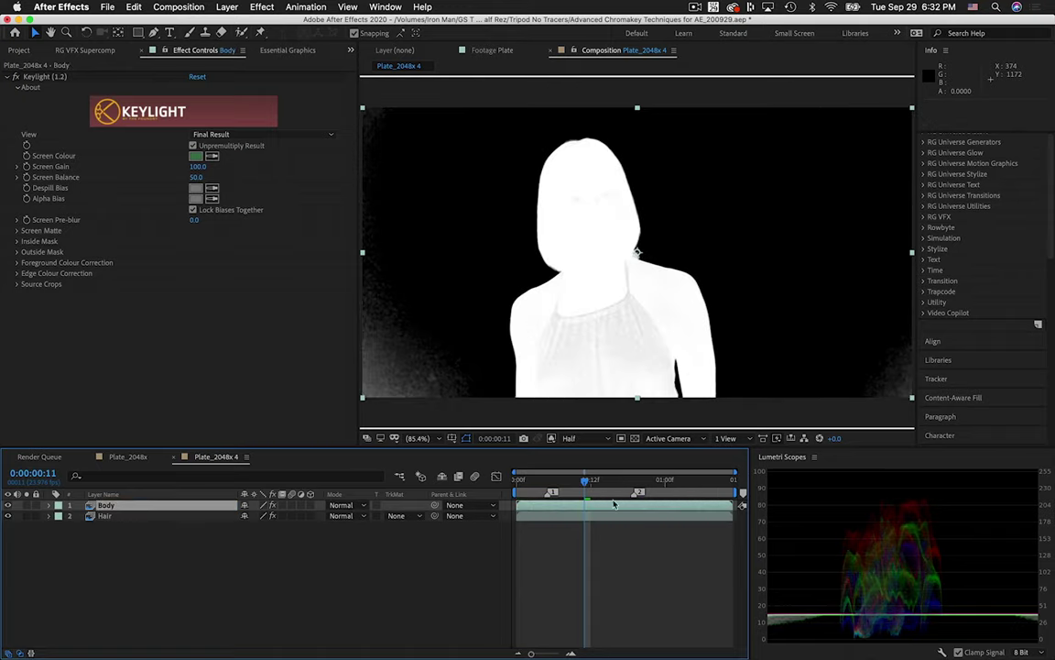
{"action": "key", "text": "Home"}
{"action": "left_click_drag", "start_coordinate": [101, 506], "coordinate": [134, 531]}
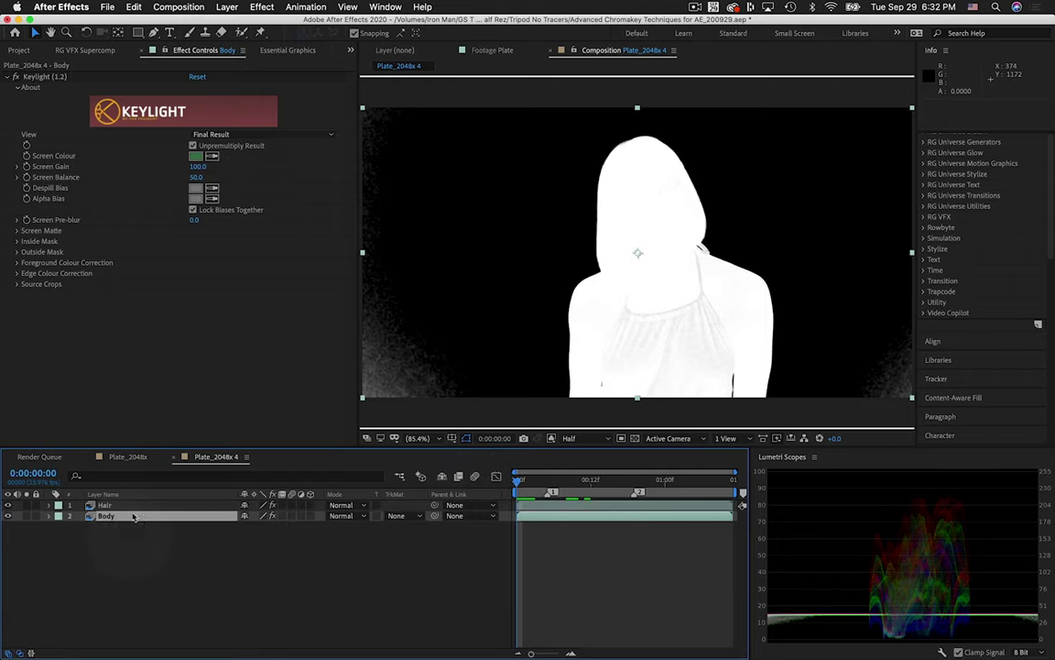
At the first frame, draw a closed six-point mask around the head on the Body layer and start keyframing its Mask Path
{"action": "key", "text": "g"}
{"action": "left_click", "coordinate": [595, 270]}
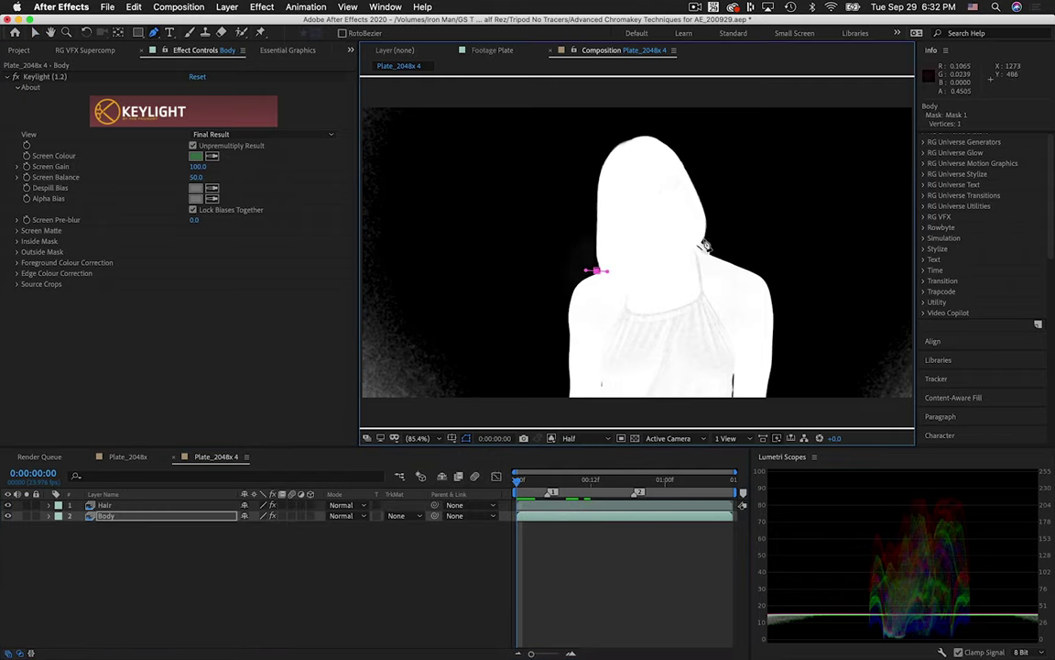
{"action": "left_click", "coordinate": [702, 244]}
{"action": "left_click", "coordinate": [761, 191]}
{"action": "left_click", "coordinate": [671, 117]}
{"action": "left_click", "coordinate": [578, 140]}
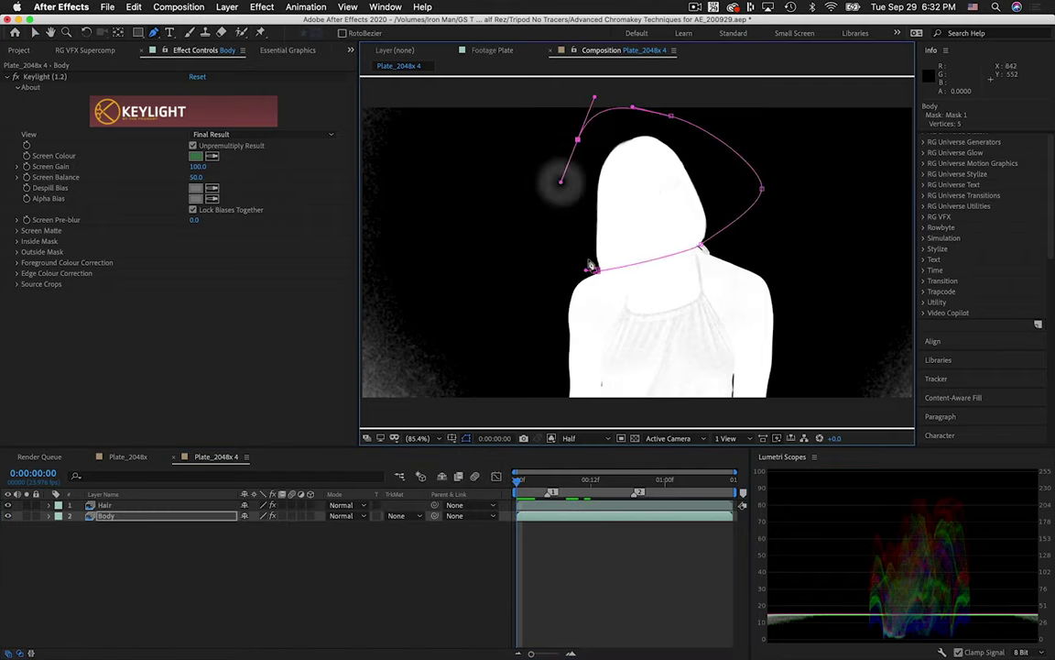
{"action": "left_click", "coordinate": [525, 242]}
{"action": "left_click", "coordinate": [595, 270]}
{"action": "key", "text": "m"}
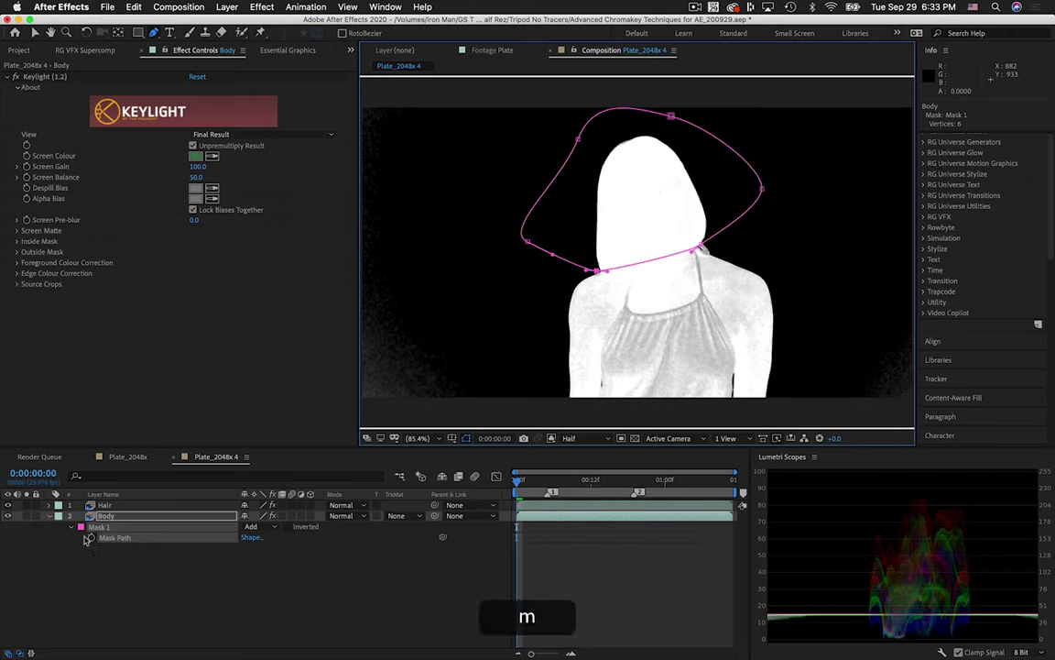
{"action": "left_click", "coordinate": [91, 538]}
Keyframe the Body layer's mask at frames 11 and 7 by moving it to follow the head
{"action": "left_click_drag", "start_coordinate": [518, 480], "coordinate": [585, 480]}
{"action": "key", "text": "v"}
{"action": "mouse_move", "coordinate": [587, 270]}
{"action": "left_mouse_down"}
{"action": "mouse_move", "coordinate": [545, 272]}
{"action": "mouse_move", "coordinate": [578, 268]}
{"action": "left_mouse_up"}
{"action": "left_click", "coordinate": [559, 480]}
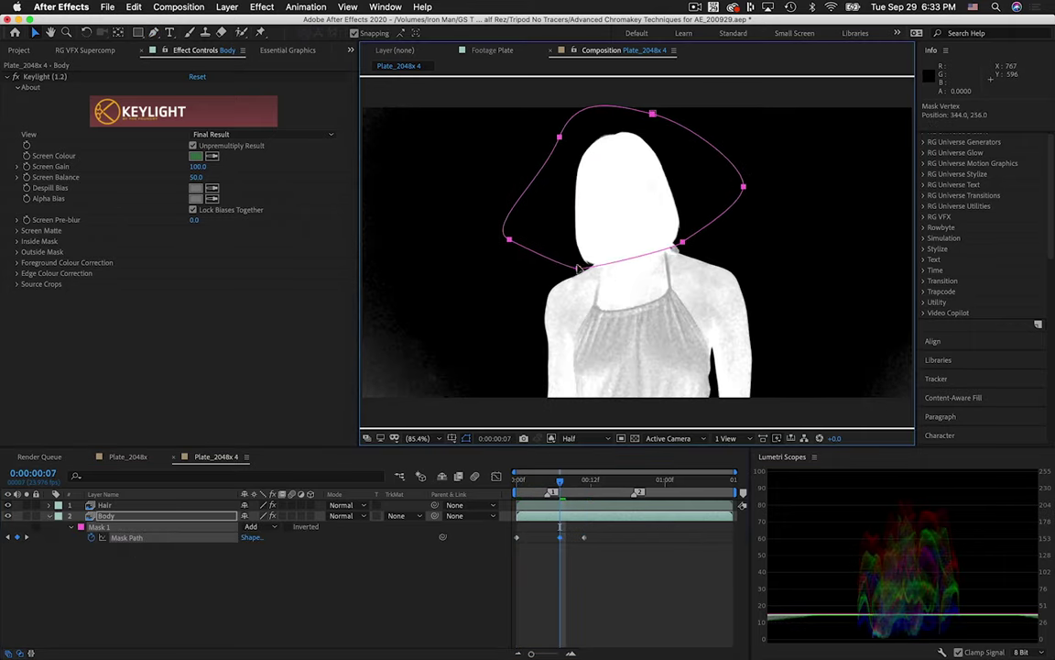
At frame 18, move the mask back over the head and rotate it about 5.5° to match the head's tilt
{"action": "left_click_drag", "start_coordinate": [597, 481], "coordinate": [627, 486]}
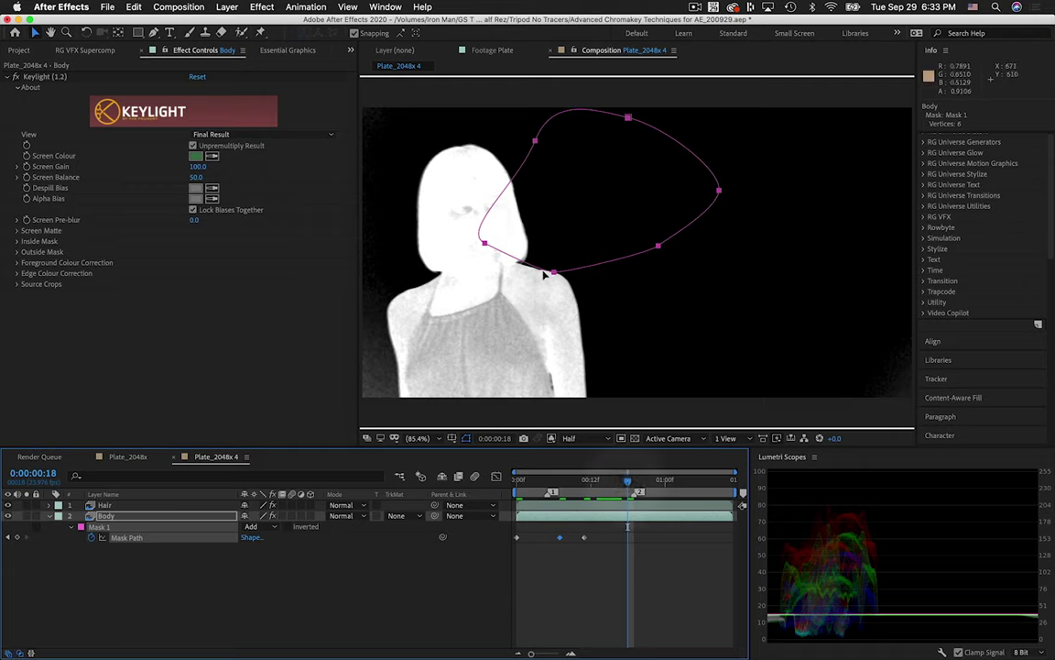
{"action": "left_click_drag", "start_coordinate": [530, 273], "coordinate": [439, 276]}
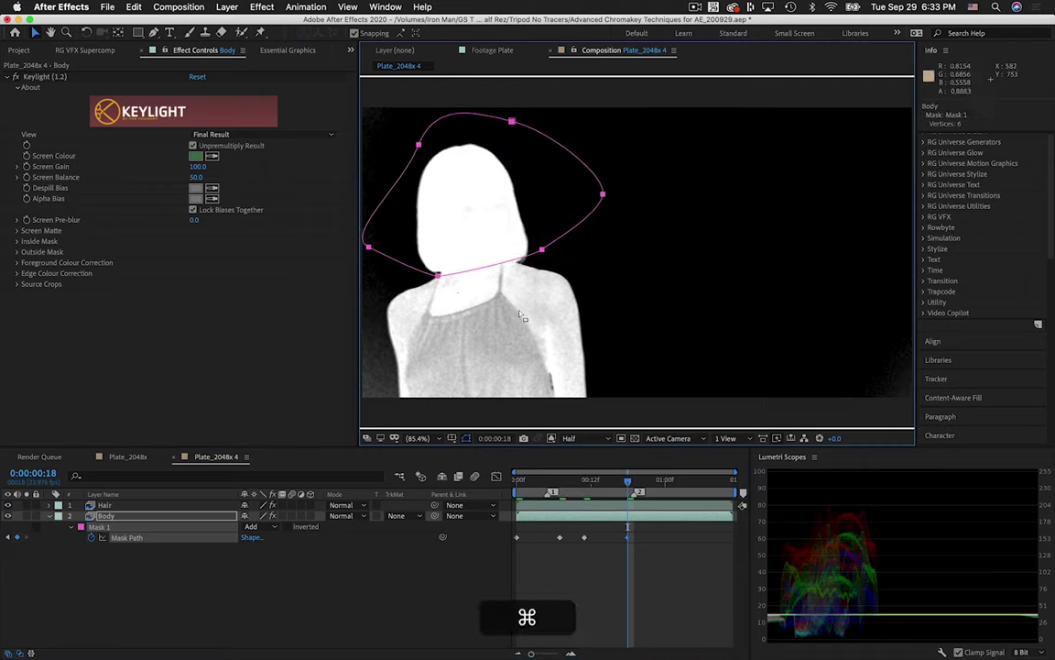
{"action": "key", "text": "super+t"}
{"action": "left_click_drag", "start_coordinate": [647, 276], "coordinate": [645, 305]}
{"action": "left_click_drag", "start_coordinate": [476, 191], "coordinate": [483, 203]}
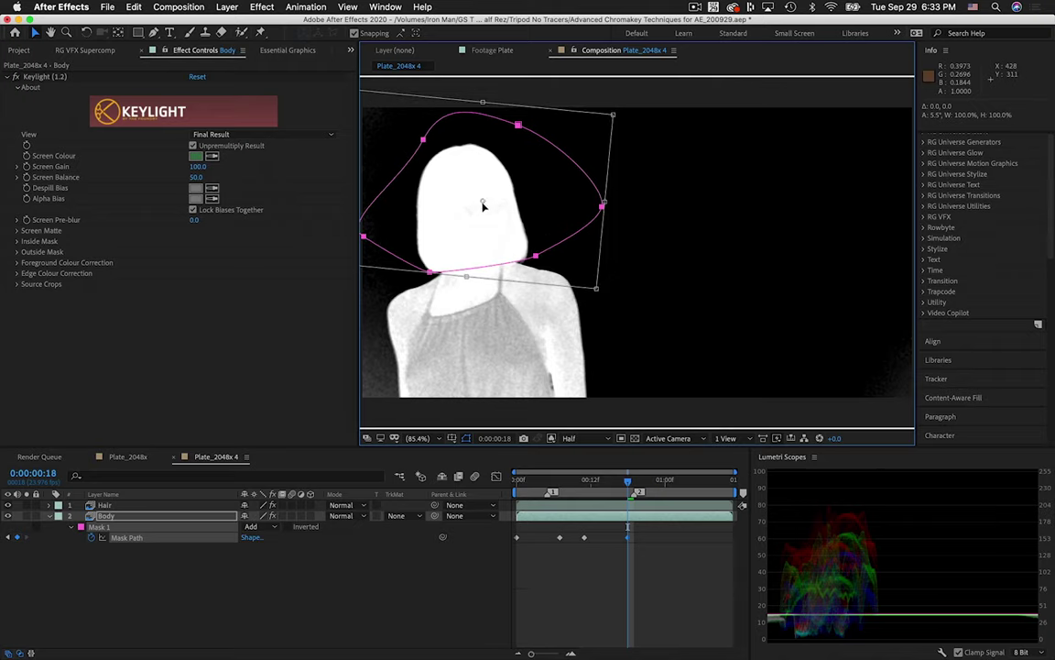
{"action": "left_click_drag", "start_coordinate": [507, 240], "coordinate": [503, 243]}
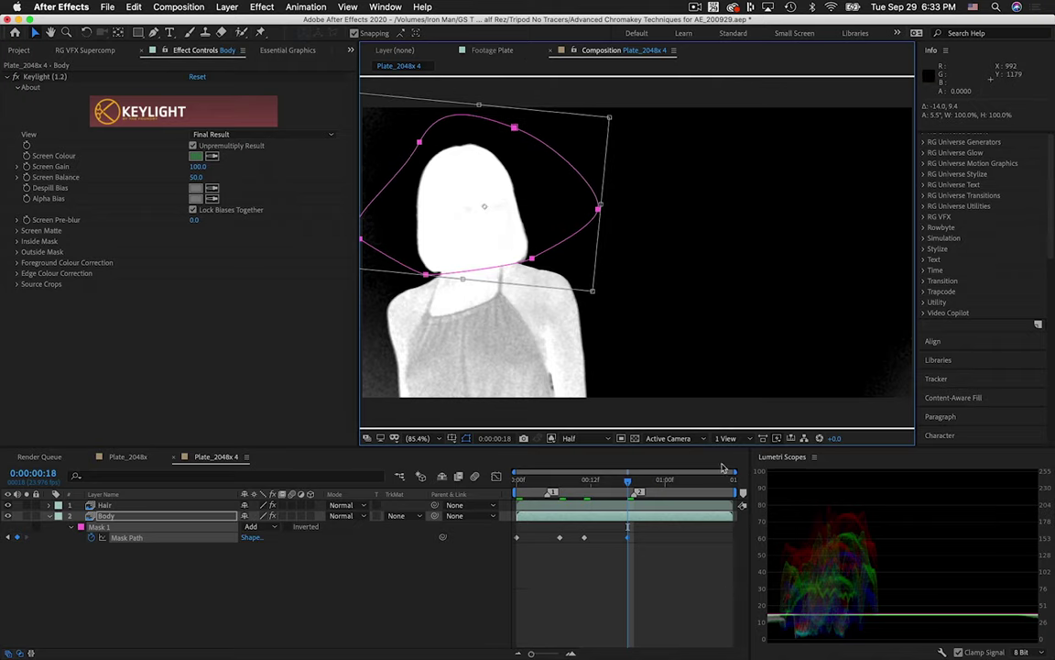
Keyframe the Body layer's mask at 0:23, 1:02 and 1:04 by moving it to follow the head out of frame
{"action": "left_click_drag", "start_coordinate": [628, 481], "coordinate": [659, 481]}
{"action": "left_click_drag", "start_coordinate": [579, 284], "coordinate": [702, 278]}
{"action": "left_click_drag", "start_coordinate": [549, 269], "coordinate": [424, 278]}
{"action": "mouse_move", "coordinate": [659, 483]}
{"action": "left_mouse_down"}
{"action": "mouse_move", "coordinate": [694, 483]}
{"action": "mouse_move", "coordinate": [677, 481]}
{"action": "left_mouse_up"}
{"action": "left_click_drag", "start_coordinate": [530, 259], "coordinate": [401, 264]}
{"action": "key", "text": "Page_Down"}
{"action": "key", "text": "Page_Down"}
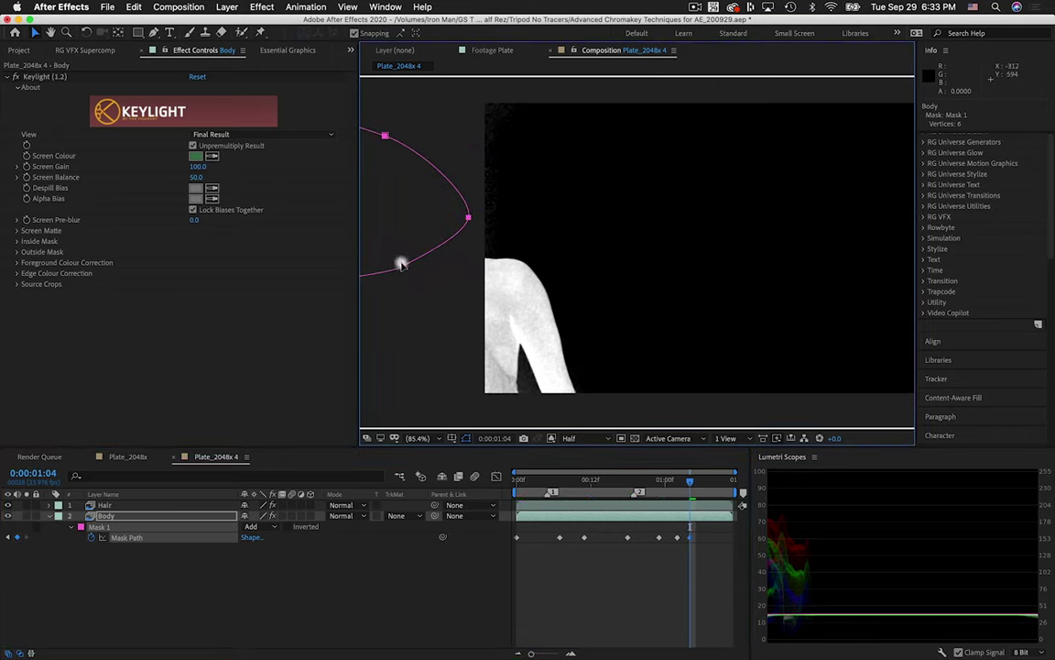
Return to the first frame, copy the Body layer's Mask 1, and set the original's mask mode to Subtract
{"action": "left_click_drag", "start_coordinate": [691, 482], "coordinate": [516, 483]}
{"action": "left_click", "coordinate": [202, 612]}
{"action": "left_click", "coordinate": [101, 527]}
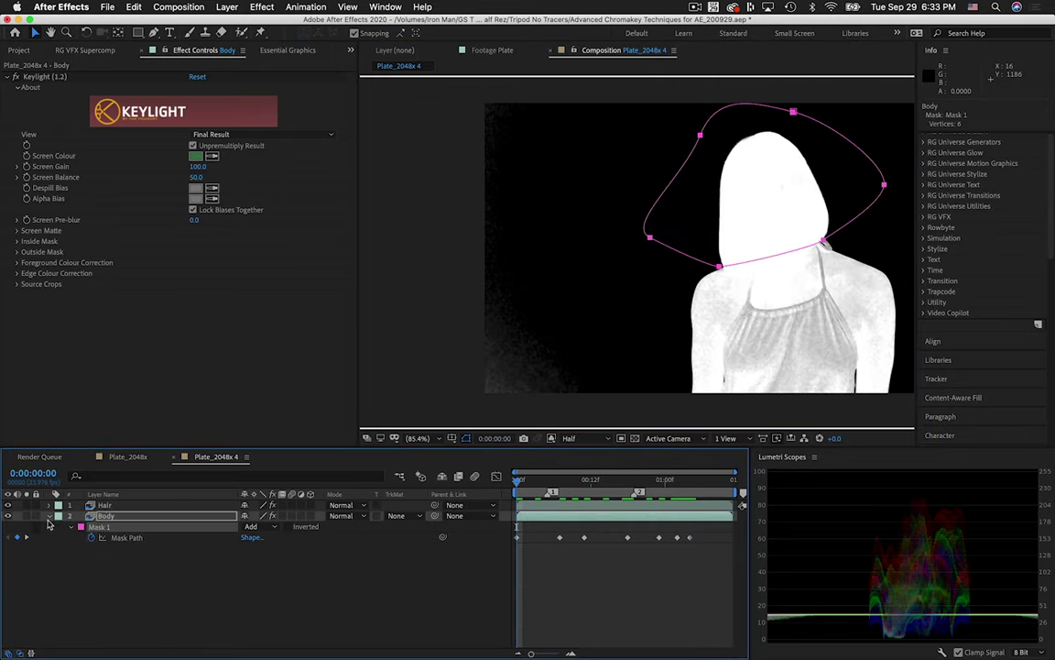
{"action": "left_click", "coordinate": [264, 527]}
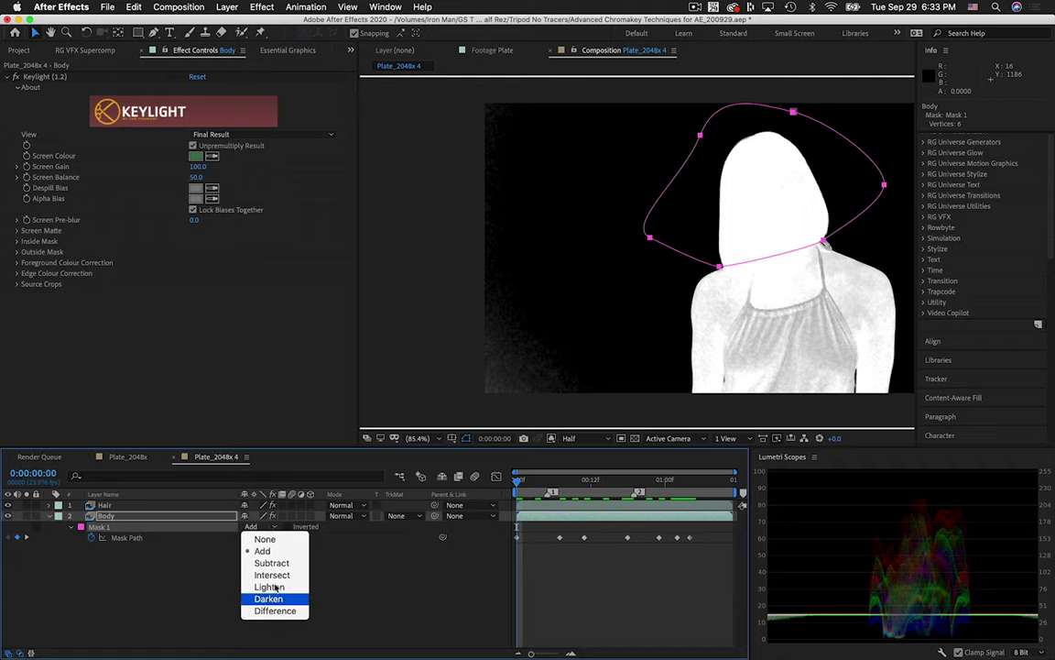
{"action": "left_click", "coordinate": [271, 561]}
Paste the copied keyframed head mask onto the Hair layer in Add mode and reveal its Mask Path
{"action": "left_click", "coordinate": [119, 506]}
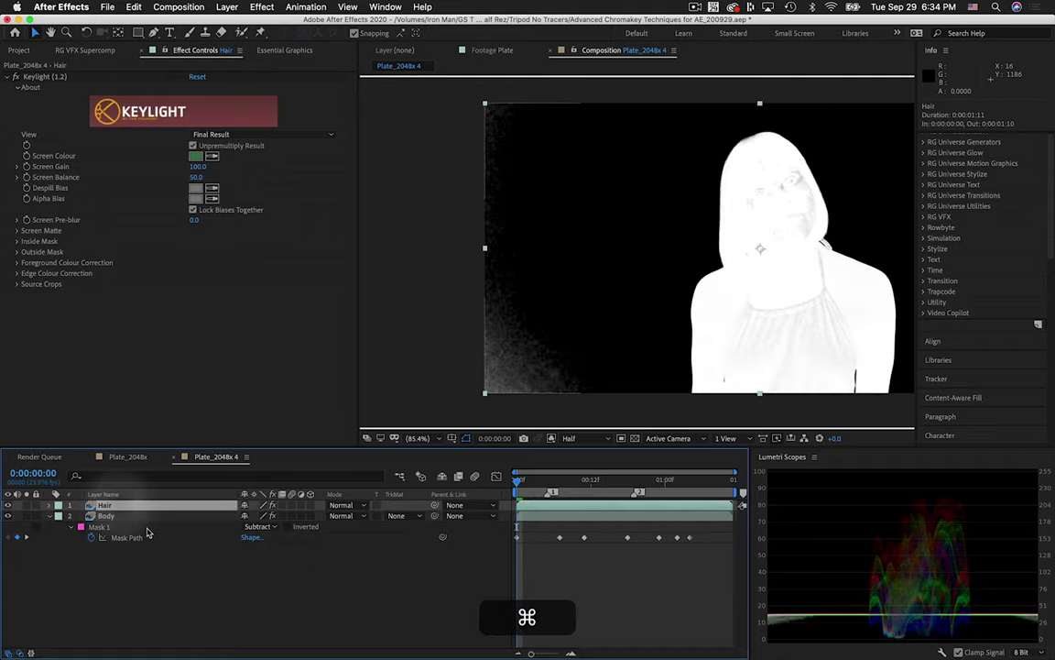
{"action": "key", "text": "super+v"}
{"action": "key", "text": "m"}
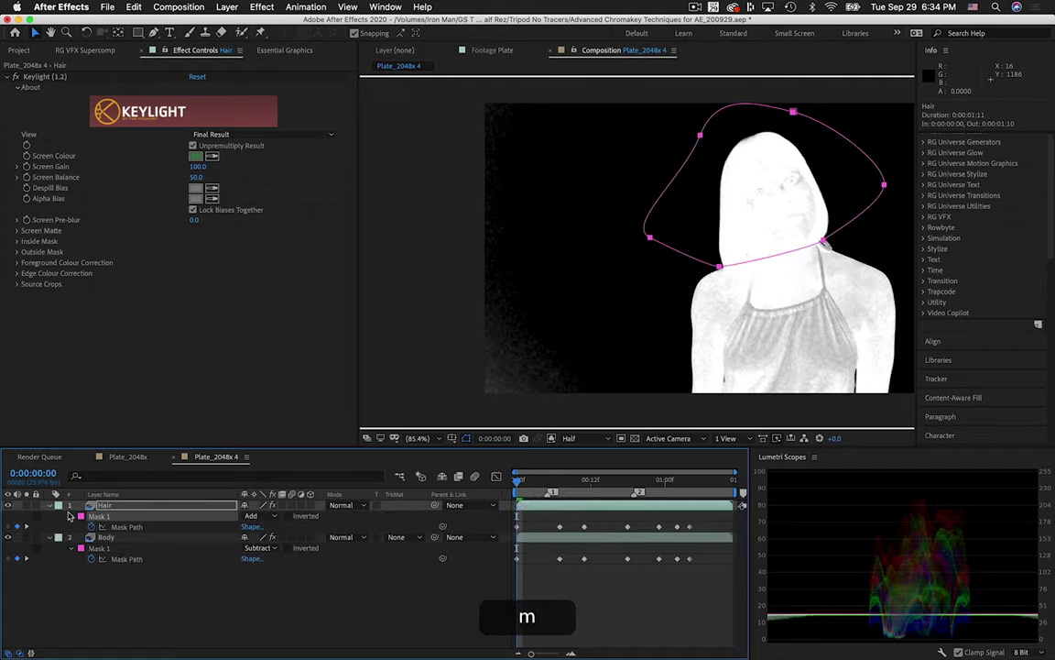
{"action": "left_click", "coordinate": [355, 591]}
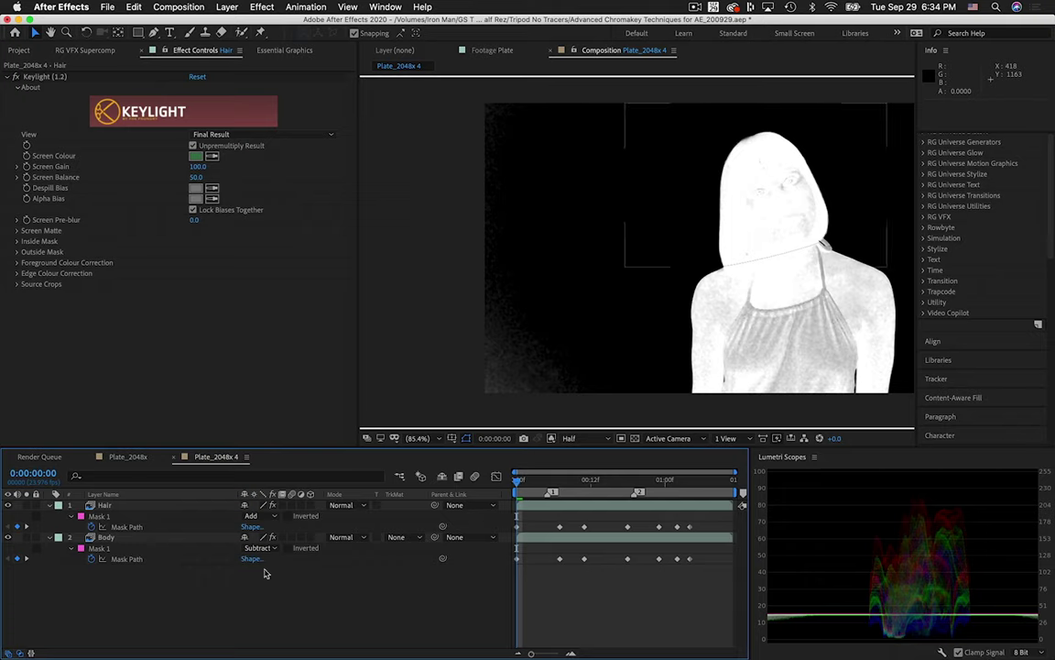
Set the Hair layer's blending mode to Alpha Add
{"action": "left_click", "coordinate": [17, 653]}
{"action": "left_click", "coordinate": [17, 654]}
{"action": "left_click", "coordinate": [119, 509]}
{"action": "left_click", "coordinate": [342, 505]}
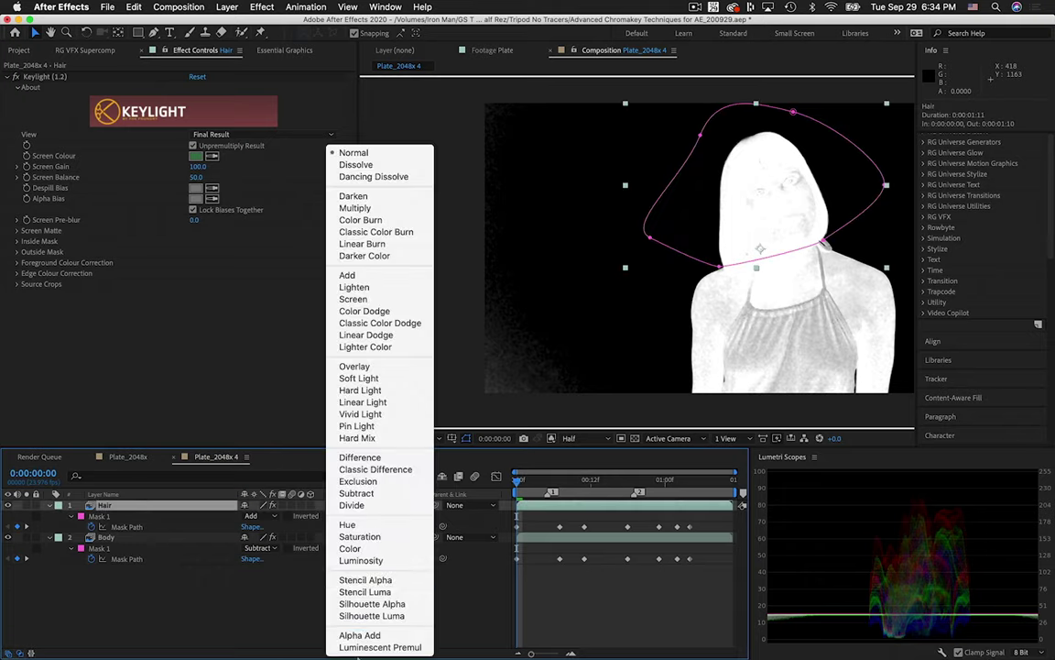
{"action": "left_click", "coordinate": [359, 638]}
{"action": "left_click", "coordinate": [403, 595]}
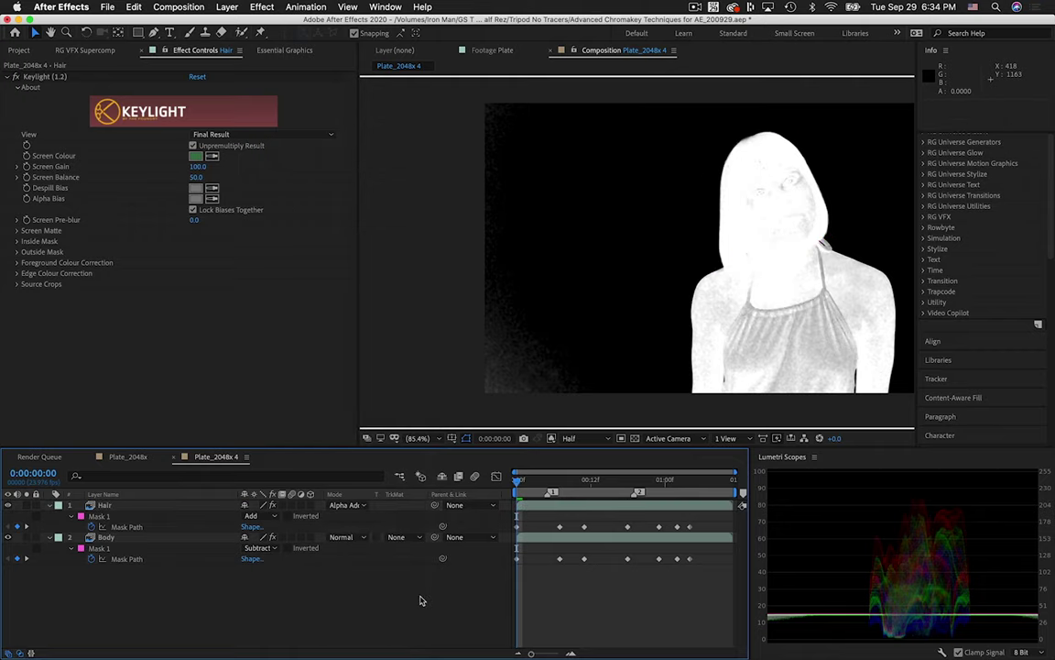
Set Mask Feather to 15 pixels on both the Hair and Body layers' masks
{"action": "left_click", "coordinate": [103, 506]}
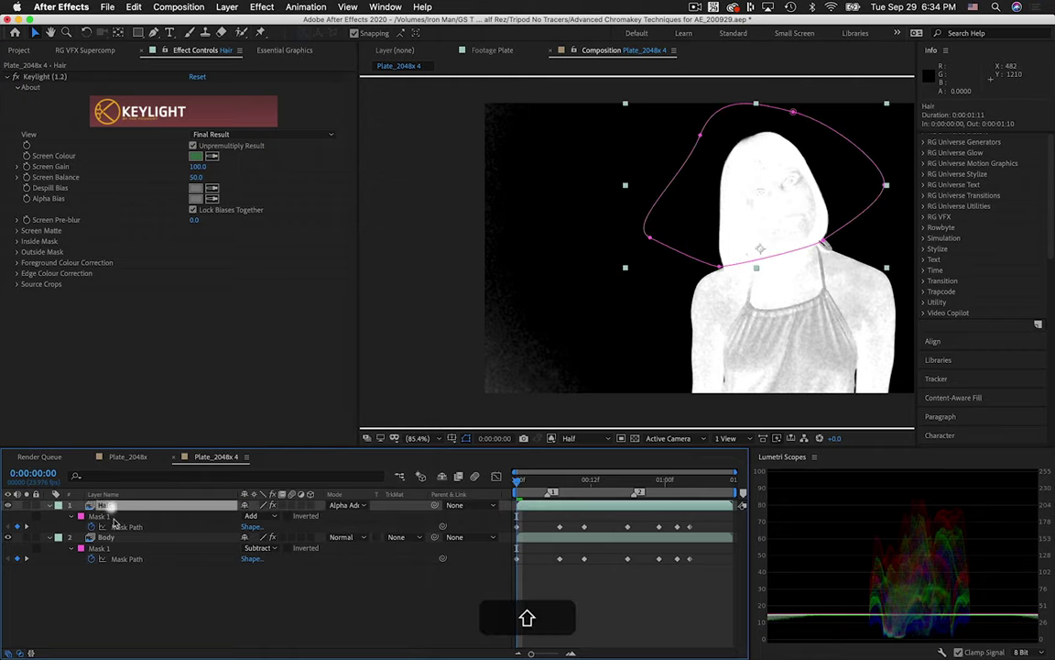
{"action": "left_click", "coordinate": [112, 538], "text": "shift"}
{"action": "key", "text": "f"}
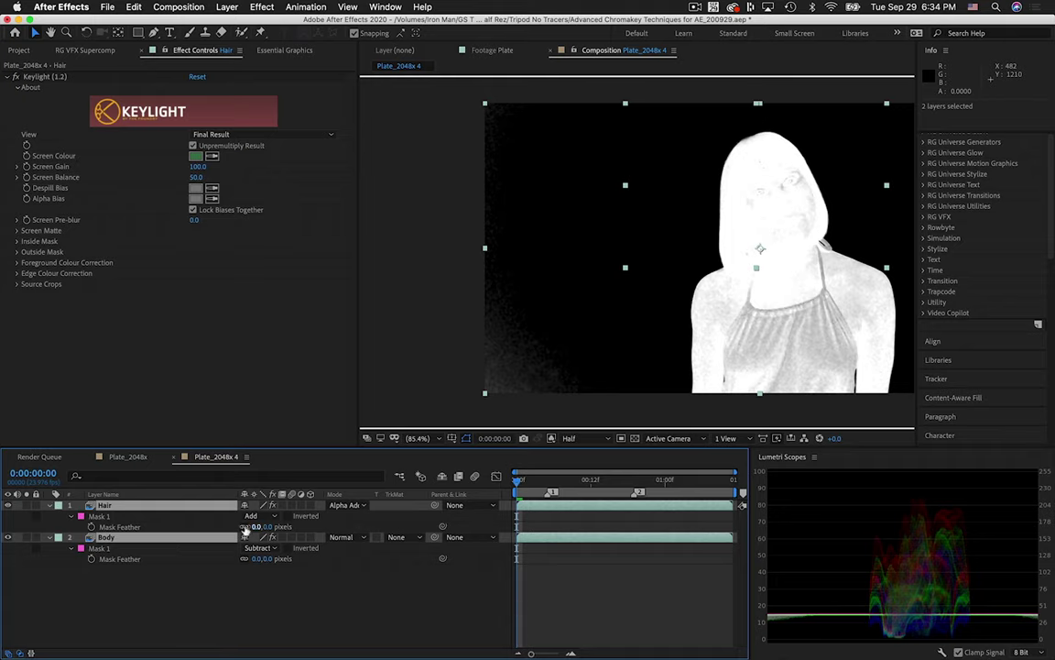
{"action": "left_click", "coordinate": [257, 527]}
{"action": "type", "text": "15"}
{"action": "key", "text": "Return"}
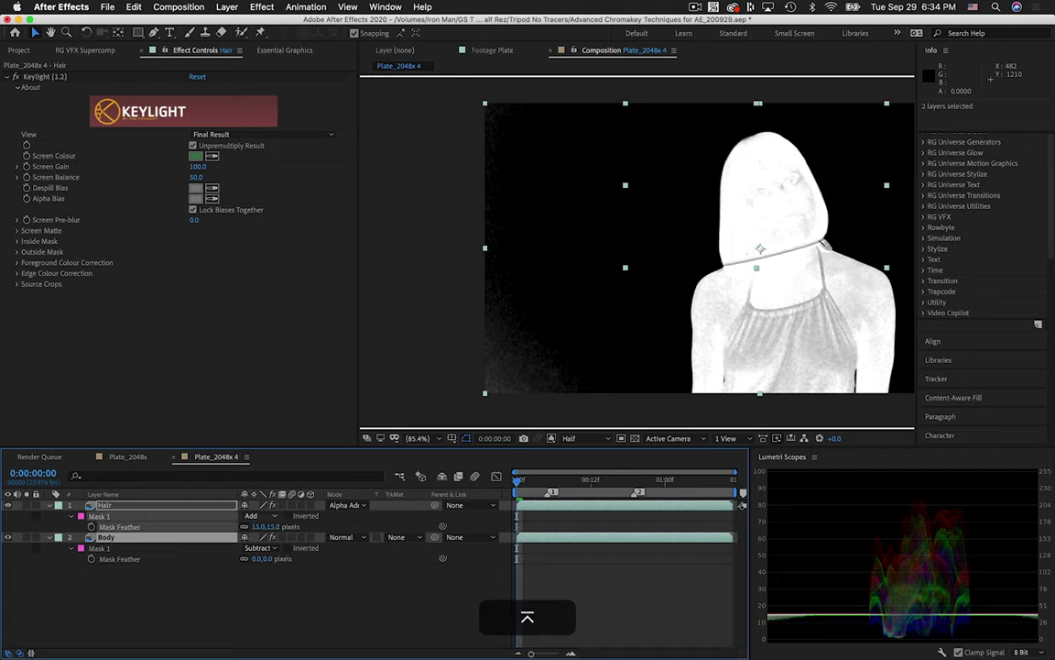
{"action": "left_click", "coordinate": [258, 559]}
{"action": "type", "text": "15"}
{"action": "key", "text": "Return"}
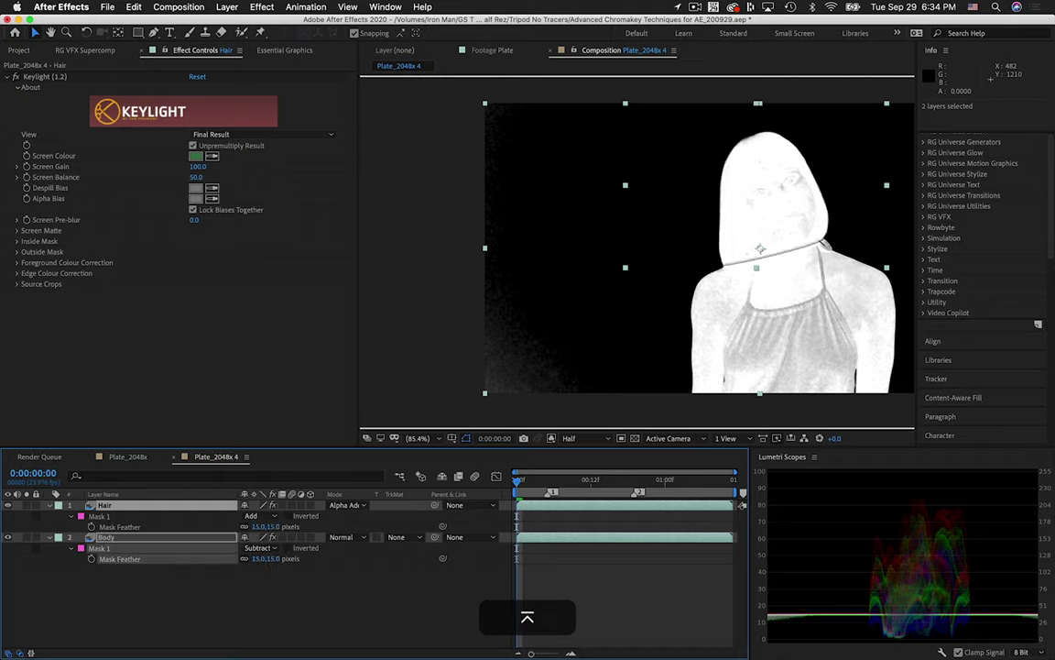
{"action": "left_click", "coordinate": [235, 597]}
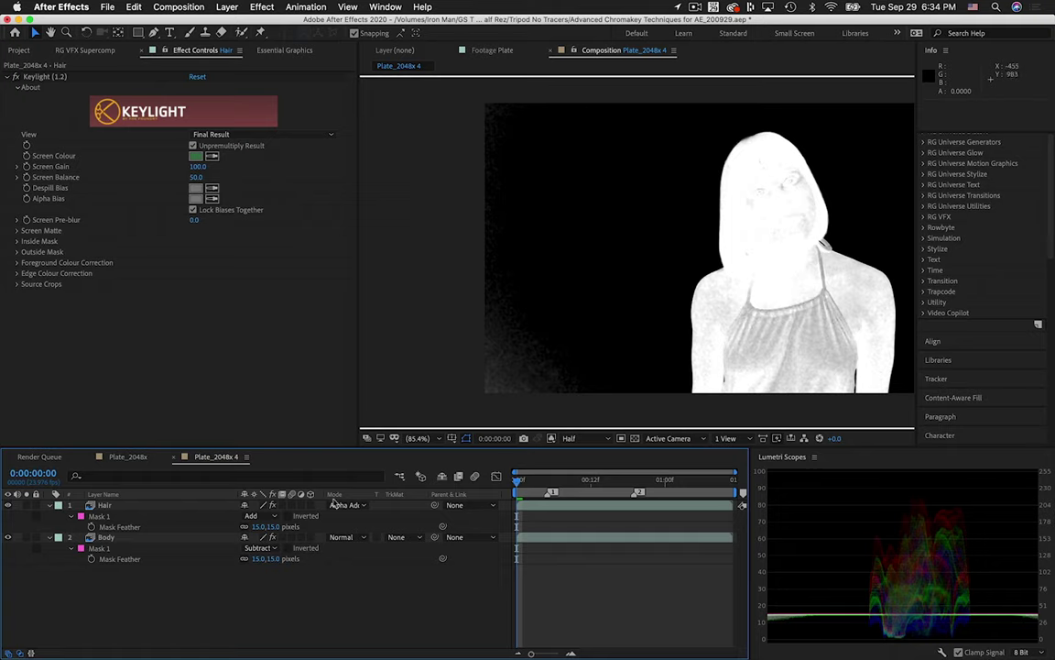
Switch the Hair layer to Normal blending to compare the mask seam, and restore Alpha Add
{"action": "left_click", "coordinate": [339, 505]}
{"action": "left_click", "coordinate": [350, 148]}
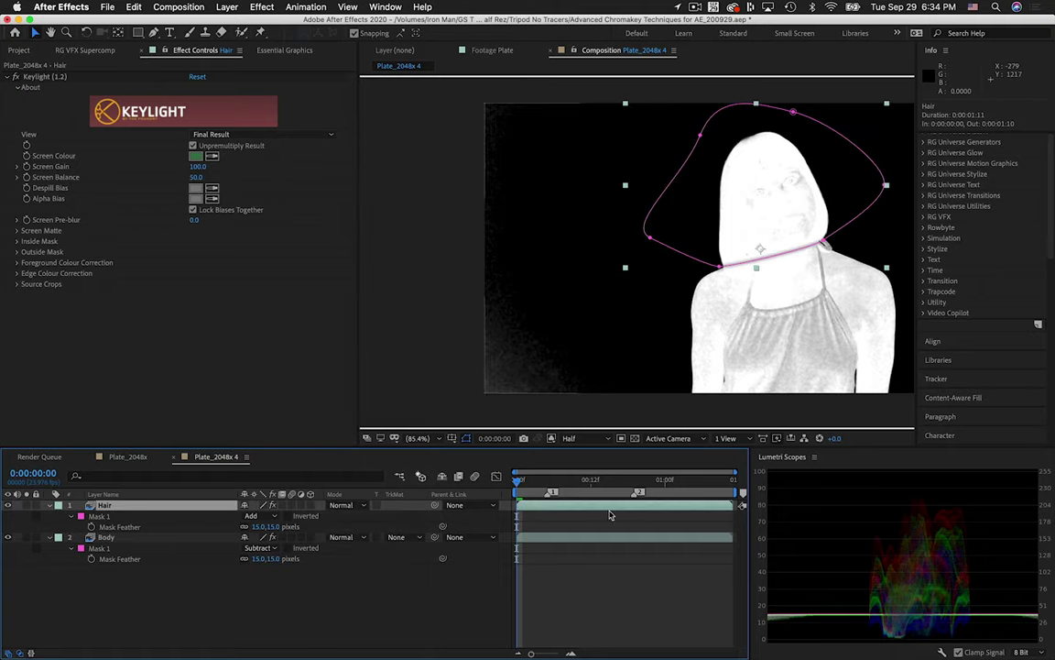
{"action": "left_click", "coordinate": [465, 438]}
{"action": "left_click", "coordinate": [340, 505]}
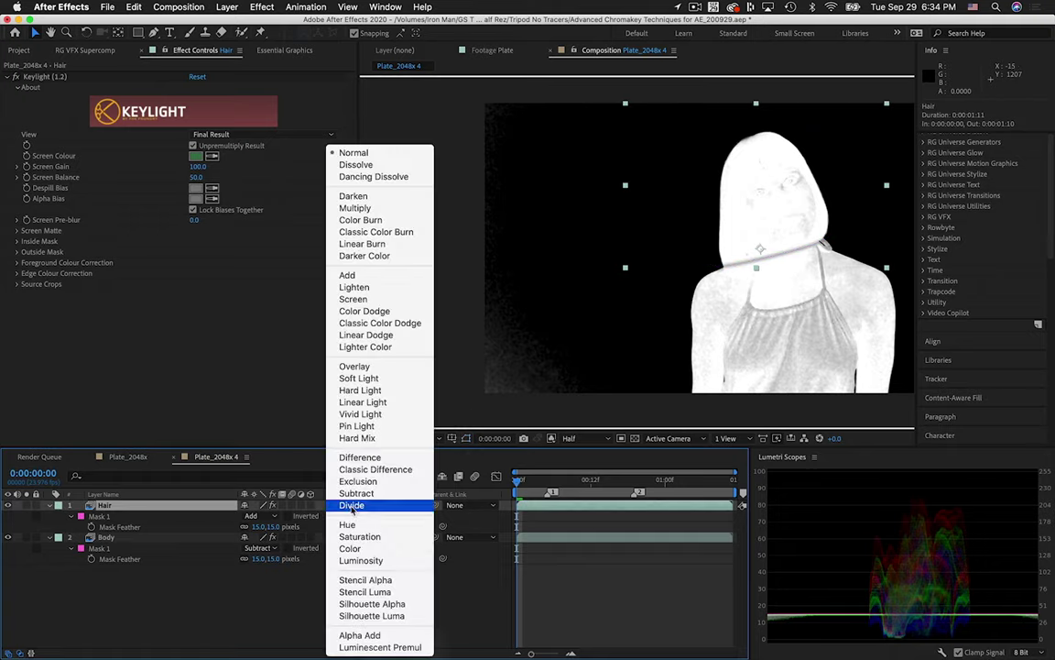
{"action": "left_click", "coordinate": [359, 634]}
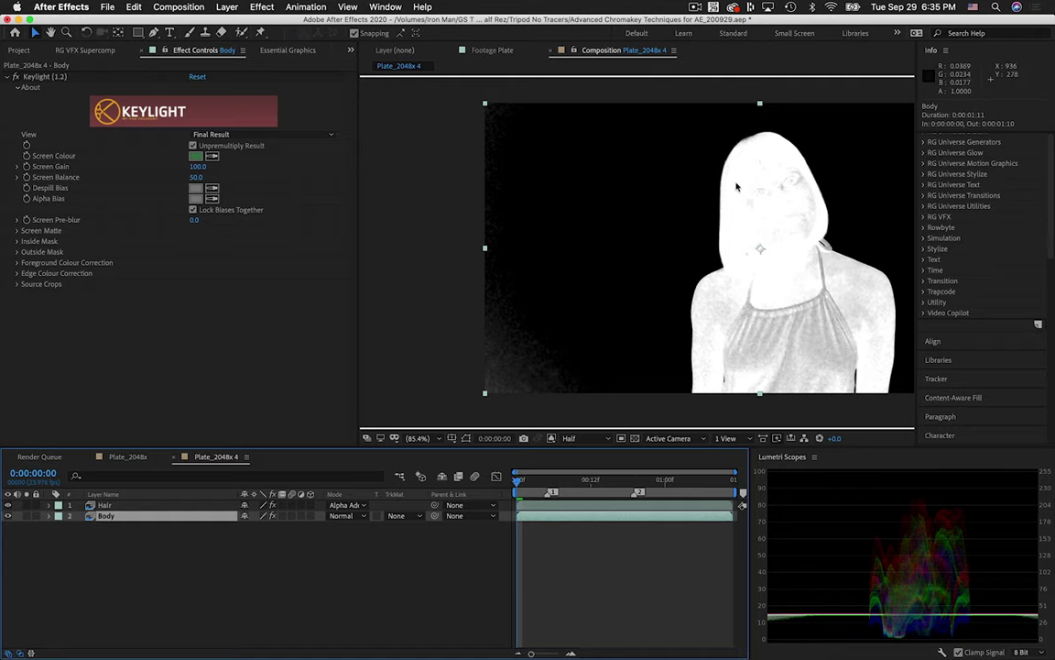
At frame 19, darken the Body layer's Keylight Screen Colour to 33593C to clean noise from the background corners
{"action": "key", "text": "space"}
{"action": "left_click_drag", "start_coordinate": [698, 275], "coordinate": [588, 272]}
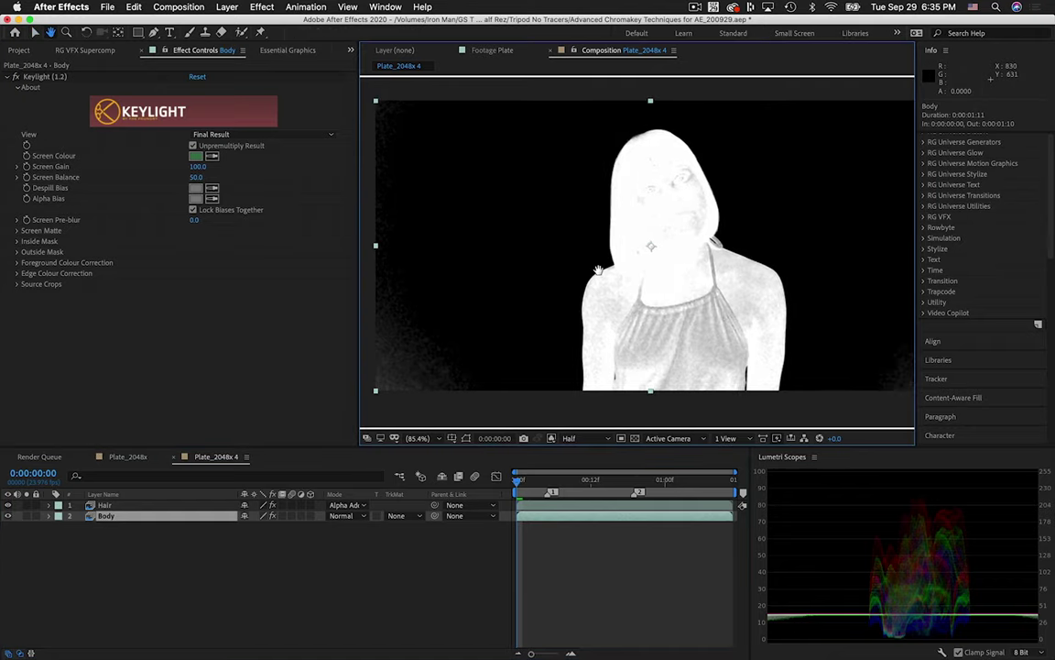
{"action": "left_click_drag", "start_coordinate": [661, 271], "coordinate": [649, 277]}
{"action": "key", "text": "v"}
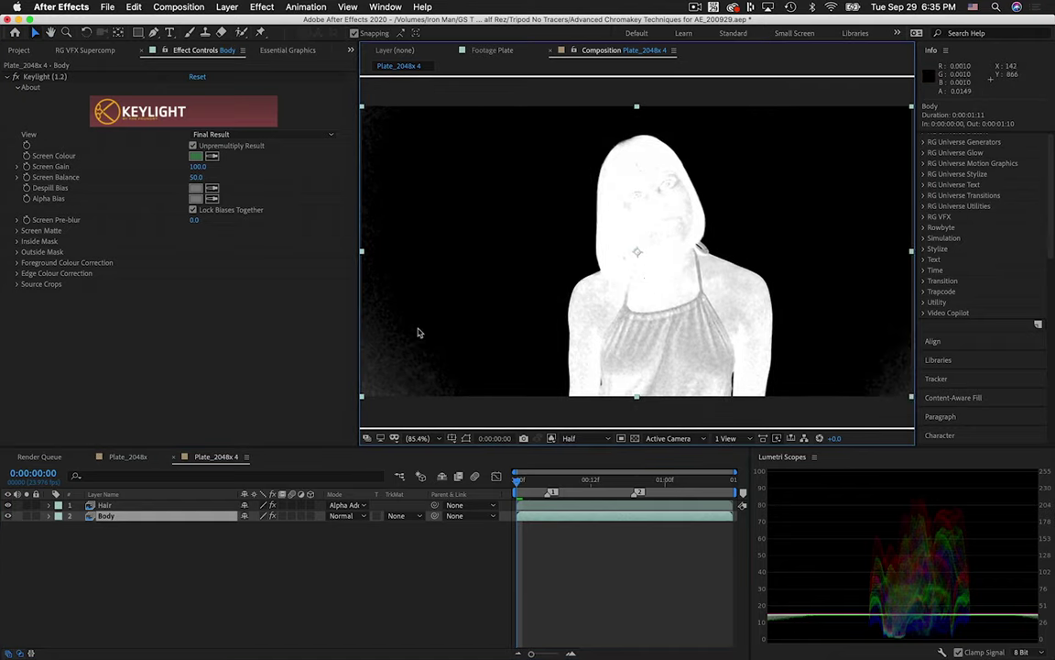
{"action": "key", "text": "space"}
{"action": "left_click_drag", "start_coordinate": [467, 283], "coordinate": [469, 285]}
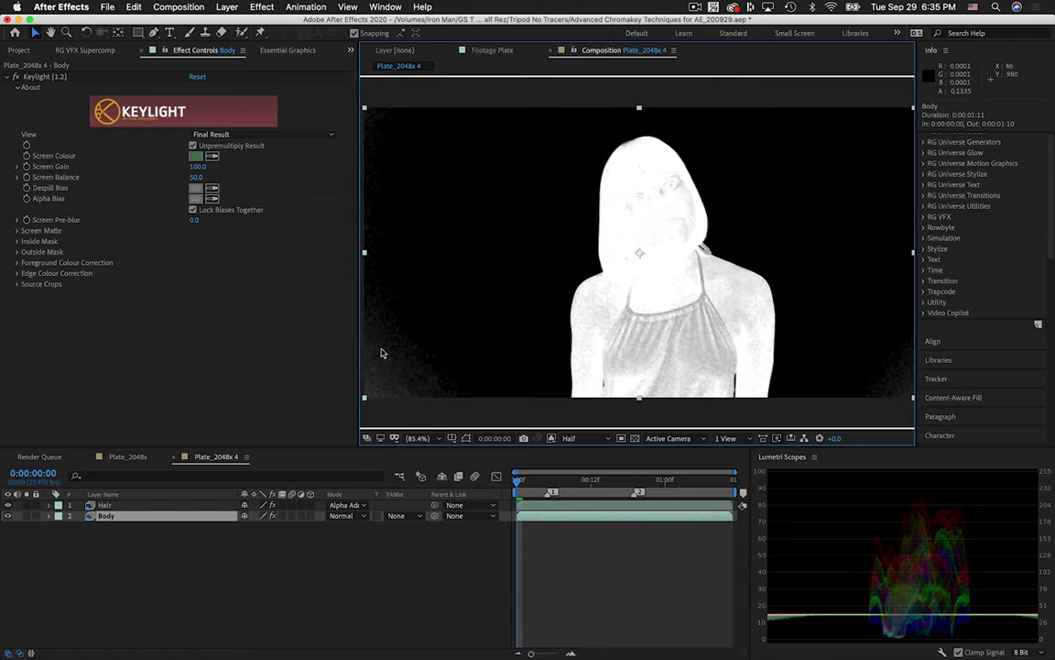
{"action": "left_click", "coordinate": [634, 479]}
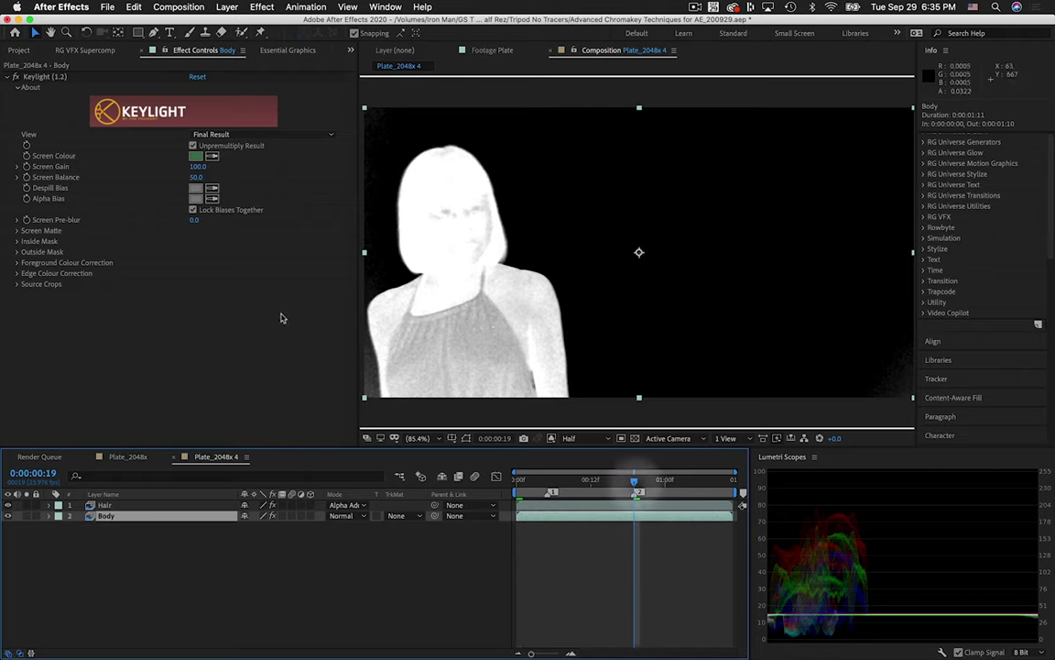
{"action": "left_click_drag", "start_coordinate": [666, 257], "coordinate": [784, 242]}
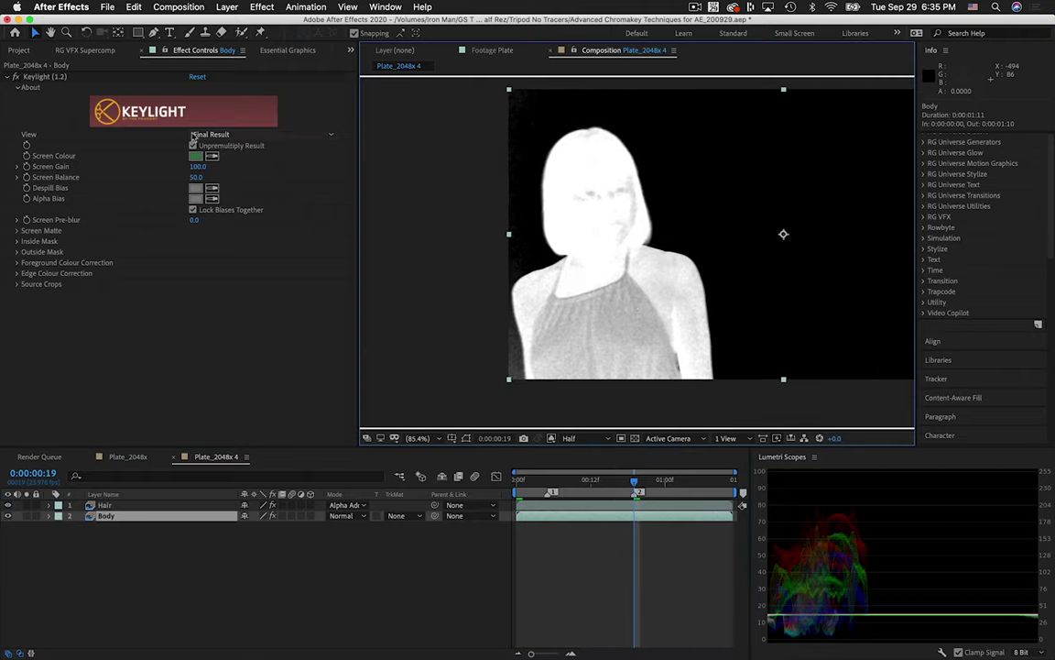
{"action": "left_click", "coordinate": [195, 156]}
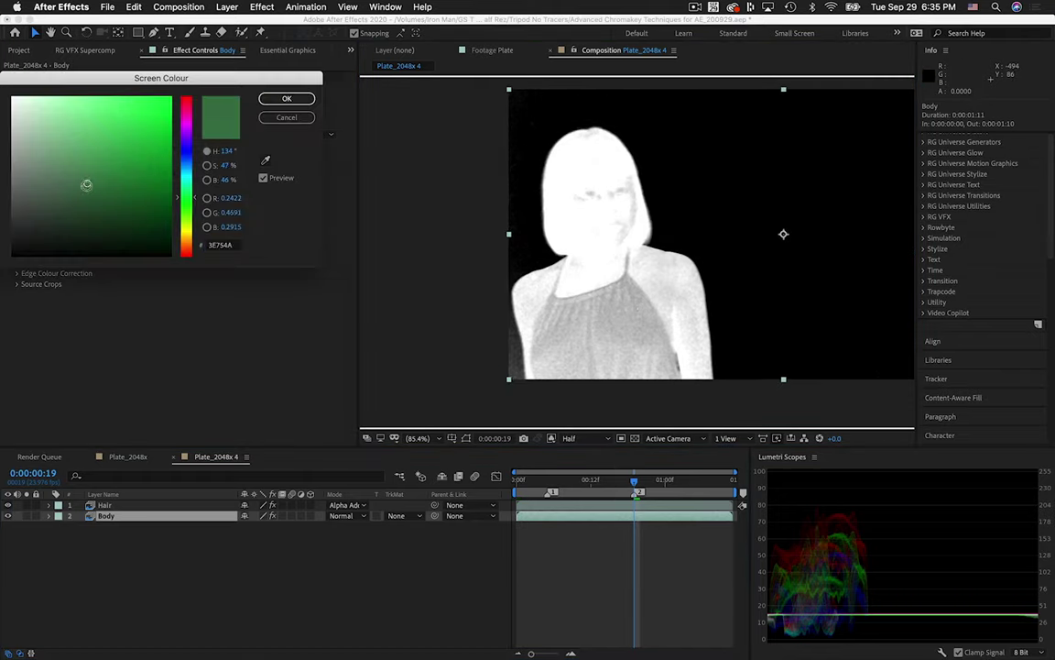
{"action": "left_click_drag", "start_coordinate": [85, 192], "coordinate": [81, 202]}
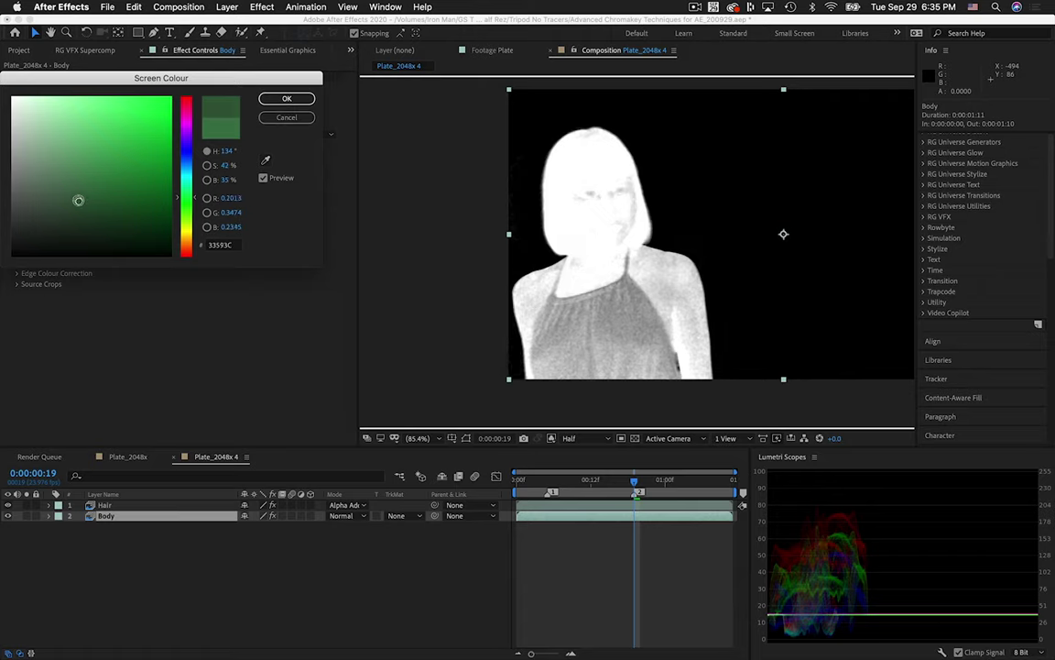
{"action": "left_click", "coordinate": [288, 100]}
Check the matte across the clip and pre-compose the Hair and Body layers together as "Soft Matte"
{"action": "left_click_drag", "start_coordinate": [544, 485], "coordinate": [482, 508]}
{"action": "left_click_drag", "start_coordinate": [562, 327], "coordinate": [371, 321]}
{"action": "left_click_drag", "start_coordinate": [562, 478], "coordinate": [696, 493]}
{"action": "key", "text": "Home"}
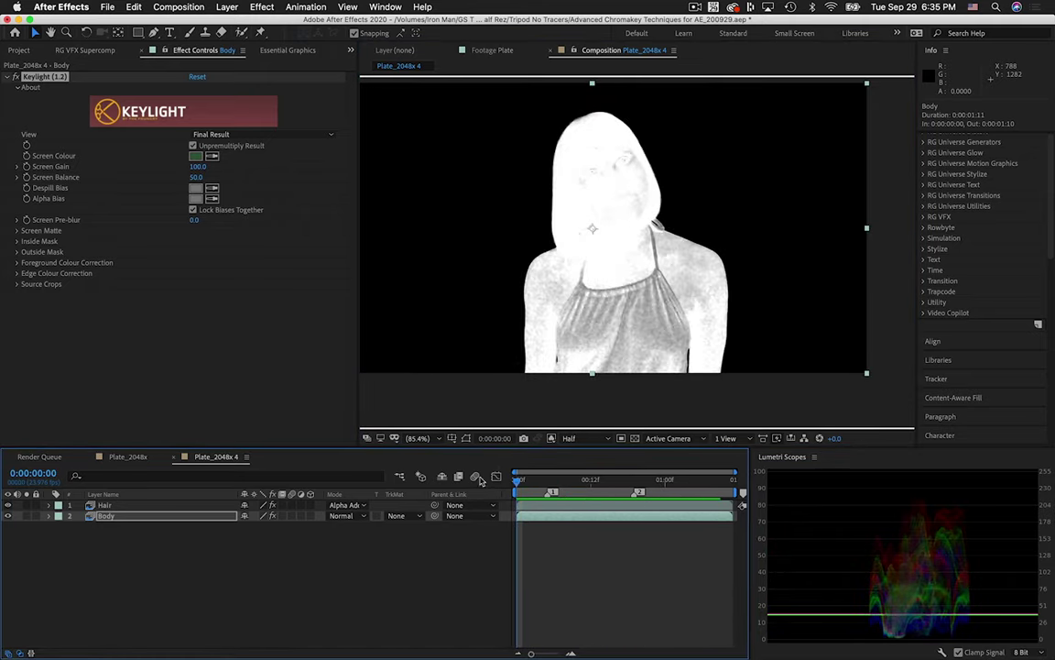
{"action": "left_click_drag", "start_coordinate": [525, 229], "coordinate": [566, 248]}
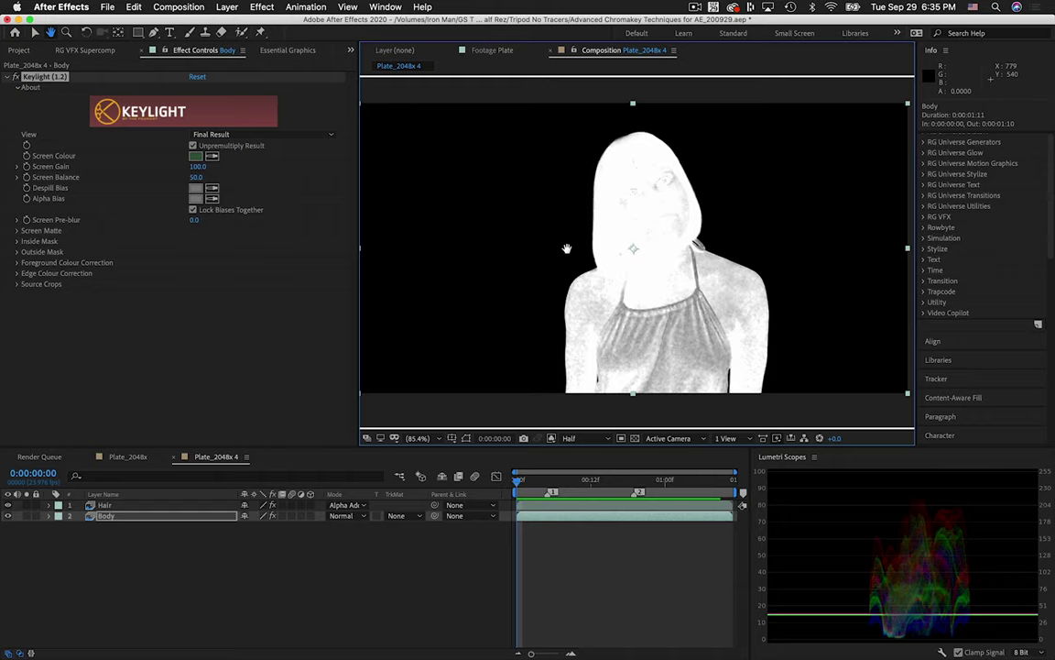
{"action": "left_click", "coordinate": [163, 557]}
{"action": "key", "text": "super+a"}
{"action": "right_click", "coordinate": [109, 515]}
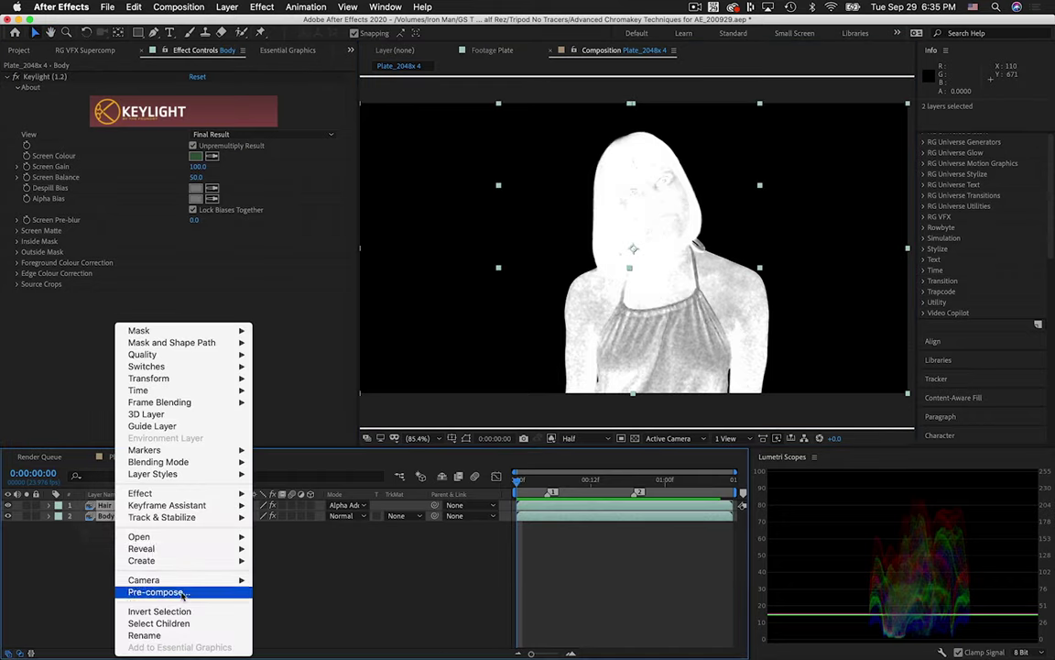
{"action": "left_click", "coordinate": [155, 592]}
{"action": "type", "text": "S"}
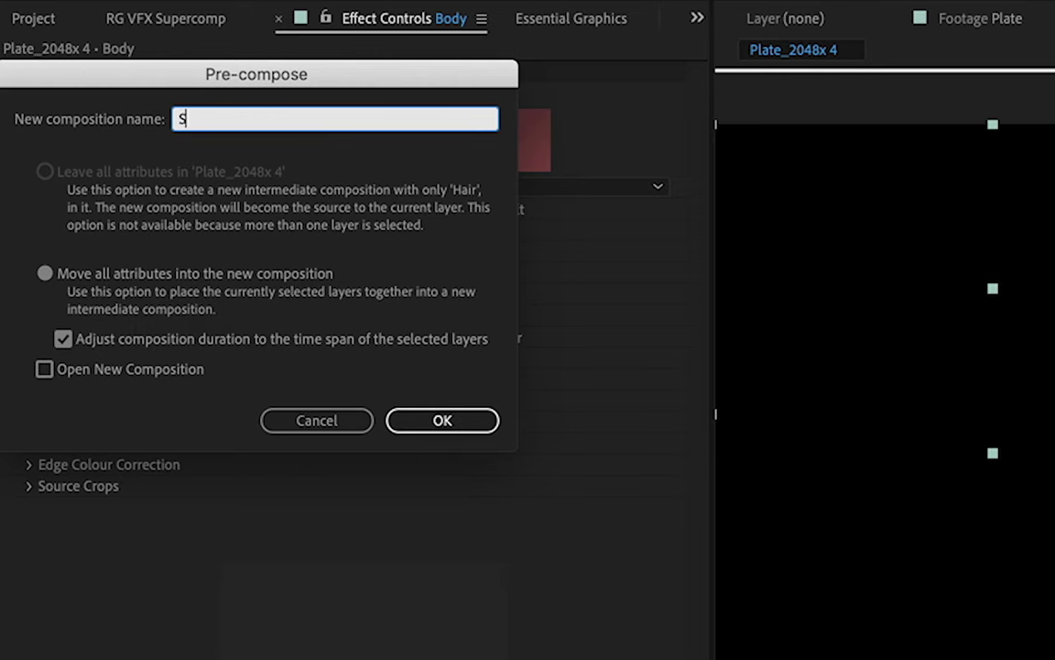
{"action": "type", "text": "oft Matte"}
{"action": "key", "text": "Return"}
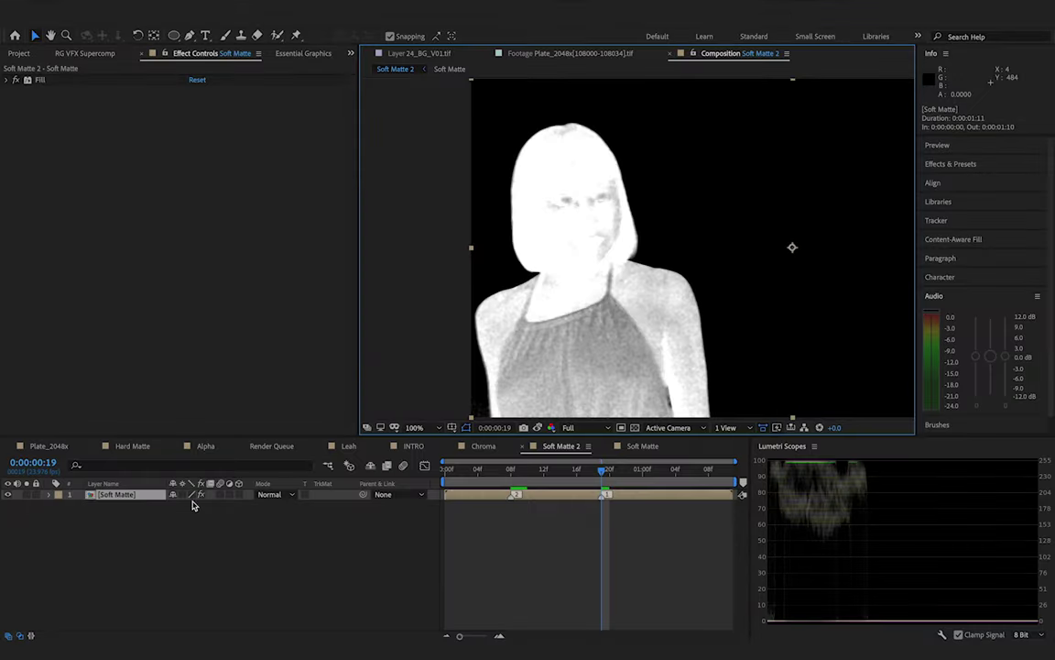
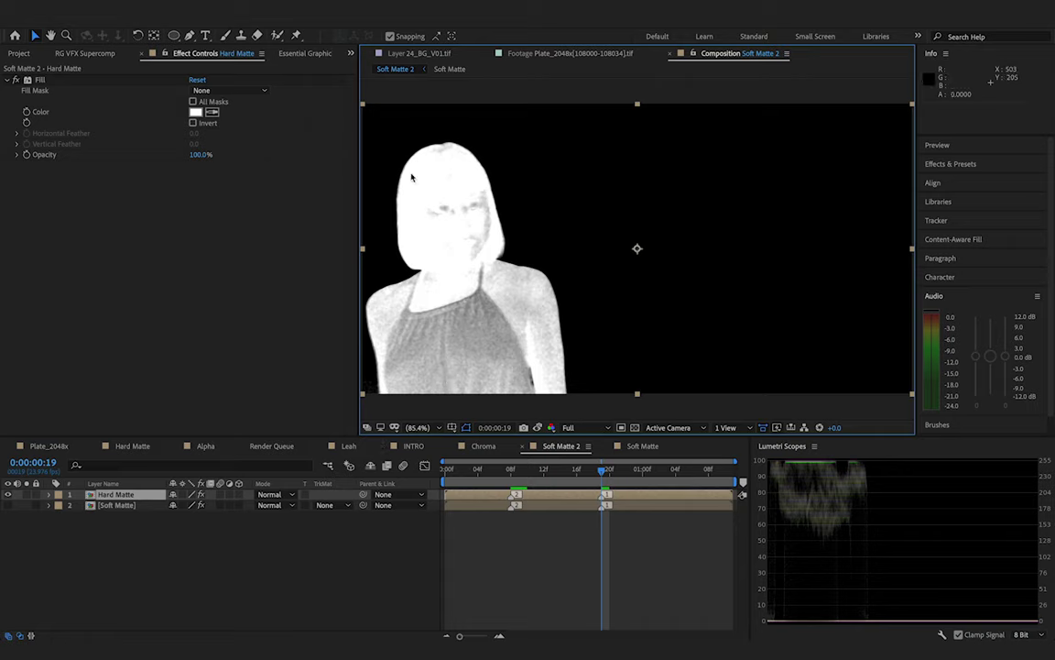
Apply Levels to the Hard Matte layer and, on the Alpha channel, lower Alpha Input White to about 0.51
{"action": "left_click", "coordinate": [8, 80]}
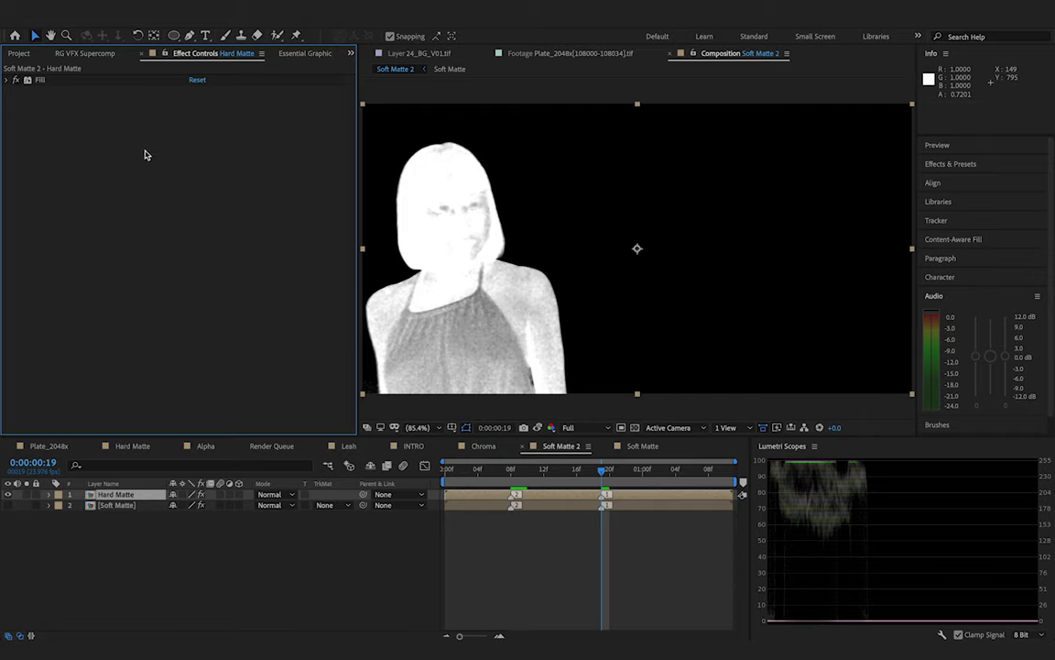
{"action": "key", "text": "ctrl+space"}
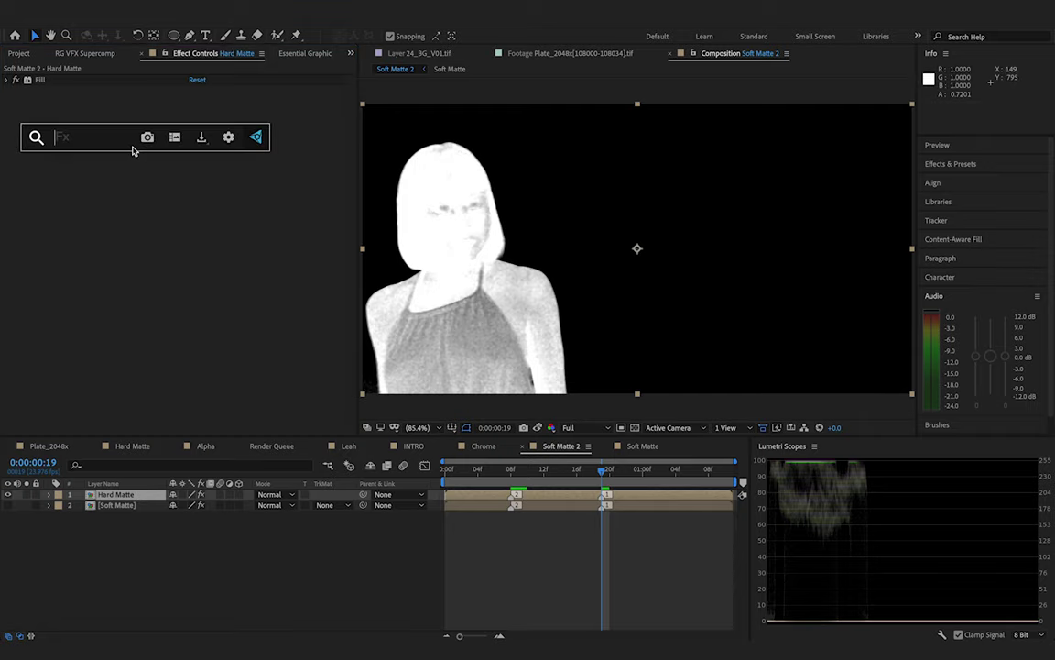
{"action": "type", "text": "leve"}
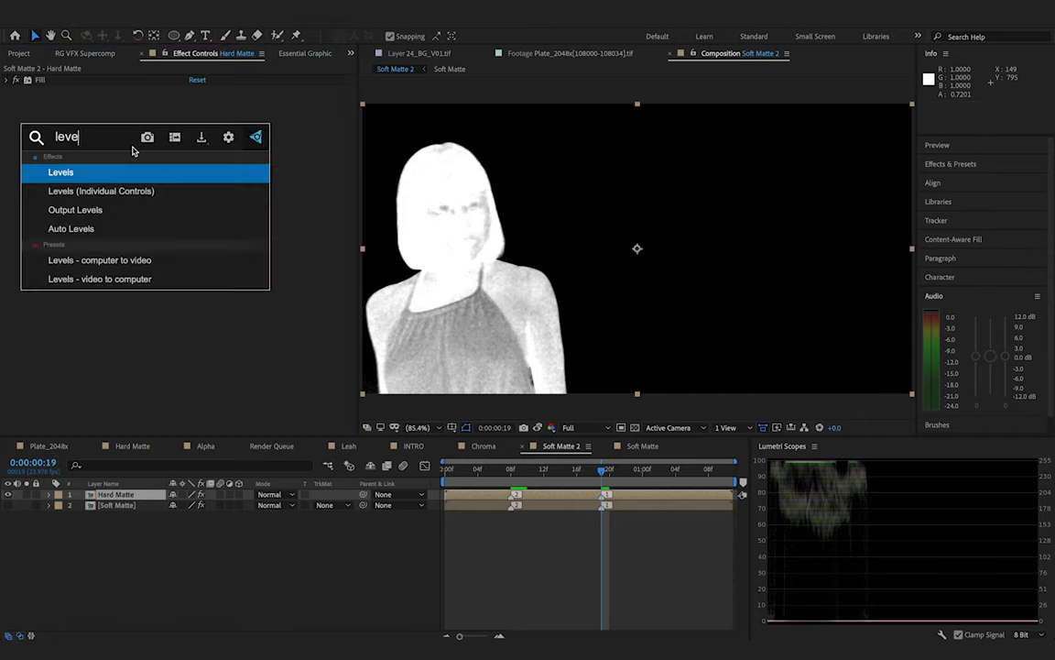
{"action": "key", "text": "Return"}
{"action": "left_click", "coordinate": [203, 101]}
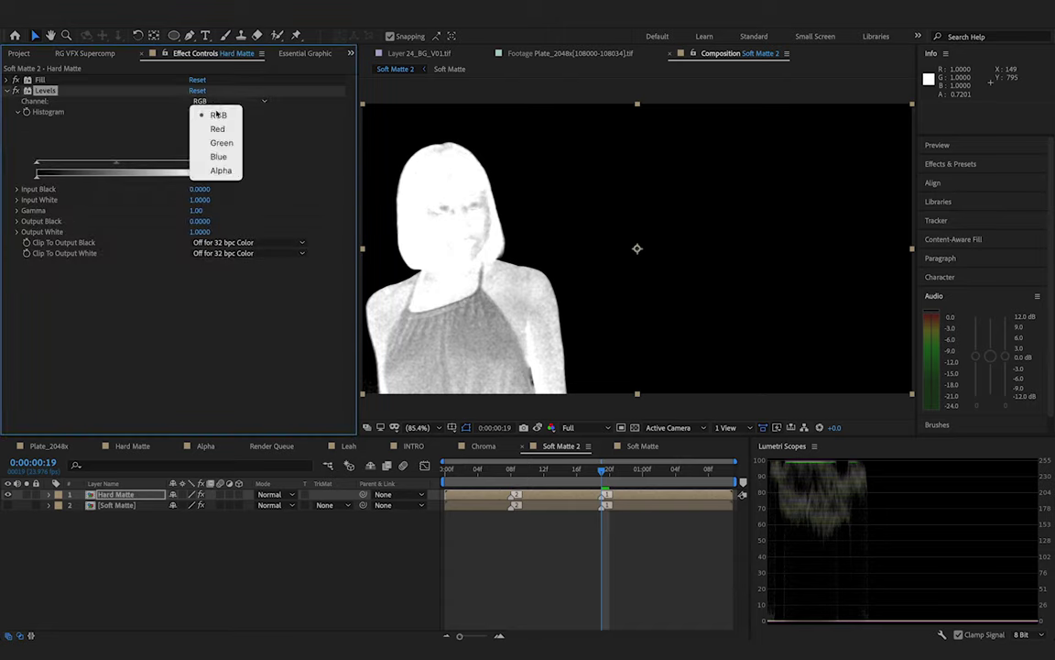
{"action": "left_click", "coordinate": [218, 170]}
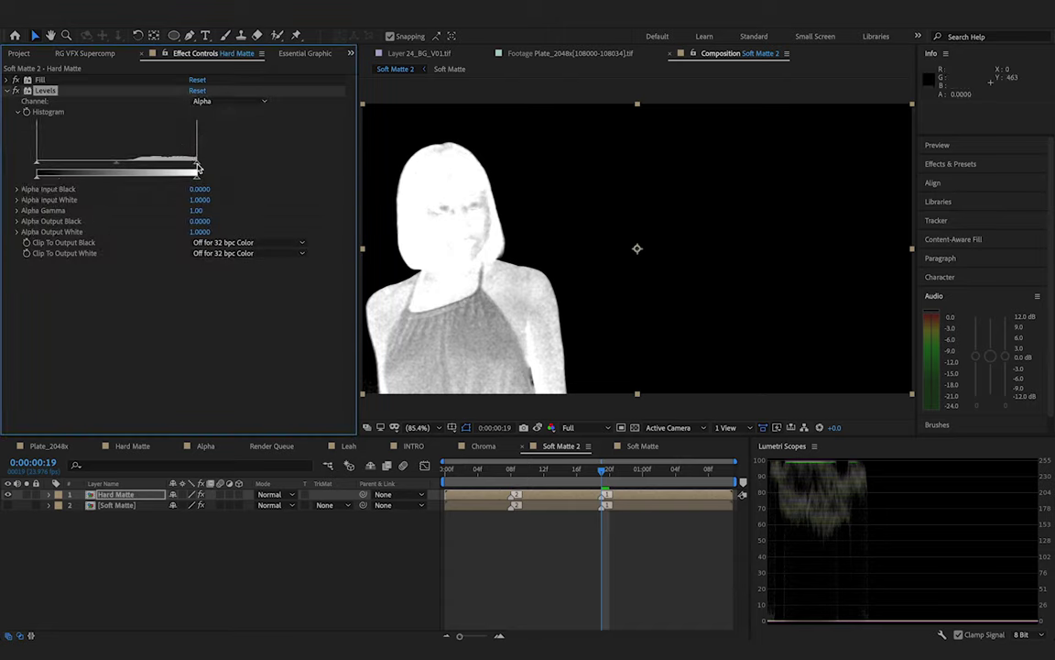
{"action": "left_click_drag", "start_coordinate": [198, 169], "coordinate": [120, 178]}
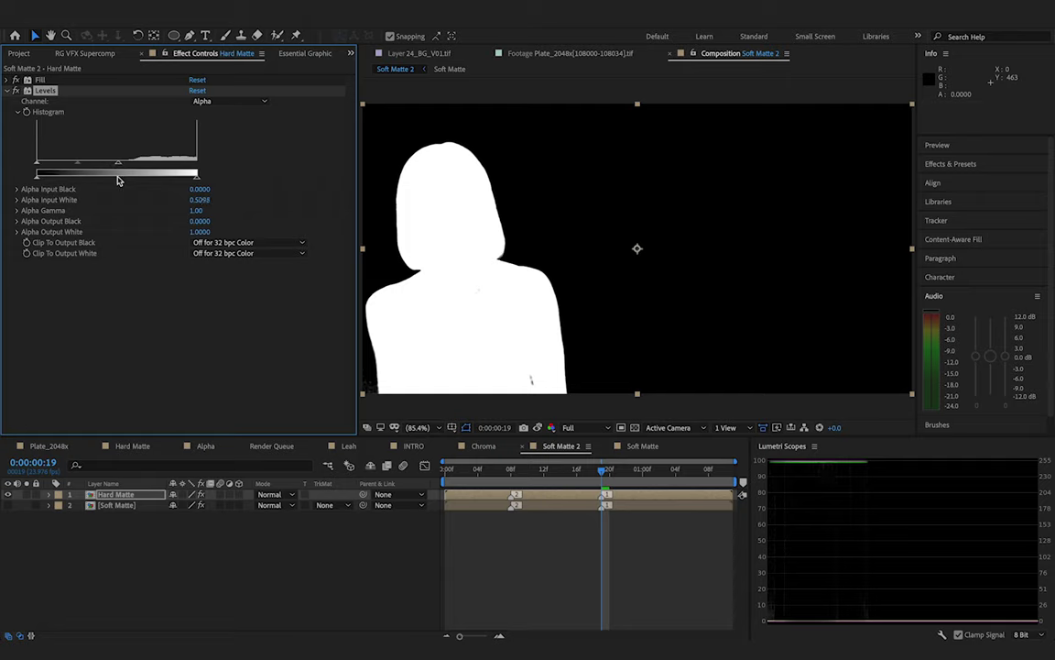
Raise Alpha Input Black in the Hard Matte's Levels, and toggle the layer's visibility to compare its edges with the Soft Matte
{"action": "left_click_drag", "start_coordinate": [37, 166], "coordinate": [110, 163]}
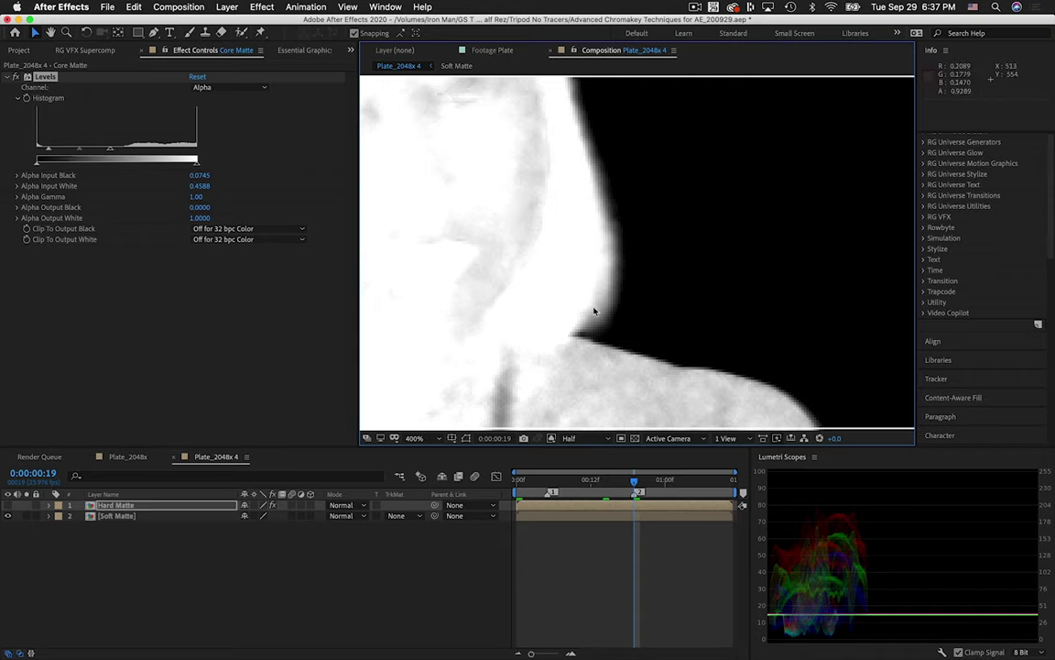
{"action": "left_click", "coordinate": [10, 505]}
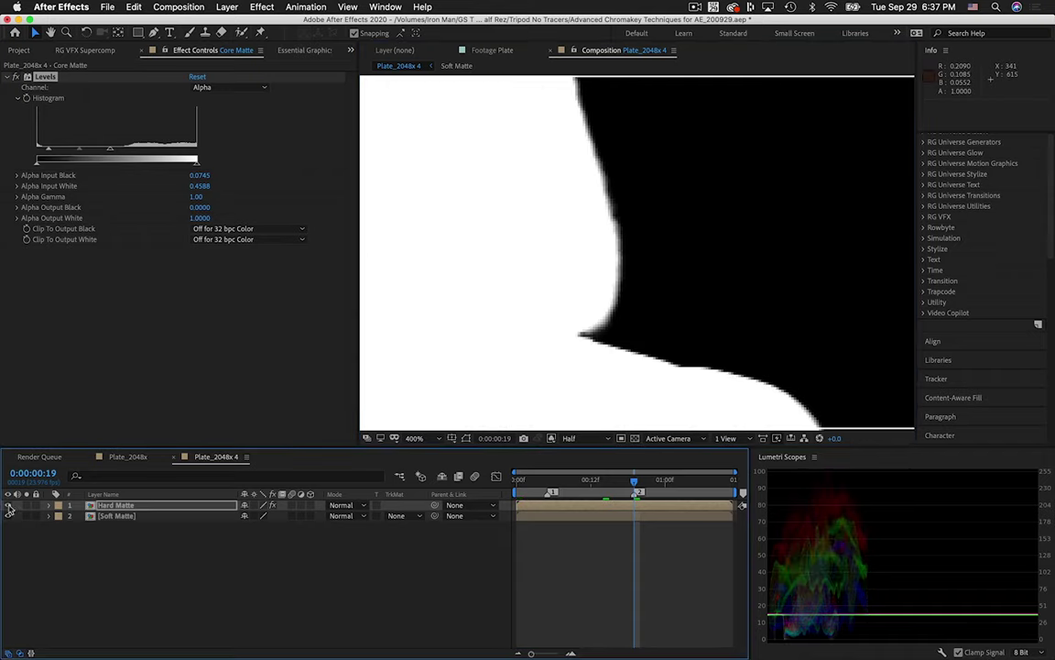
{"action": "left_click", "coordinate": [9, 504]}
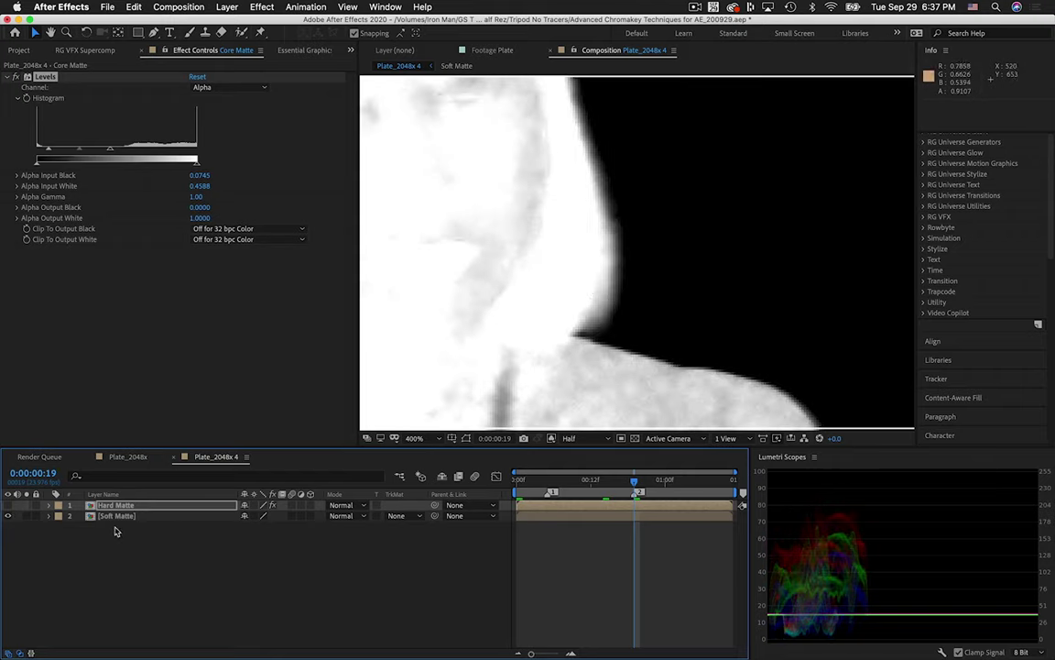
{"action": "left_click", "coordinate": [9, 505]}
{"action": "left_click", "coordinate": [175, 496]}
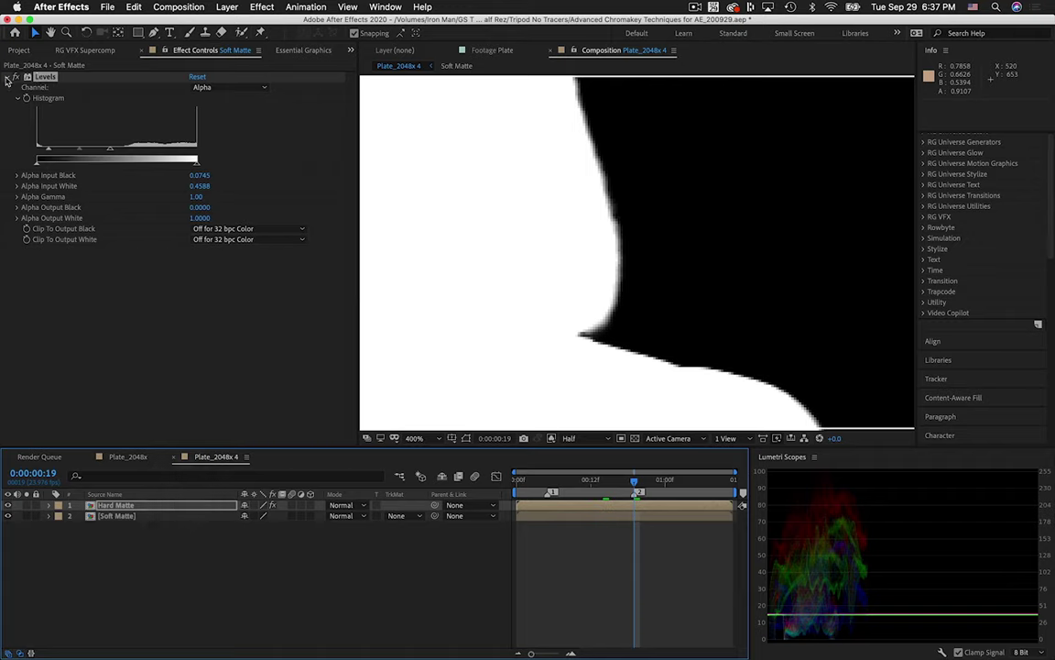
Collapse the Levels effect and apply Simple Choker to the Hard Matte layer
{"action": "left_click", "coordinate": [7, 77]}
{"action": "left_click", "coordinate": [145, 296]}
{"action": "key", "text": "shift+space"}
{"action": "type", "text": "simpc"}
{"action": "key", "text": "BackSpace"}
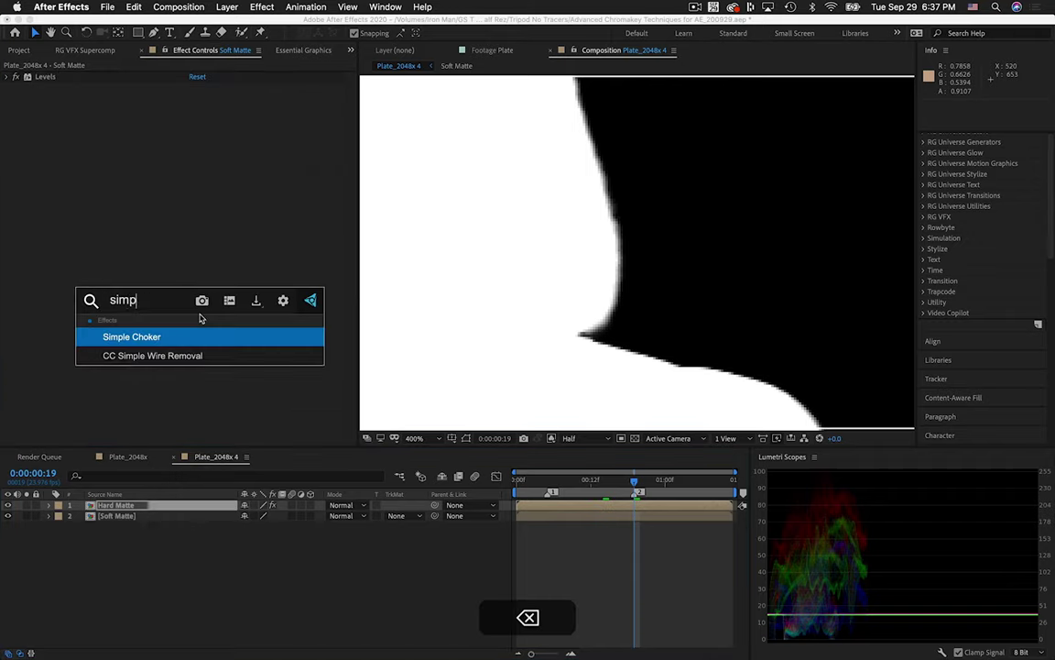
{"action": "key", "text": "Return"}
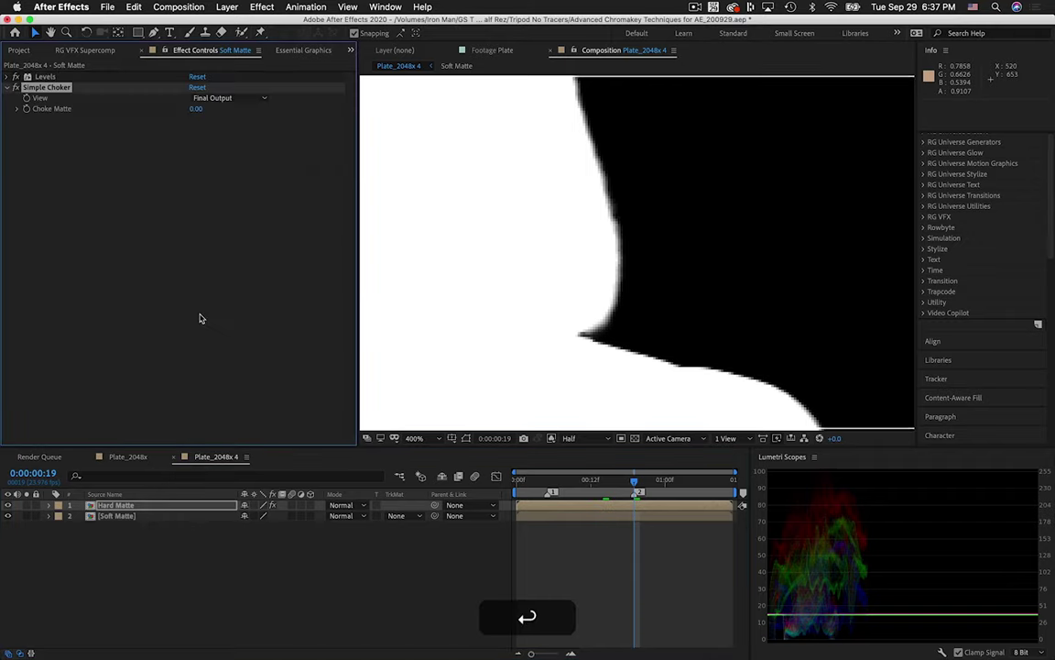
With the Soft Matte hidden, try a Choke Matte of 55.60, reduce it to 4.60, and inspect the neck and shoulder edge
{"action": "left_click", "coordinate": [7, 514]}
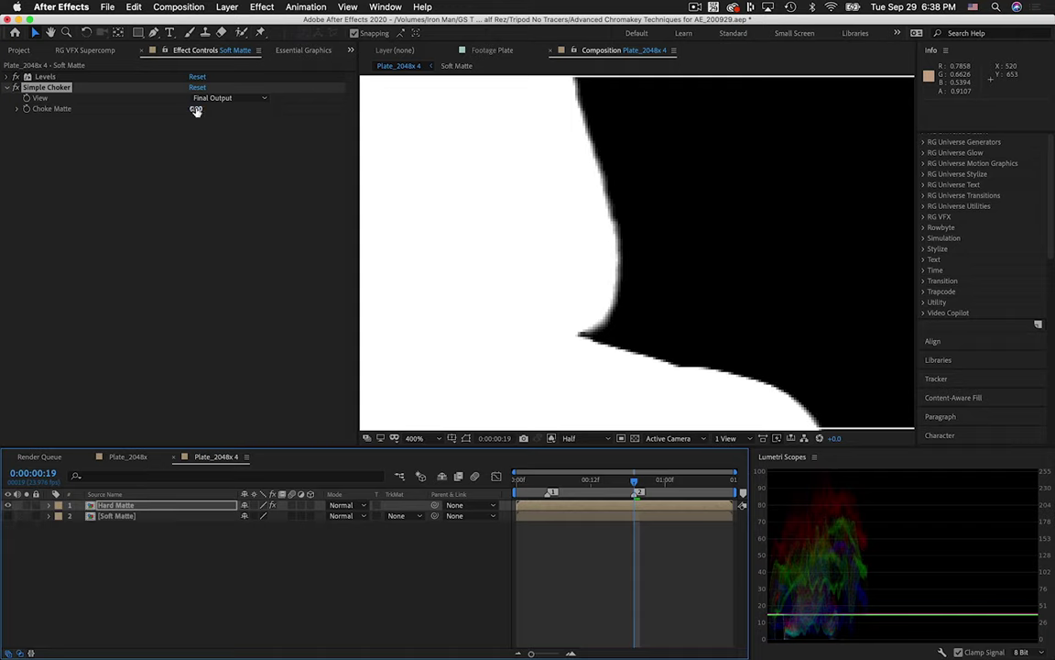
{"action": "left_click_drag", "start_coordinate": [196, 110], "coordinate": [300, 128]}
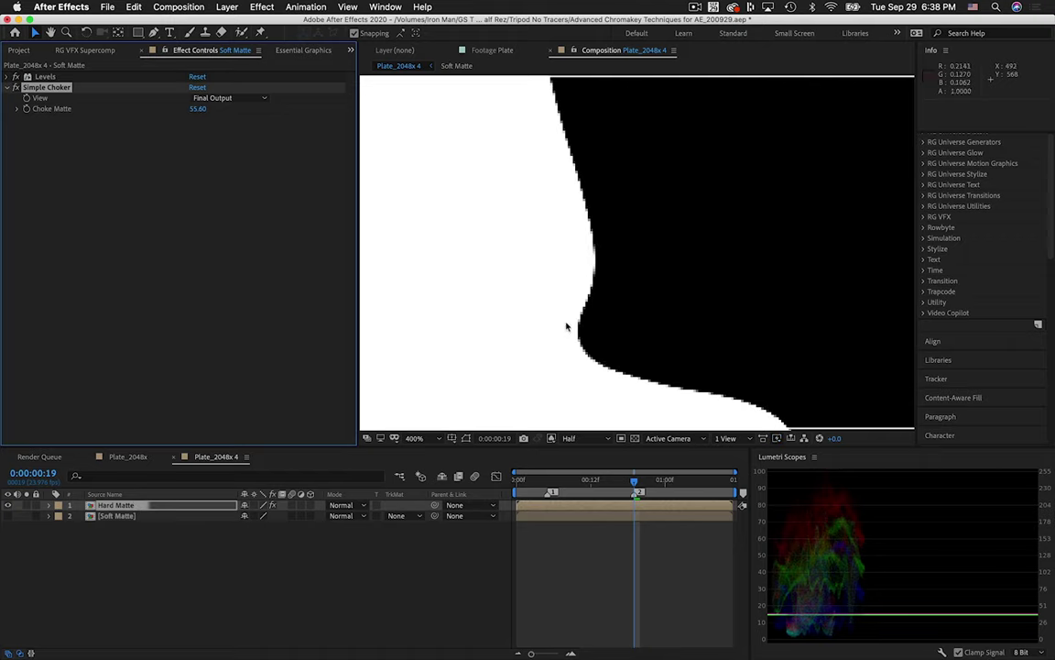
{"action": "left_click", "coordinate": [200, 109]}
{"action": "type", "text": "0.5"}
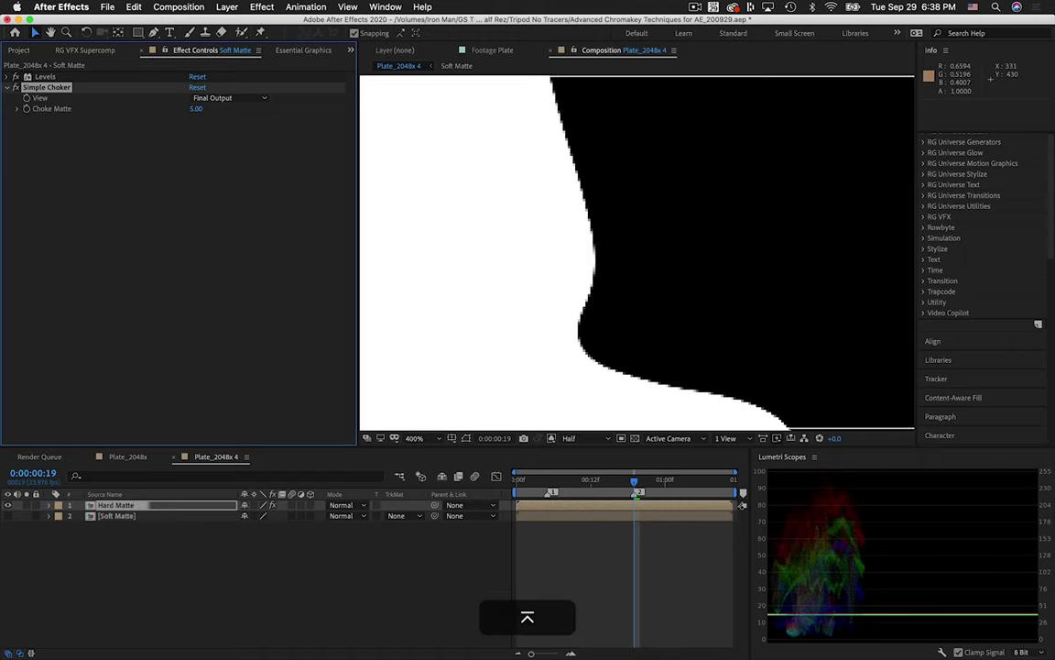
{"action": "key", "text": "Return"}
{"action": "mouse_move", "coordinate": [188, 108]}
{"action": "left_mouse_down"}
{"action": "mouse_move", "coordinate": [207, 108]}
{"action": "mouse_move", "coordinate": [189, 108]}
{"action": "left_mouse_up"}
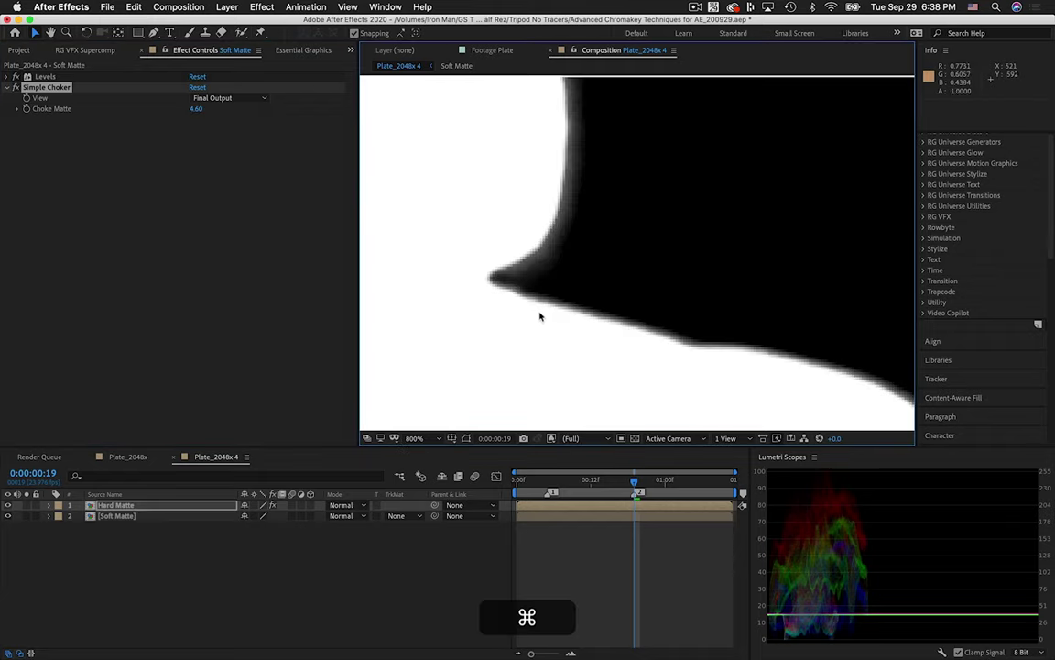
{"action": "left_click_drag", "start_coordinate": [559, 294], "coordinate": [592, 272]}
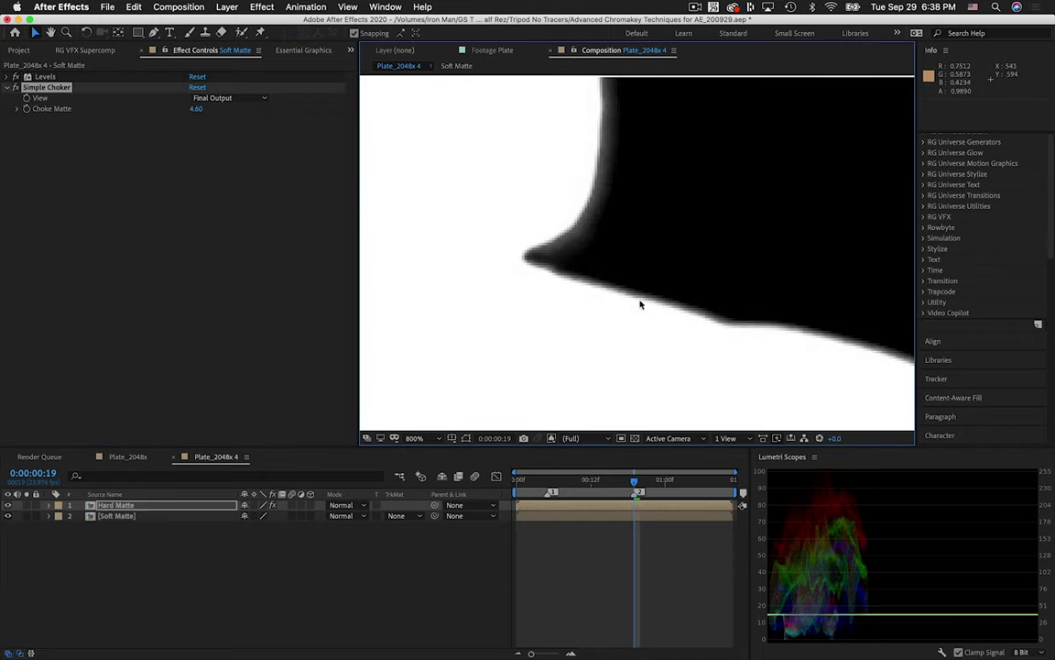
Try a Choke Matte of 46.30 and check the Simple Choker's View options, leaving Final Output selected
{"action": "left_click_drag", "start_coordinate": [196, 108], "coordinate": [449, 219]}
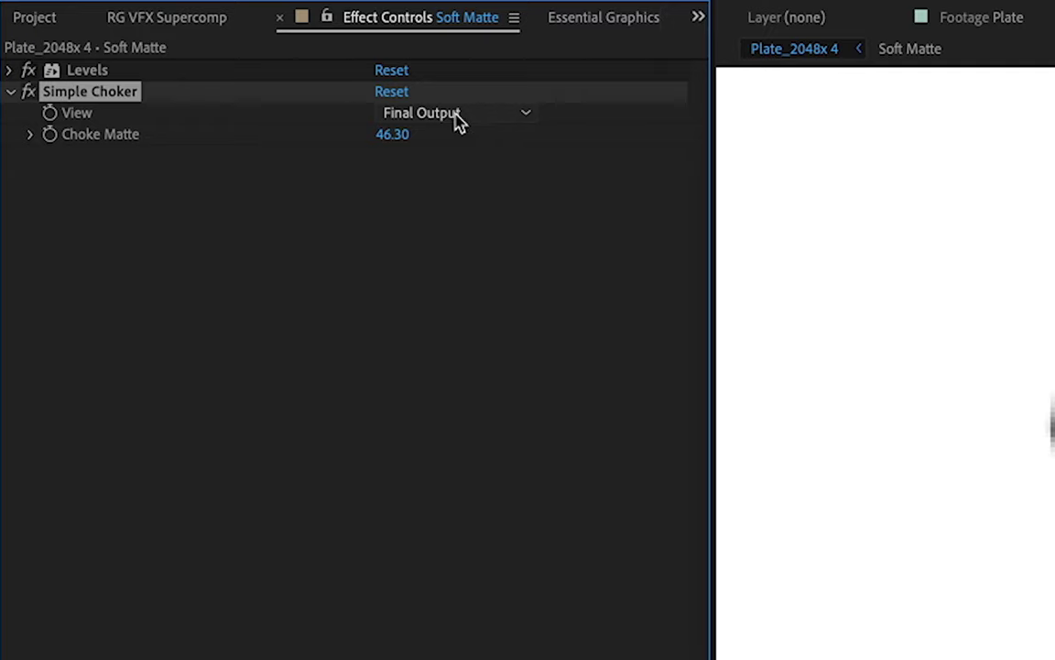
{"action": "left_click", "coordinate": [214, 98]}
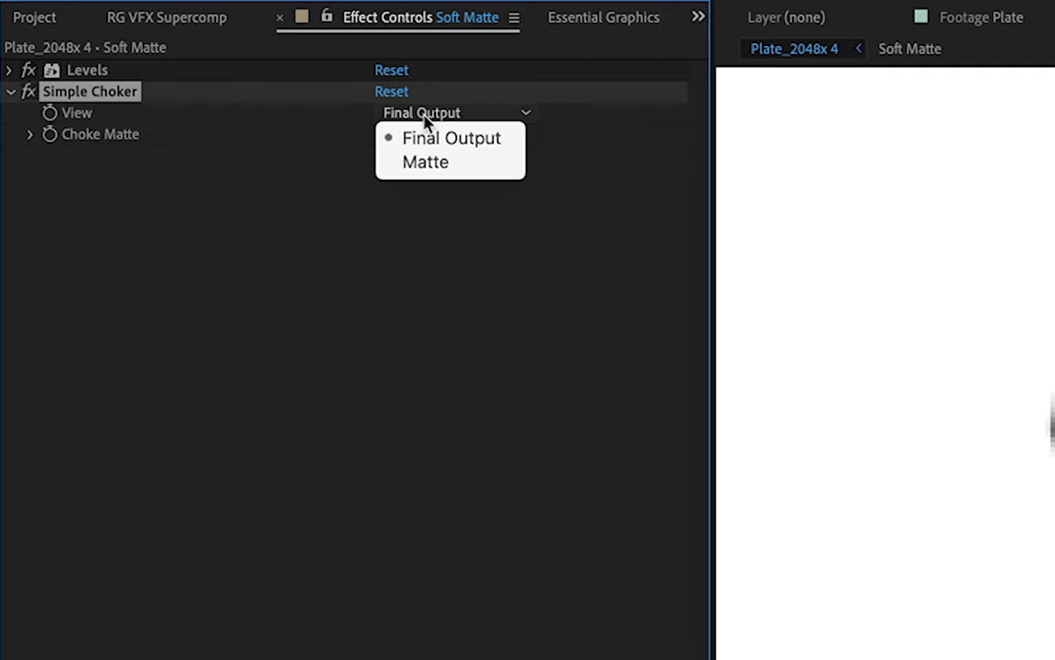
{"action": "left_click", "coordinate": [214, 98]}
{"action": "left_click", "coordinate": [473, 236]}
{"action": "left_click_drag", "start_coordinate": [392, 133], "coordinate": [278, 127]}
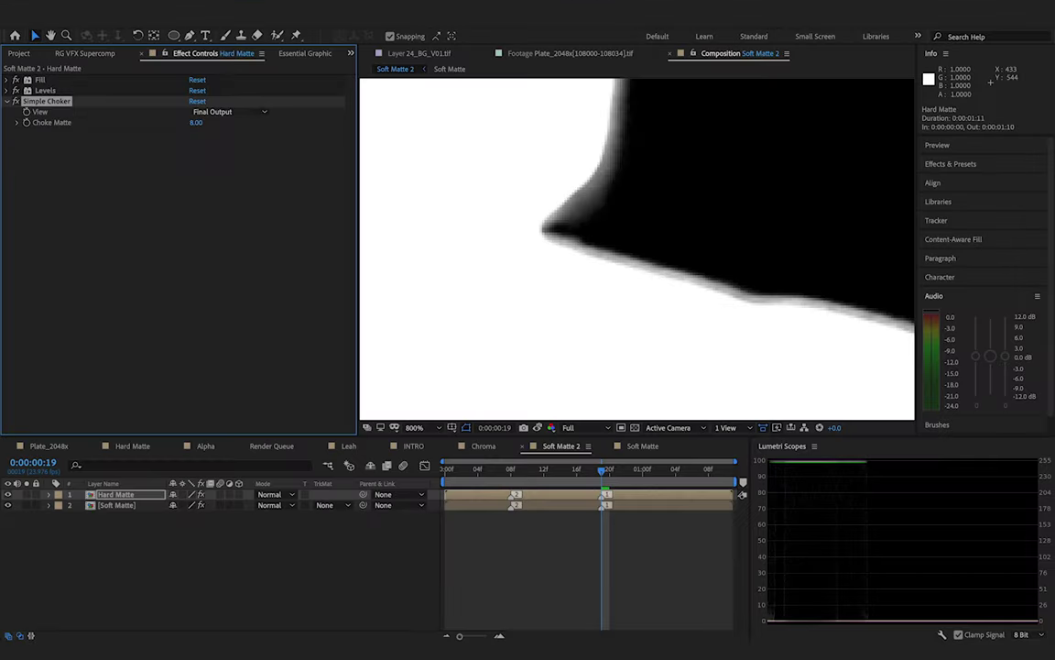
Set Simple Choker's Choke Matte to 5 on the Hard Matte and inspect the edge where the hair meets the shoulder
{"action": "left_click", "coordinate": [195, 123]}
{"action": "type", "text": "5"}
{"action": "key", "text": "Return"}
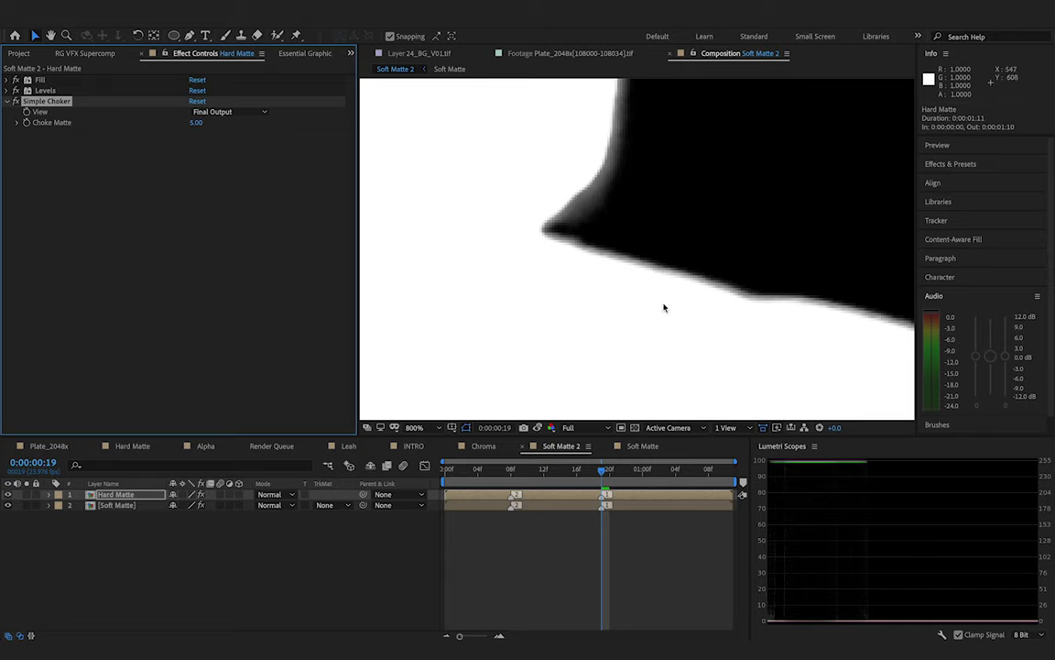
{"action": "scroll", "coordinate": [664, 308], "scroll_direction": "down", "scroll_amount": 8}
{"action": "scroll", "coordinate": [664, 308], "scroll_direction": "up", "scroll_amount": 5}
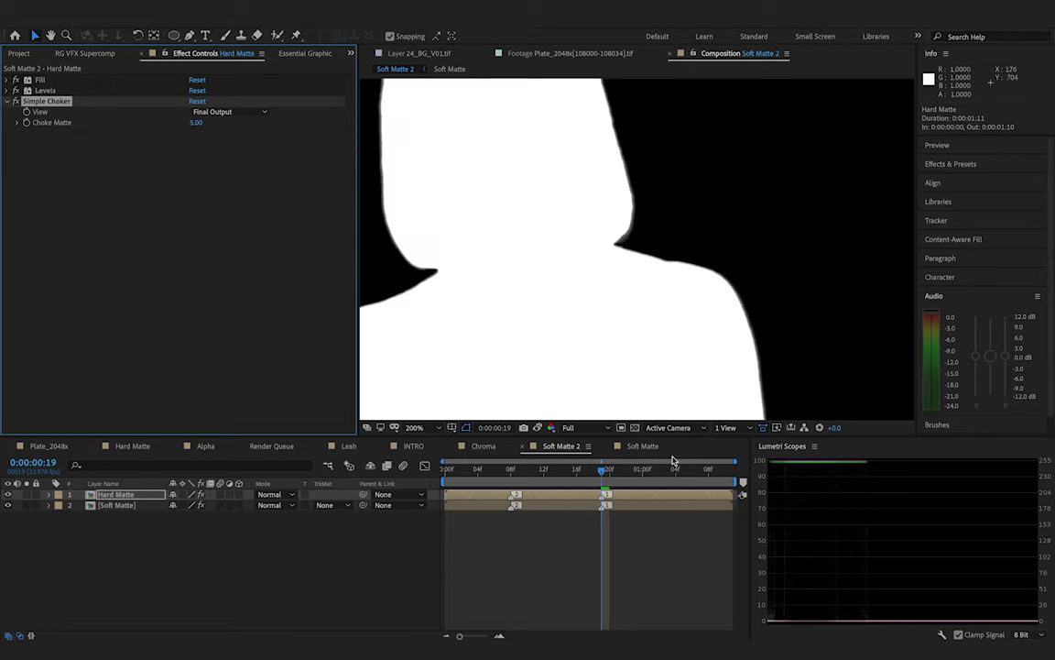
{"action": "scroll", "coordinate": [619, 289], "scroll_direction": "up", "scroll_amount": 3}
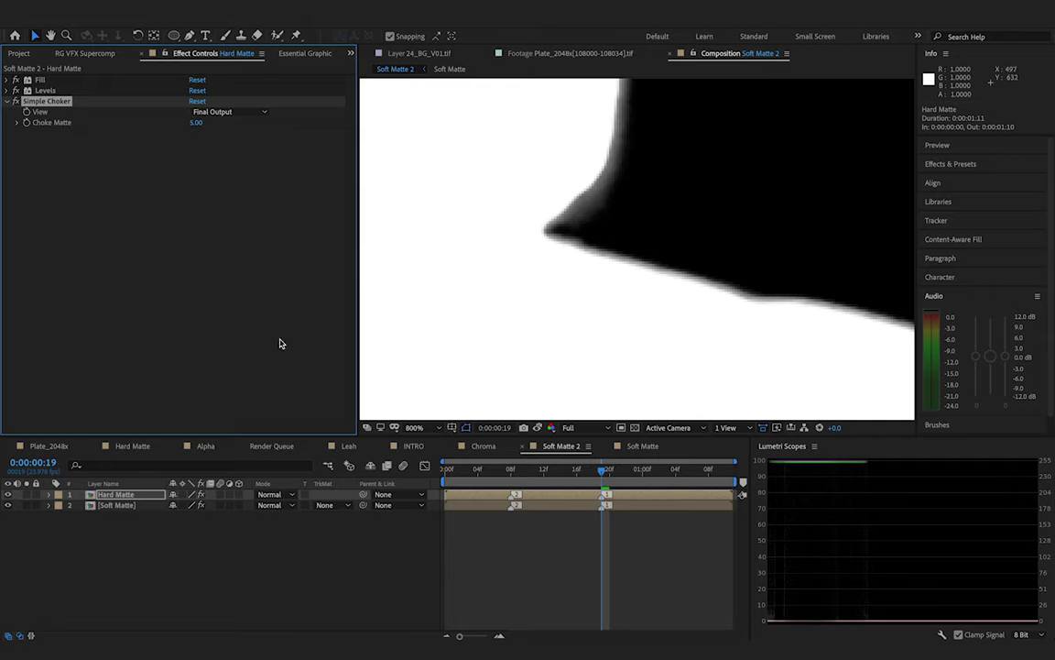
Apply Gaussian Blur to the Hard Matte with Blurriness 7.3, judging its edge with the Soft Matte hidden and shown
{"action": "left_click", "coordinate": [8, 104]}
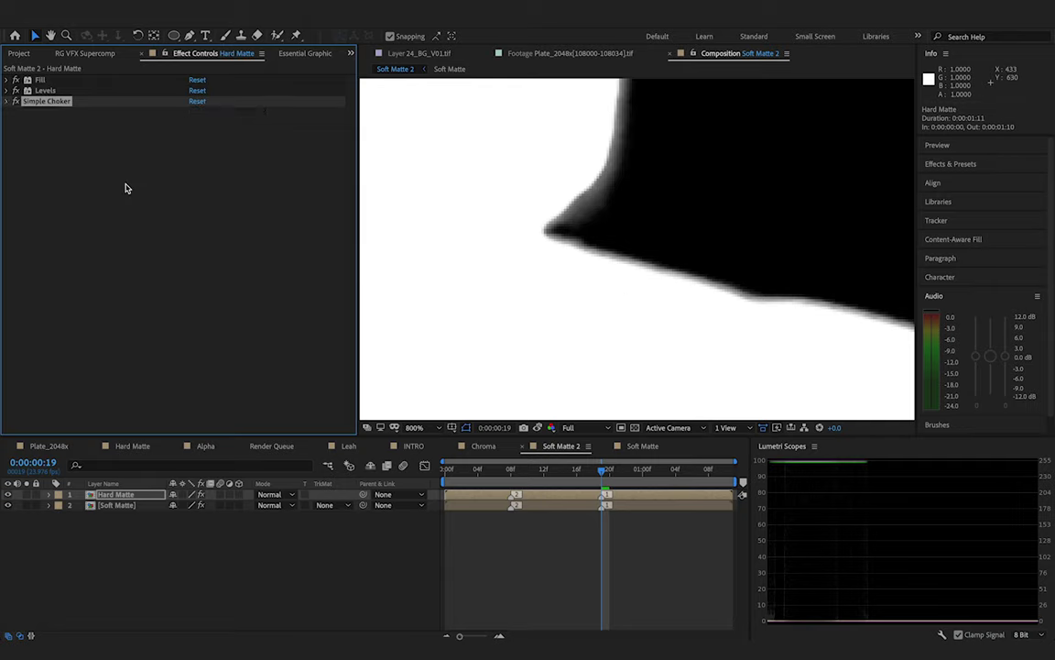
{"action": "key", "text": "ctrl+space"}
{"action": "type", "text": "g"}
{"action": "key", "text": "Escape"}
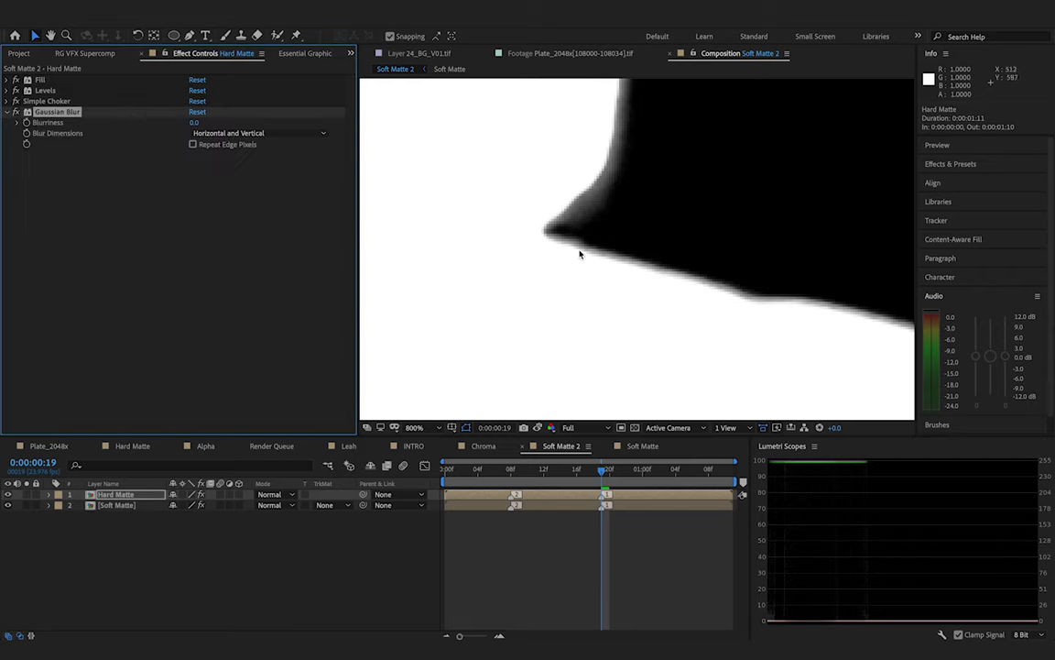
{"action": "left_click", "coordinate": [8, 504]}
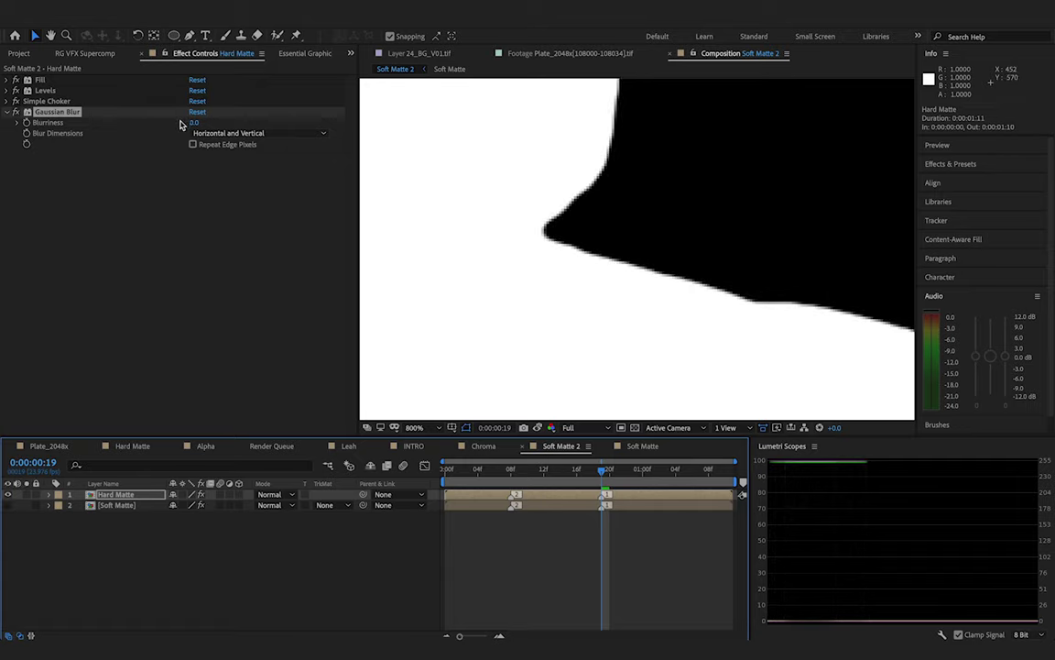
{"action": "left_click_drag", "start_coordinate": [195, 122], "coordinate": [227, 123]}
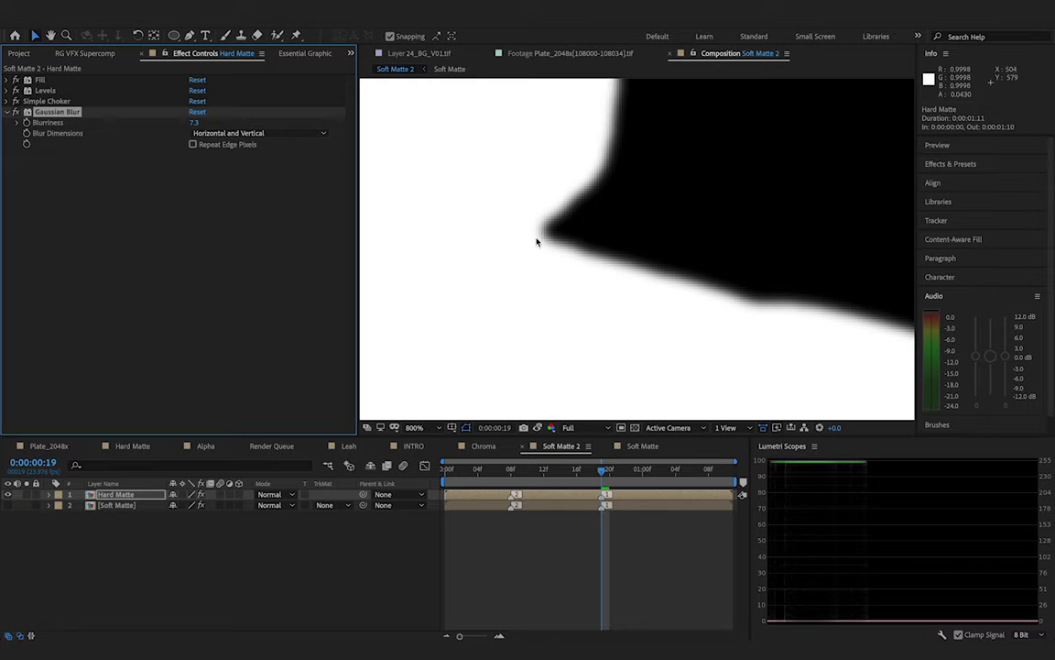
{"action": "left_click", "coordinate": [8, 506]}
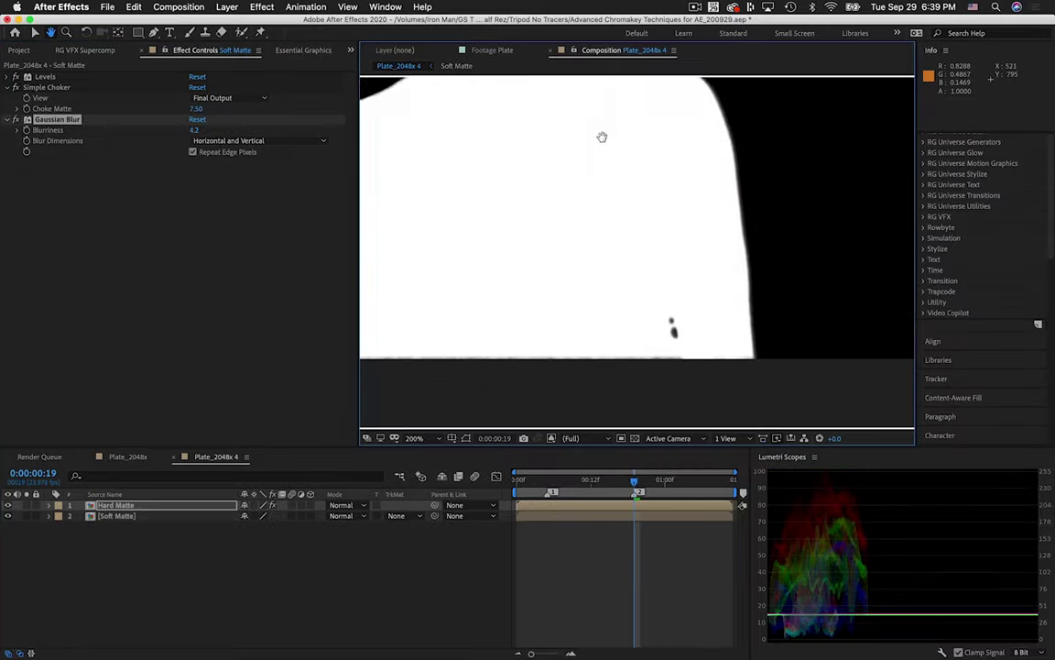
At frames 9 and 3, toggle the Hard Matte's visibility to compare how both mattes cover the torso and arm gaps
{"action": "left_click_drag", "start_coordinate": [637, 480], "coordinate": [578, 498]}
{"action": "left_click", "coordinate": [7, 505]}
{"action": "left_click_drag", "start_coordinate": [718, 282], "coordinate": [413, 289]}
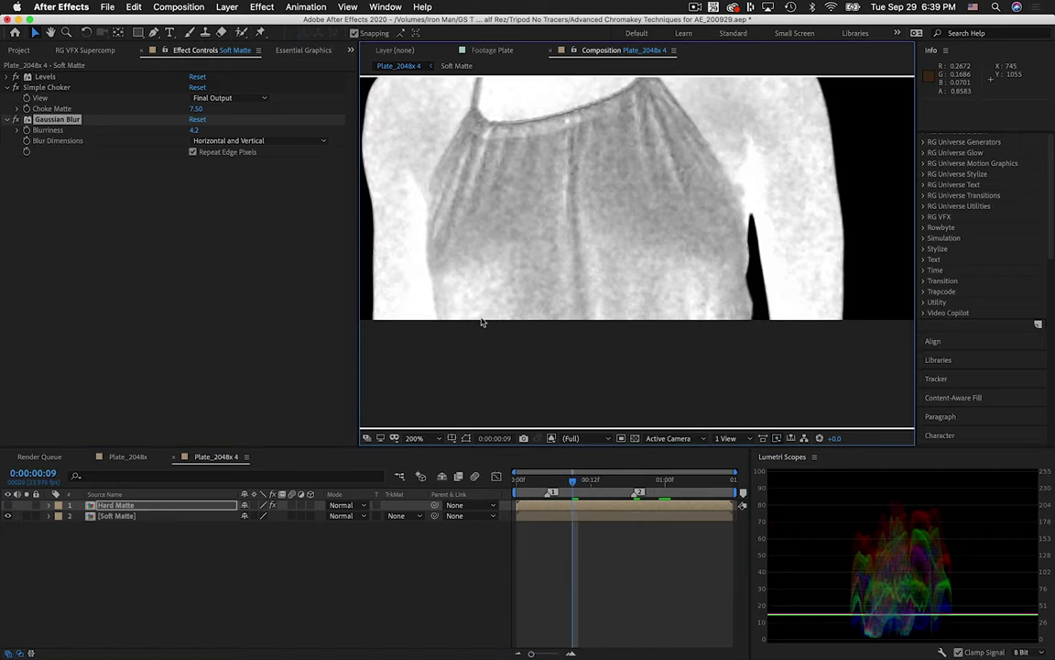
{"action": "left_click_drag", "start_coordinate": [556, 471], "coordinate": [536, 486]}
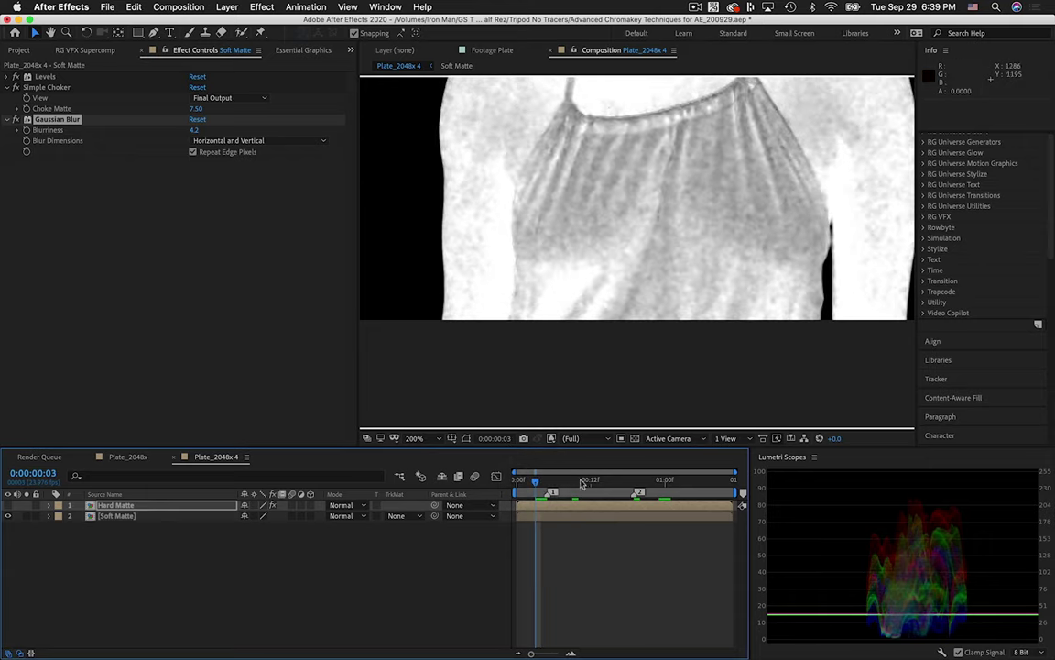
{"action": "left_click", "coordinate": [7, 505]}
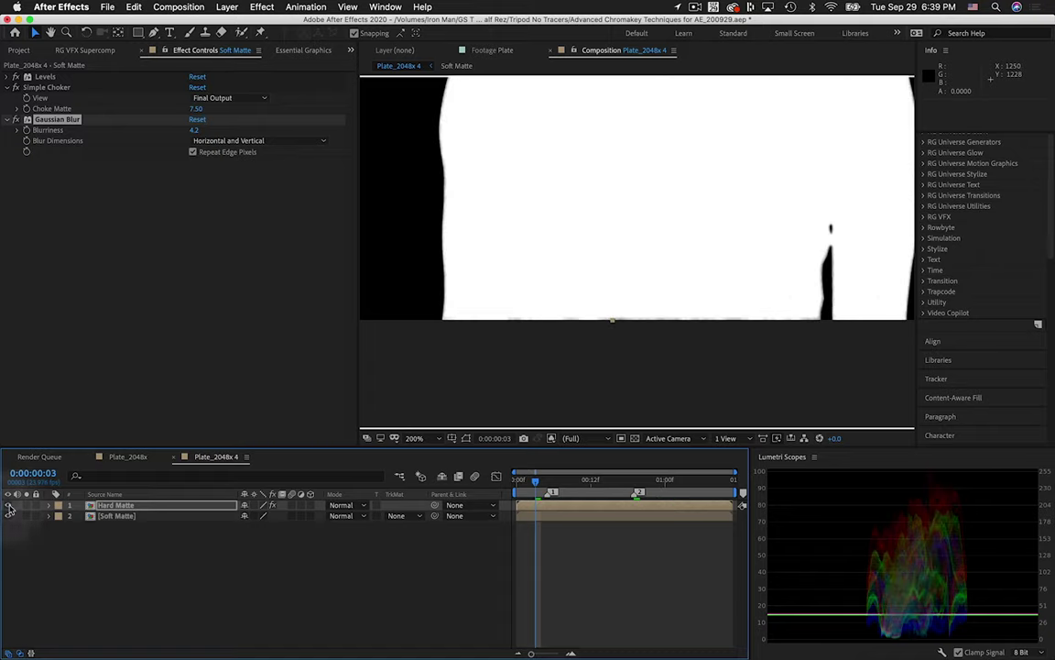
{"action": "left_click", "coordinate": [8, 505]}
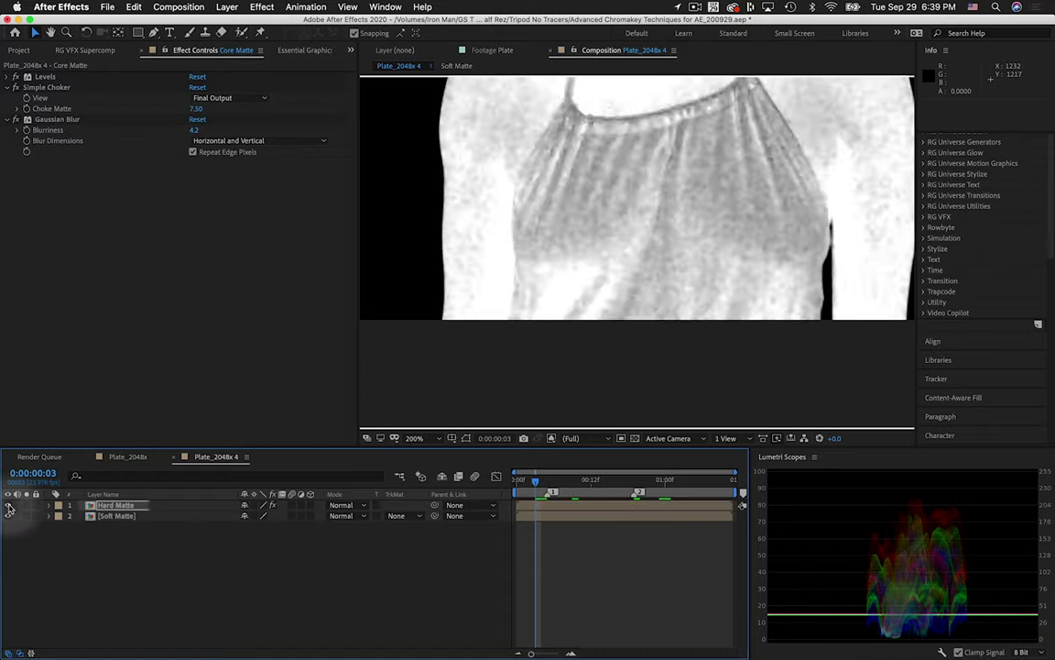
{"action": "left_click", "coordinate": [9, 505]}
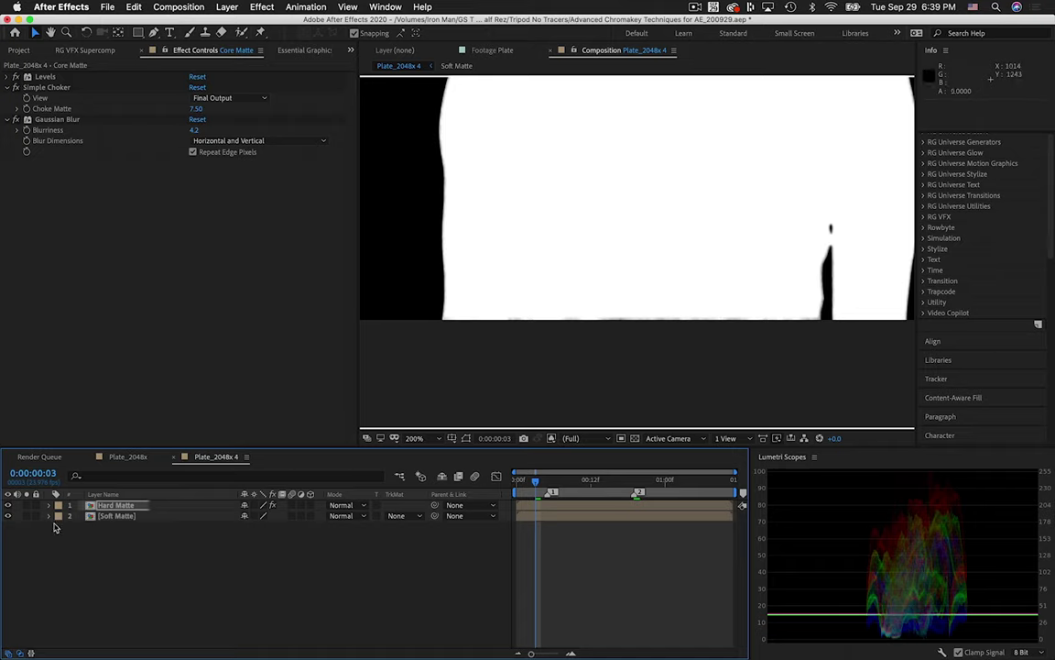
At the first frame, examine the small gap between arm and torso with the Hard Matte hidden and shown
{"action": "key", "text": "Home"}
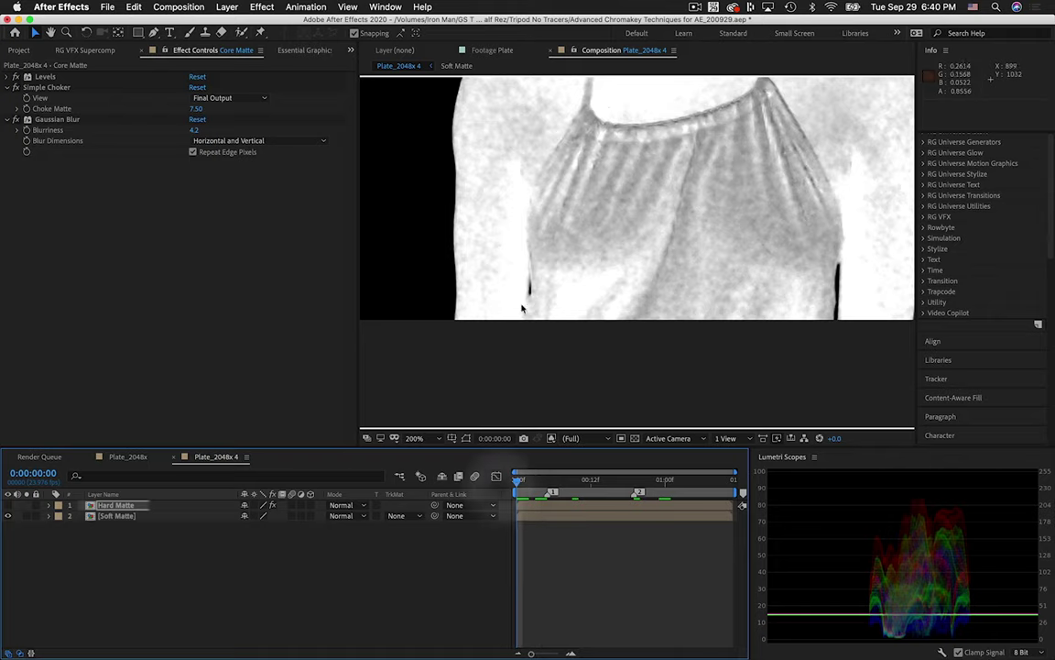
{"action": "scroll", "coordinate": [523, 294], "scroll_direction": "up", "scroll_amount": 3}
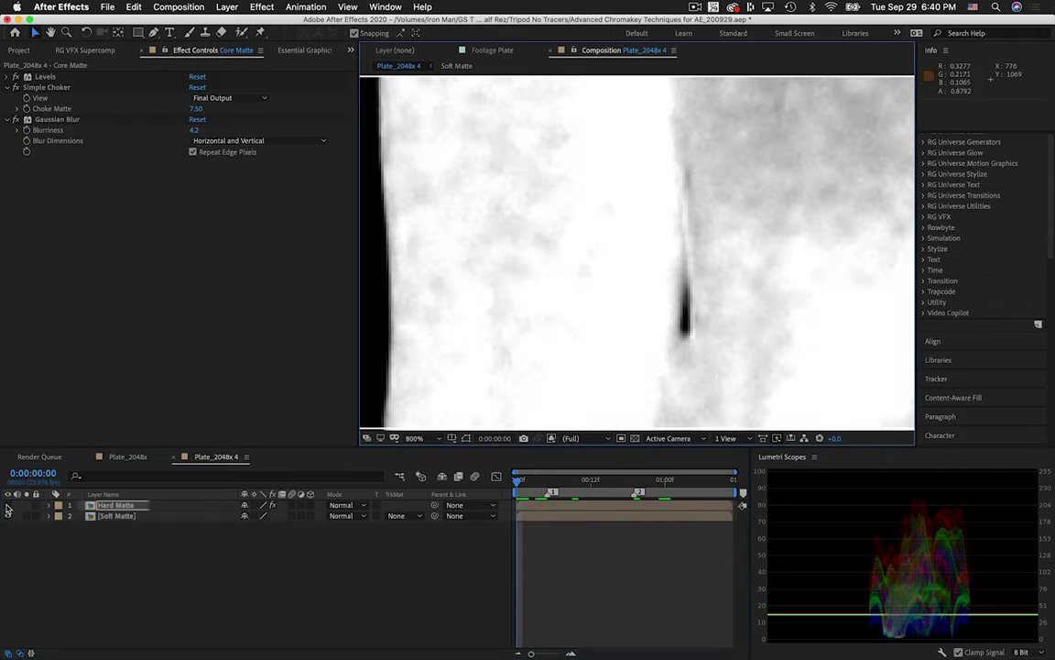
{"action": "left_click", "coordinate": [8, 504]}
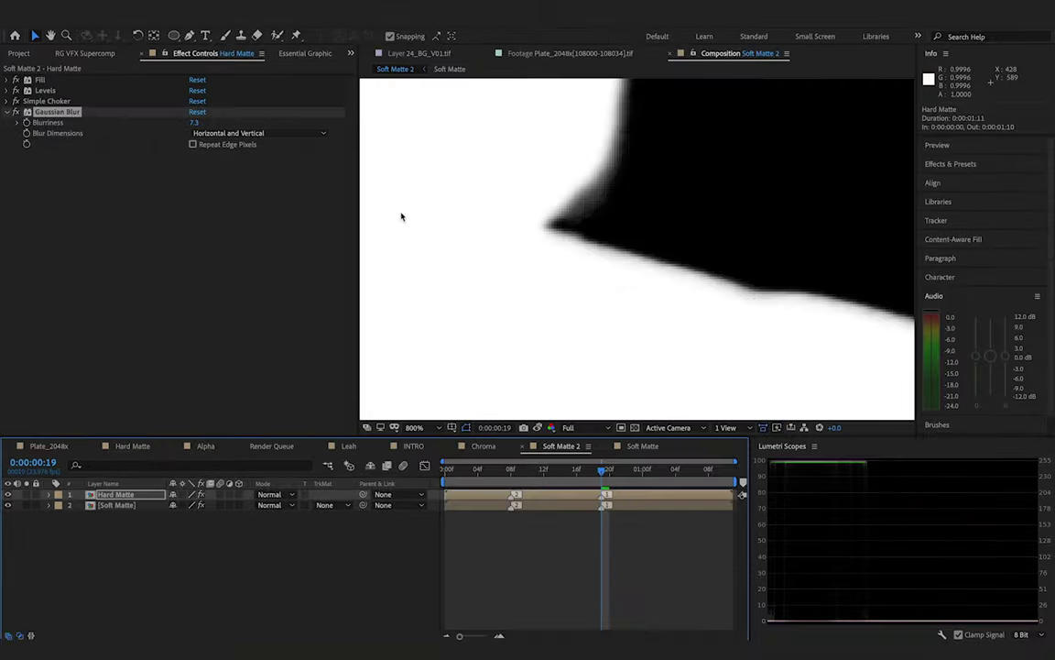
Try a Gaussian Blur Blurriness of 20 on the Hard Matte, compare it over the Soft Matte, and delete the blur effect
{"action": "left_click", "coordinate": [9, 505]}
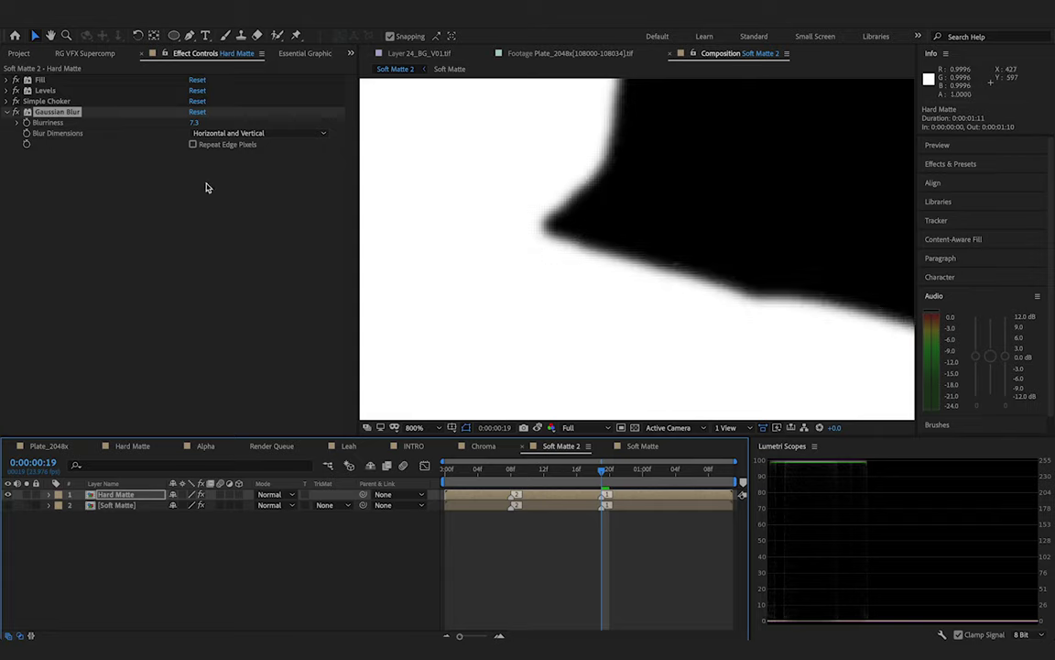
{"action": "left_click_drag", "start_coordinate": [193, 124], "coordinate": [278, 124]}
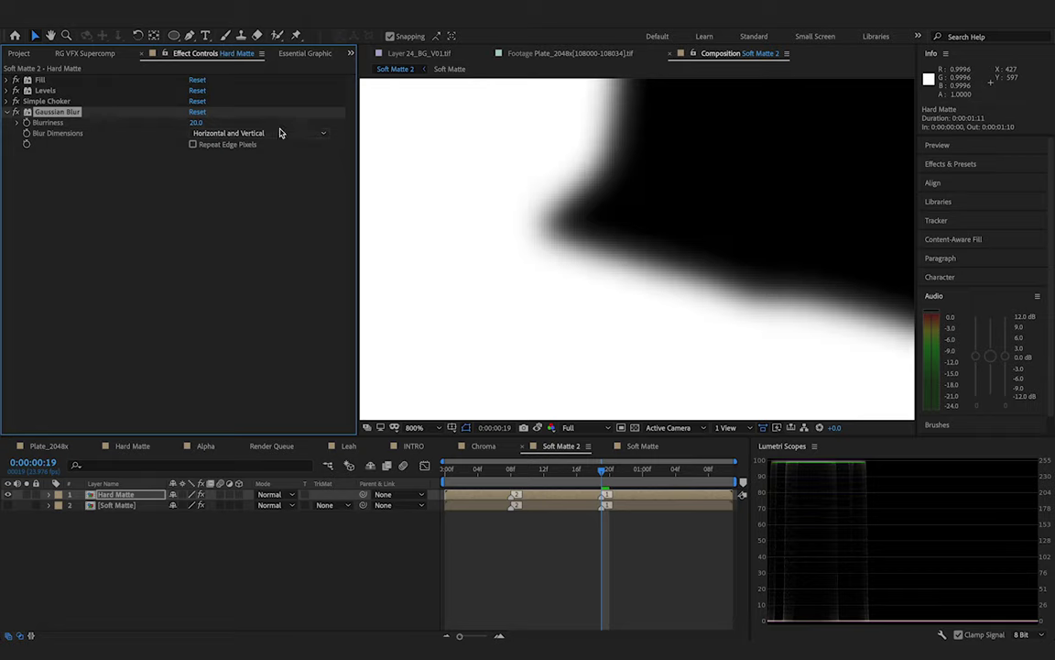
{"action": "left_click", "coordinate": [8, 504]}
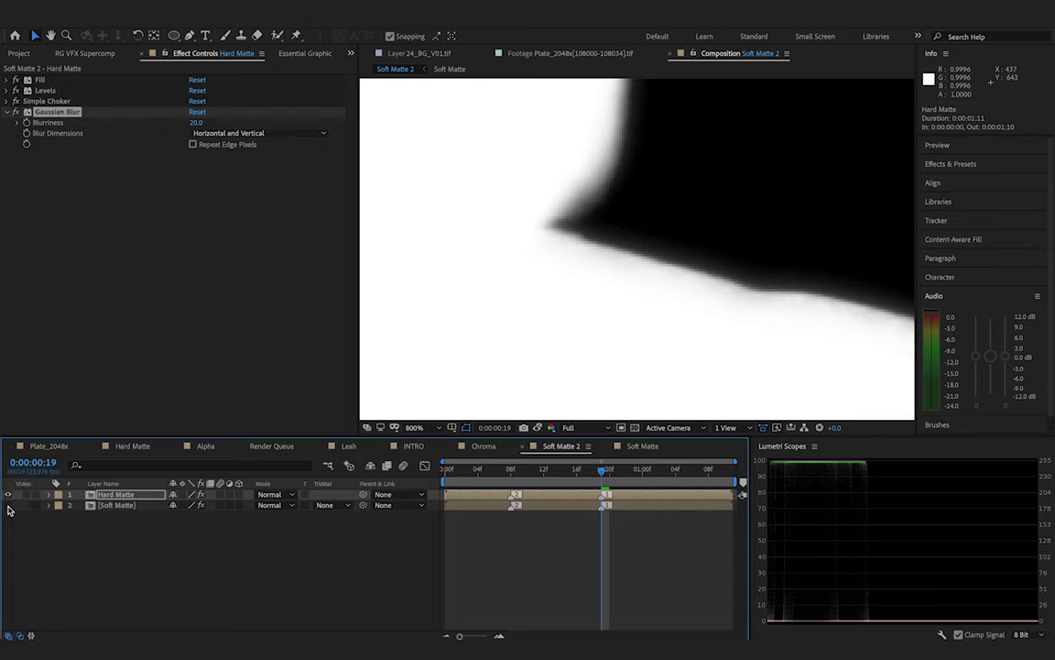
{"action": "left_click", "coordinate": [114, 111]}
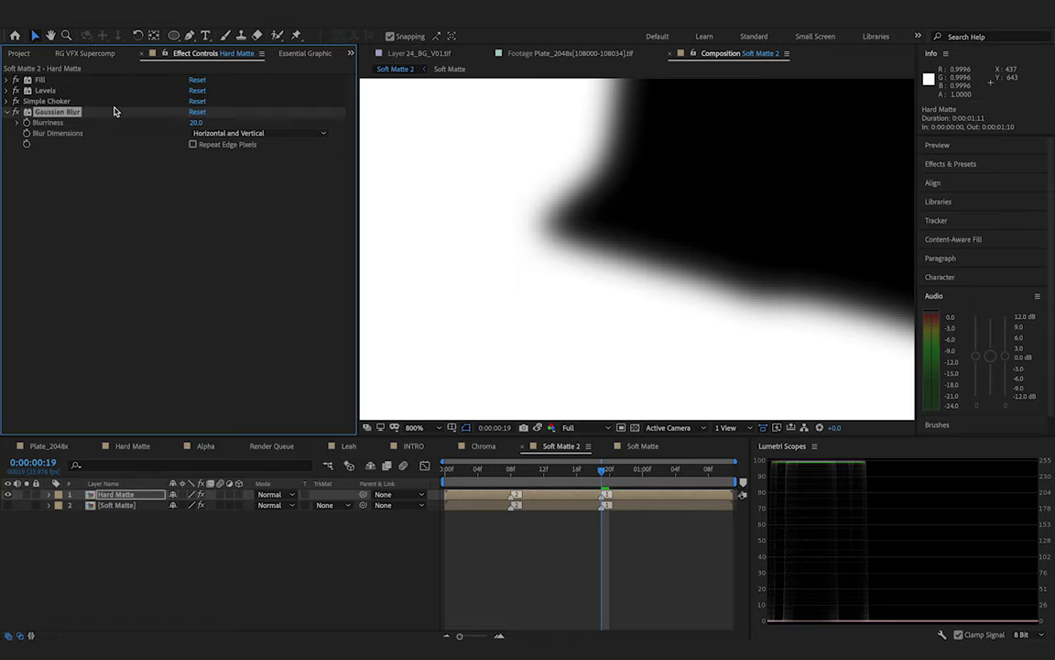
{"action": "key", "text": "Delete"}
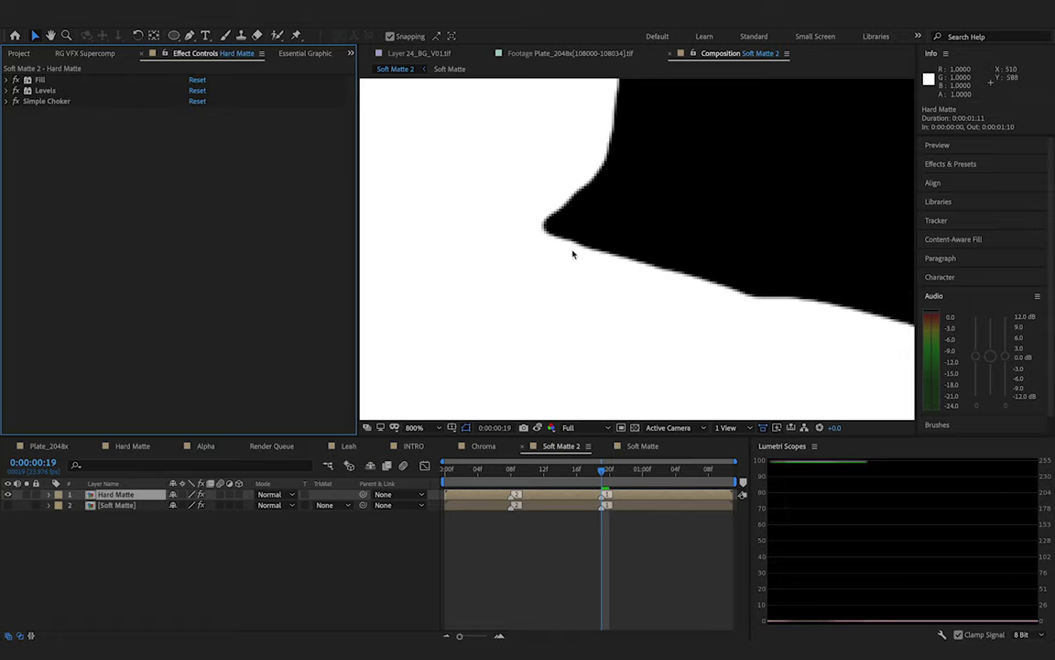
At frame 19, compare the Hard Matte's edge at the neck and shoulder with the Soft Matte shown and hidden
{"action": "left_click", "coordinate": [8, 504]}
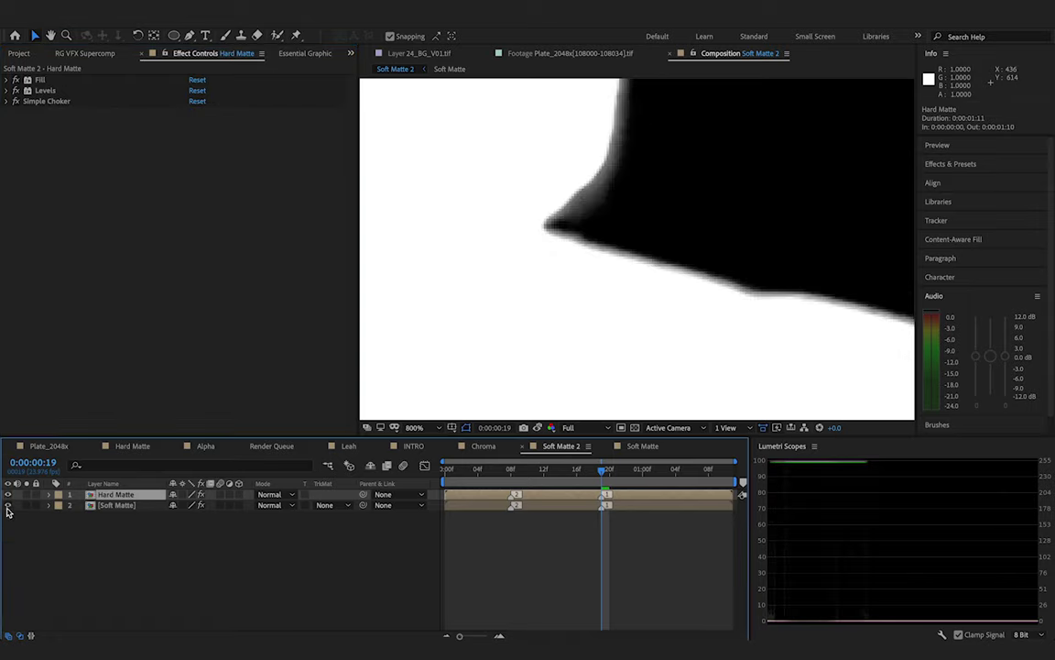
{"action": "scroll", "coordinate": [601, 257], "scroll_direction": "down", "scroll_amount": 6}
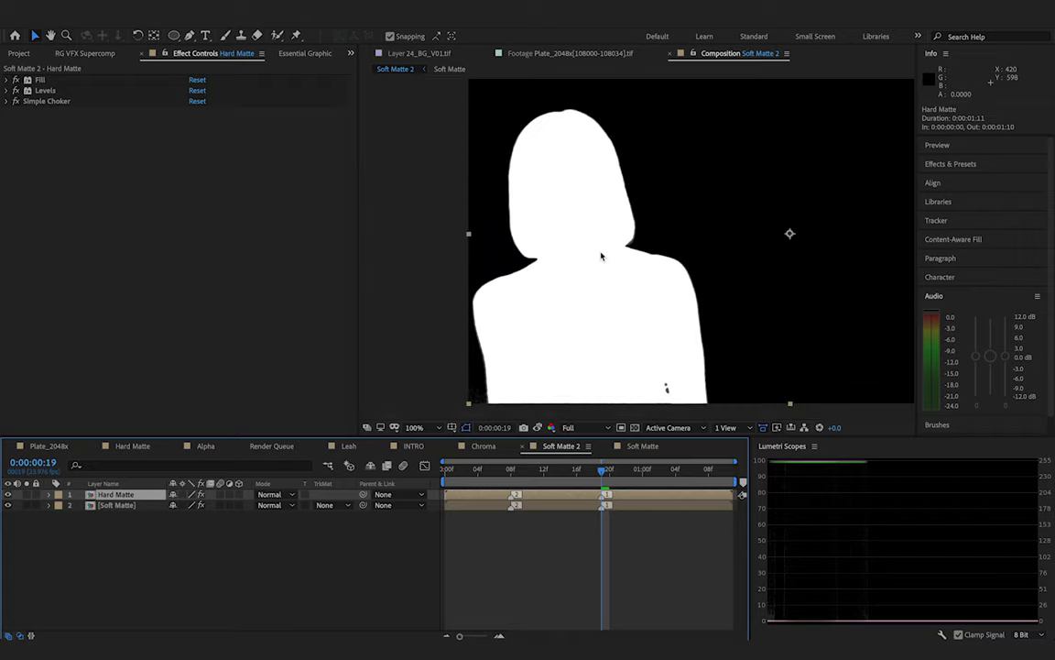
{"action": "scroll", "coordinate": [601, 257], "scroll_direction": "up", "scroll_amount": 6}
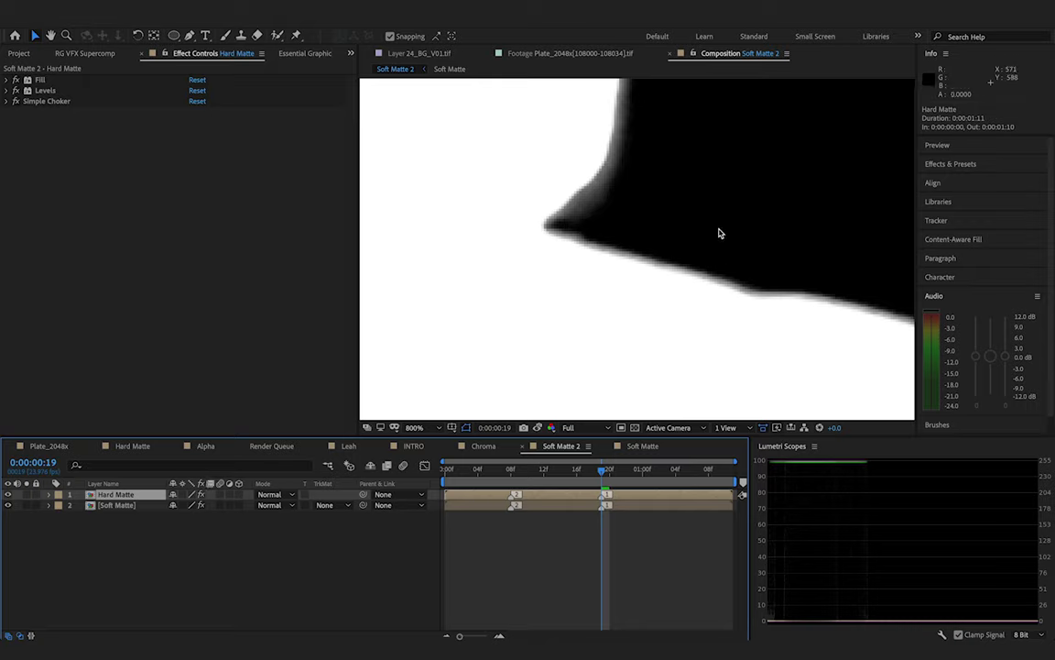
{"action": "left_click", "coordinate": [6, 506]}
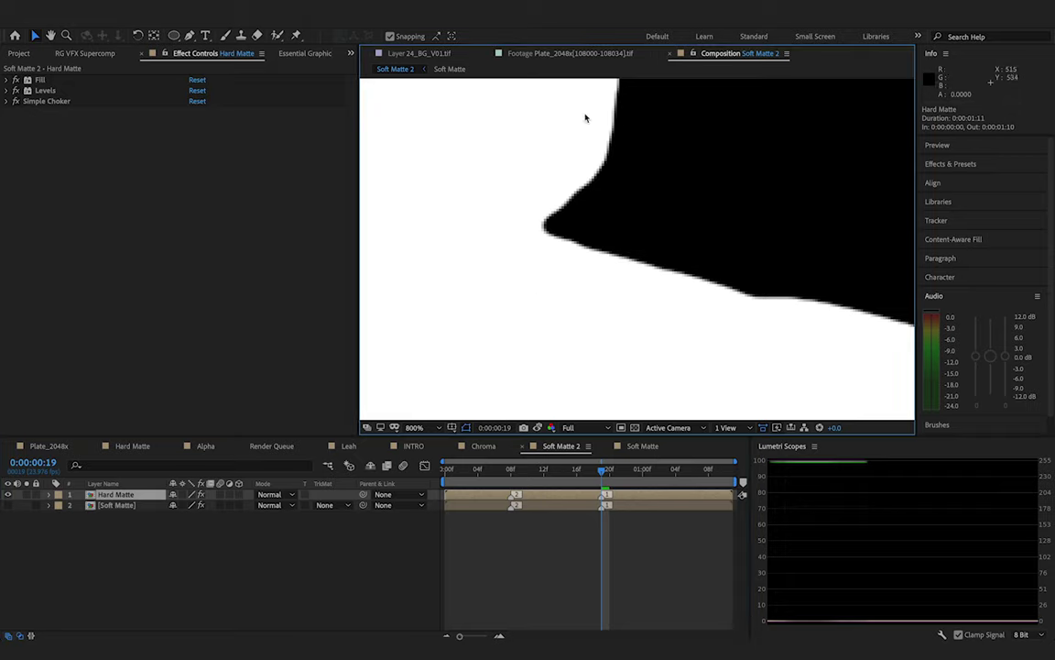
Duplicate the Hard Matte layer and rename the copy Hard Matte Boundry
{"action": "key", "text": "shift+slash"}
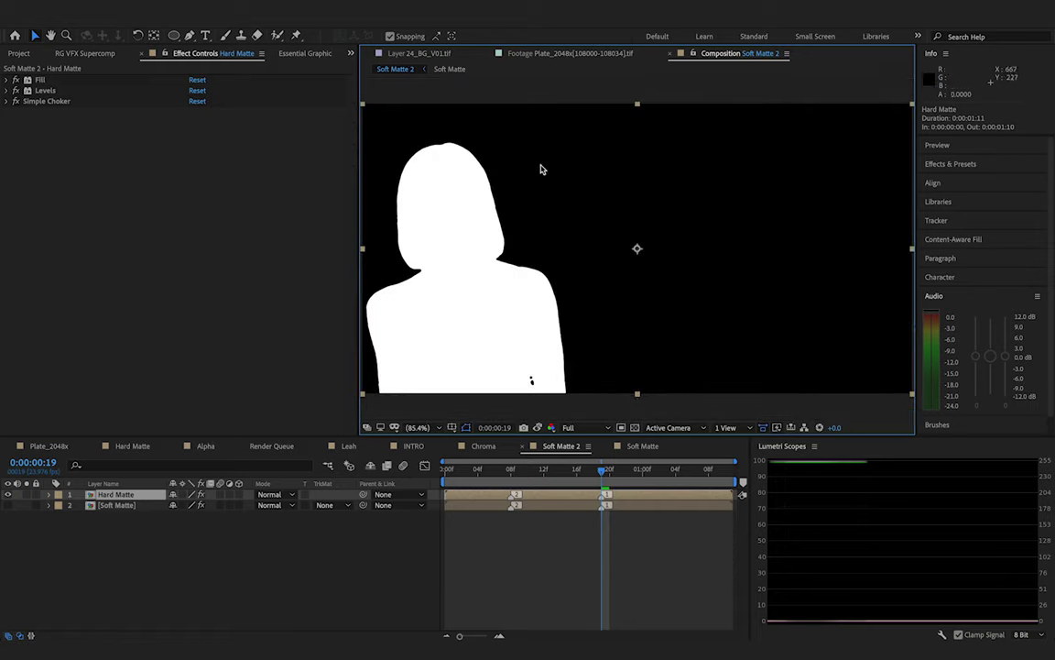
{"action": "key", "text": "ctrl+d"}
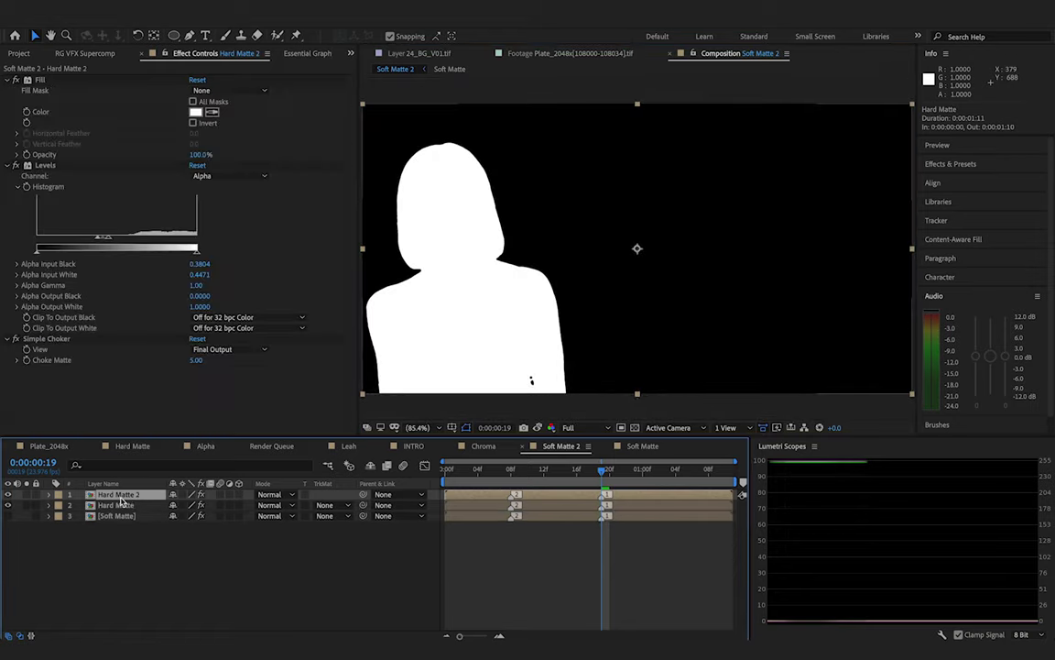
{"action": "key", "text": "Return"}
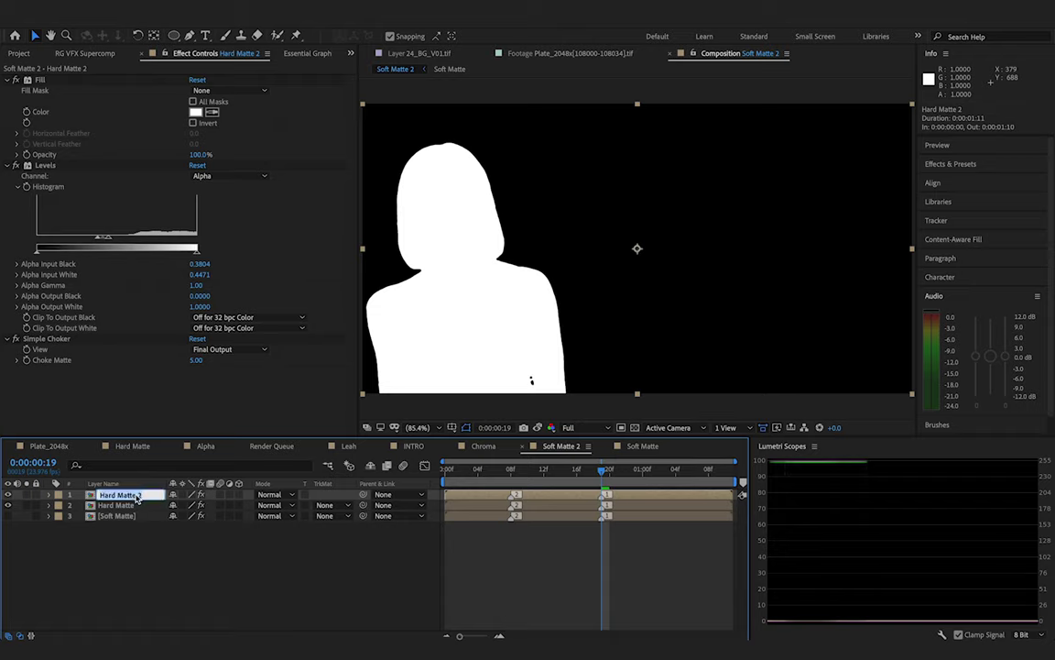
{"action": "key", "text": "Right"}
{"action": "type", "text": "Boundry"}
{"action": "key", "text": "Return"}
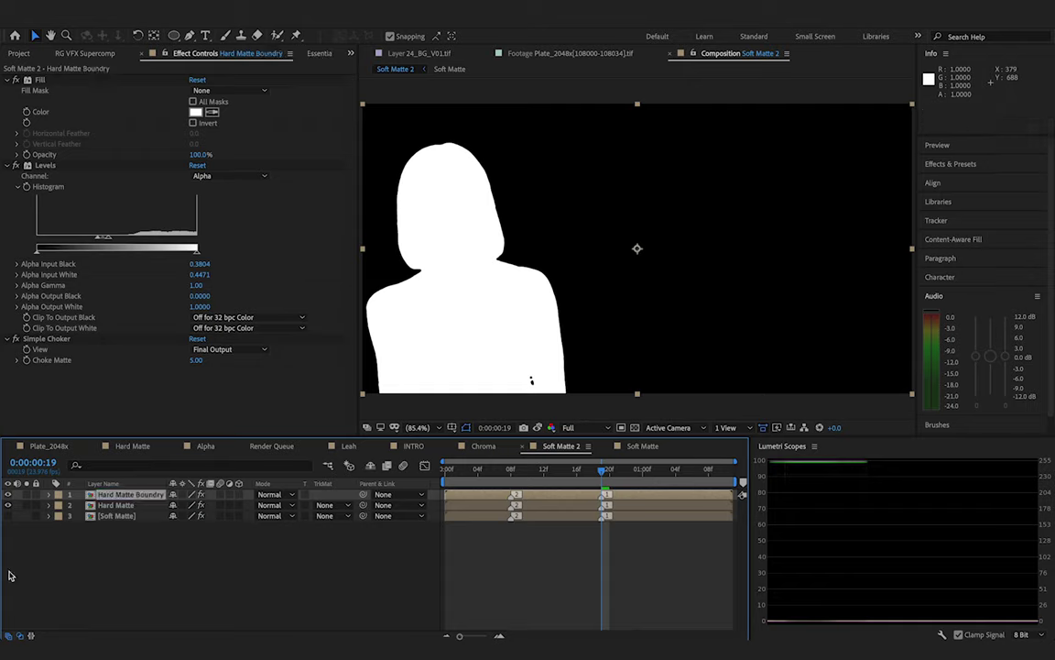
Hide the Hard Matte Boundry layer and keep only the original Hard Matte layer visible
{"action": "left_click", "coordinate": [8, 504]}
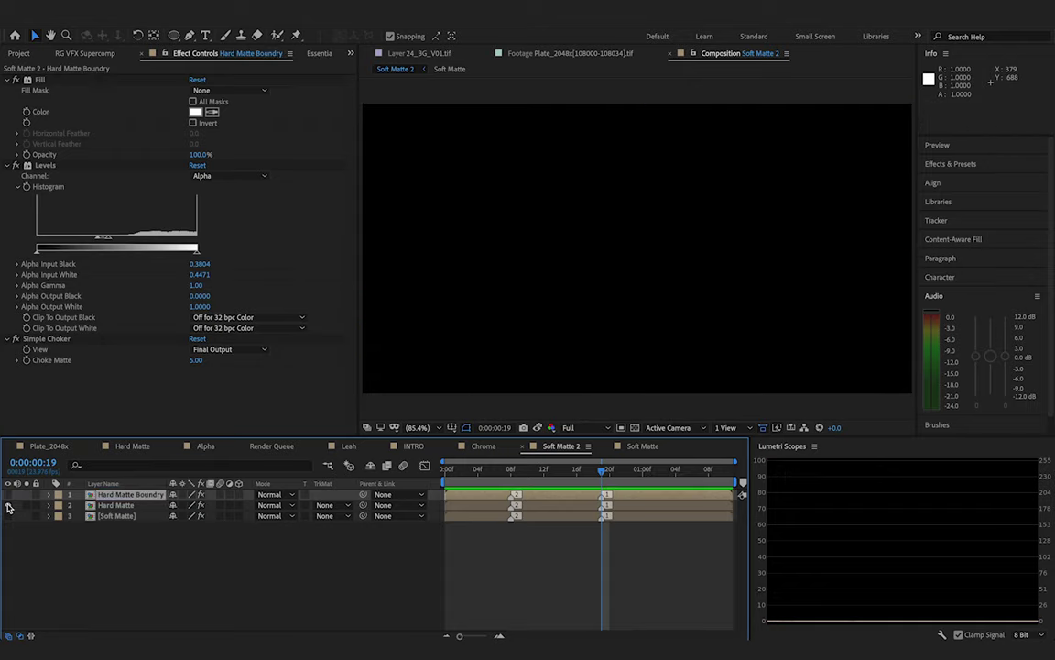
{"action": "left_click", "coordinate": [8, 505]}
{"action": "left_click", "coordinate": [8, 494]}
{"action": "left_click", "coordinate": [8, 494]}
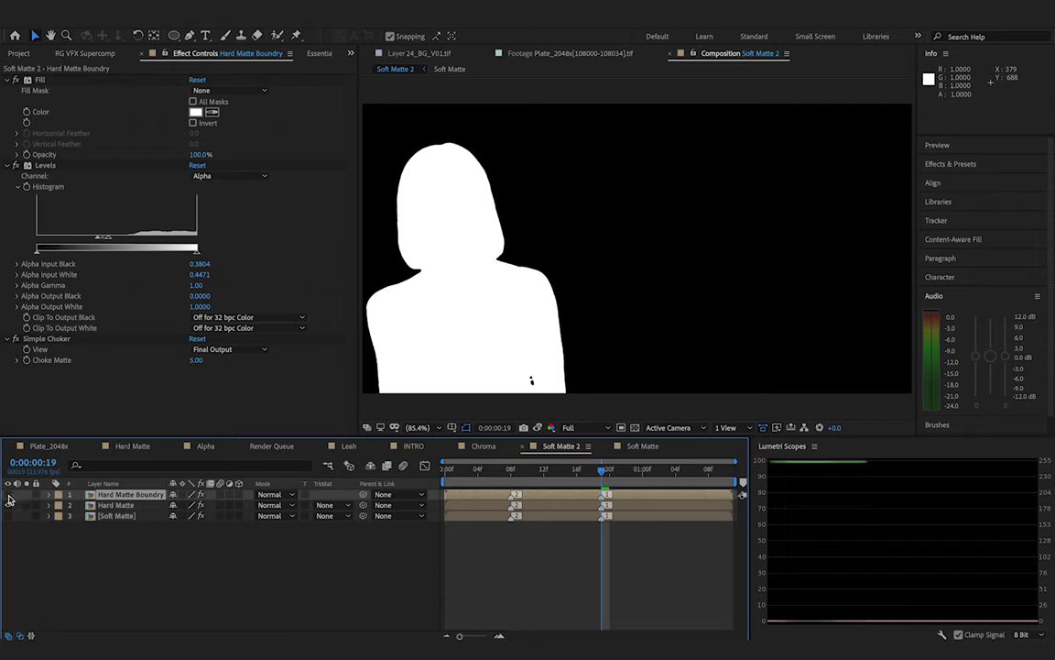
{"action": "left_click", "coordinate": [8, 494]}
{"action": "left_click", "coordinate": [8, 495]}
{"action": "key", "text": "F2"}
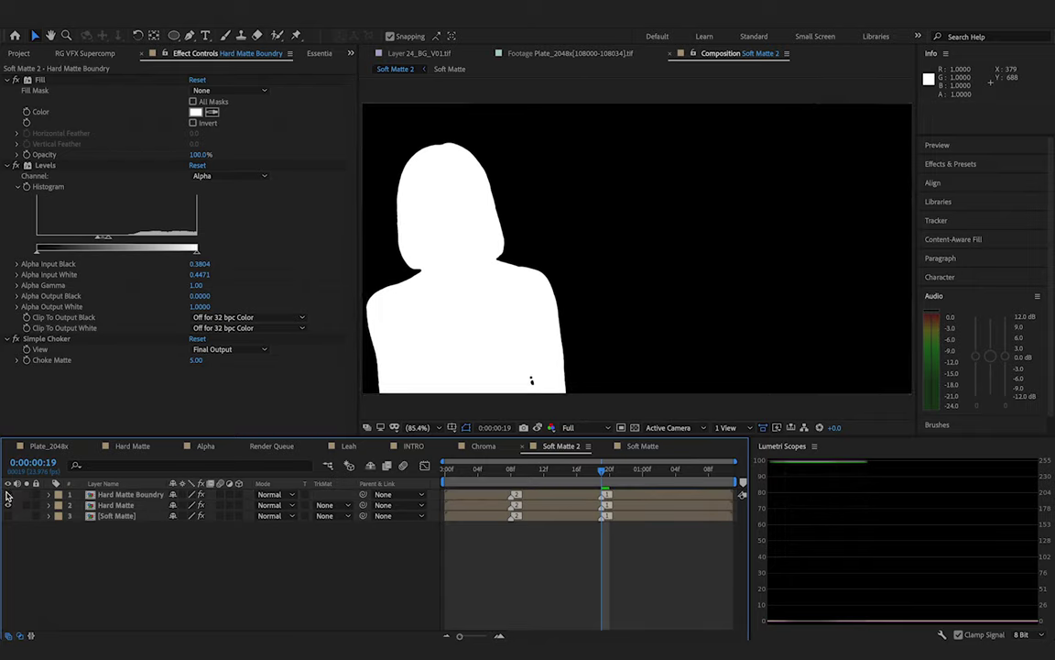
Apply Gaussian Blur to the original Hard Matte layer with a Blurriness of 33.2
{"action": "left_click", "coordinate": [148, 506]}
{"action": "key", "text": "ctrl+space"}
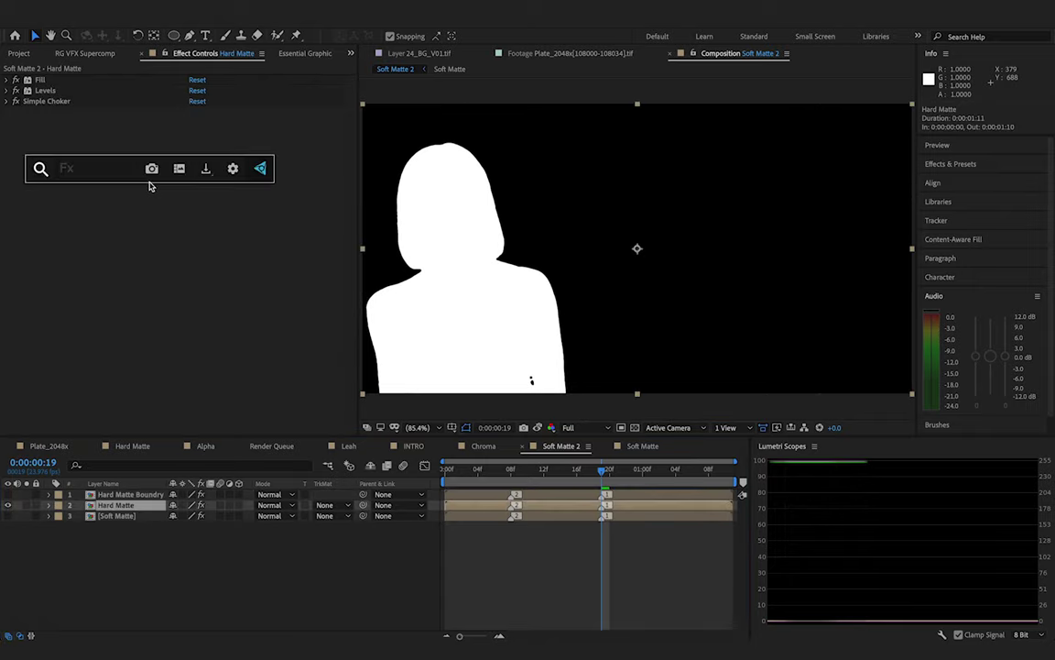
{"action": "type", "text": "gau"}
{"action": "key", "text": "Return"}
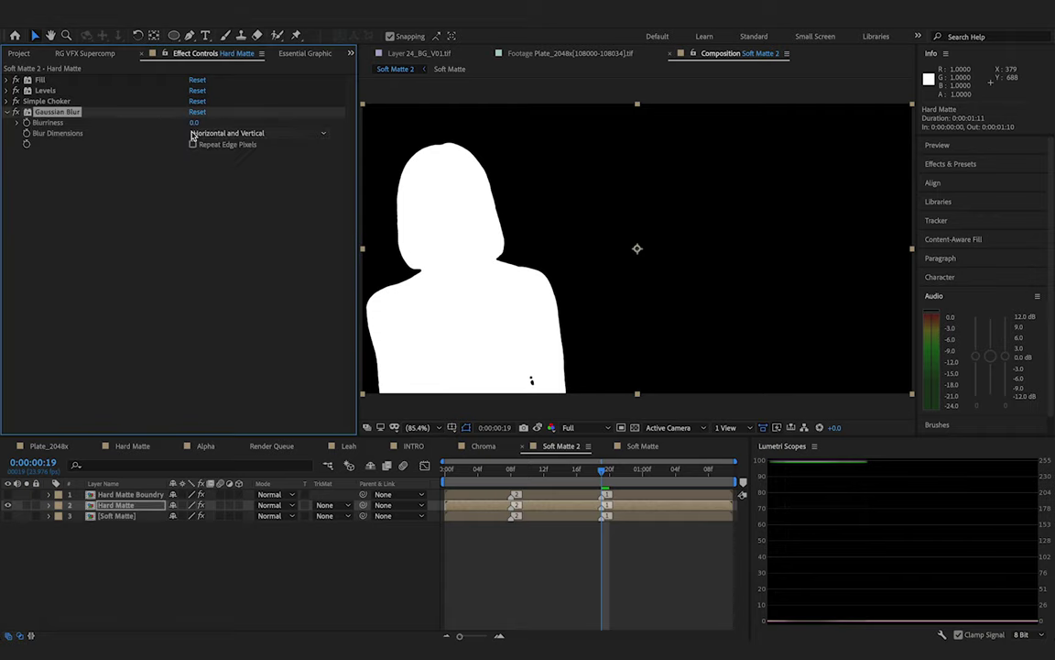
{"action": "left_click_drag", "start_coordinate": [287, 115], "coordinate": [275, 125]}
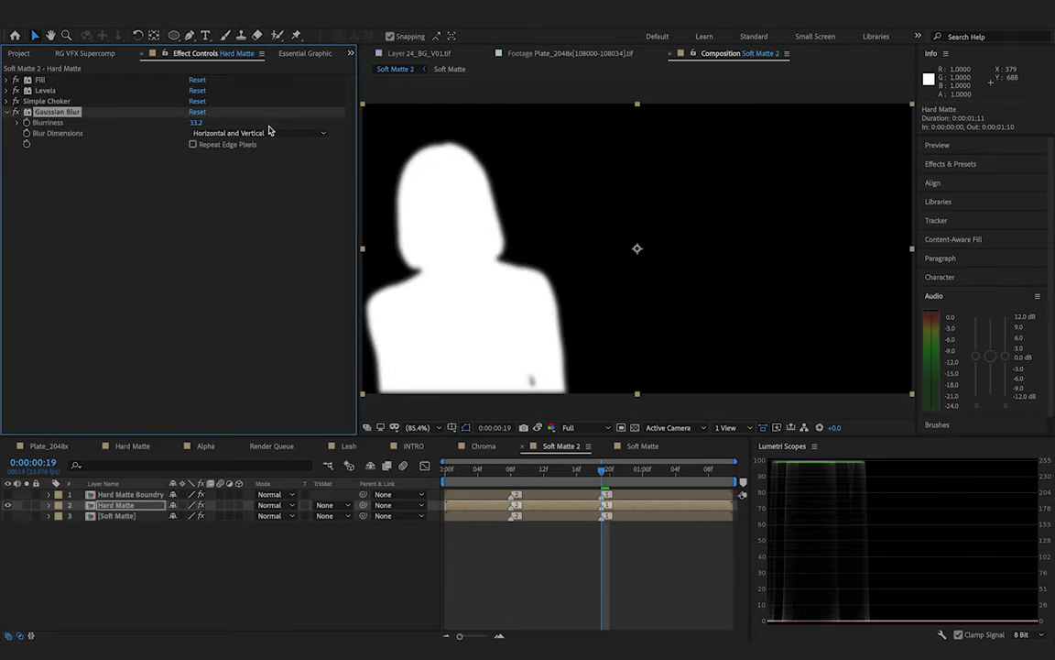
{"action": "scroll", "coordinate": [490, 244], "scroll_direction": "up", "scroll_amount": 5}
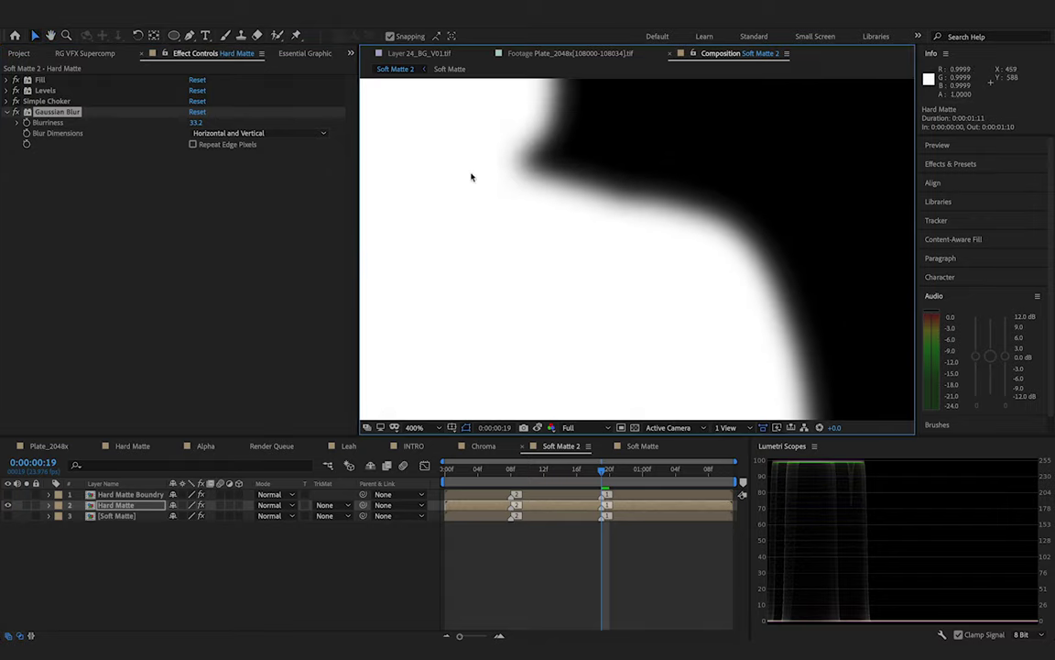
Compare the blurred Hard Matte's shoulder edge against the Soft Matte and the sharp Hard Matte Boundry by toggling their visibility
{"action": "left_click", "coordinate": [7, 516]}
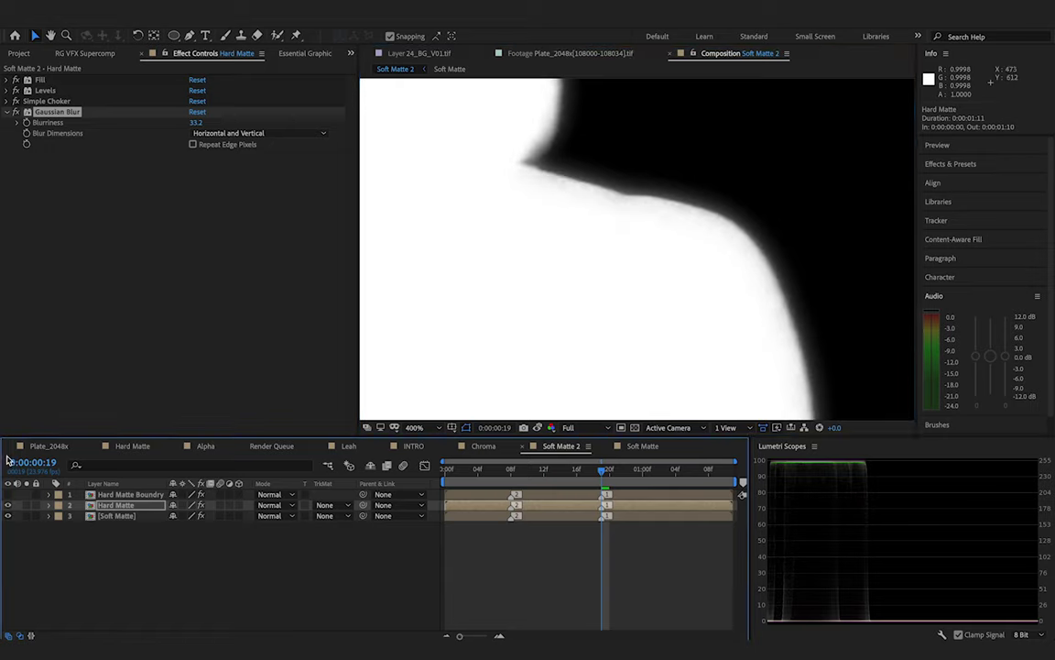
{"action": "left_click", "coordinate": [7, 517]}
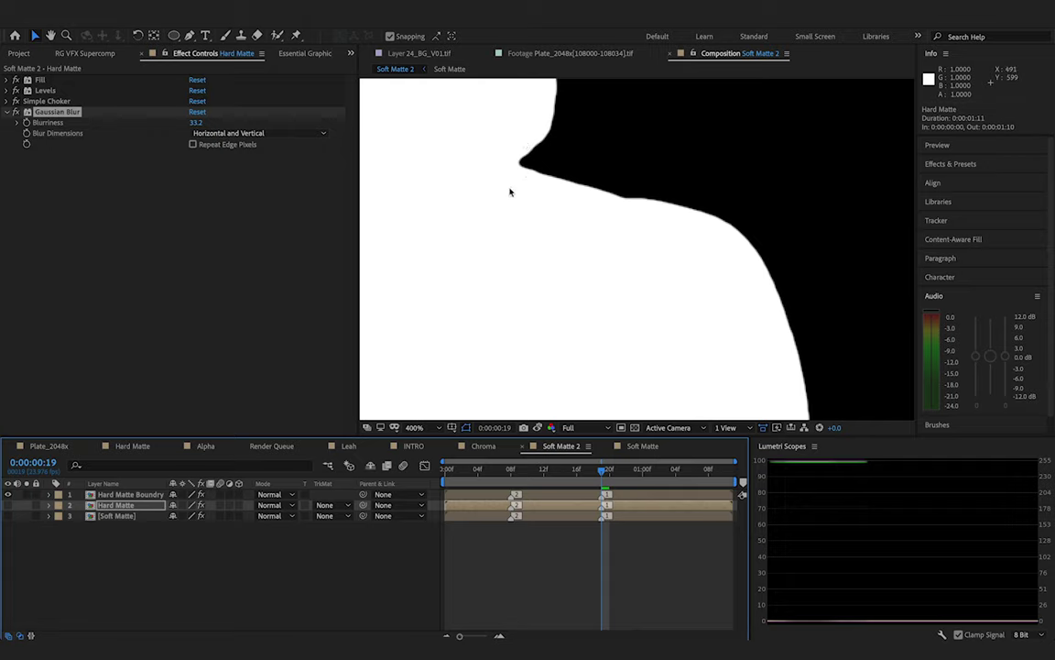
{"action": "left_click", "coordinate": [7, 505]}
{"action": "left_click", "coordinate": [8, 495]}
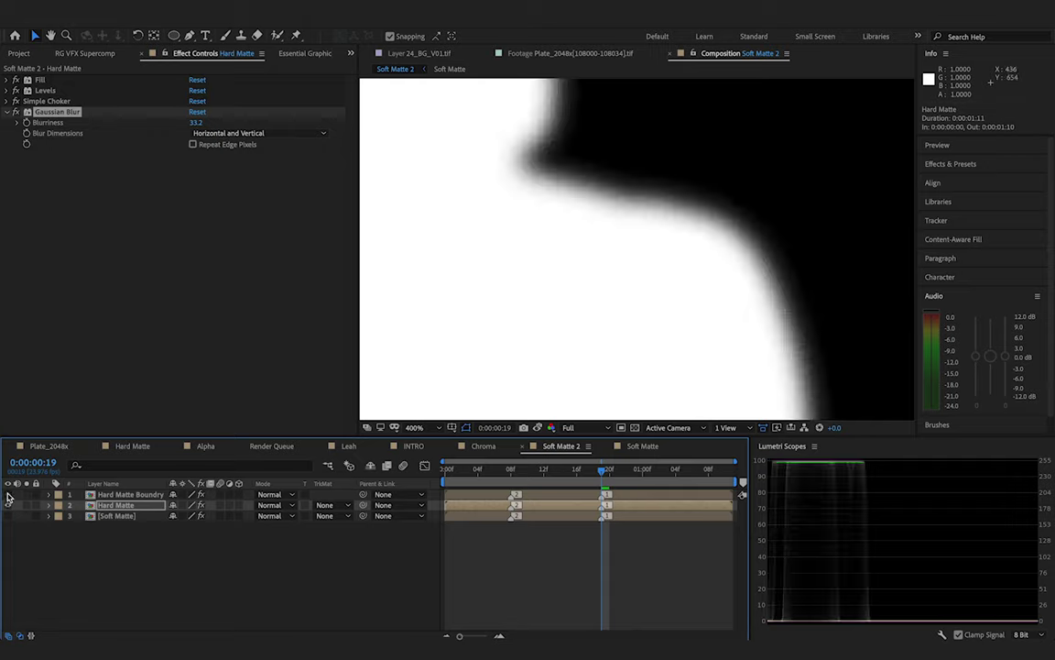
Set the Hard Matte's track matte to Alpha Matte "Hard Matte Boundry" and check the edge at another frame
{"action": "left_click", "coordinate": [326, 505]}
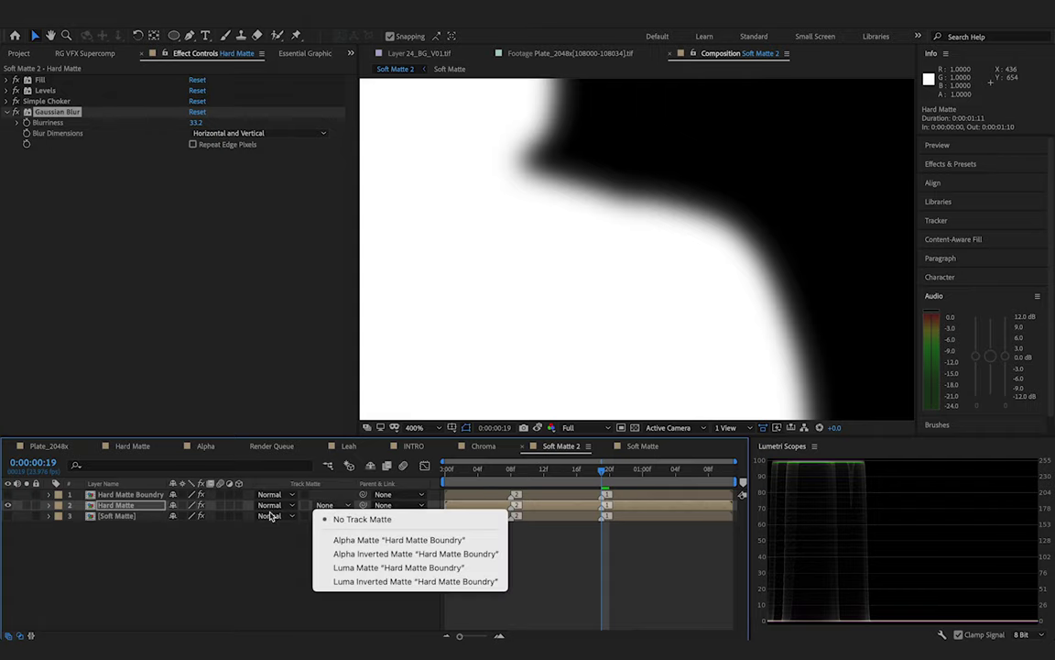
{"action": "left_click", "coordinate": [341, 540]}
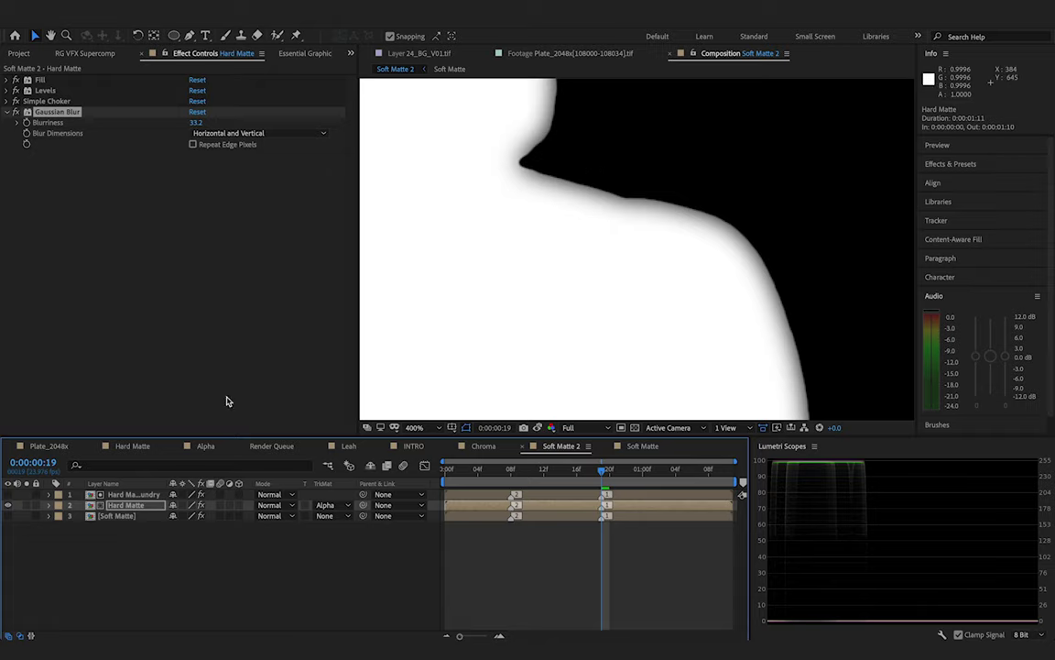
{"action": "left_click", "coordinate": [8, 517]}
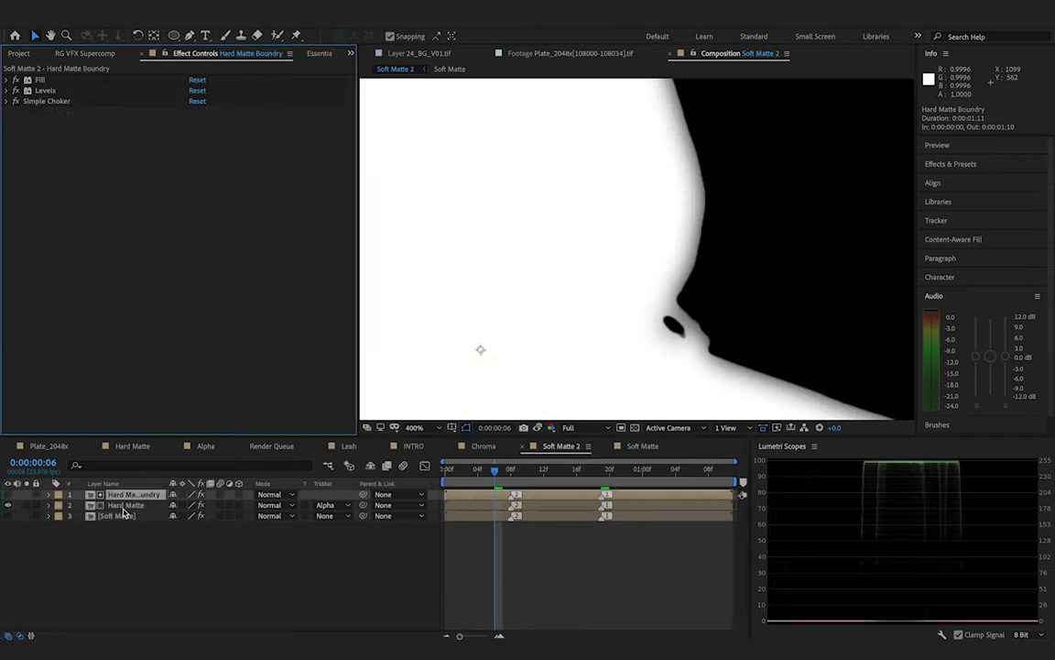
Reduce the Hard Matte's Gaussian Blur Blurriness to 11.3 and check its Simple Choker settings
{"action": "left_click", "coordinate": [124, 506]}
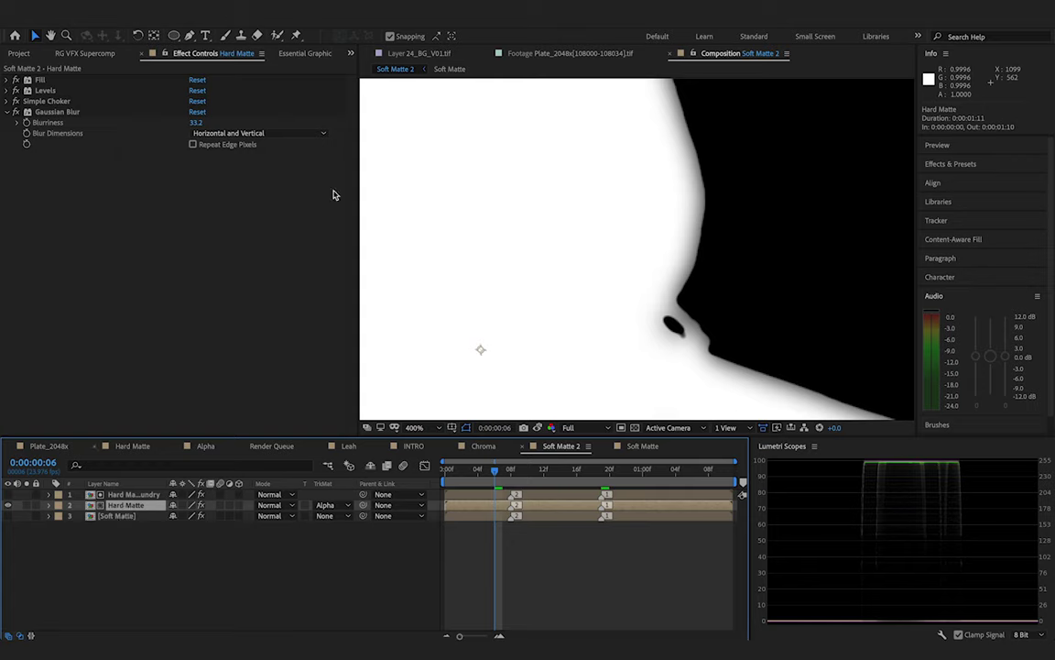
{"action": "left_click", "coordinate": [196, 122]}
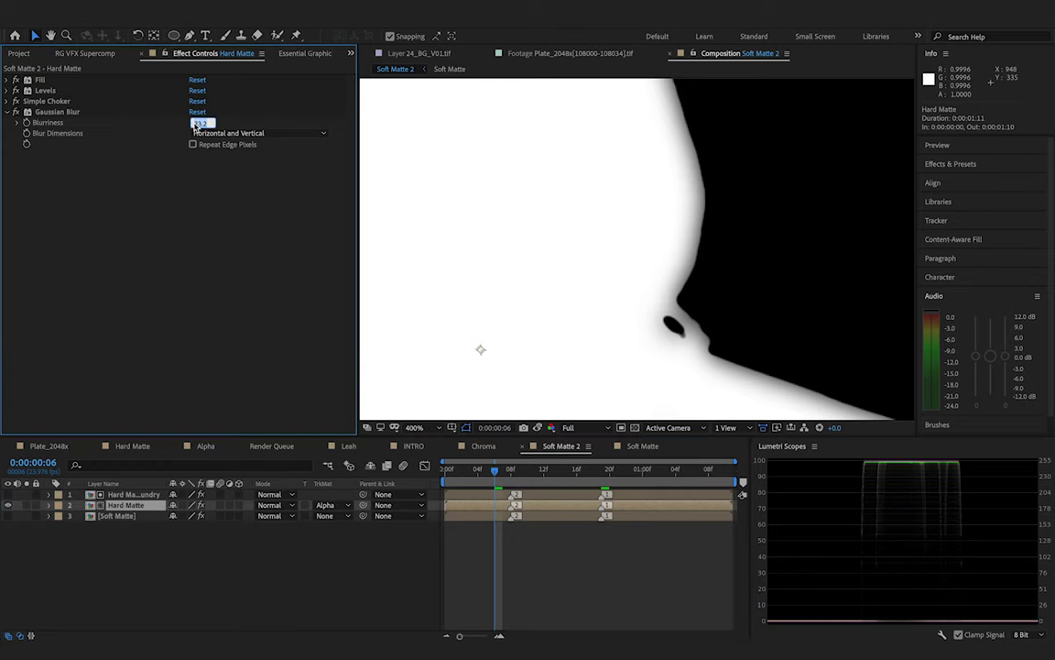
{"action": "type", "text": "8"}
{"action": "key", "text": "Return"}
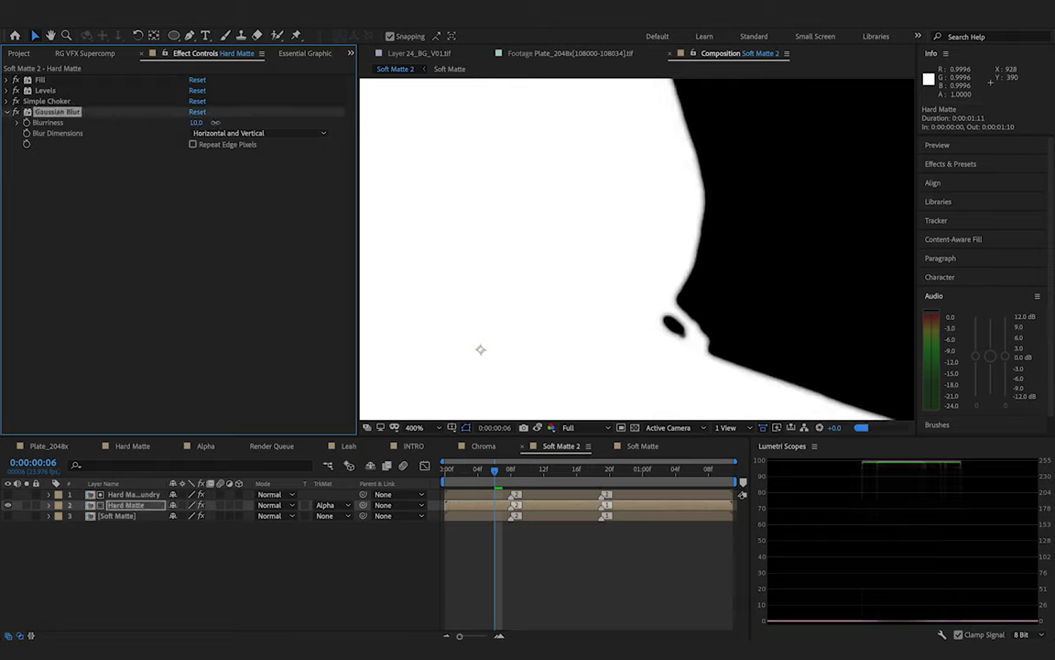
{"action": "left_click_drag", "start_coordinate": [214, 122], "coordinate": [215, 121]}
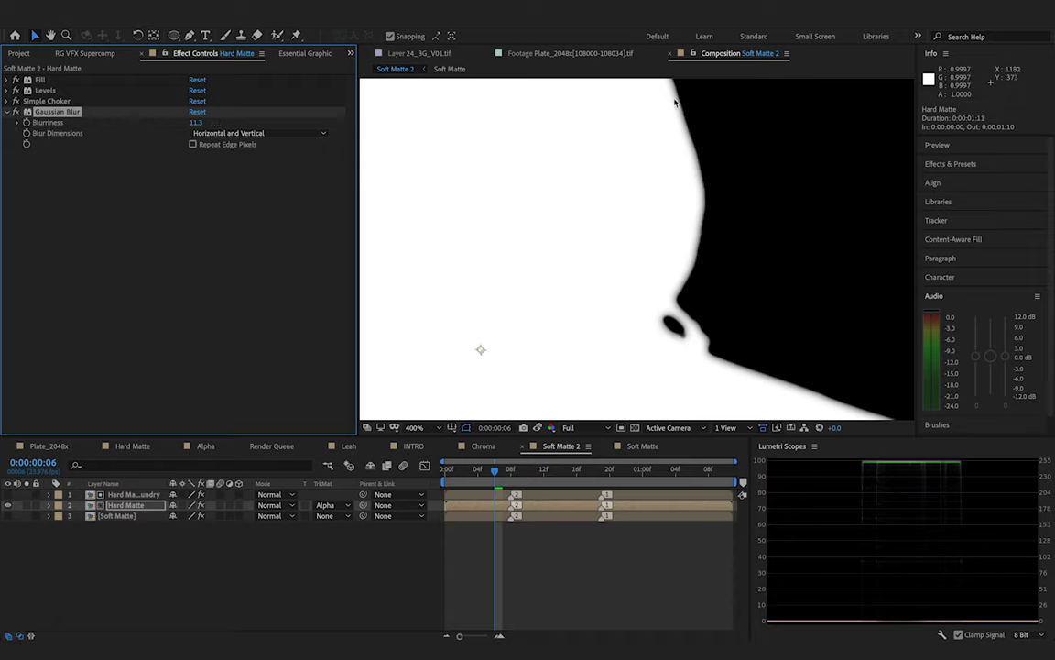
{"action": "left_click", "coordinate": [6, 102]}
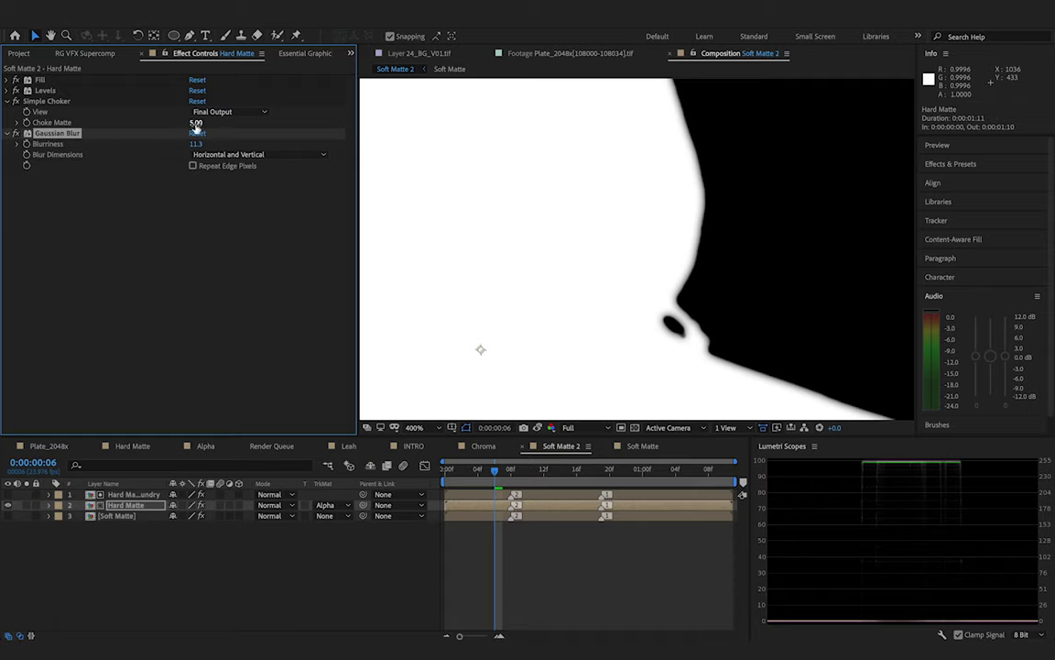
{"action": "left_click", "coordinate": [9, 102]}
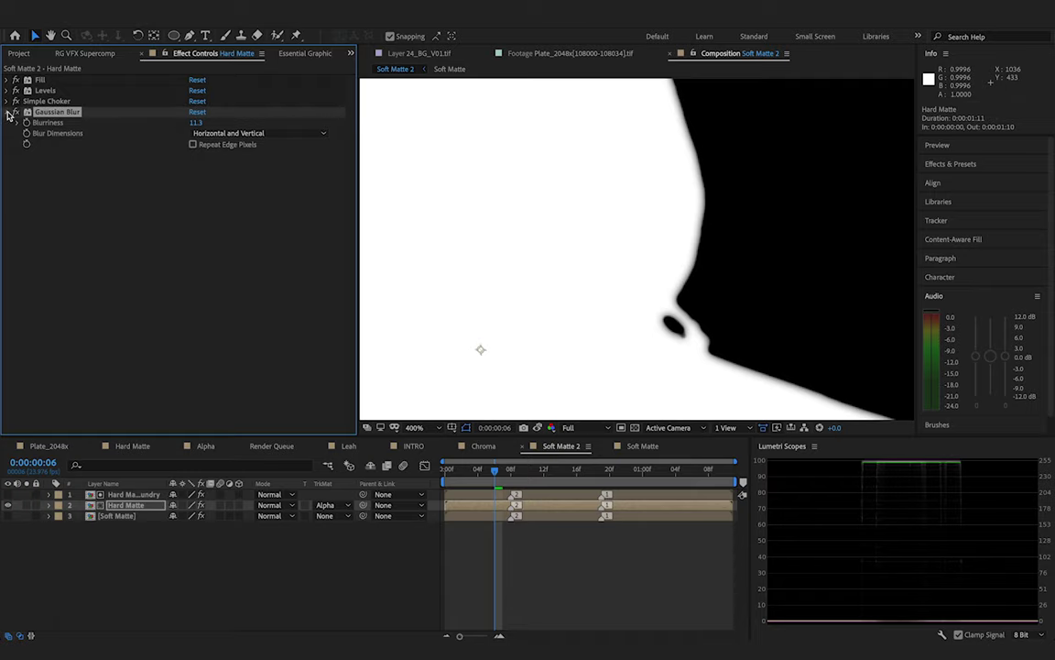
Show only the Hard Matte Boundry layer and apply Gaussian Blur to it with a Blurriness of 5
{"action": "left_click", "coordinate": [103, 495]}
{"action": "left_click", "coordinate": [7, 505]}
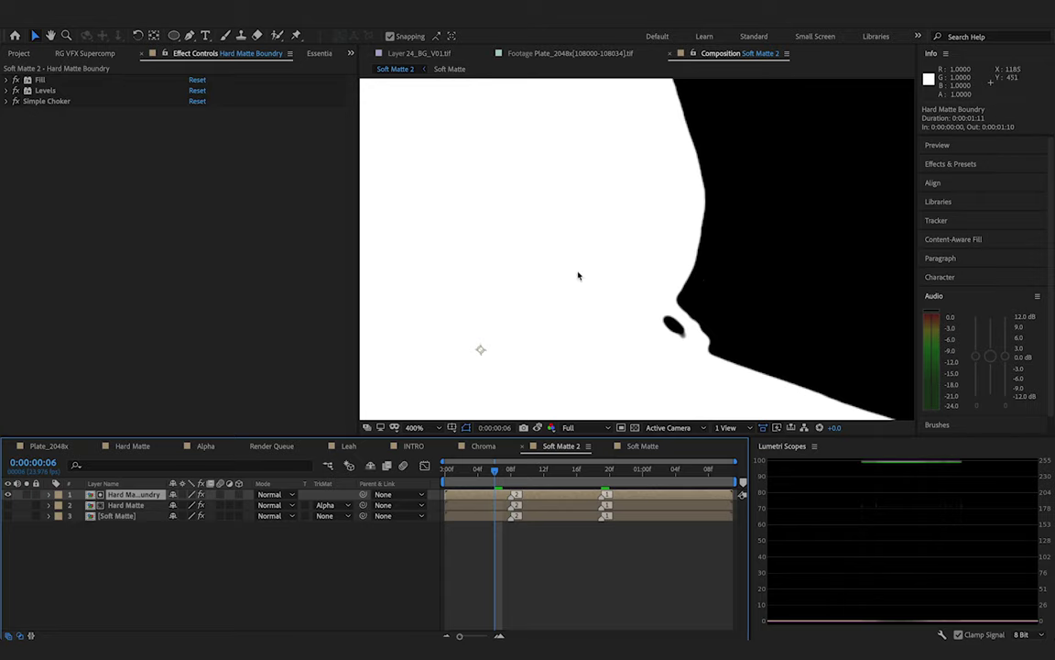
{"action": "key", "text": "ctrl+space"}
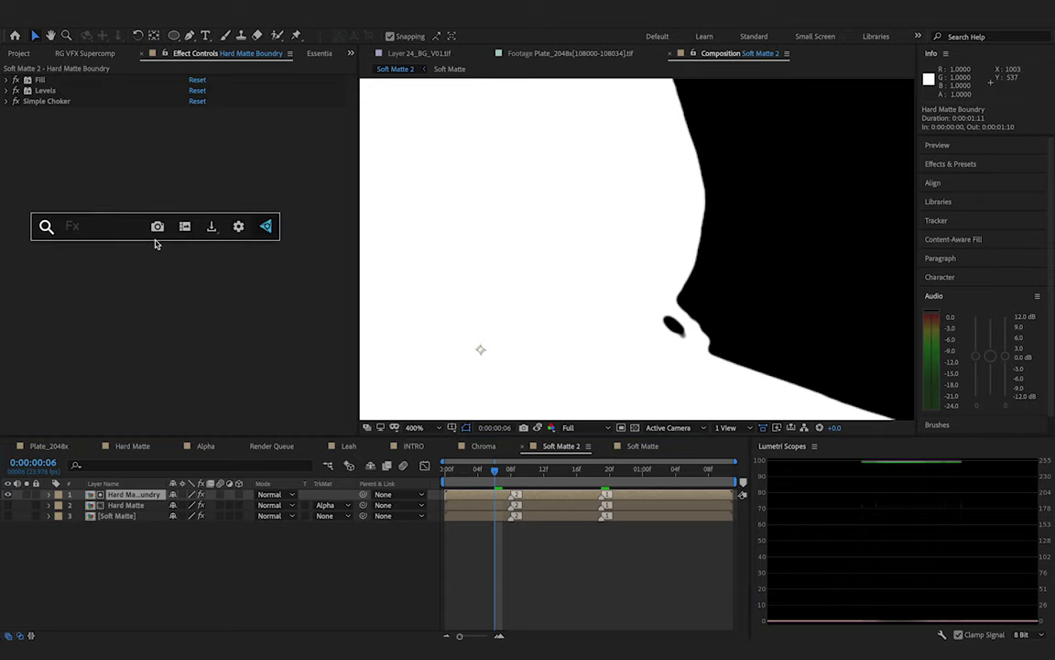
{"action": "type", "text": "gauss"}
{"action": "key", "text": "Return"}
{"action": "left_click", "coordinate": [194, 123]}
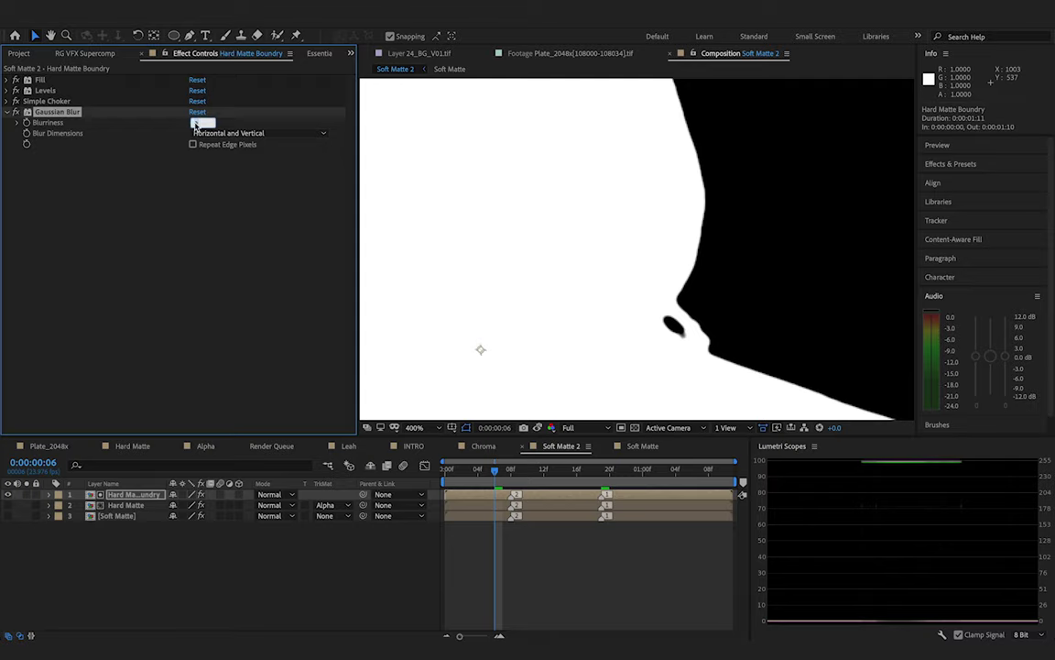
{"action": "type", "text": "5"}
{"action": "key", "text": "Return"}
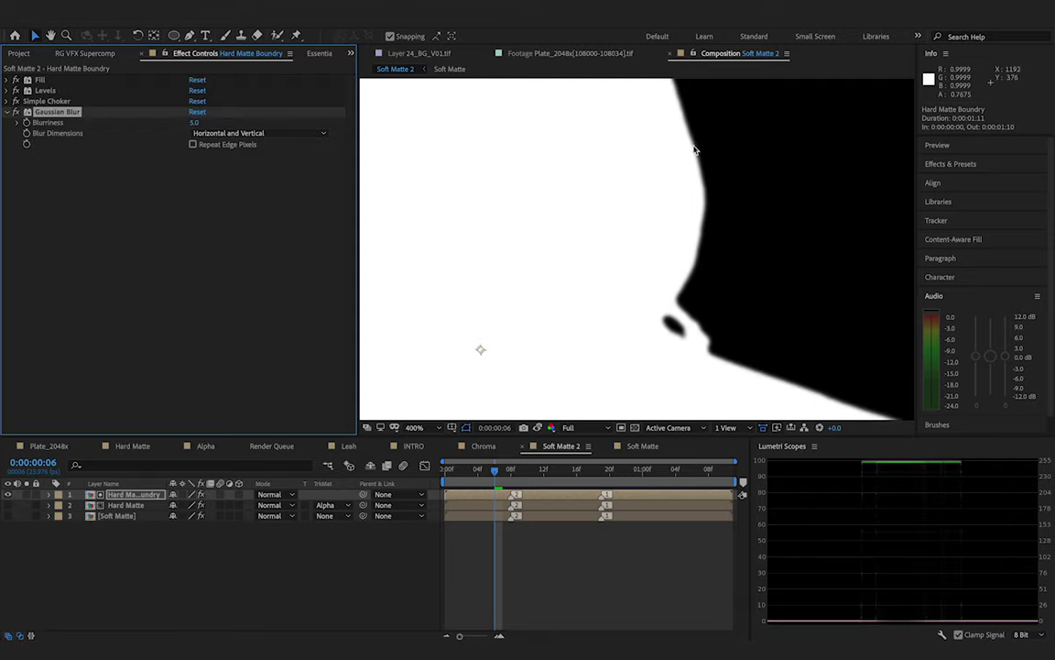
Hide the Hard Matte Boundry, show the Hard Matte again, and bring up the boundary layer's effect settings
{"action": "left_click", "coordinate": [7, 494]}
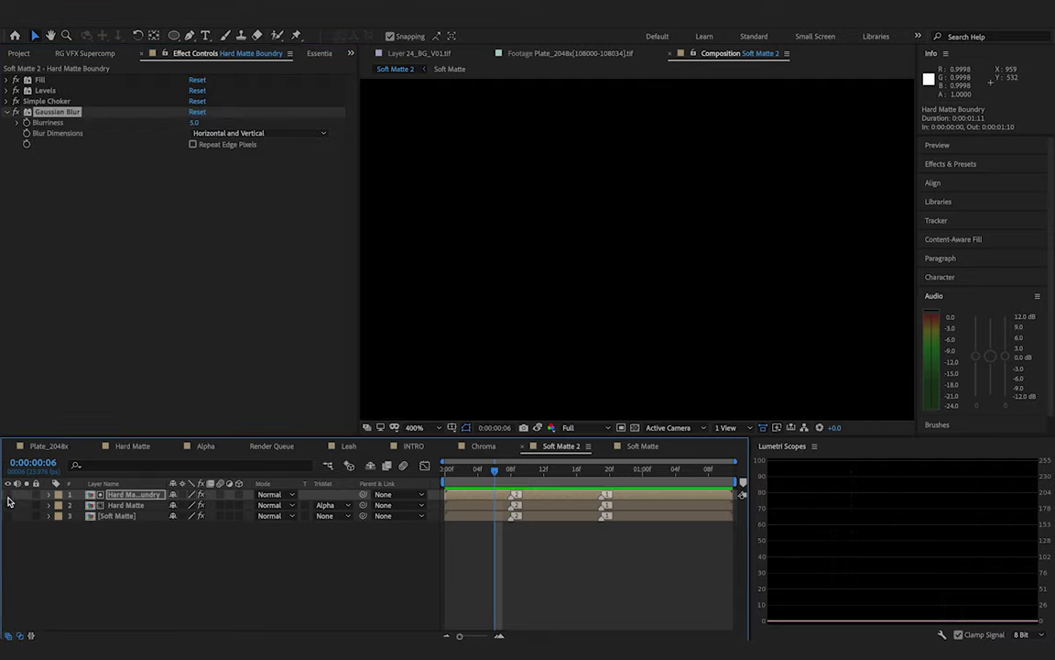
{"action": "left_click", "coordinate": [8, 505]}
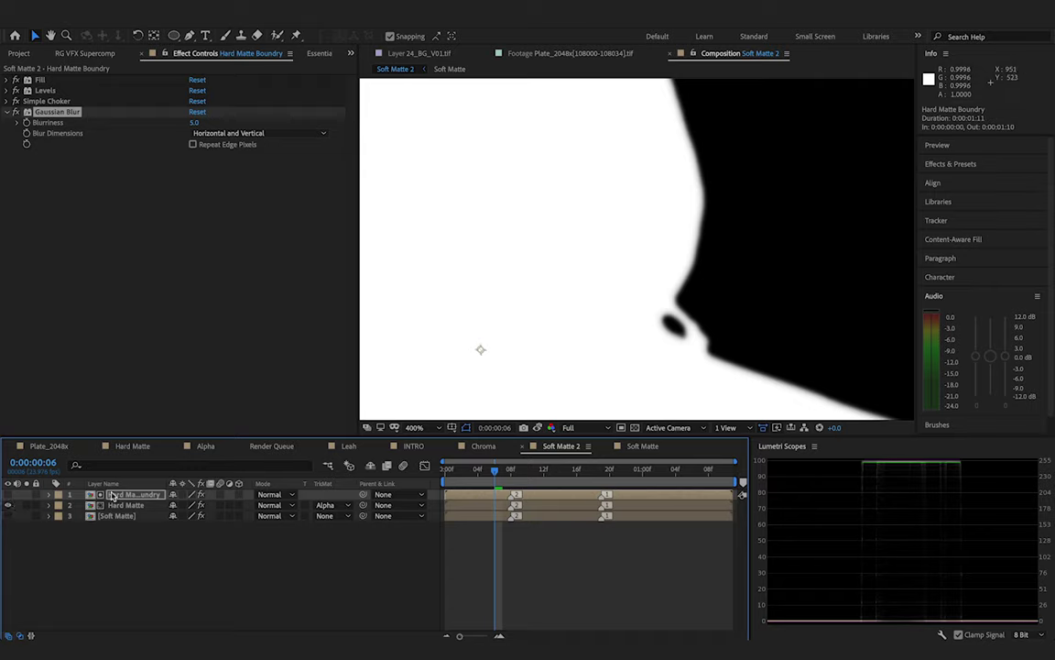
{"action": "left_click", "coordinate": [125, 506]}
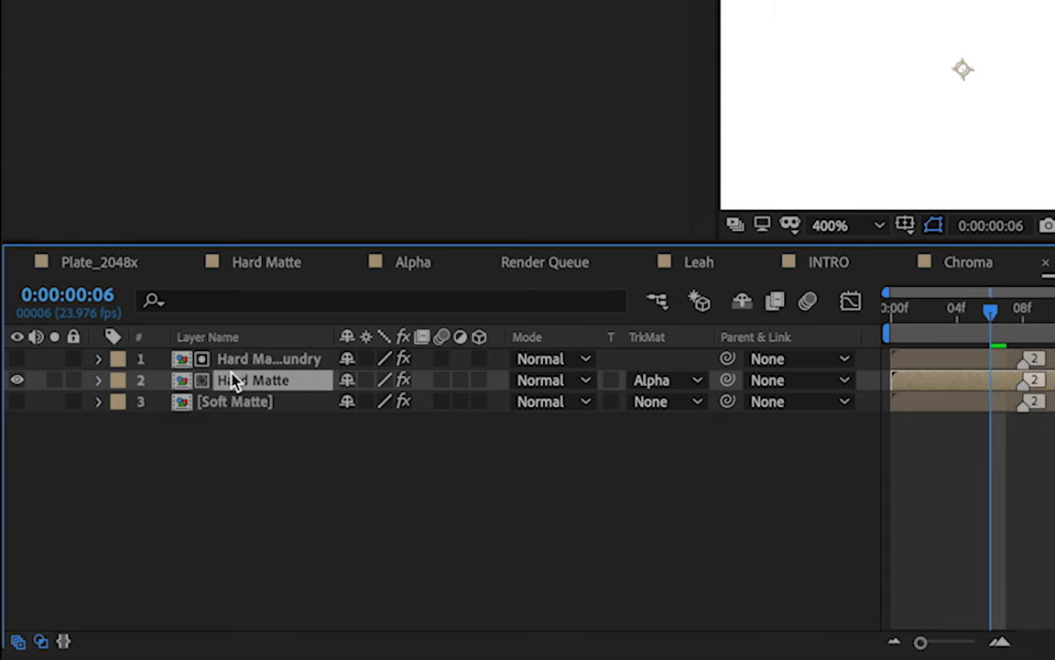
{"action": "left_click", "coordinate": [237, 359]}
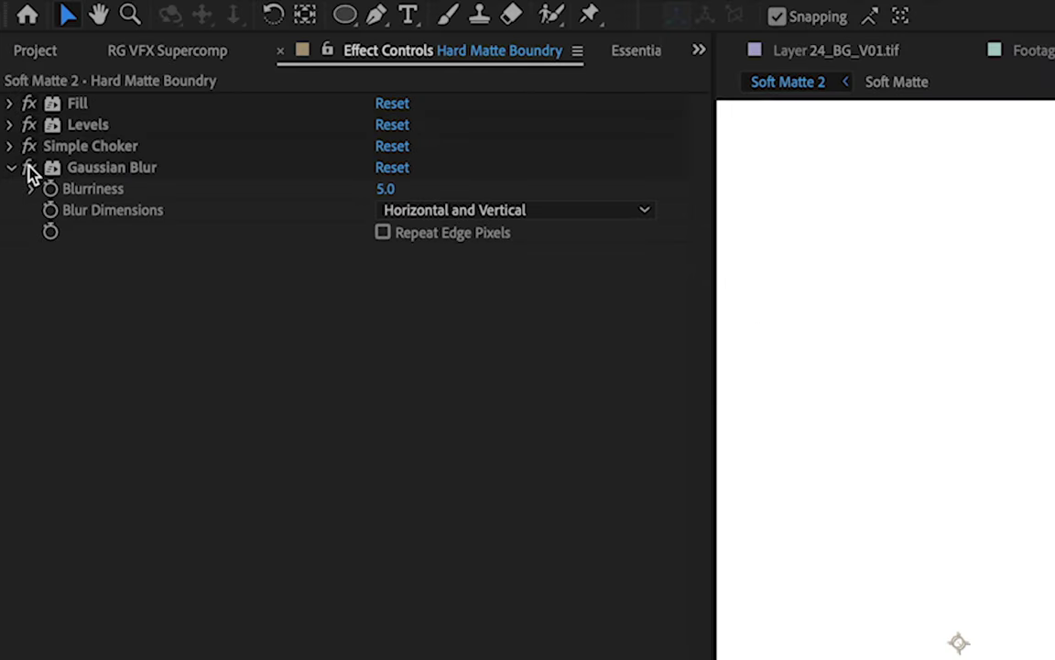
Compare the Hard Matte Boundry's Gaussian Blur off and on, and make the Soft Matte layer visible
{"action": "left_click", "coordinate": [28, 167]}
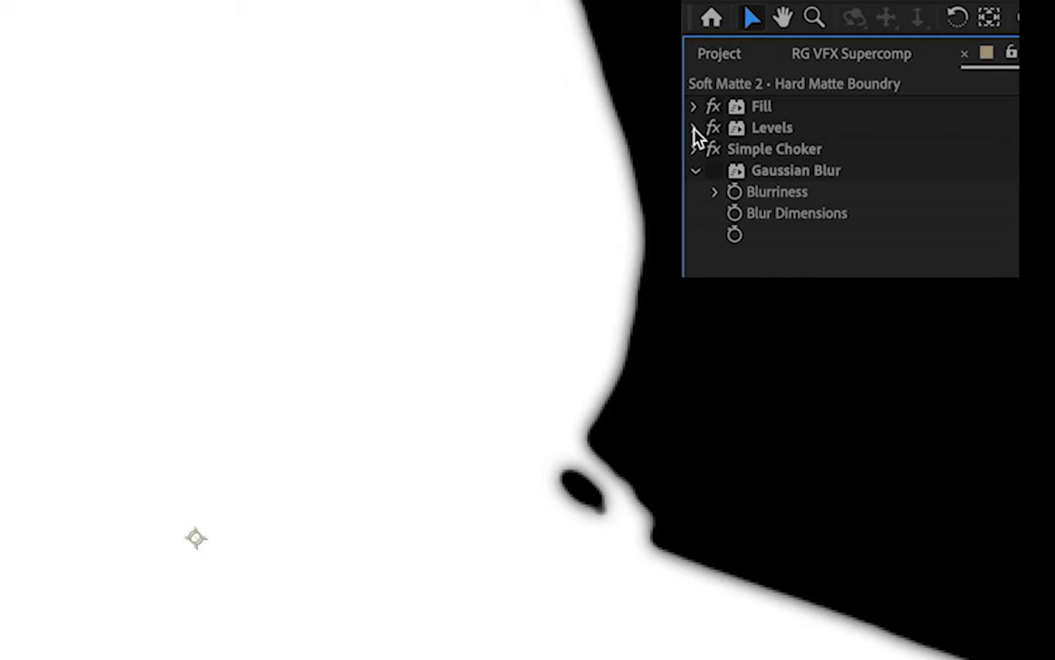
{"action": "left_click", "coordinate": [715, 171]}
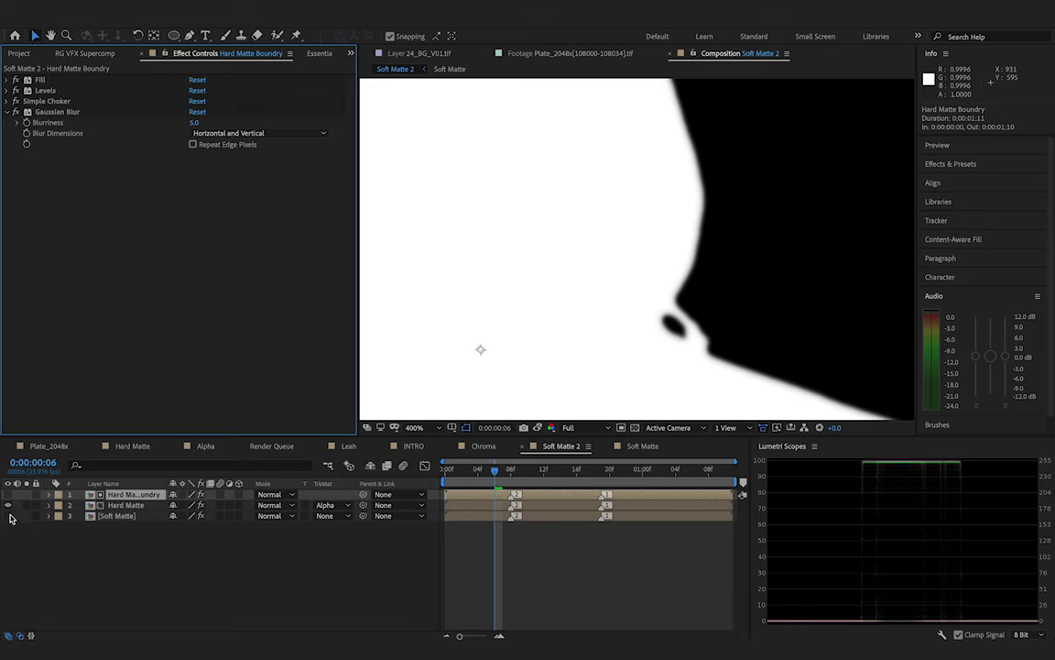
{"action": "left_click", "coordinate": [8, 516]}
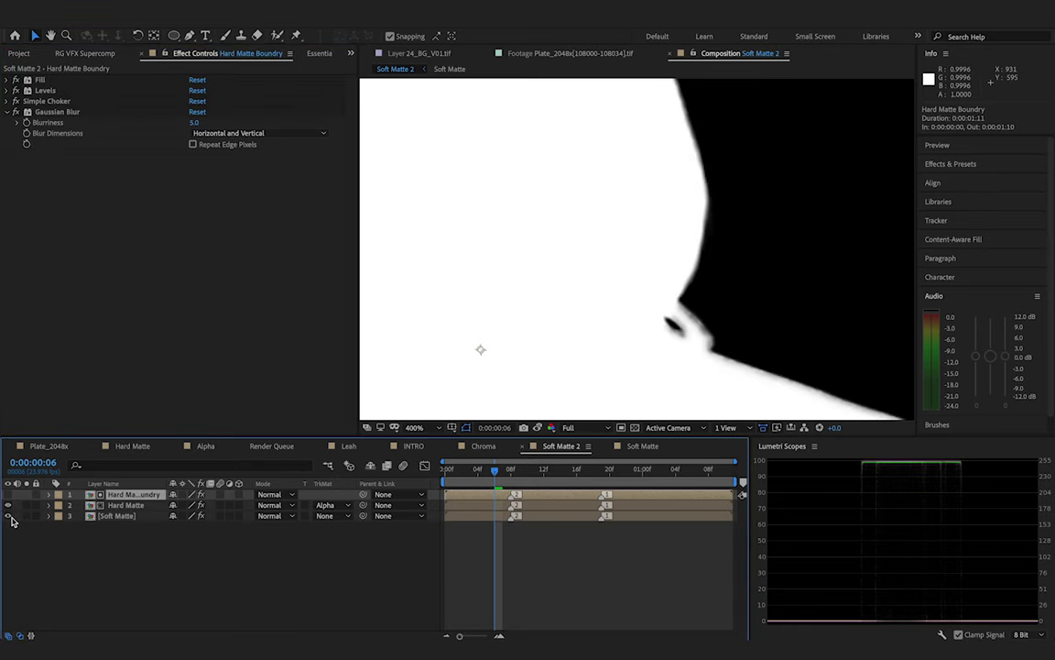
Toggle the Hard Matte's visibility to compare the Soft Matte alone with the combined matte
{"action": "left_click", "coordinate": [8, 504]}
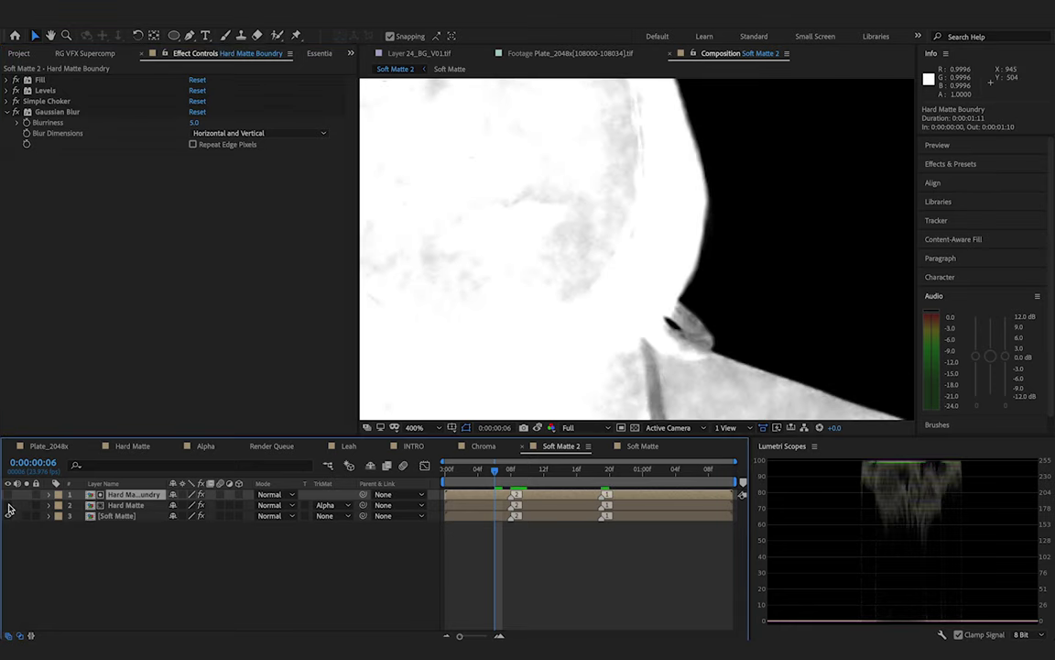
{"action": "left_click", "coordinate": [8, 505]}
{"action": "left_click", "coordinate": [8, 506]}
{"action": "left_click", "coordinate": [8, 506]}
{"action": "left_click", "coordinate": [8, 506]}
{"action": "left_click", "coordinate": [8, 505]}
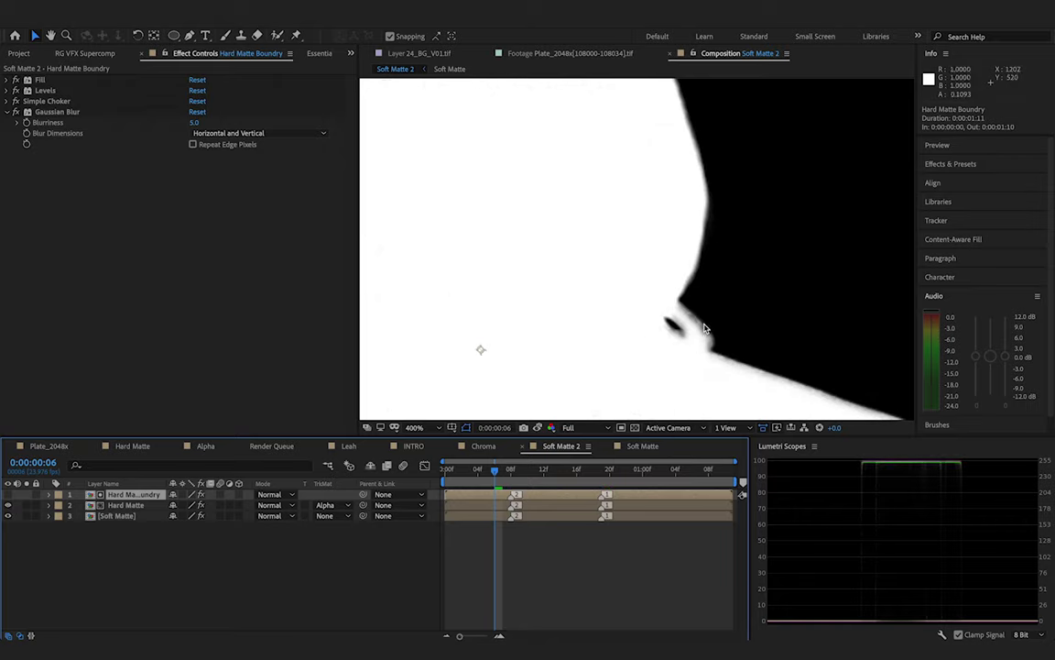
Set the Hard Matte Boundry's Gaussian Blur Blurriness to 3.0 and check the matte at 0:00:00:19
{"action": "scroll", "coordinate": [694, 179], "scroll_direction": "down", "scroll_amount": 2}
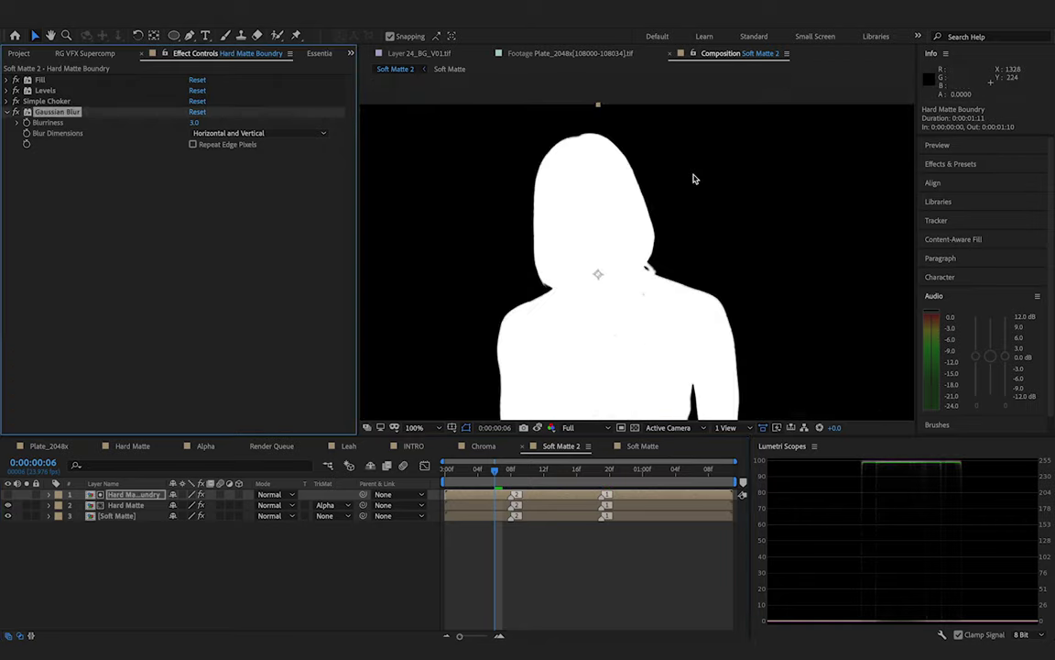
{"action": "scroll", "coordinate": [695, 178], "scroll_direction": "up", "scroll_amount": 2}
{"action": "scroll", "coordinate": [695, 179], "scroll_direction": "down", "scroll_amount": 1}
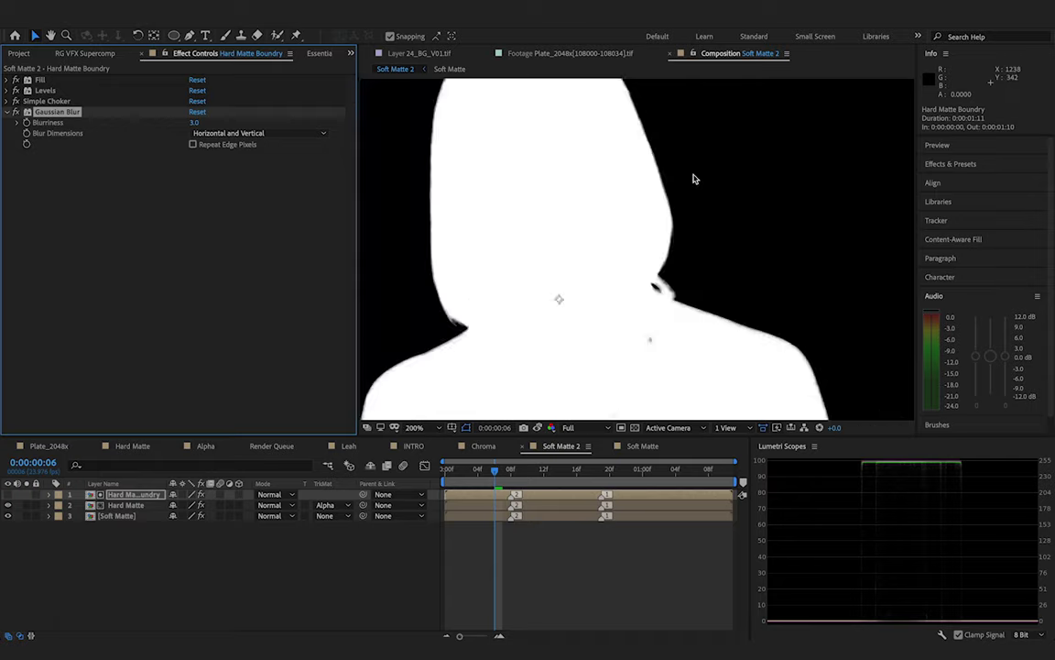
{"action": "scroll", "coordinate": [694, 179], "scroll_direction": "up", "scroll_amount": 1}
{"action": "left_click", "coordinate": [602, 472]}
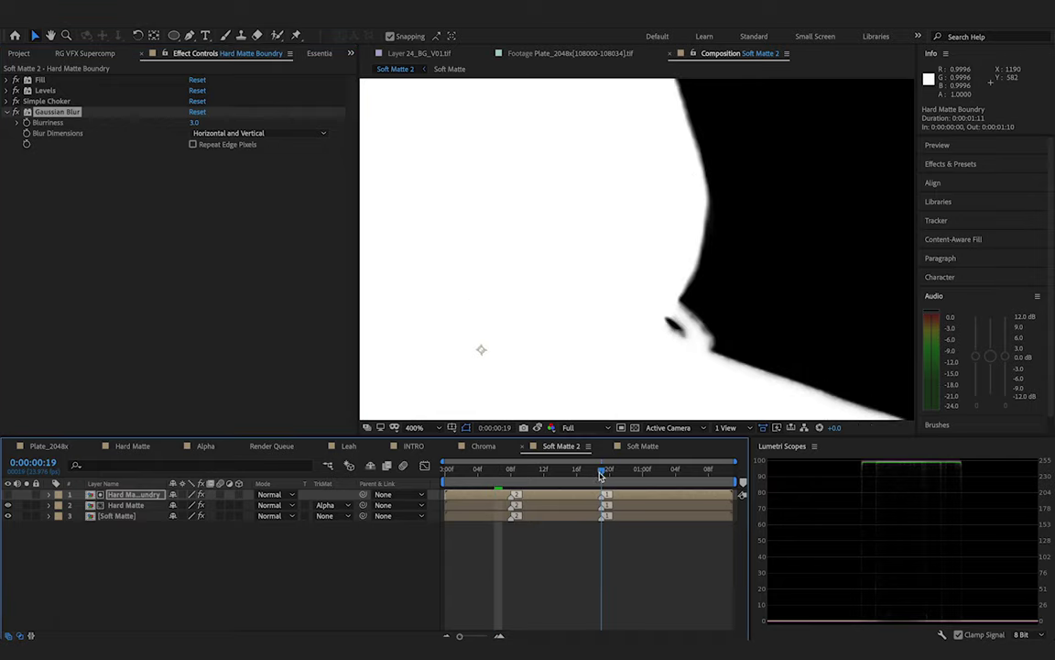
{"action": "left_click_drag", "start_coordinate": [515, 259], "coordinate": [936, 261]}
{"action": "scroll", "coordinate": [666, 228], "scroll_direction": "down", "scroll_amount": 2}
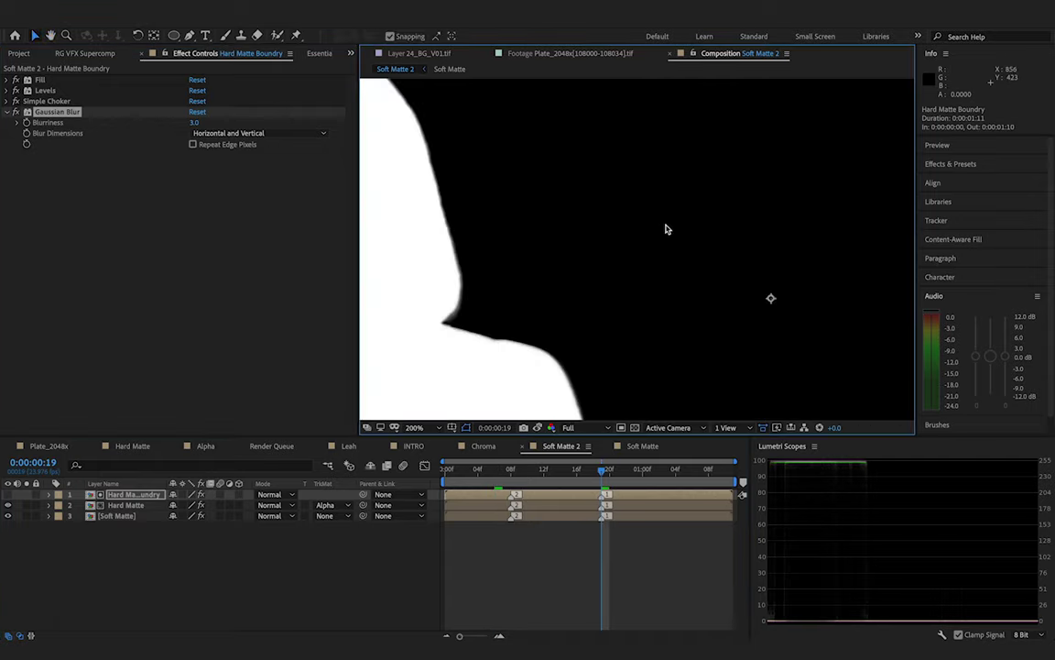
{"action": "left_click_drag", "start_coordinate": [507, 326], "coordinate": [594, 251]}
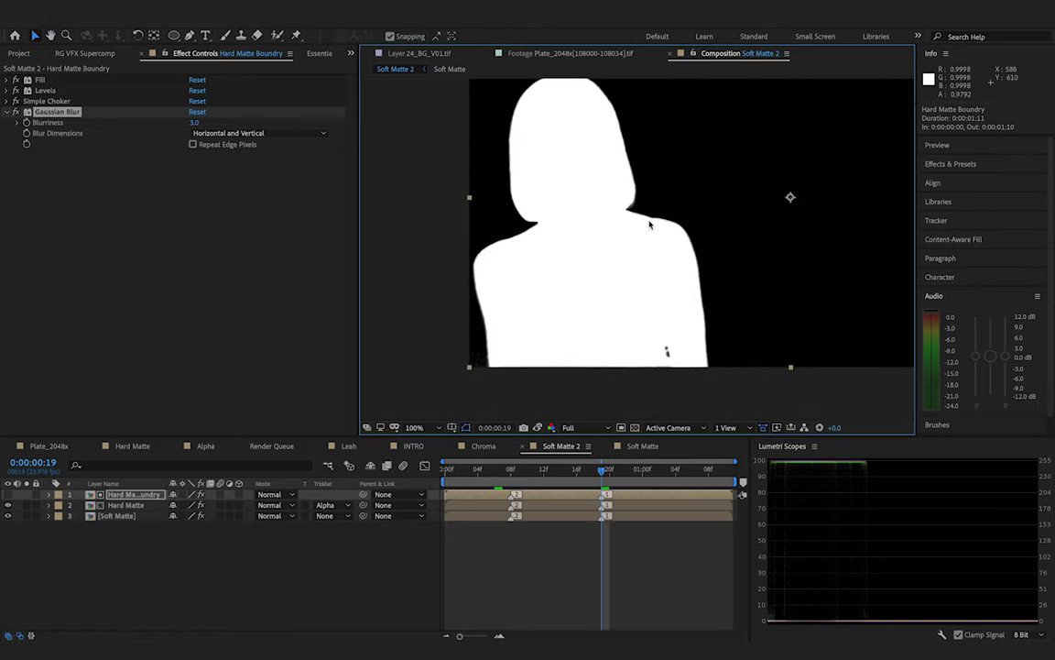
Examine the corner between the hair and shoulder up close with the Hard Matte shown and hidden
{"action": "scroll", "coordinate": [649, 225], "scroll_direction": "up", "scroll_amount": 3}
{"action": "key", "text": "space"}
{"action": "left_click_drag", "start_coordinate": [726, 145], "coordinate": [728, 414]}
{"action": "key", "text": "v"}
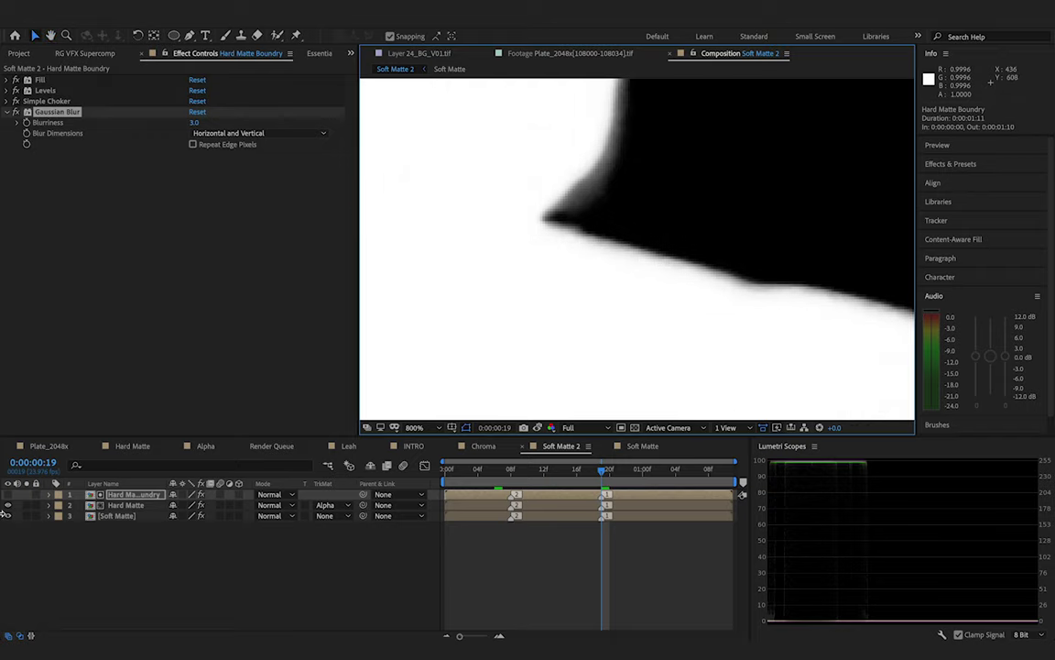
{"action": "left_click", "coordinate": [8, 515]}
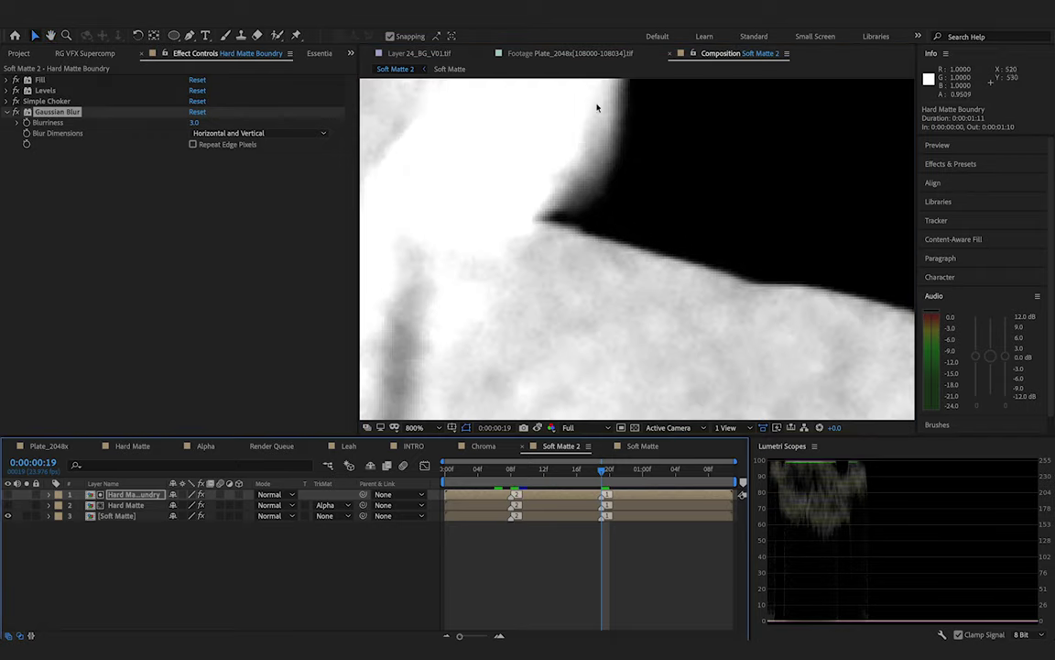
{"action": "left_click", "coordinate": [8, 515]}
Select the Hard Matte layer and hide it so that only the Soft Matte shows at the hair and shoulder corner
{"action": "left_click", "coordinate": [126, 505]}
{"action": "scroll", "coordinate": [556, 223], "scroll_direction": "down", "scroll_amount": 6}
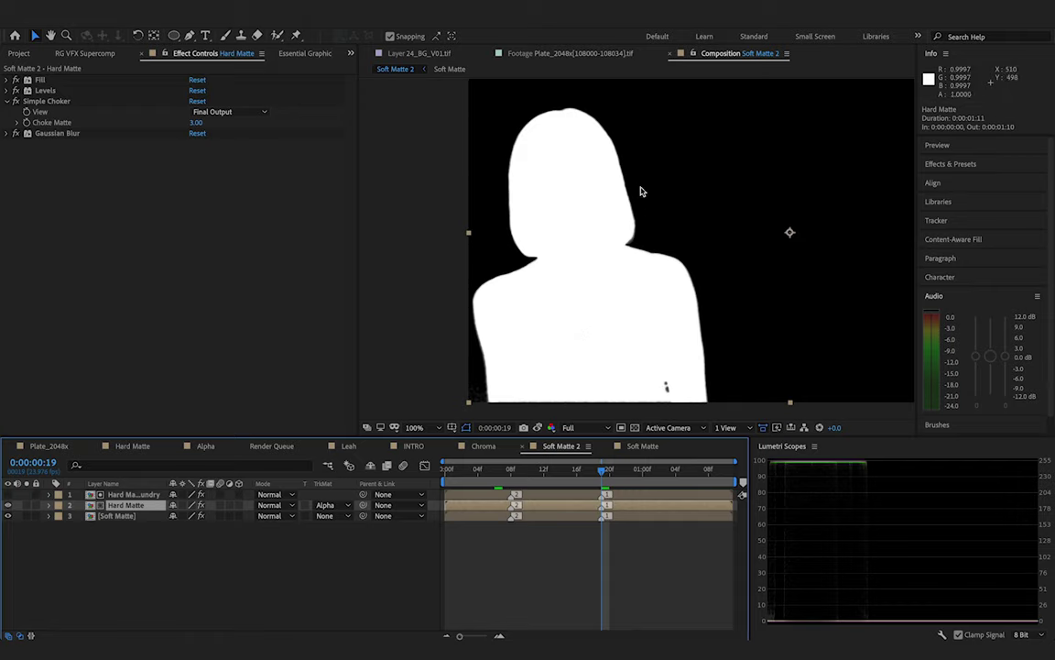
{"action": "left_click", "coordinate": [7, 505]}
{"action": "left_click", "coordinate": [8, 515]}
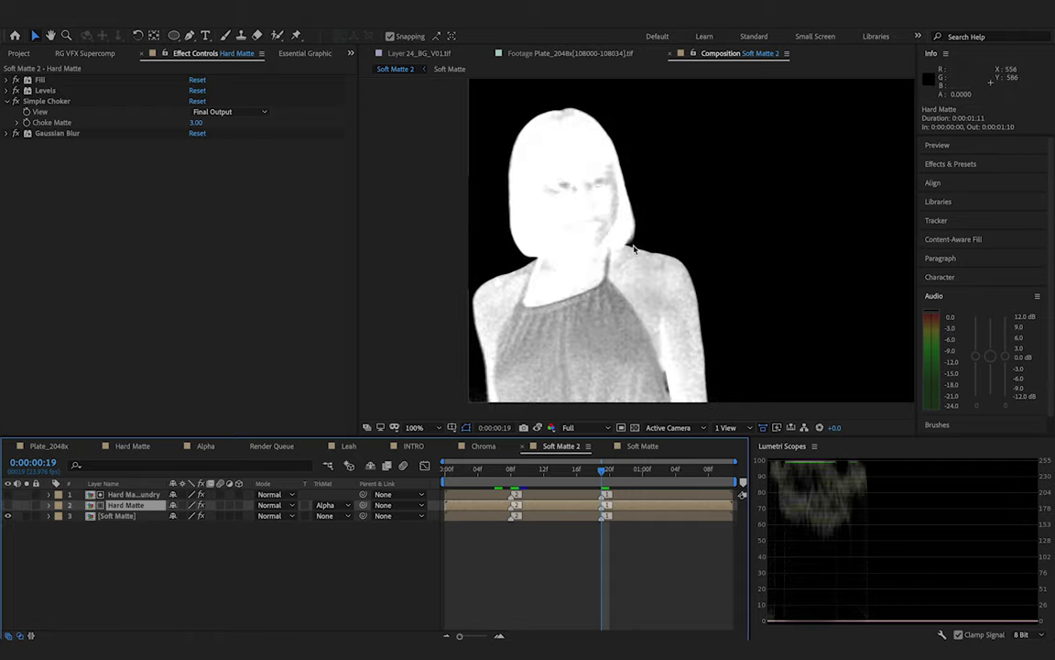
{"action": "scroll", "coordinate": [622, 245], "scroll_direction": "up", "scroll_amount": 2}
{"action": "scroll", "coordinate": [622, 244], "scroll_direction": "up", "scroll_amount": 3}
Draw a closed Pen mask on the Hard Matte along the inside of the hair's edge, from the shoulder corner upward and around outside
{"action": "left_click", "coordinate": [190, 35]}
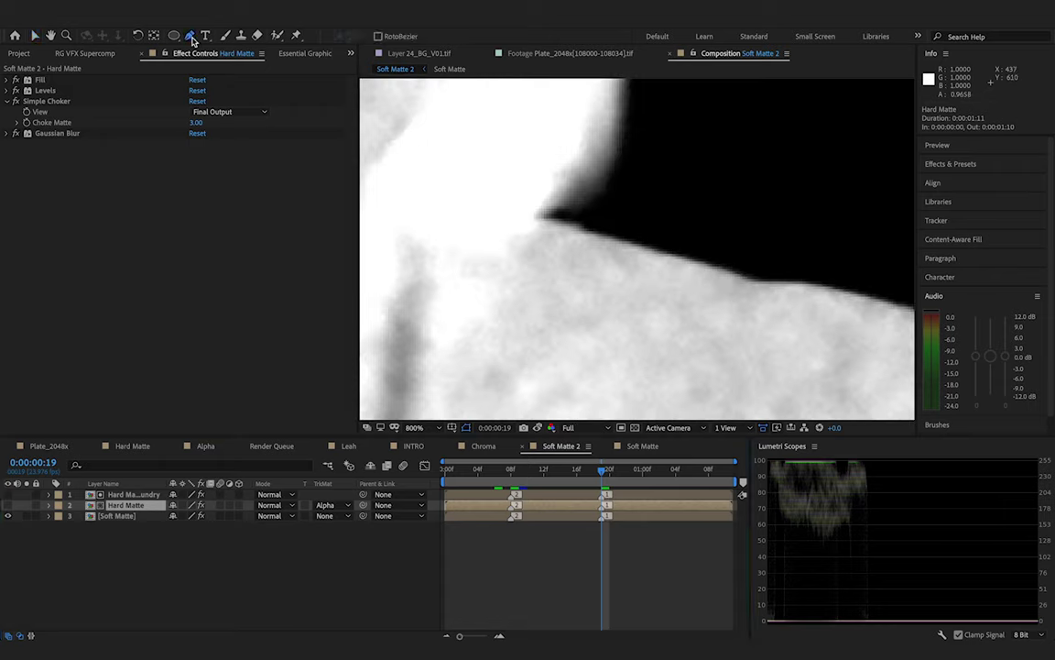
{"action": "left_click_drag", "start_coordinate": [529, 219], "coordinate": [563, 175]}
{"action": "left_click_drag", "start_coordinate": [646, 147], "coordinate": [661, 476]}
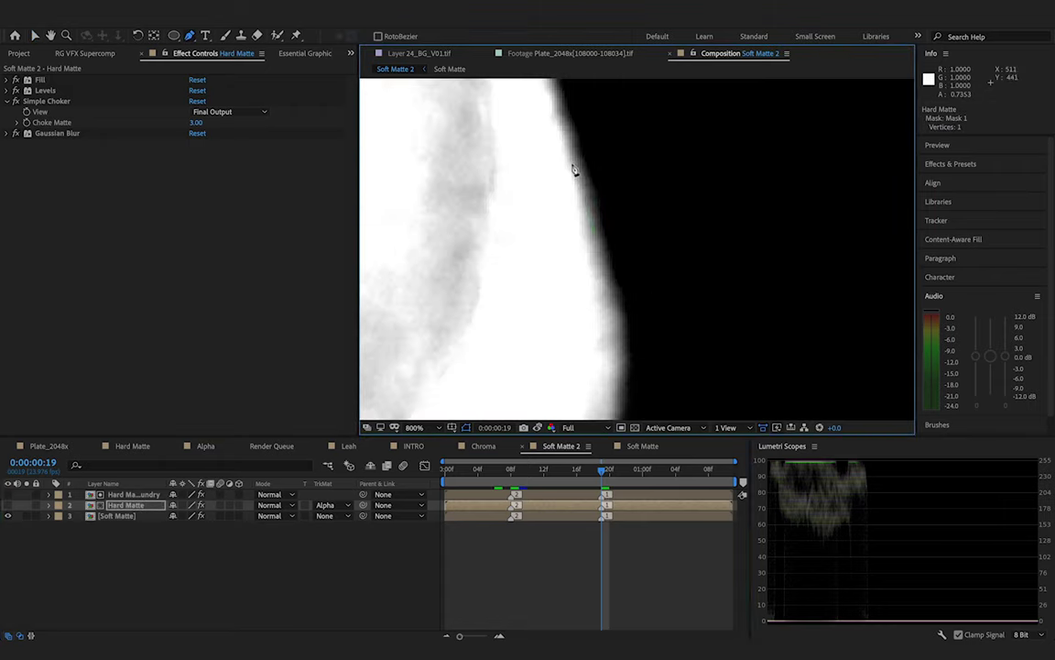
{"action": "left_click_drag", "start_coordinate": [570, 218], "coordinate": [533, 38]}
{"action": "scroll", "coordinate": [523, 148], "scroll_direction": "down", "scroll_amount": 4}
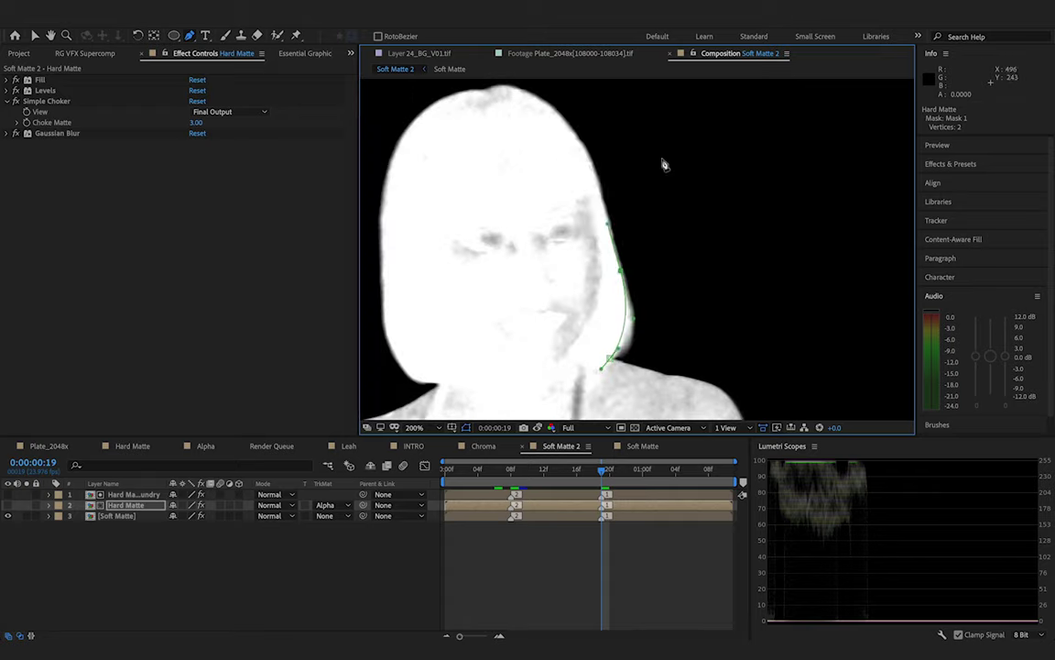
{"action": "left_click", "coordinate": [584, 138]}
{"action": "left_click", "coordinate": [678, 161]}
{"action": "left_click_drag", "start_coordinate": [679, 403], "coordinate": [677, 358]}
{"action": "left_click", "coordinate": [610, 359]}
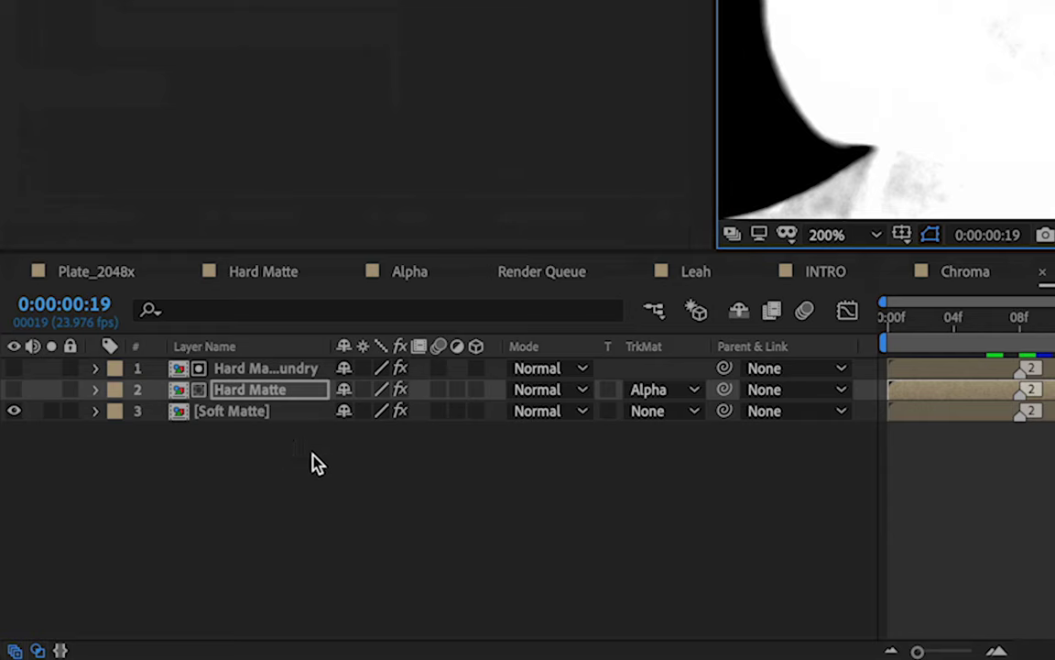
Reveal Mask 1 on the Hard Matte layer and set its mode to None
{"action": "left_click", "coordinate": [295, 396]}
{"action": "key", "text": "m"}
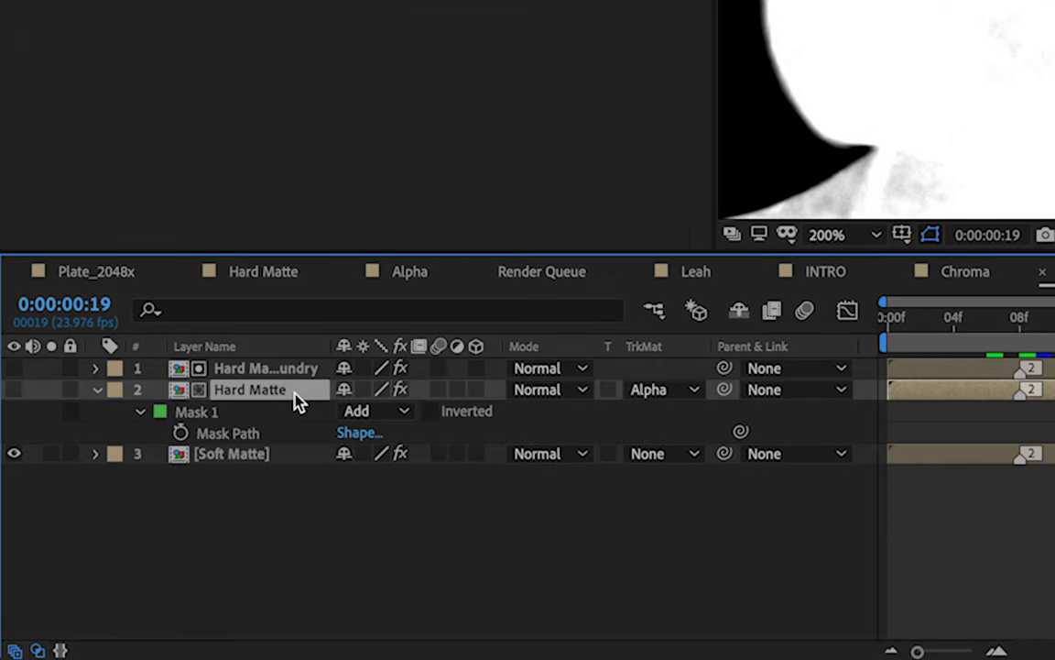
{"action": "left_click", "coordinate": [364, 412]}
{"action": "left_click", "coordinate": [383, 495]}
{"action": "left_click", "coordinate": [375, 411]}
{"action": "left_click", "coordinate": [361, 444]}
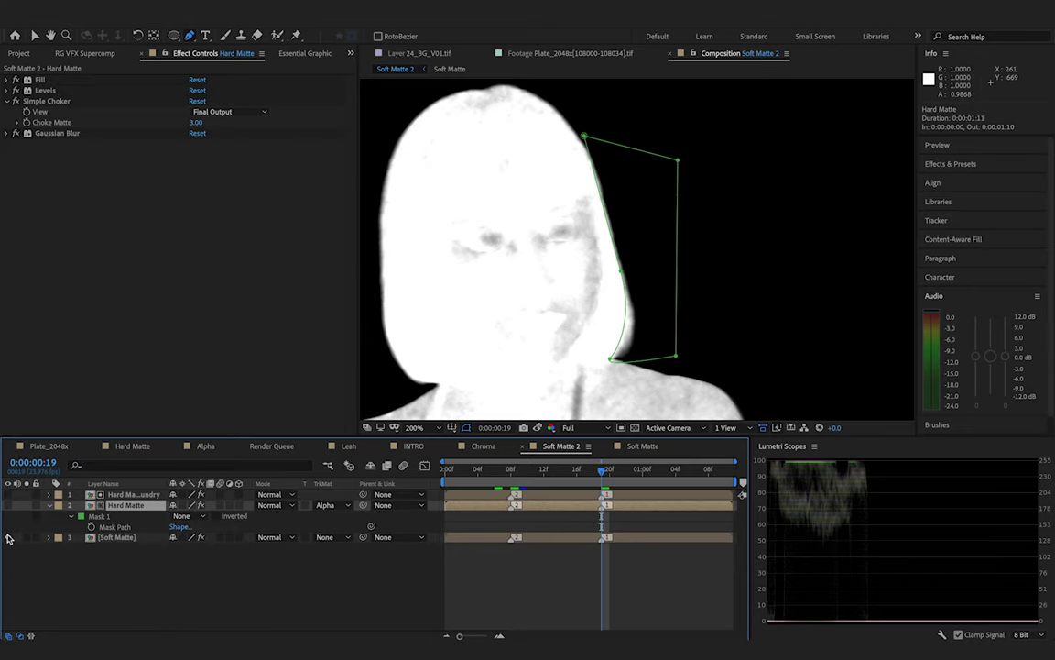
Show only the Hard Matte and set Mask 1's mode to Subtract, undoing the stray mask point
{"action": "left_click", "coordinate": [9, 537]}
{"action": "left_click", "coordinate": [8, 537]}
{"action": "left_click", "coordinate": [10, 507]}
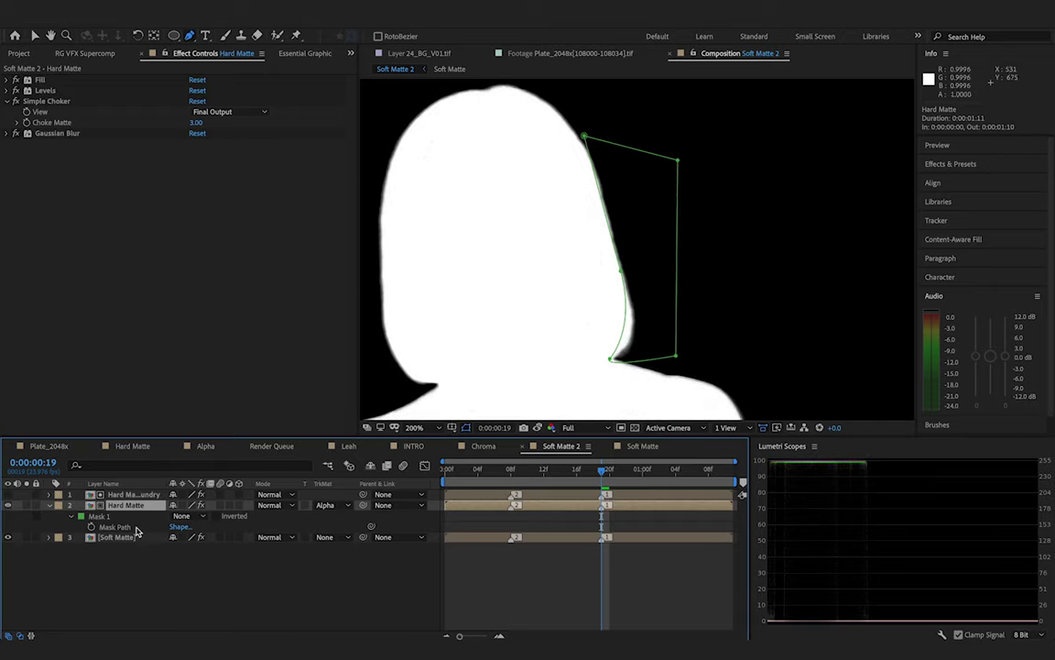
{"action": "left_click", "coordinate": [7, 537]}
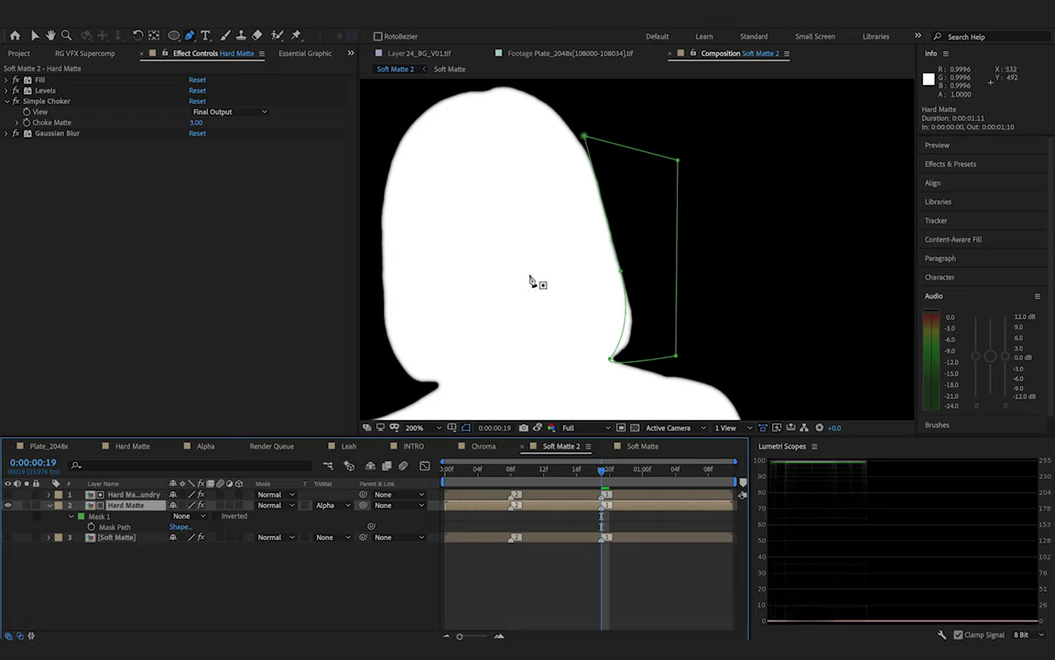
{"action": "left_click", "coordinate": [183, 516]}
{"action": "left_click", "coordinate": [198, 561]}
{"action": "left_click", "coordinate": [752, 310]}
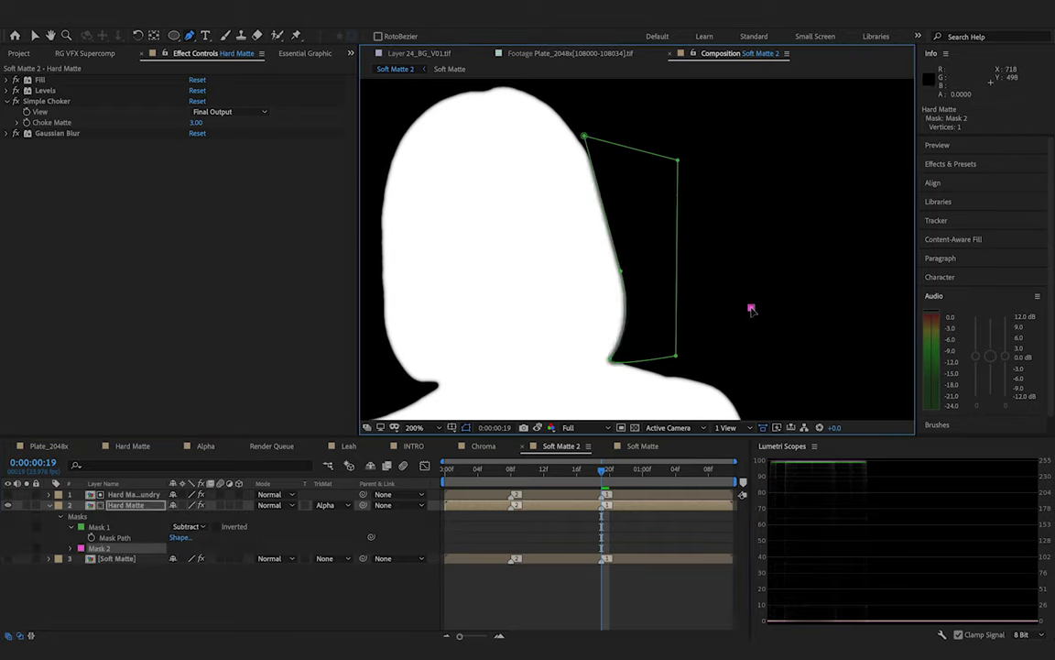
{"action": "key", "text": "ctrl+z"}
{"action": "left_click", "coordinate": [154, 615]}
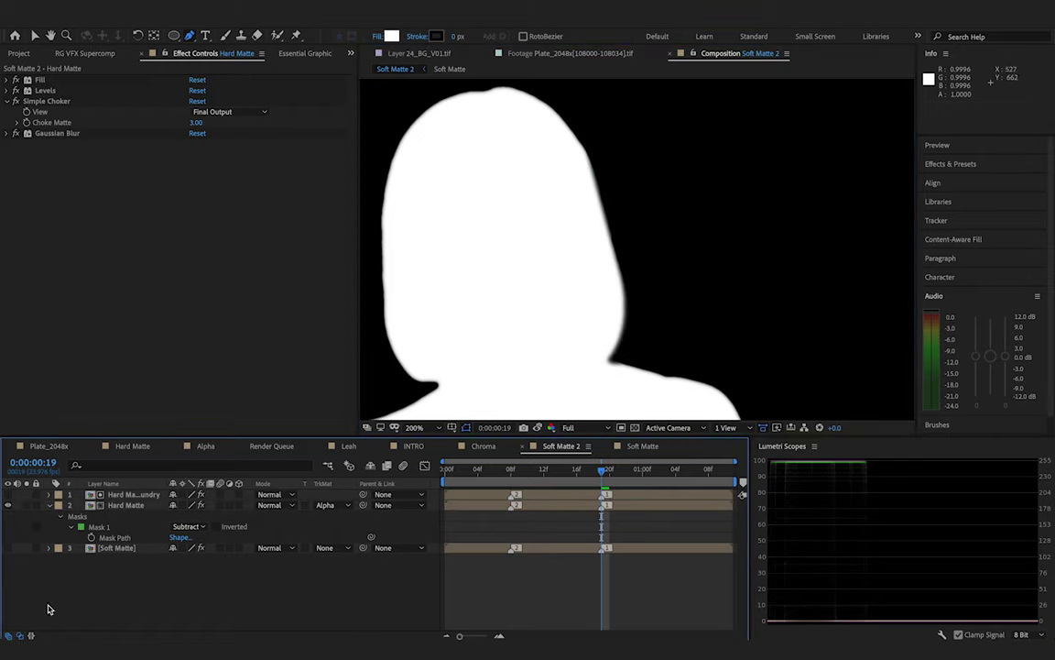
Turn the Soft Matte back on, comparing the hair edge with and without it, and select Mask 1
{"action": "left_click", "coordinate": [11, 550]}
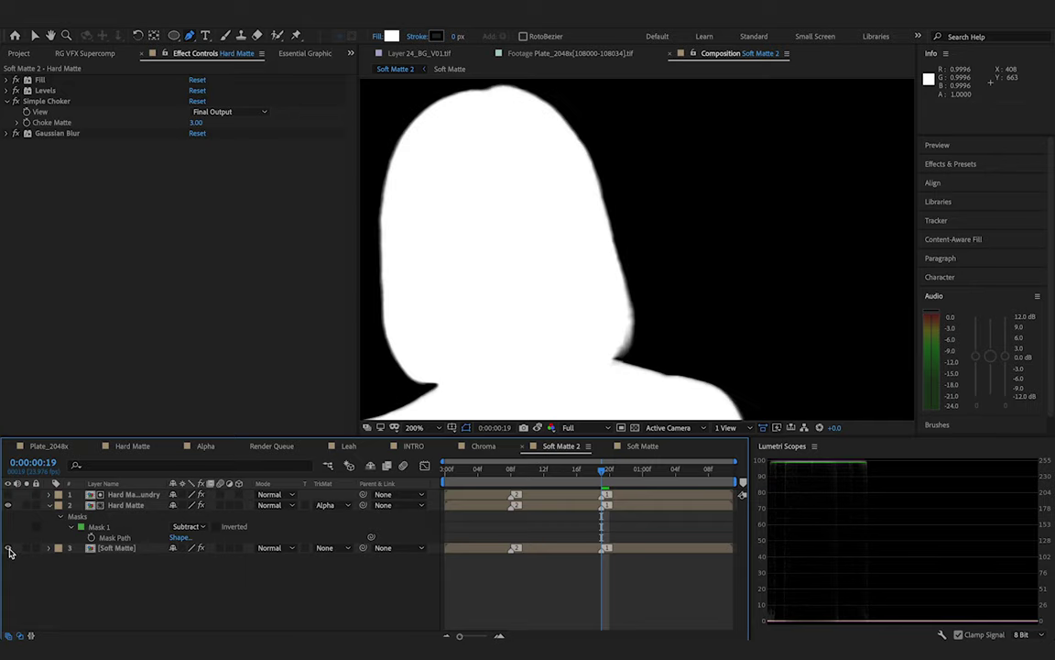
{"action": "left_click", "coordinate": [11, 549]}
{"action": "left_click", "coordinate": [11, 550]}
{"action": "left_click", "coordinate": [11, 550]}
{"action": "left_click", "coordinate": [9, 548]}
{"action": "left_click", "coordinate": [101, 527]}
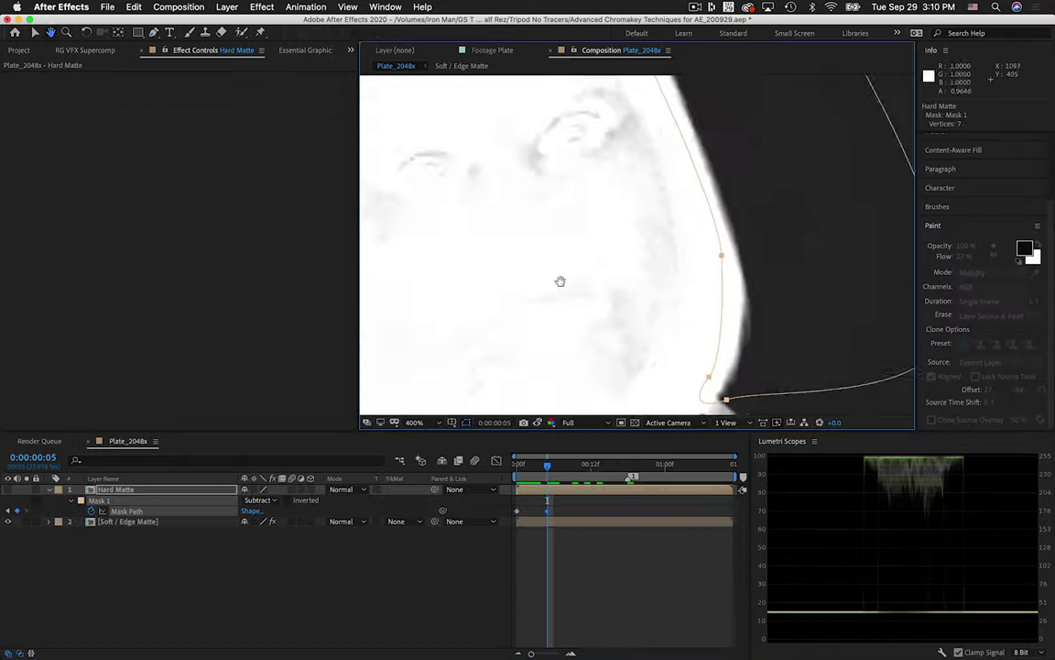
Advance to 0:00:00:22 in Plate_2048x and move and rotate Mask 1 to follow the hair's edge, keyframing its path
{"action": "key", "text": "super+Right"}
{"action": "key", "text": "super+Right"}
{"action": "key", "text": "super+Right"}
{"action": "key", "text": "super+Right"}
{"action": "key", "text": "super+Right"}
{"action": "double_click", "coordinate": [711, 364]}
{"action": "left_click_drag", "start_coordinate": [711, 364], "coordinate": [438, 261]}
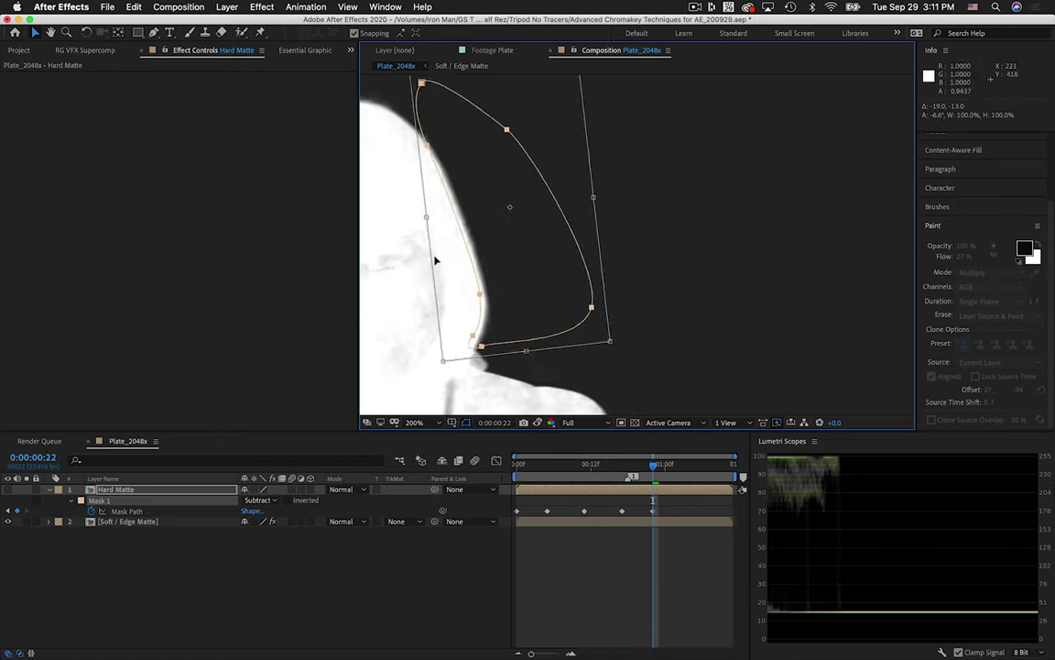
Advance through the following frames and reposition Mask 1 along the moving hair edge
{"action": "left_click_drag", "start_coordinate": [605, 301], "coordinate": [794, 300]}
{"action": "key", "text": "super+Right"}
{"action": "key", "text": "super+Right"}
{"action": "key", "text": "super+Right"}
{"action": "key", "text": "super+Right"}
{"action": "left_click_drag", "start_coordinate": [668, 292], "coordinate": [589, 292]}
{"action": "left_click_drag", "start_coordinate": [617, 125], "coordinate": [479, 234]}
Step back through the frames to examine how well Mask 1 follows the hair's edge
{"action": "key", "text": "super+Right"}
{"action": "key", "text": "super+Left"}
{"action": "key", "text": "super+Left"}
{"action": "key", "text": "super+Left"}
{"action": "key", "text": "super+Left"}
{"action": "key", "text": "super+Left"}
{"action": "key", "text": "super+Left"}
{"action": "key", "text": "super+Left"}
{"action": "key", "text": "super+Left"}
{"action": "key", "text": "super+Left"}
{"action": "key", "text": "super+Left"}
{"action": "key", "text": "super+Left"}
{"action": "key", "text": "super+Left"}
{"action": "key", "text": "super+Left"}
{"action": "key", "text": "super+Left"}
{"action": "left_click_drag", "start_coordinate": [806, 275], "coordinate": [412, 275]}
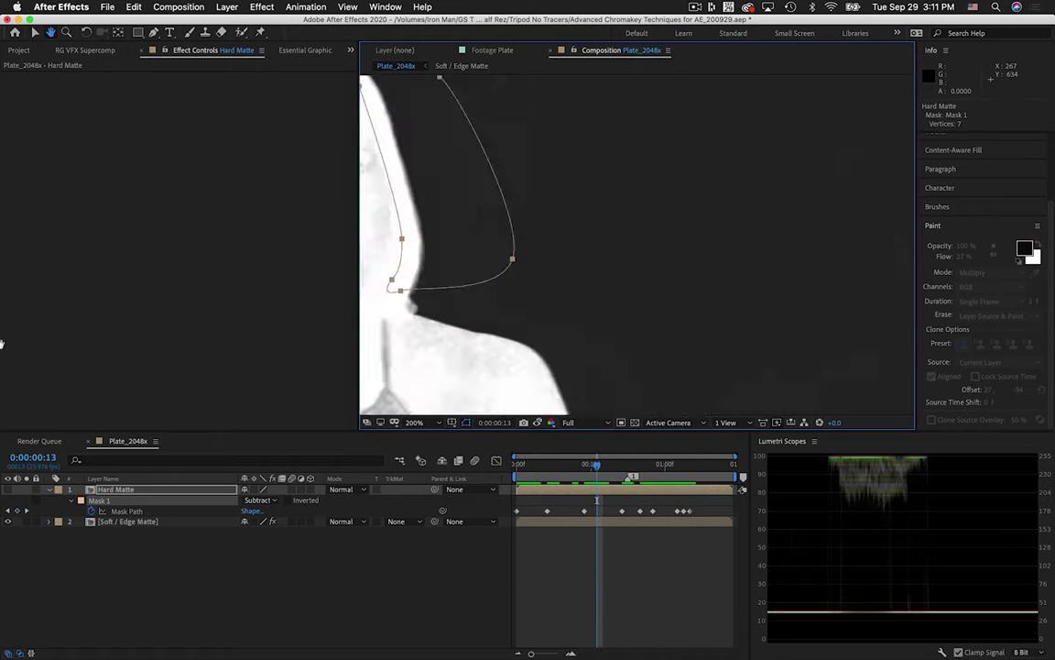
Return to the earlier frames and adjust Mask 1's position and rotation against the hair's edge between existing keyframes
{"action": "key", "text": "super+Left"}
{"action": "key", "text": "super+Left"}
{"action": "key", "text": "super+Left"}
{"action": "key", "text": "super+Left"}
{"action": "key", "text": "super+Left"}
{"action": "key", "text": "super+Left"}
{"action": "key", "text": "super+Left"}
{"action": "key", "text": "super+Left"}
{"action": "key", "text": "super+Left"}
{"action": "key", "text": "super+Left"}
{"action": "key", "text": "super+Left"}
{"action": "key", "text": "super+Left"}
{"action": "key", "text": "super+Left"}
{"action": "double_click", "coordinate": [777, 316]}
{"action": "left_click_drag", "start_coordinate": [823, 398], "coordinate": [832, 386]}
Scrub through the whole clip to check the animated hair mask's movement
{"action": "key", "text": "shift+slash"}
{"action": "left_click_drag", "start_coordinate": [578, 465], "coordinate": [604, 474]}
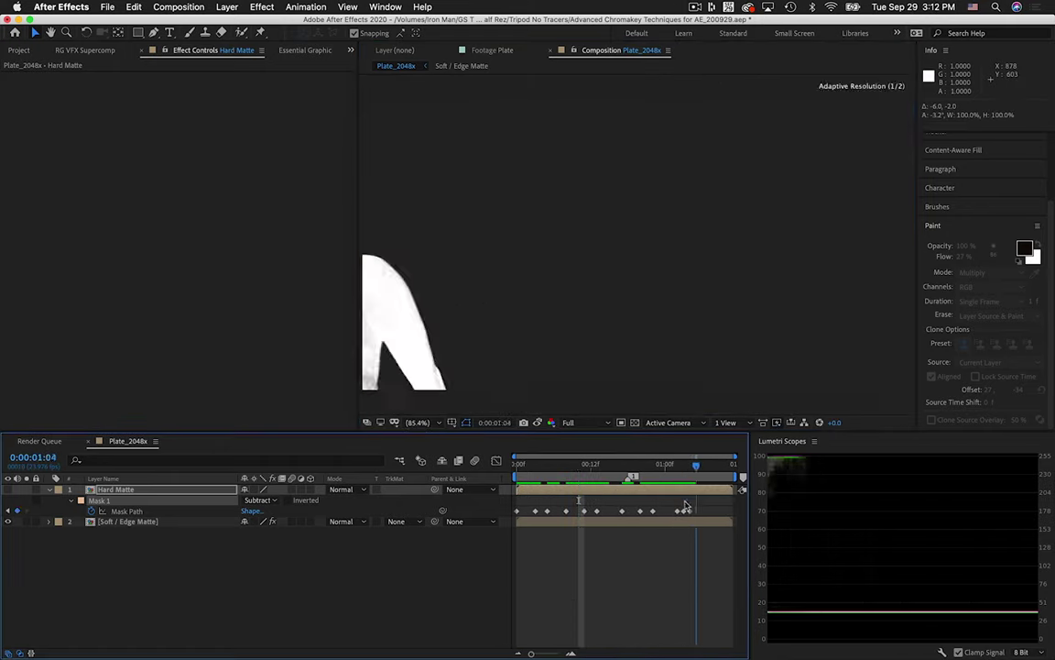
{"action": "left_click", "coordinate": [261, 500]}
{"action": "key", "text": "Escape"}
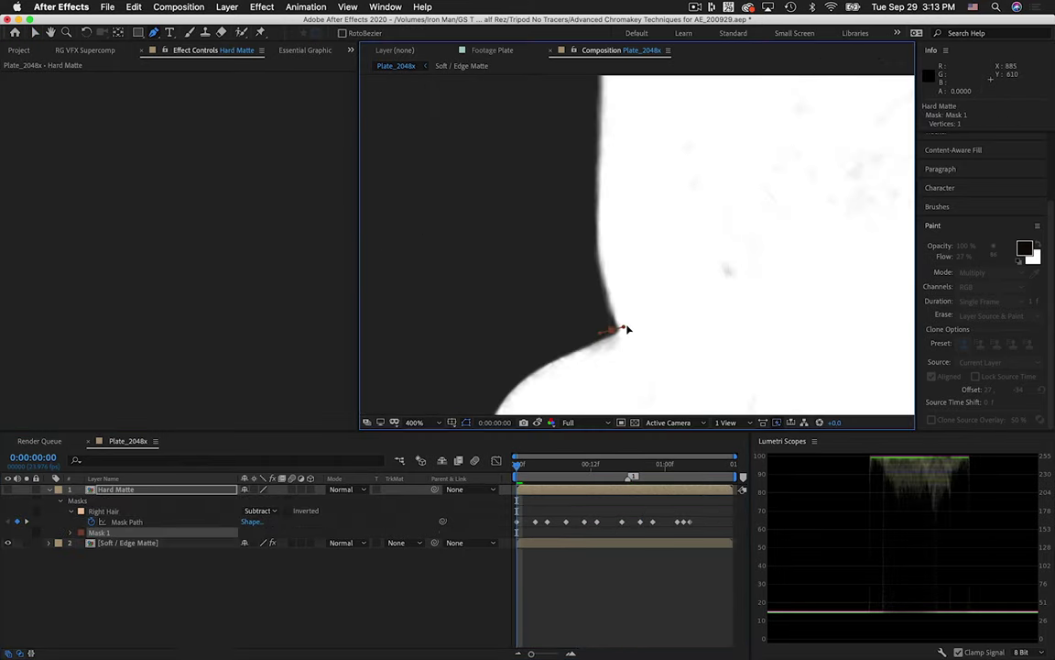
{"action": "key", "text": "m"}
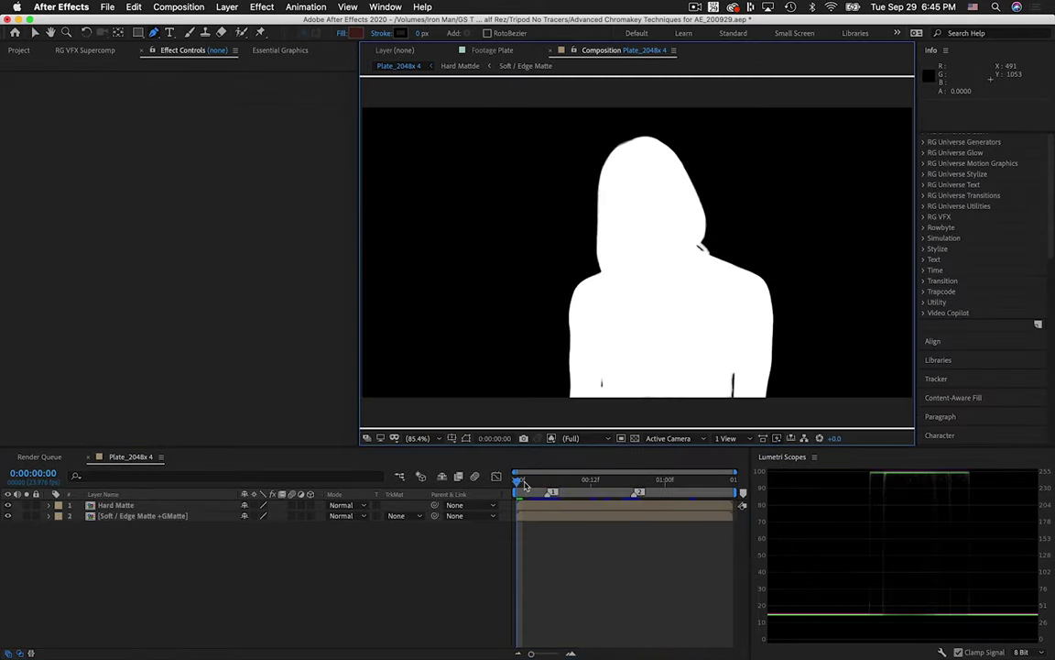
Preview the combined matte and pre-compose the Hard Matte and Soft / Edge Matte layers as "Alpha"
{"action": "mouse_move", "coordinate": [525, 485]}
{"action": "left_mouse_down"}
{"action": "mouse_move", "coordinate": [590, 493]}
{"action": "mouse_move", "coordinate": [526, 497]}
{"action": "left_mouse_up"}
{"action": "key", "text": "space"}
{"action": "left_click_drag", "start_coordinate": [146, 545], "coordinate": [130, 490]}
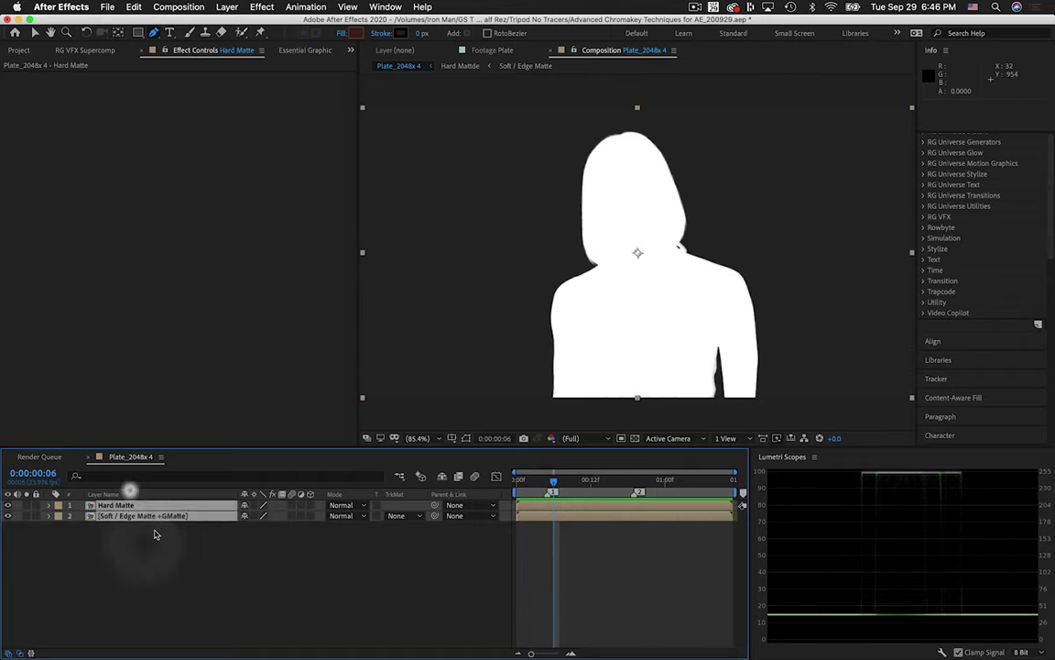
{"action": "right_click", "coordinate": [155, 534]}
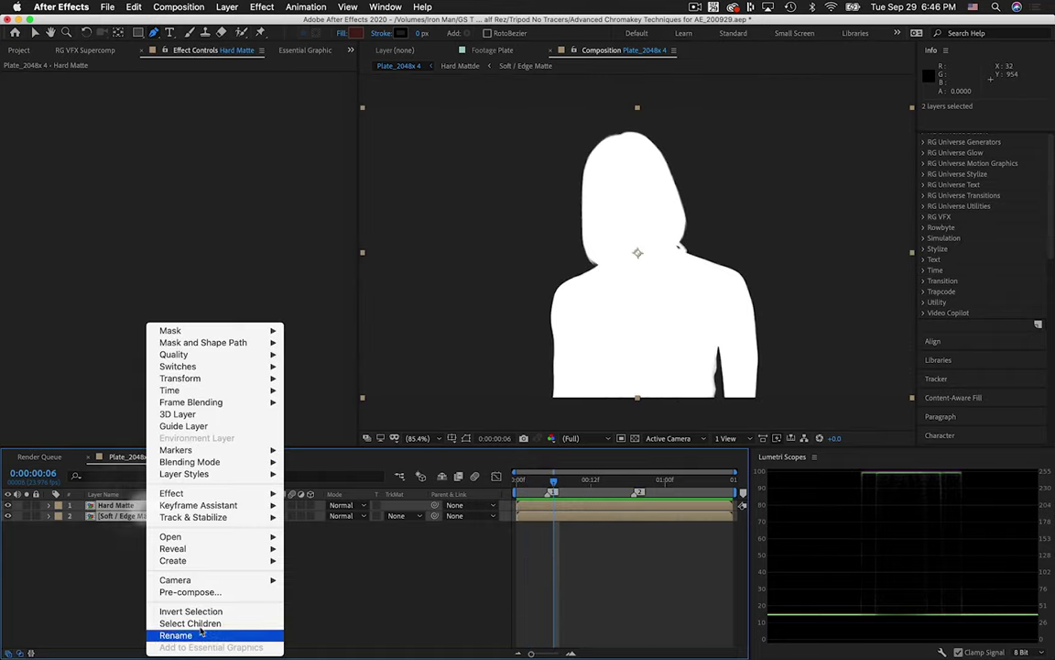
{"action": "left_click", "coordinate": [174, 535]}
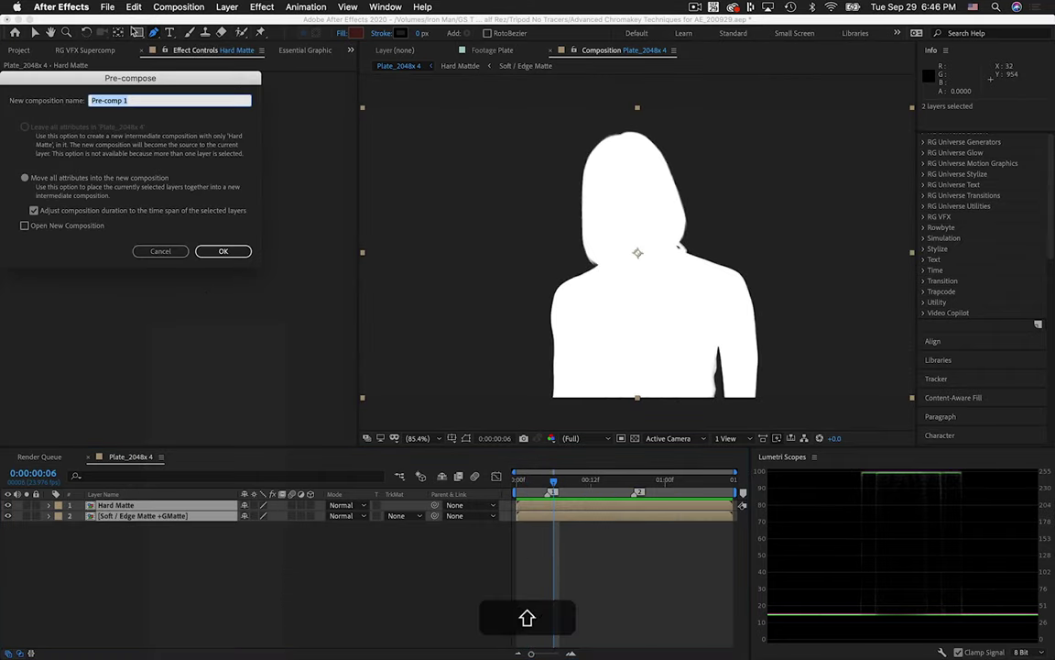
{"action": "type", "text": "Alpha"}
{"action": "key", "text": "Return"}
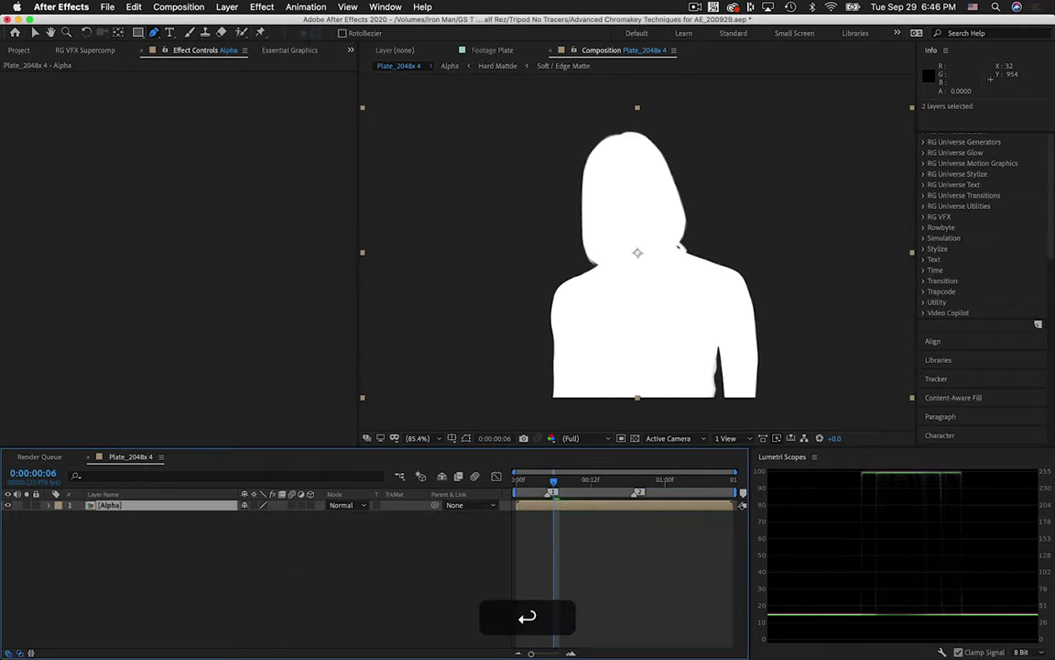
Place the Plate footage beneath the Alpha layer and give it an Alpha Matte track matte from Alpha
{"action": "left_click", "coordinate": [18, 50]}
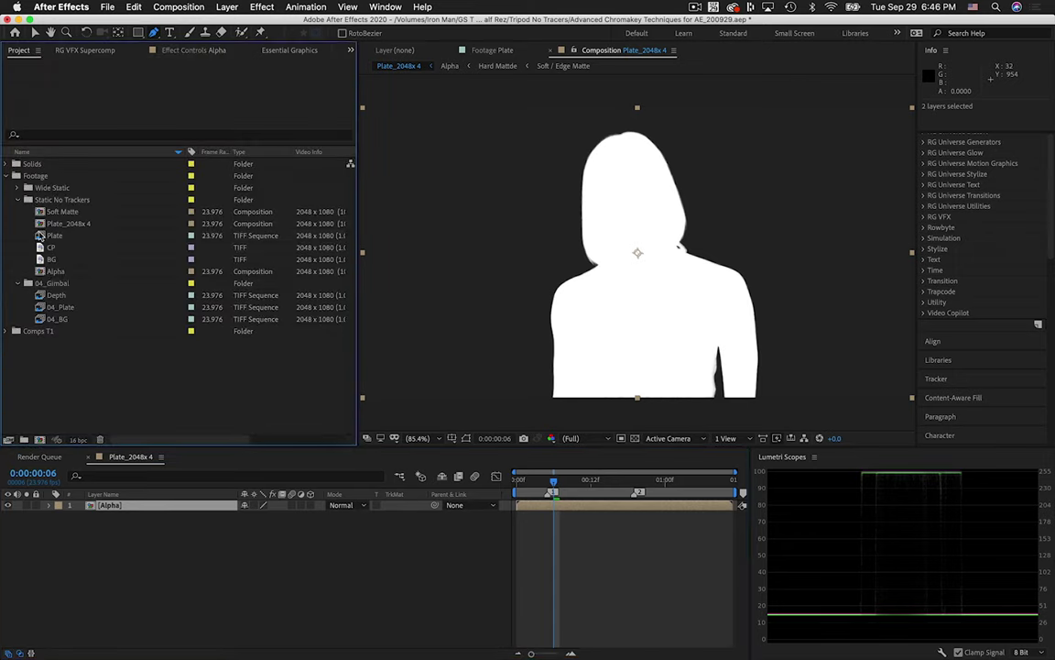
{"action": "left_click_drag", "start_coordinate": [40, 236], "coordinate": [110, 518]}
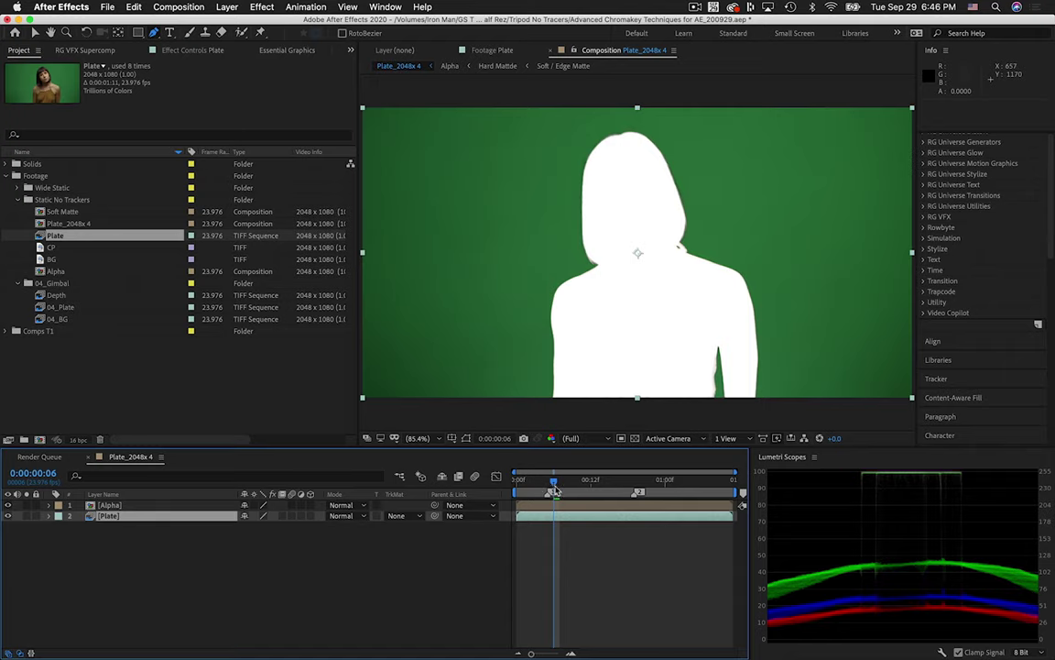
{"action": "left_click_drag", "start_coordinate": [555, 488], "coordinate": [485, 490]}
{"action": "left_click", "coordinate": [401, 515]}
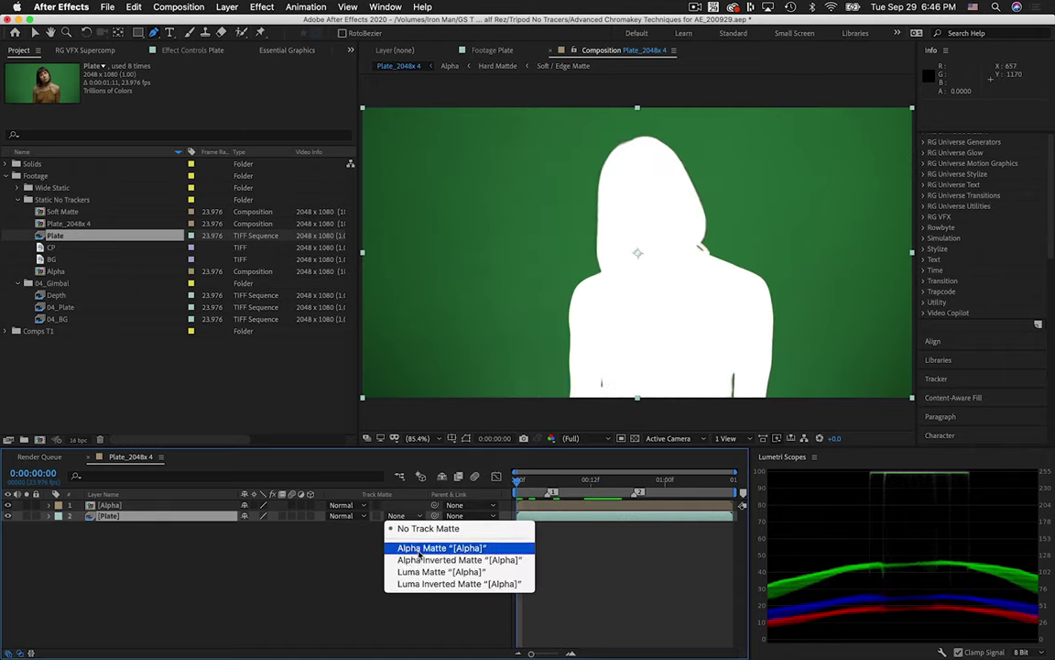
{"action": "left_click", "coordinate": [430, 548]}
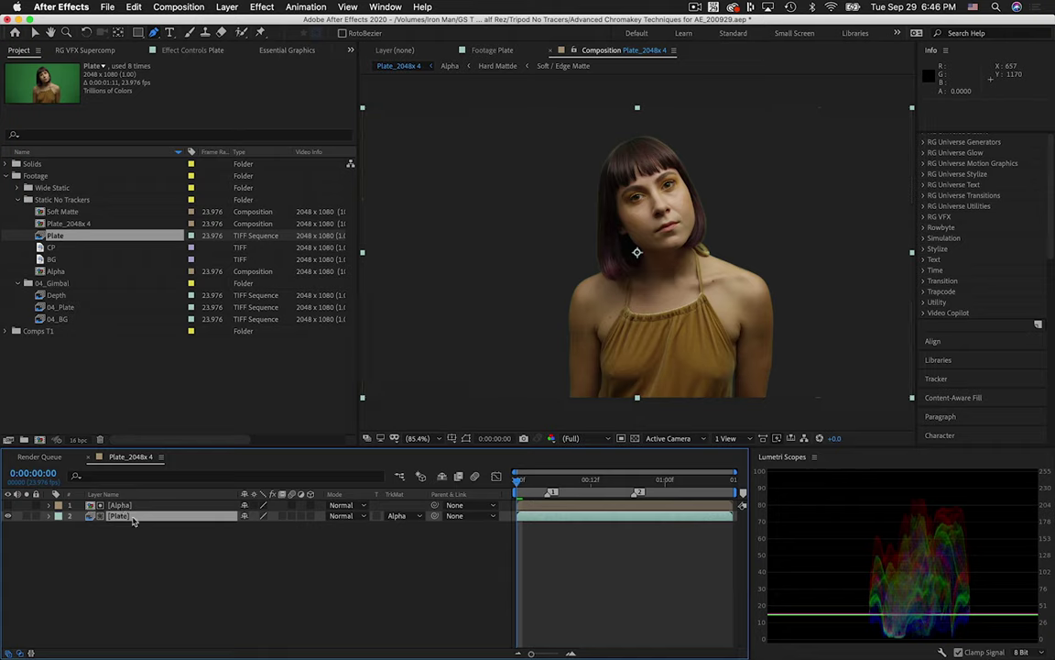
Check the keyed result at a later frame and apply Advanced Spill Suppressor to the Plate layer
{"action": "left_click", "coordinate": [635, 478]}
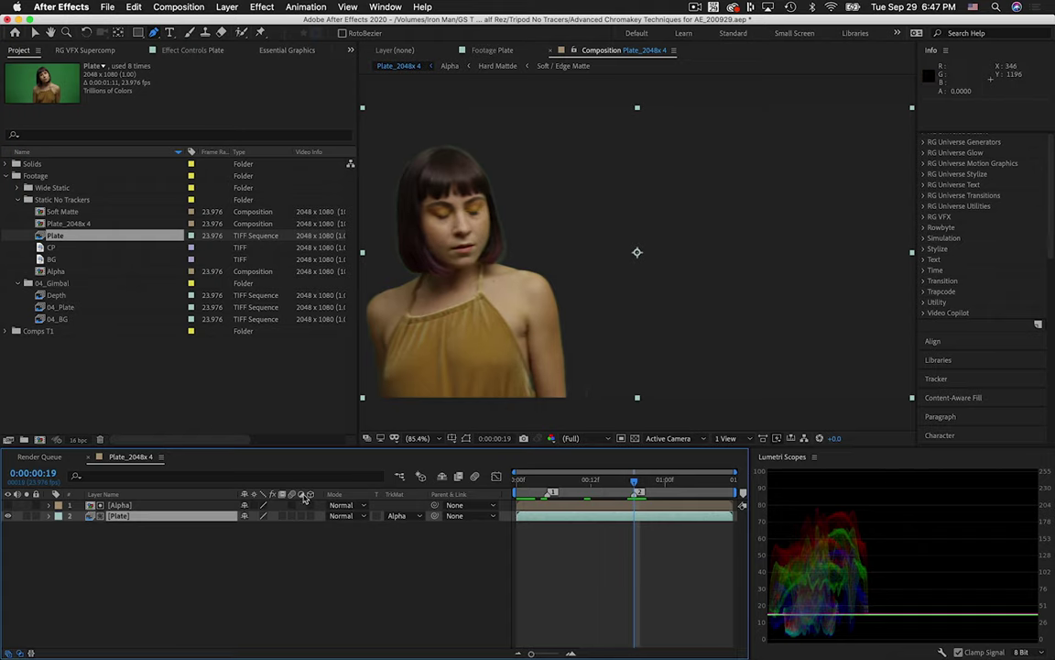
{"action": "key", "text": "ctrl+space"}
{"action": "type", "text": "adv"}
{"action": "key", "text": "Return"}
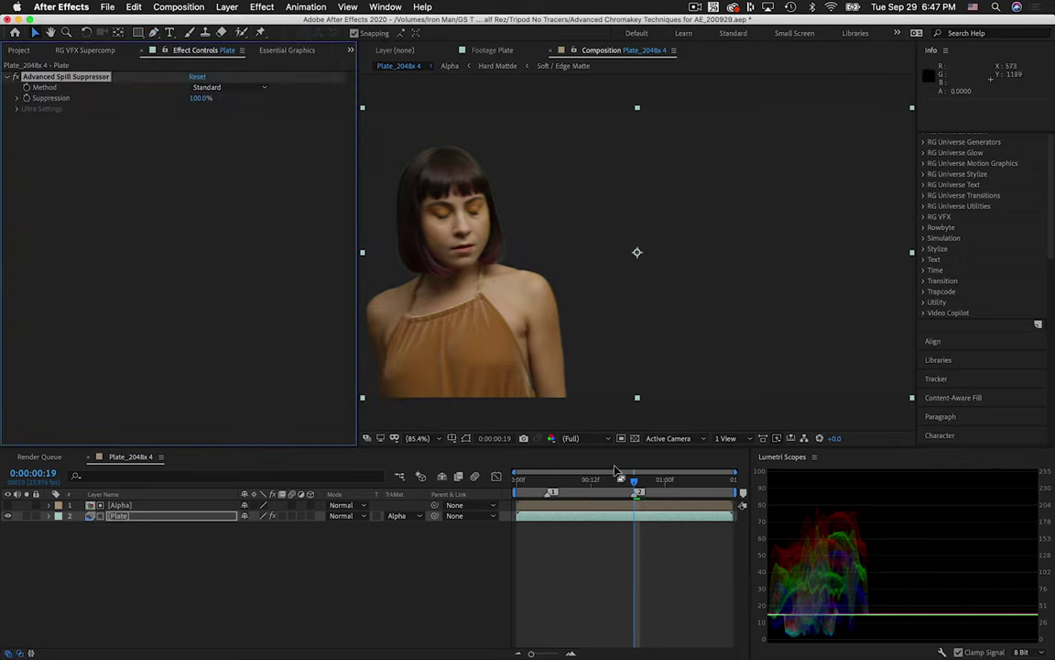
Set the Plate layer to No Track Matte and toggle Advanced Spill Suppressor to compare the full plate with and without it
{"action": "left_click_drag", "start_coordinate": [623, 479], "coordinate": [579, 480]}
{"action": "left_click", "coordinate": [411, 515]}
{"action": "left_click", "coordinate": [410, 528]}
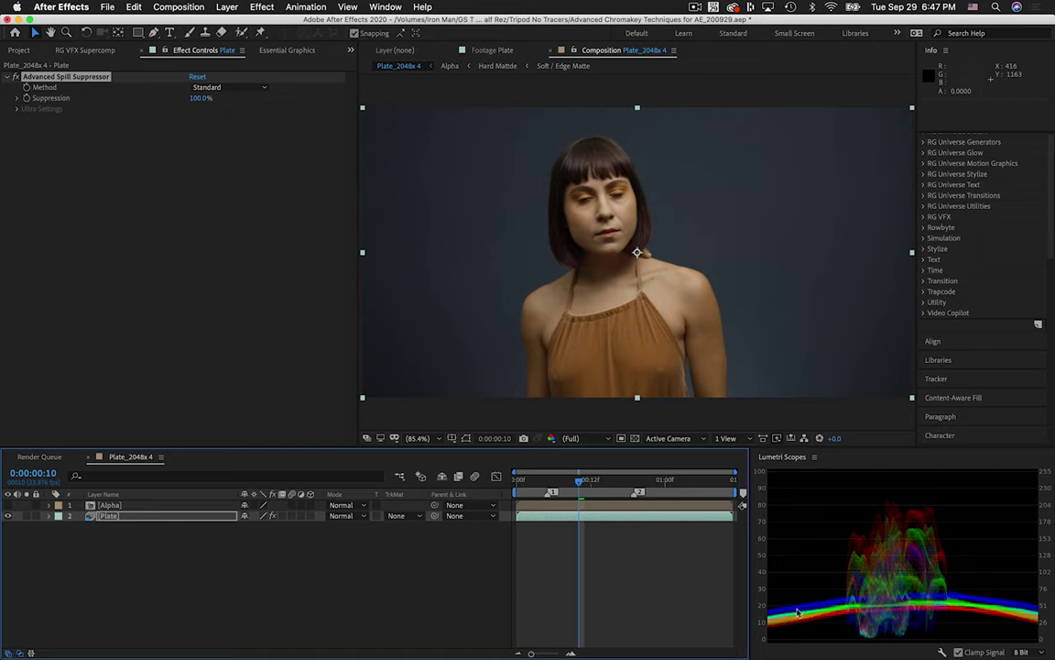
{"action": "left_click", "coordinate": [13, 77]}
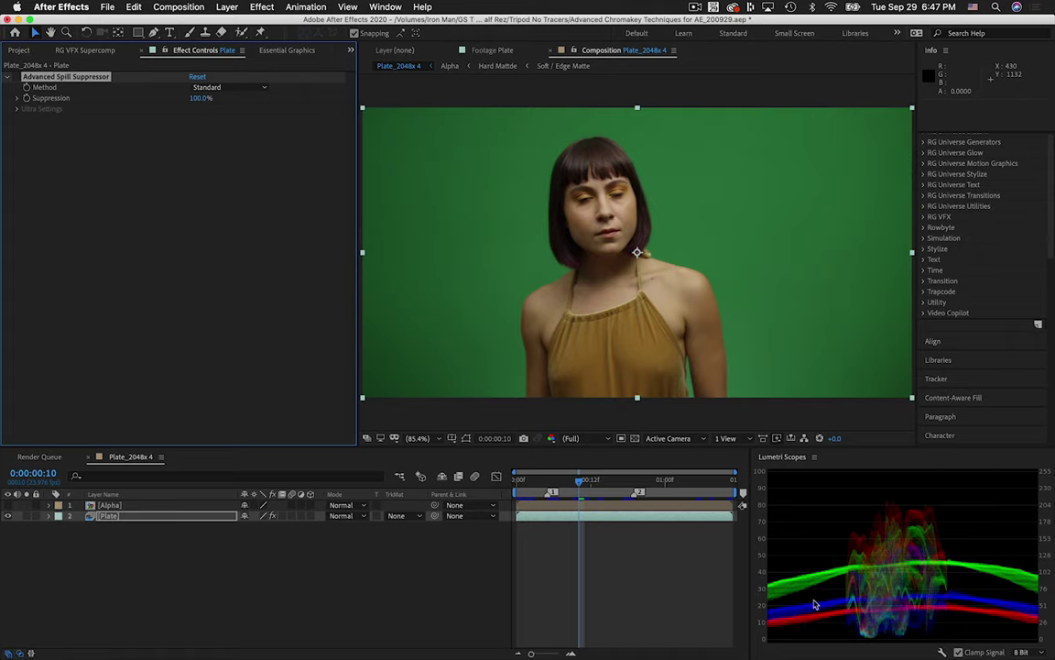
{"action": "left_click", "coordinate": [14, 77]}
{"action": "left_click", "coordinate": [13, 77]}
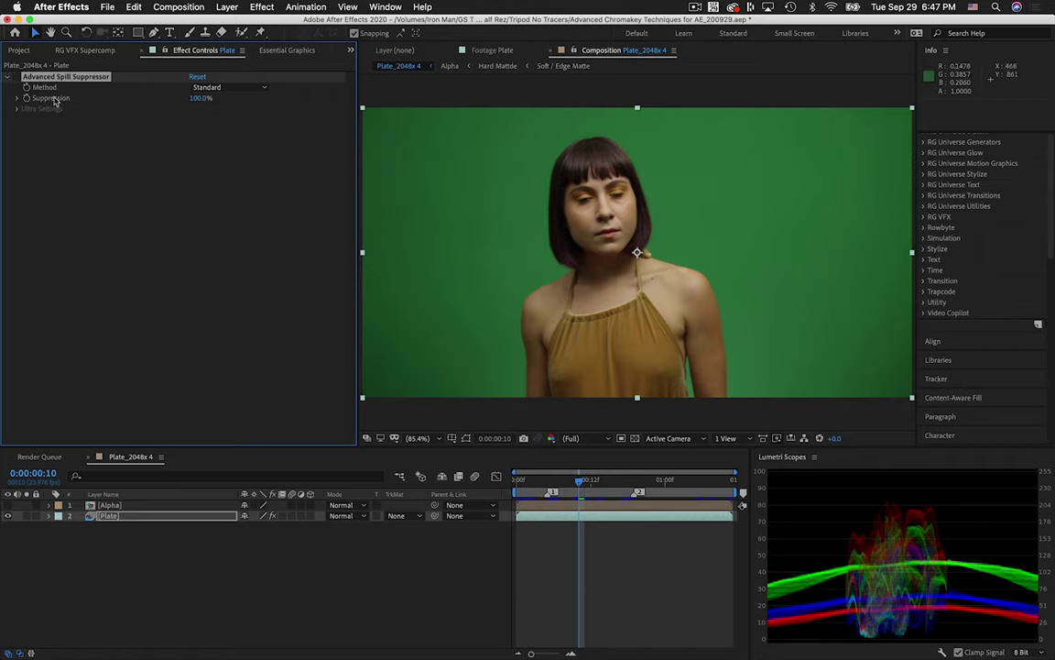
Enable the Advanced Spill Suppressor on the Plate layer and compare the footage with and without the Standard method
{"action": "left_click", "coordinate": [14, 76]}
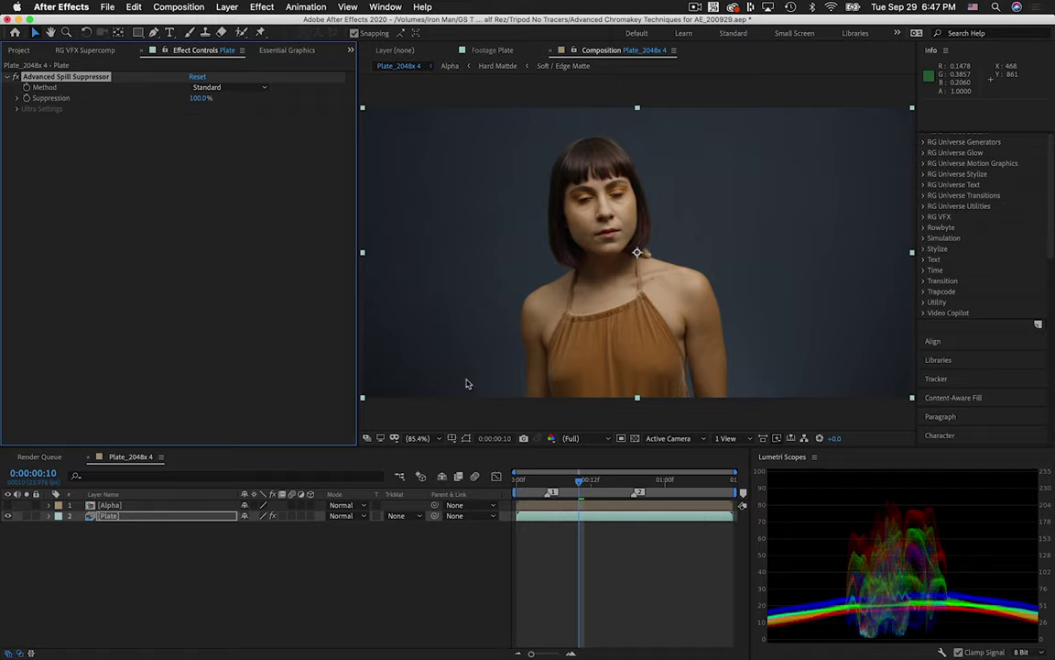
{"action": "key", "text": "ctrl+z"}
{"action": "key", "text": "ctrl+shift+z"}
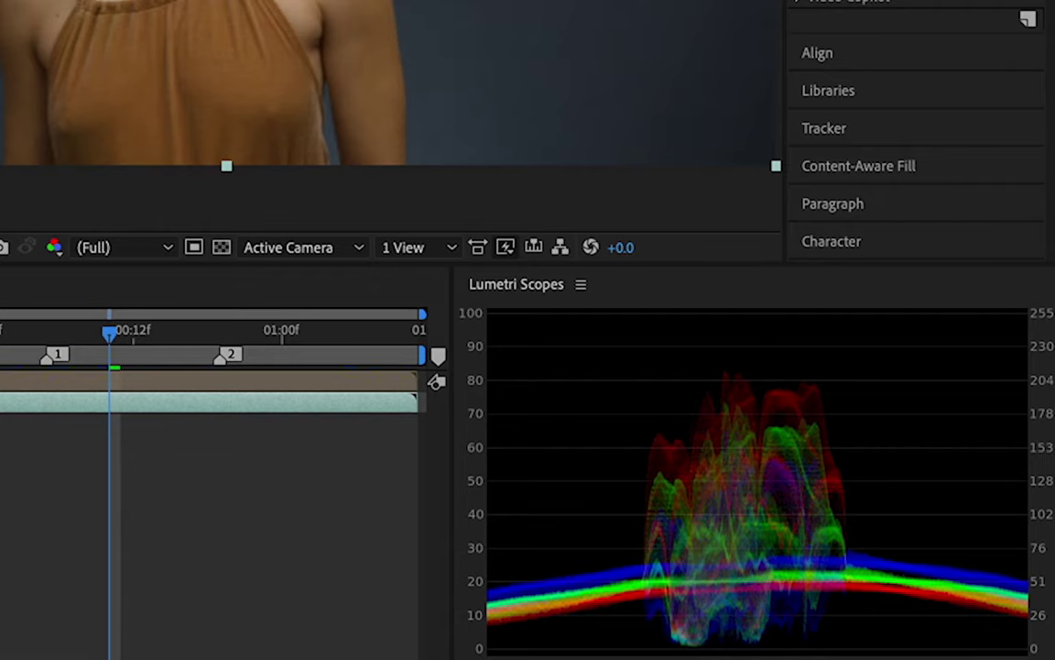
{"action": "key", "text": "ctrl+z"}
{"action": "key", "text": "ctrl+shift+z"}
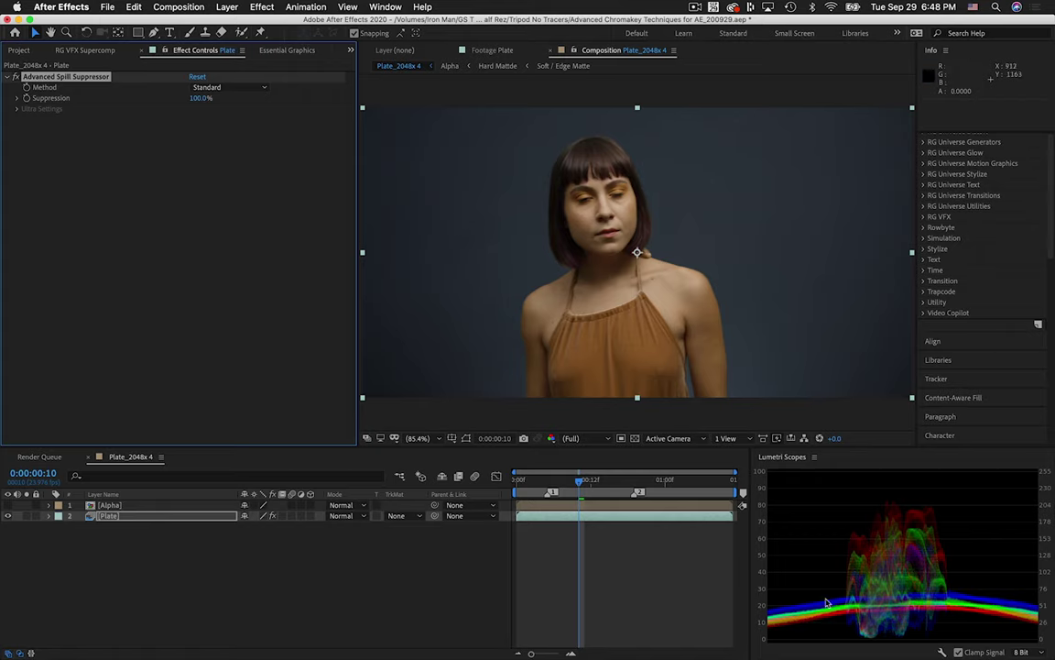
Set the spill suppression method to Ultra and toggle the effect to compare the plate before and after
{"action": "left_click", "coordinate": [211, 89]}
{"action": "left_click", "coordinate": [226, 110]}
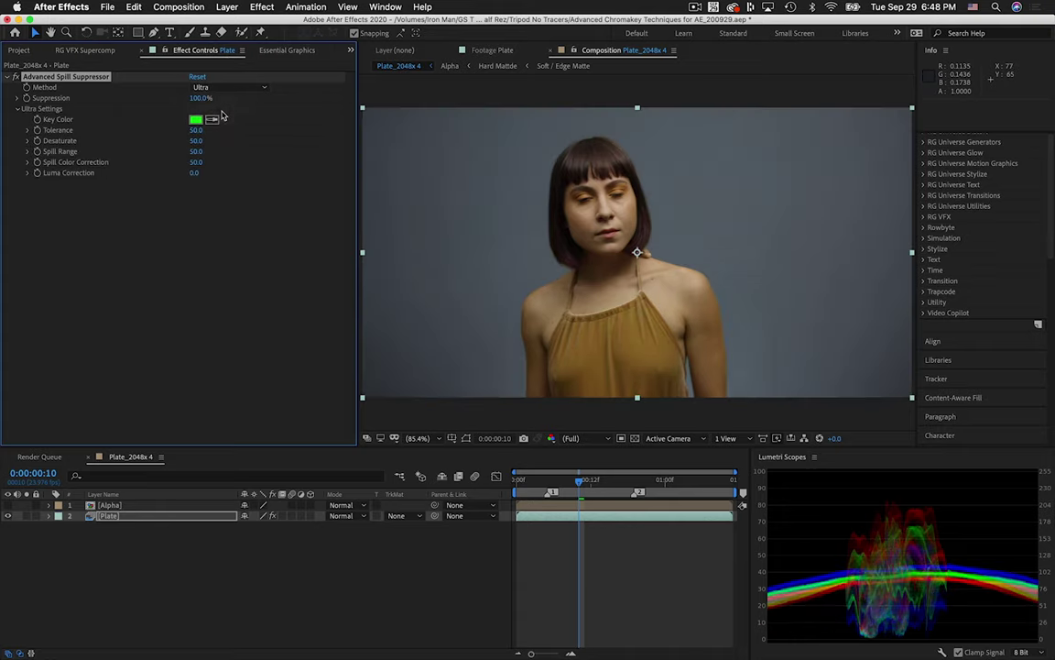
{"action": "left_click", "coordinate": [18, 78]}
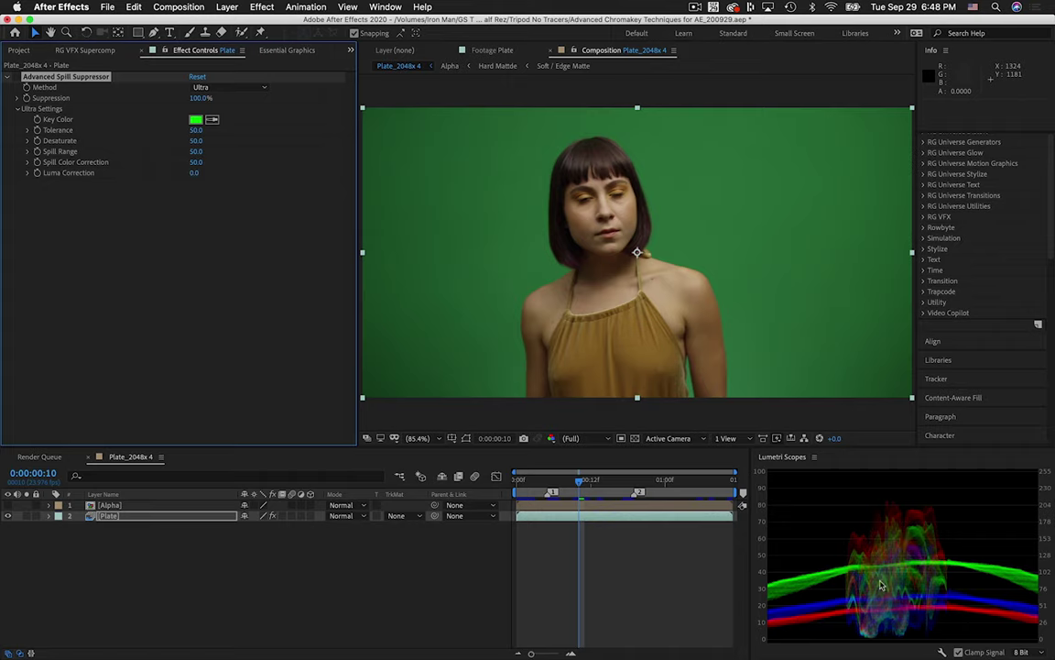
{"action": "left_click", "coordinate": [17, 77]}
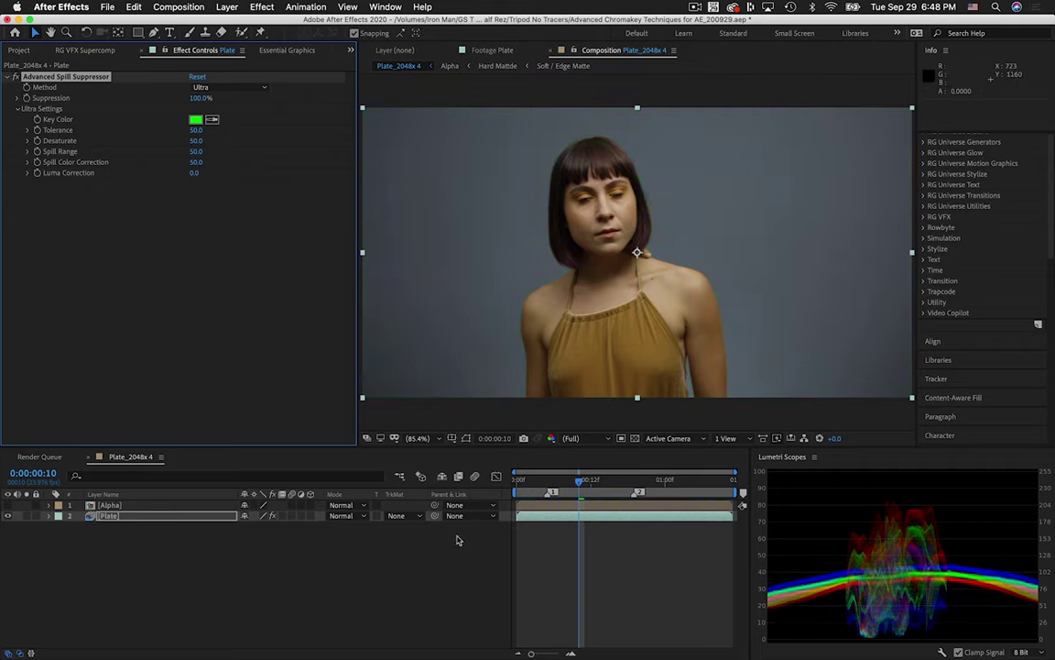
Set the Plate layer's track matte to Alpha Matte "[Alpha]" and switch the spill suppressor to Standard at frame 19
{"action": "left_click", "coordinate": [401, 515]}
{"action": "left_click", "coordinate": [430, 546]}
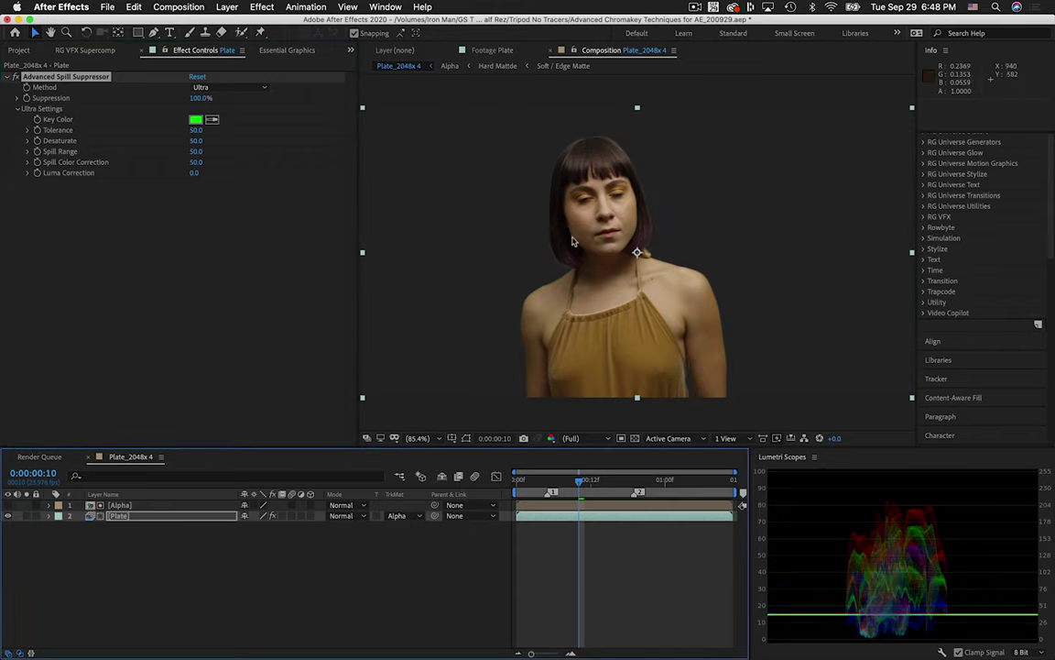
{"action": "left_click_drag", "start_coordinate": [581, 482], "coordinate": [635, 485]}
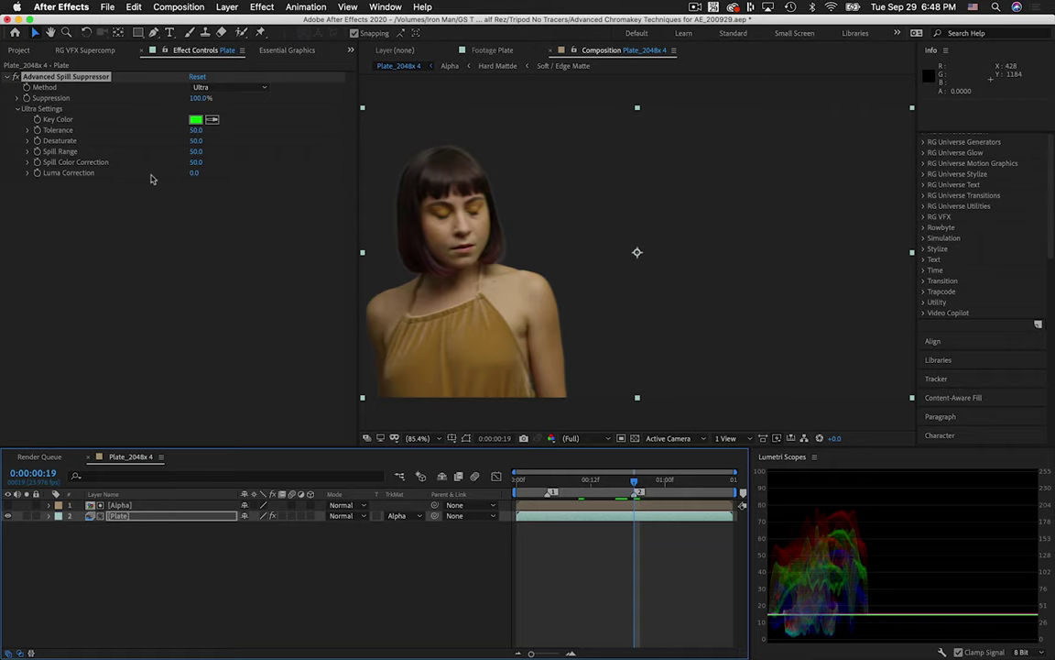
{"action": "left_click", "coordinate": [212, 87]}
{"action": "left_click", "coordinate": [204, 98]}
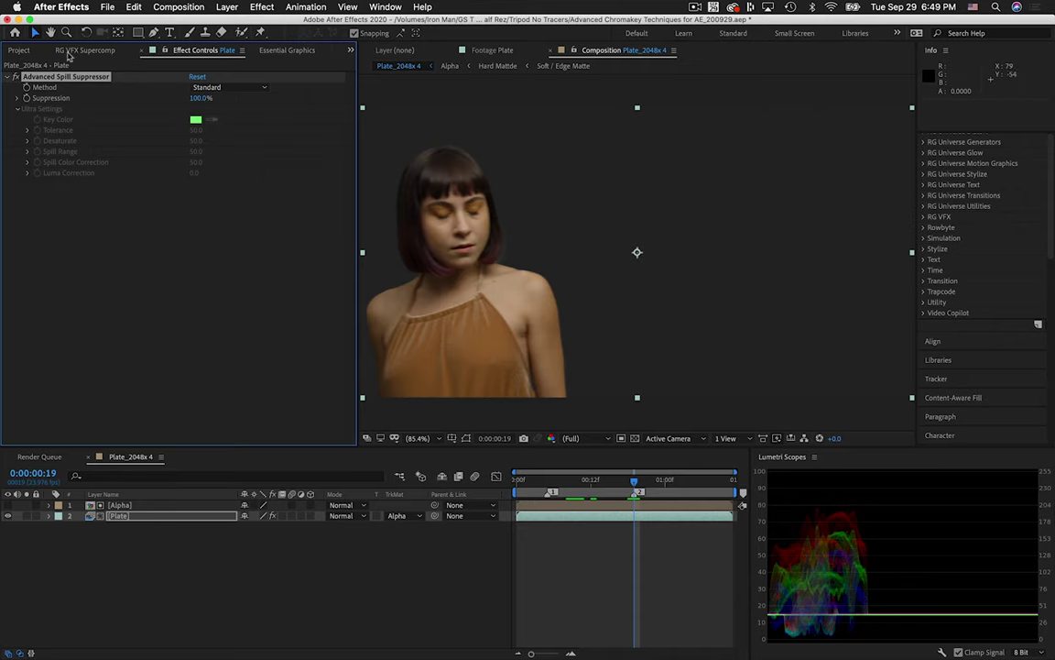
Add the BG footage beneath the Plate layer and set its position to 1235, 800
{"action": "left_click", "coordinate": [20, 50]}
{"action": "left_click_drag", "start_coordinate": [52, 259], "coordinate": [101, 529]}
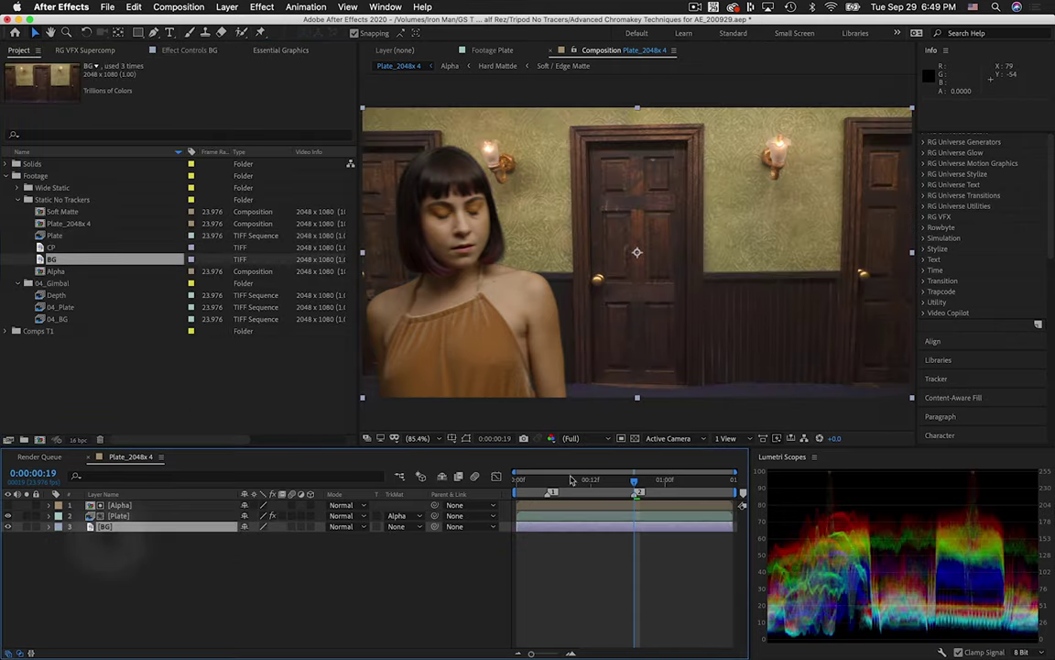
{"action": "left_click_drag", "start_coordinate": [581, 480], "coordinate": [622, 480]}
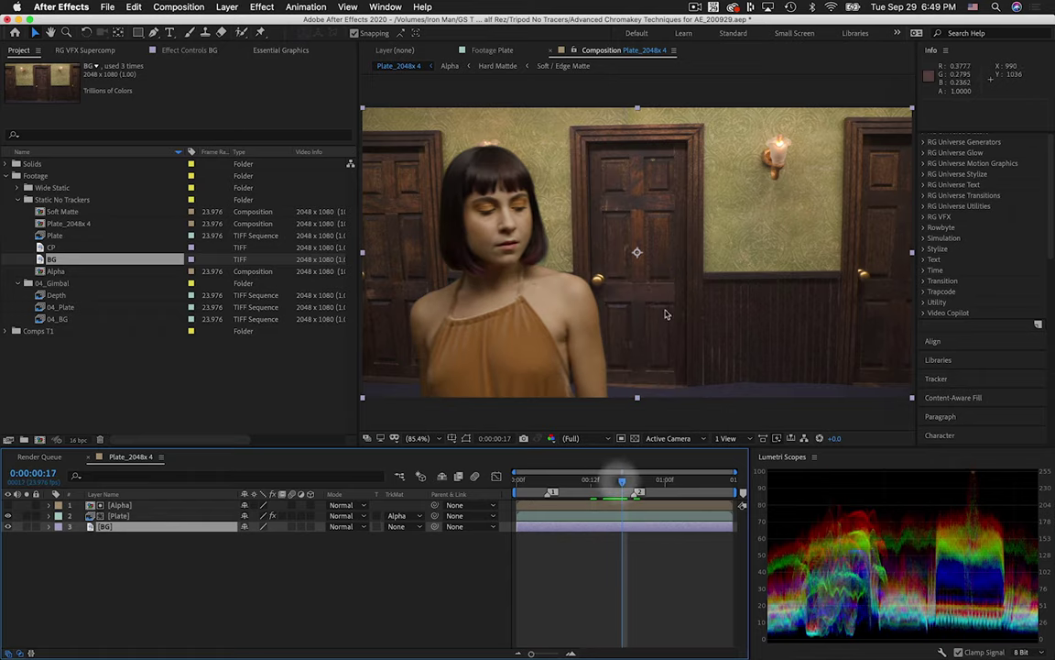
{"action": "key", "text": "p"}
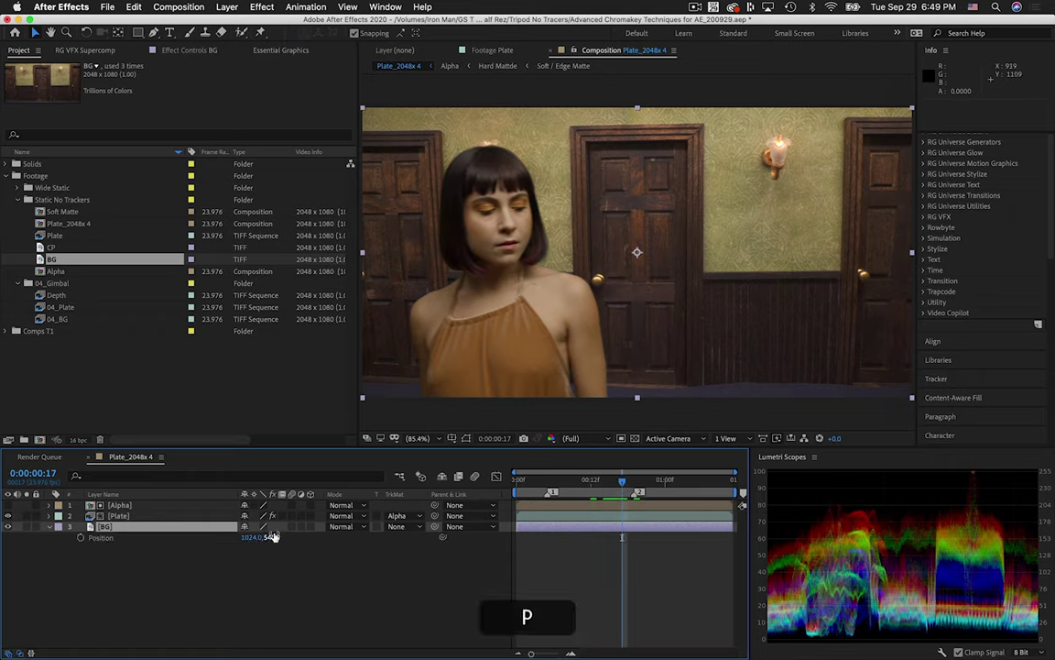
{"action": "left_click_drag", "start_coordinate": [268, 537], "coordinate": [431, 536]}
{"action": "left_click_drag", "start_coordinate": [261, 537], "coordinate": [392, 537]}
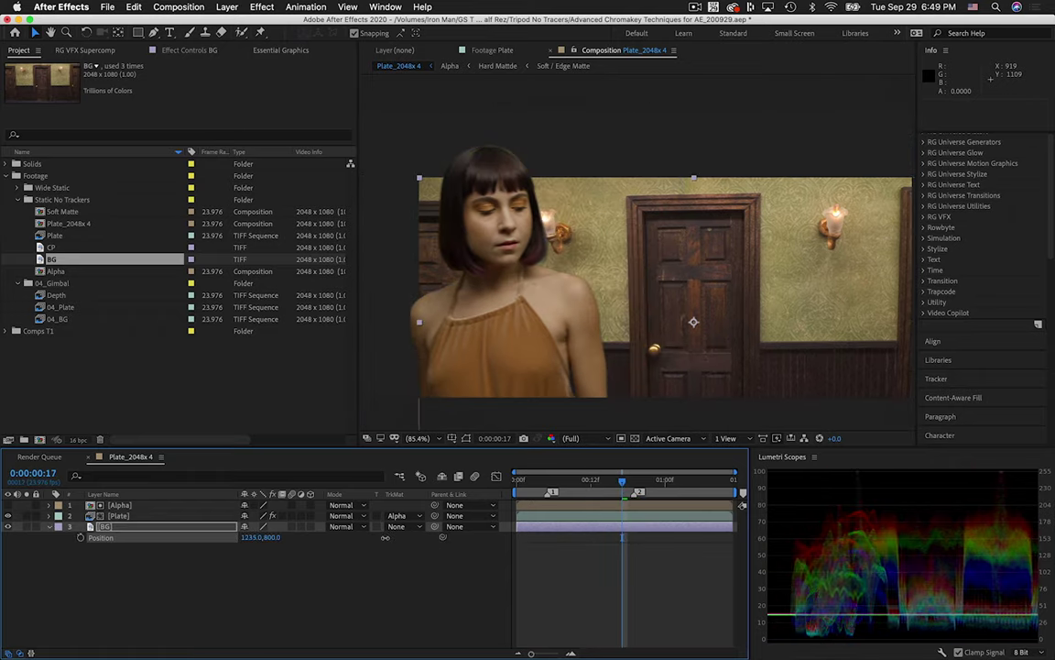
Remove the Plate layer's track matte and toggle the Advanced Spill Suppressor to compare the shoulder edge
{"action": "key", "text": "super+="}
{"action": "key", "text": "super+="}
{"action": "left_click_drag", "start_coordinate": [545, 299], "coordinate": [627, 269]}
{"action": "scroll", "coordinate": [627, 269], "scroll_direction": "up", "scroll_amount": 1}
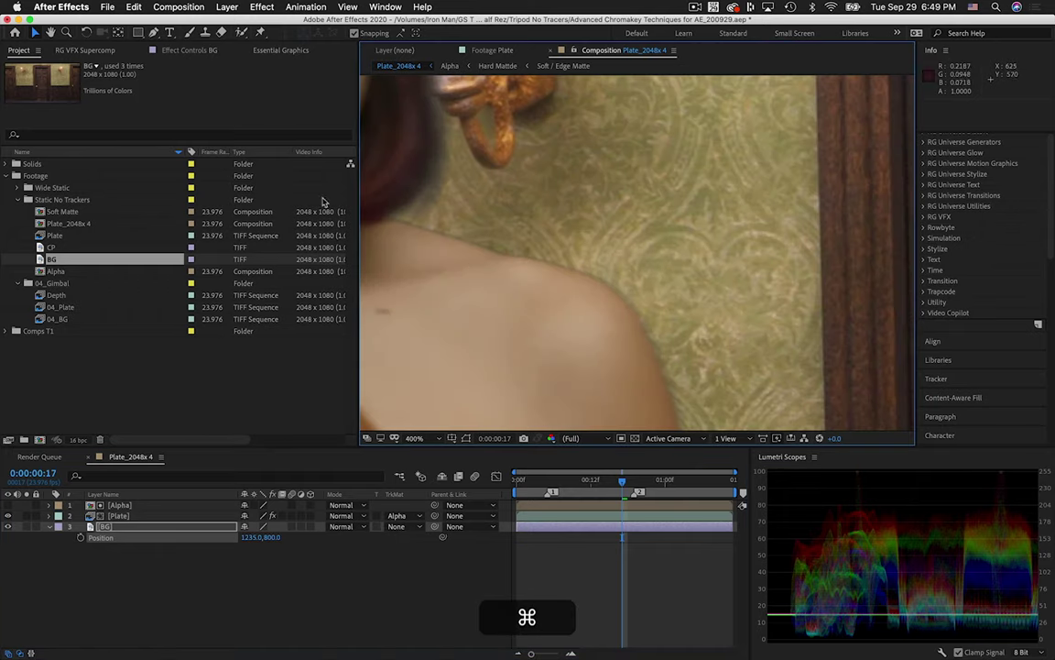
{"action": "scroll", "coordinate": [499, 252], "scroll_direction": "up", "scroll_amount": 1}
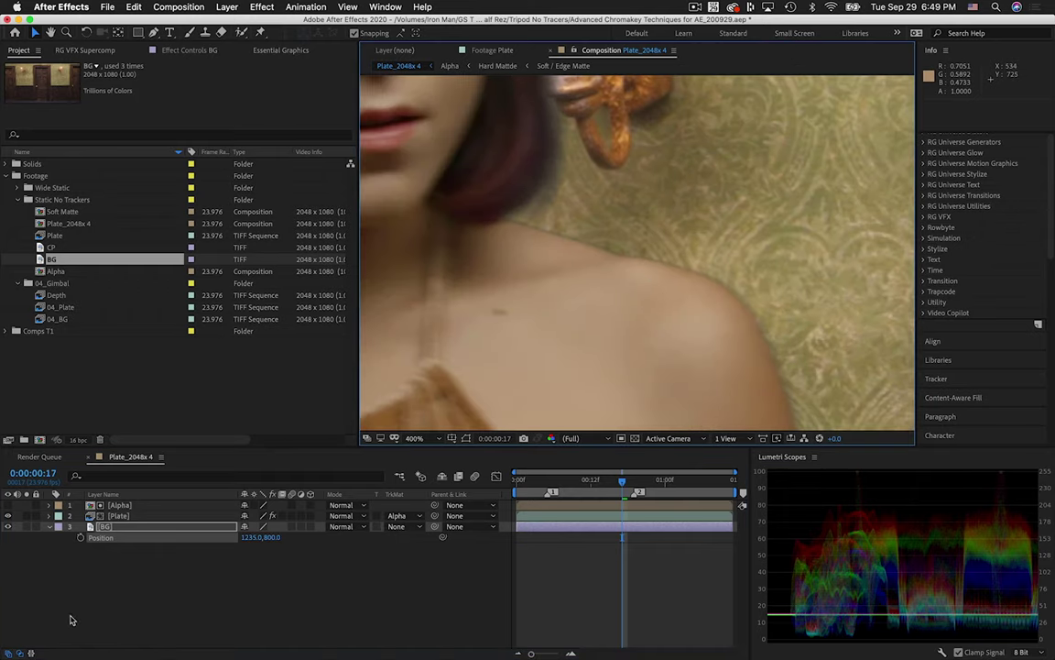
{"action": "left_click", "coordinate": [398, 514]}
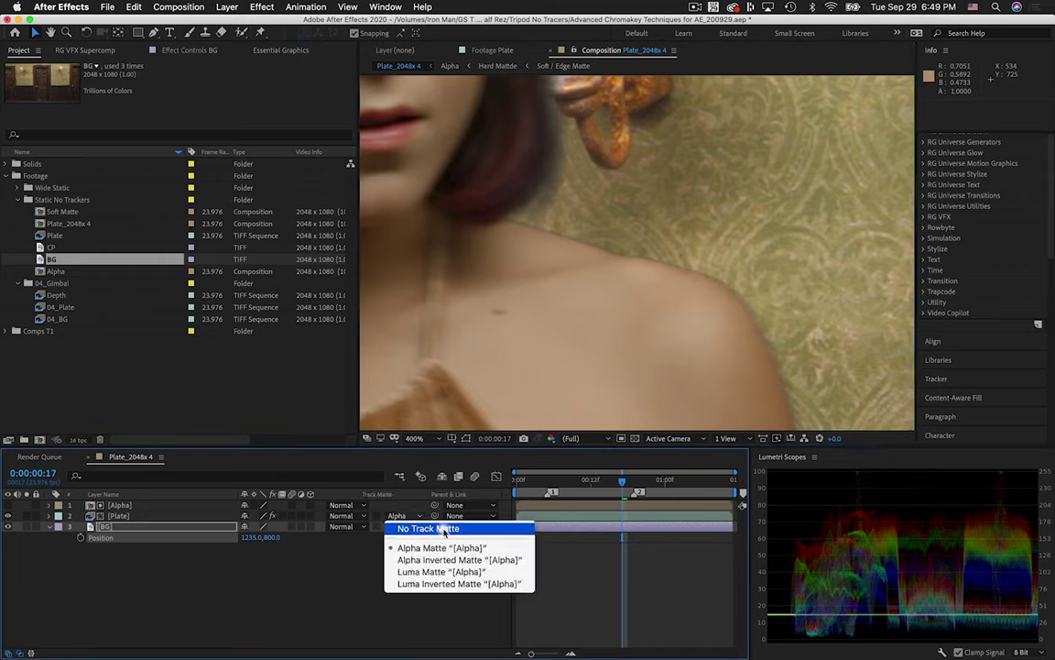
{"action": "left_click", "coordinate": [423, 527]}
{"action": "left_click", "coordinate": [170, 48]}
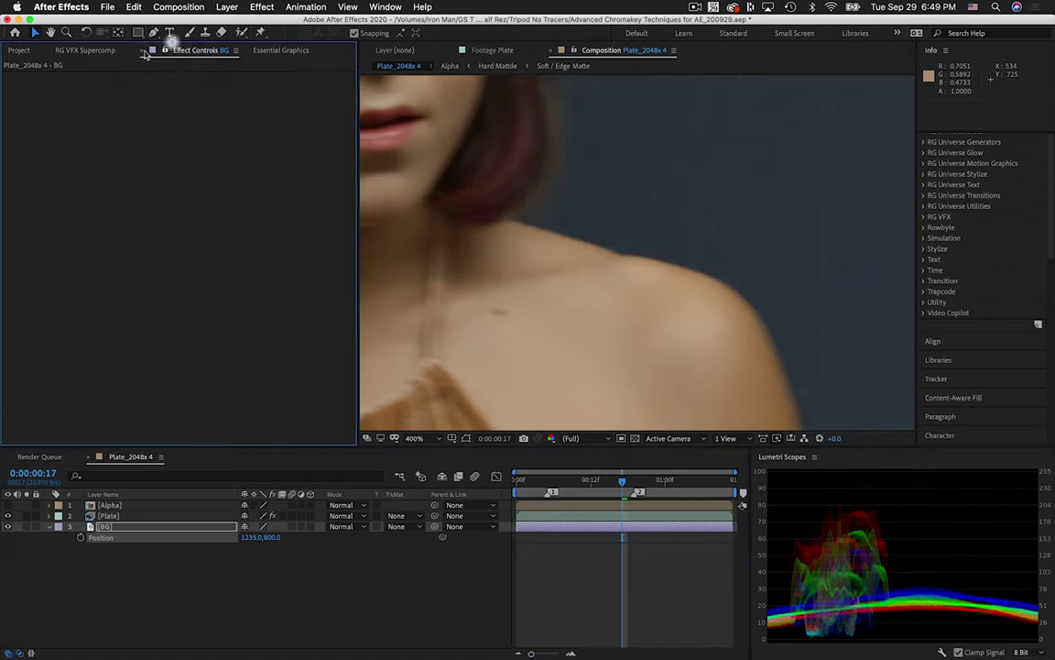
{"action": "left_click", "coordinate": [121, 516]}
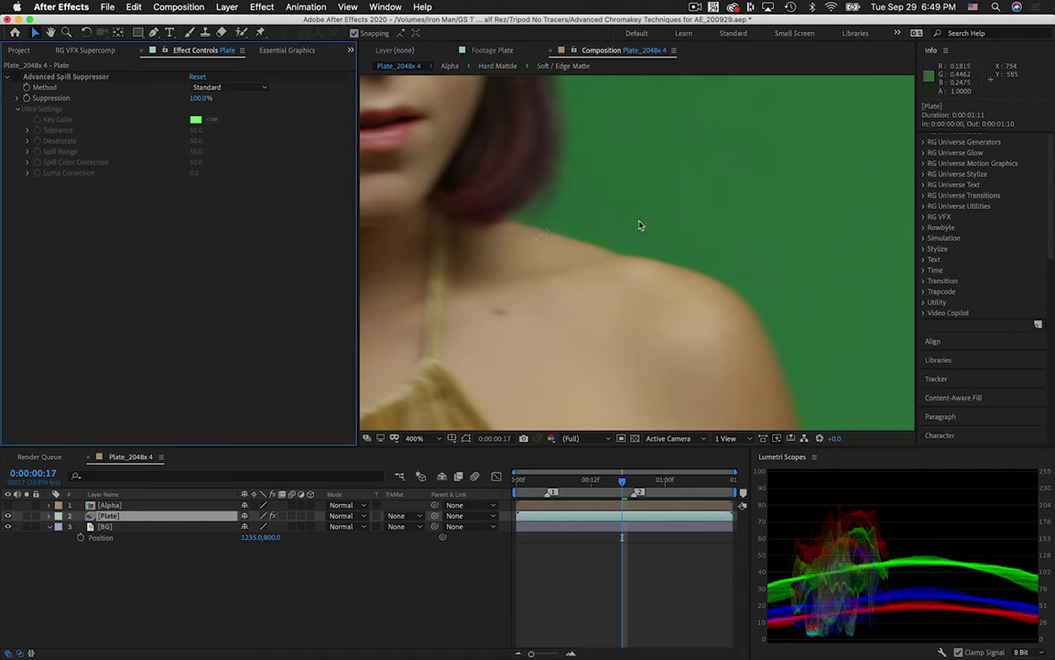
{"action": "left_click", "coordinate": [15, 77]}
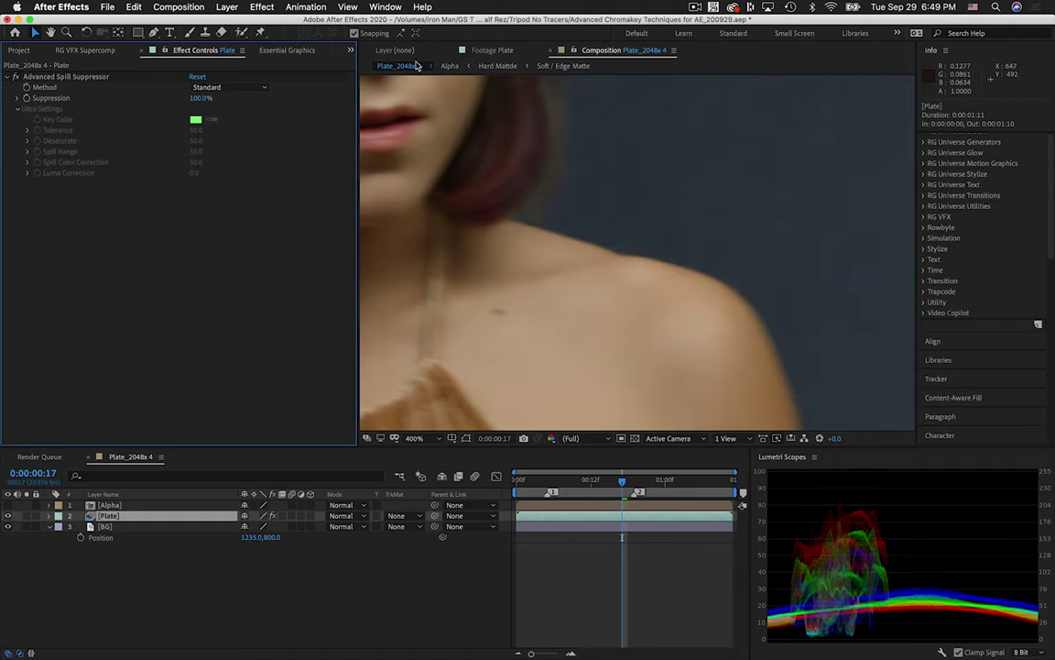
Switch the Advanced Spill Suppressor method to Ultra and examine the shoulder edge at frame 17
{"action": "left_click", "coordinate": [219, 87]}
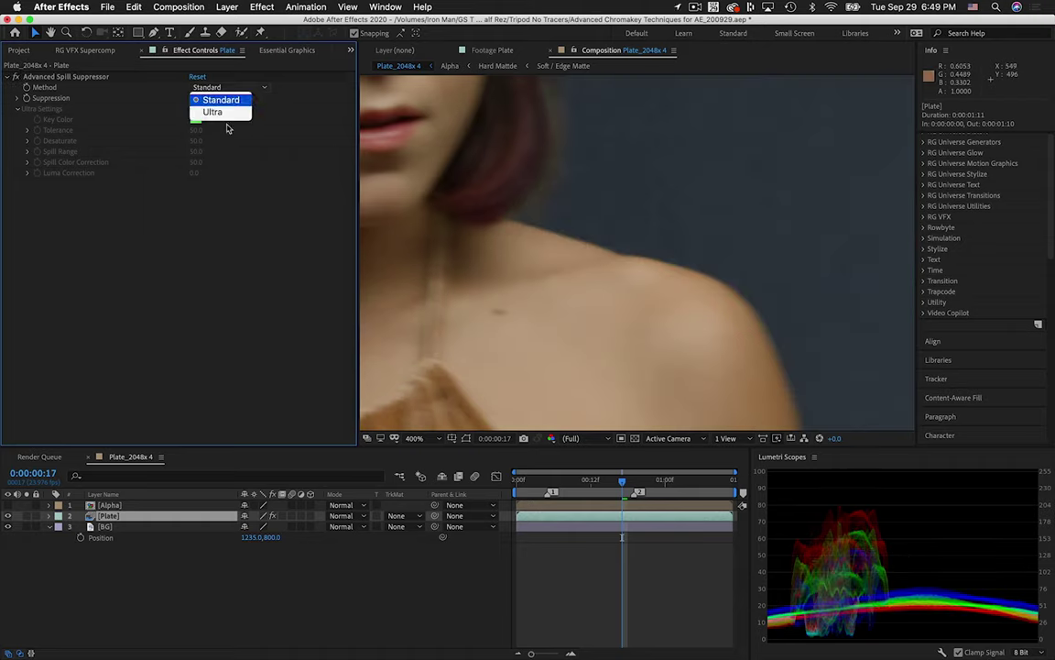
{"action": "left_click", "coordinate": [211, 110]}
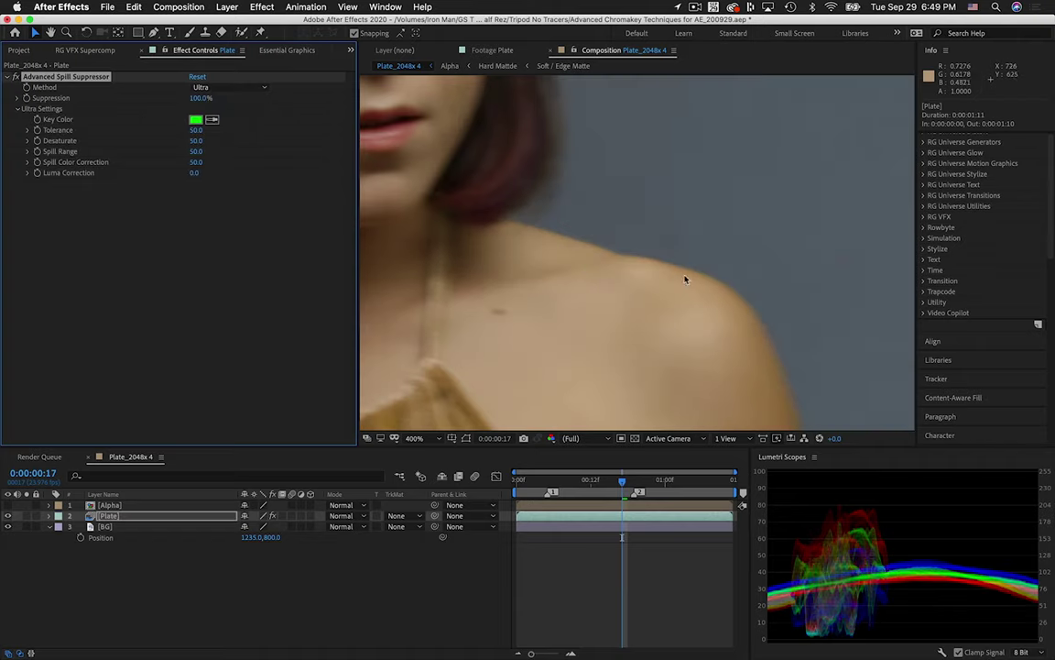
{"action": "key", "text": "comma"}
{"action": "key", "text": "comma"}
{"action": "key", "text": "comma"}
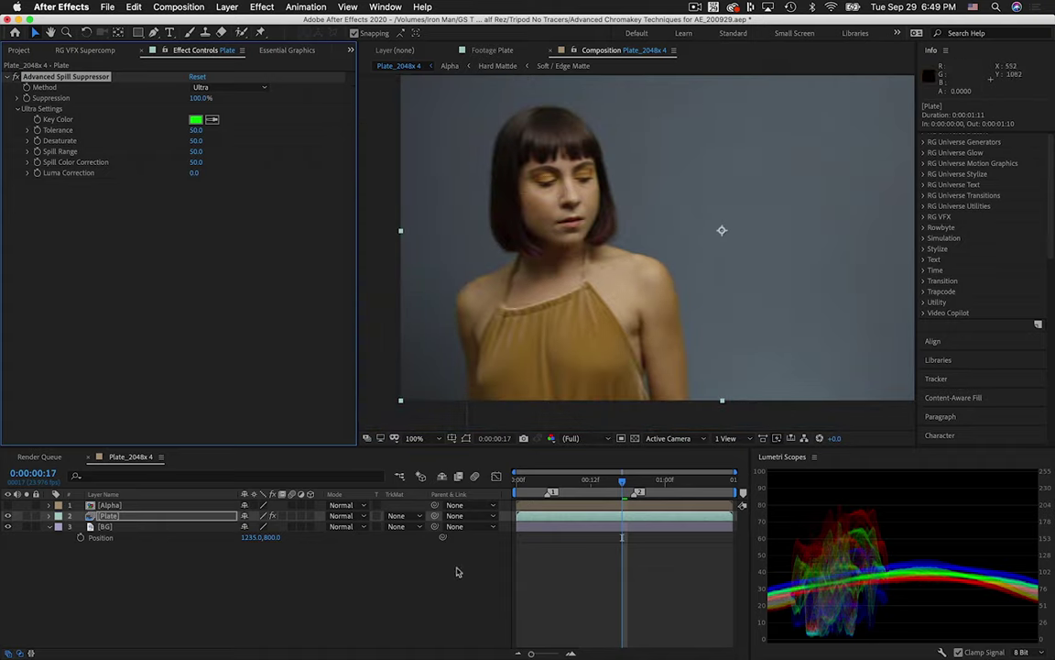
Delete the BG layer and remove the Advanced Spill Suppressor effect from the Plate layer
{"action": "left_click", "coordinate": [55, 526]}
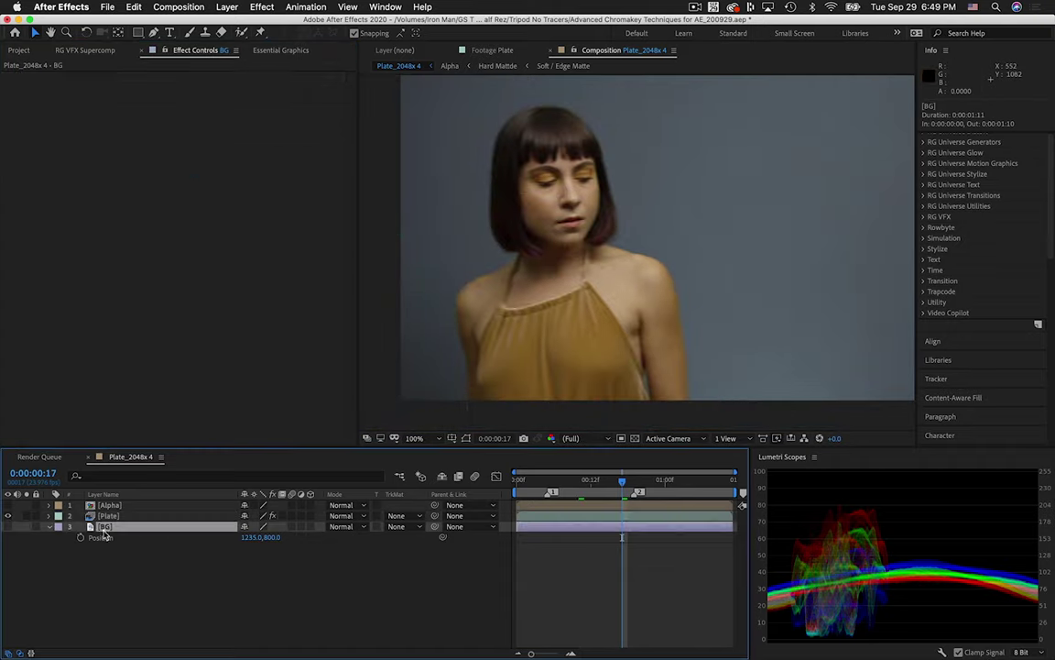
{"action": "key", "text": "BackSpace"}
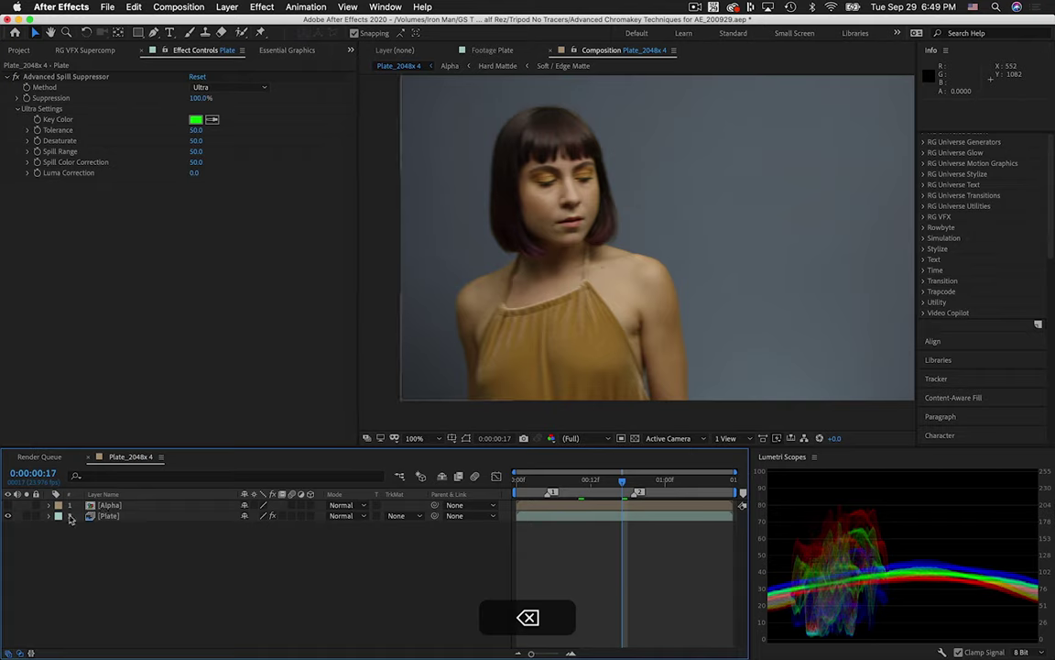
{"action": "left_click", "coordinate": [154, 516]}
{"action": "left_click", "coordinate": [42, 76]}
{"action": "key", "text": "BackSpace"}
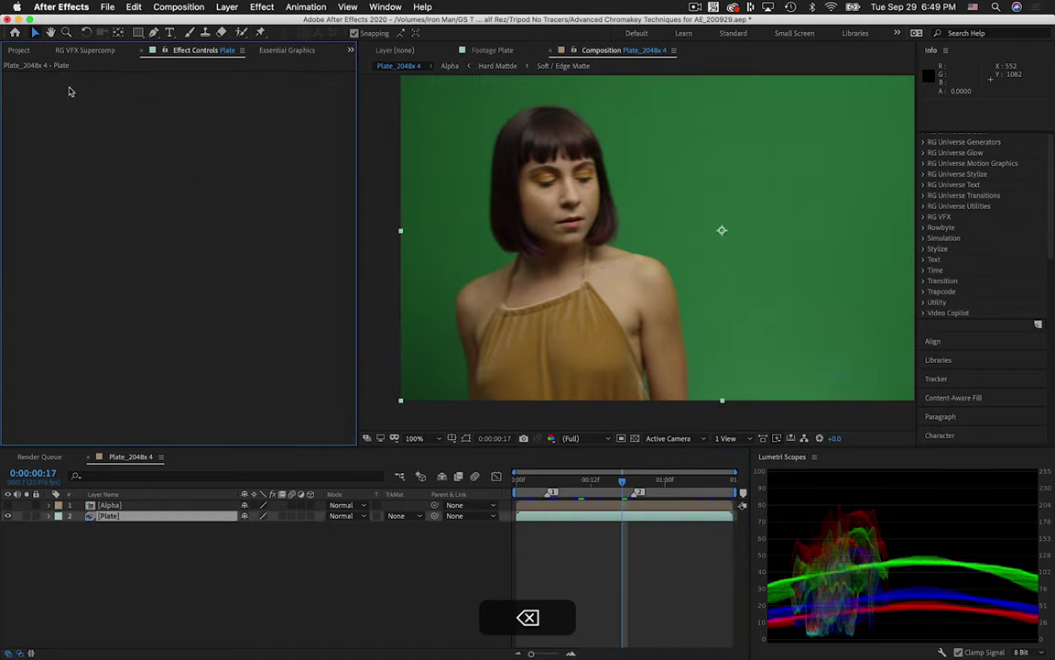
Apply the Lumetri Color effect to the Plate layer and expand its Curves down to Hue vs Hue
{"action": "key", "text": "shift+space"}
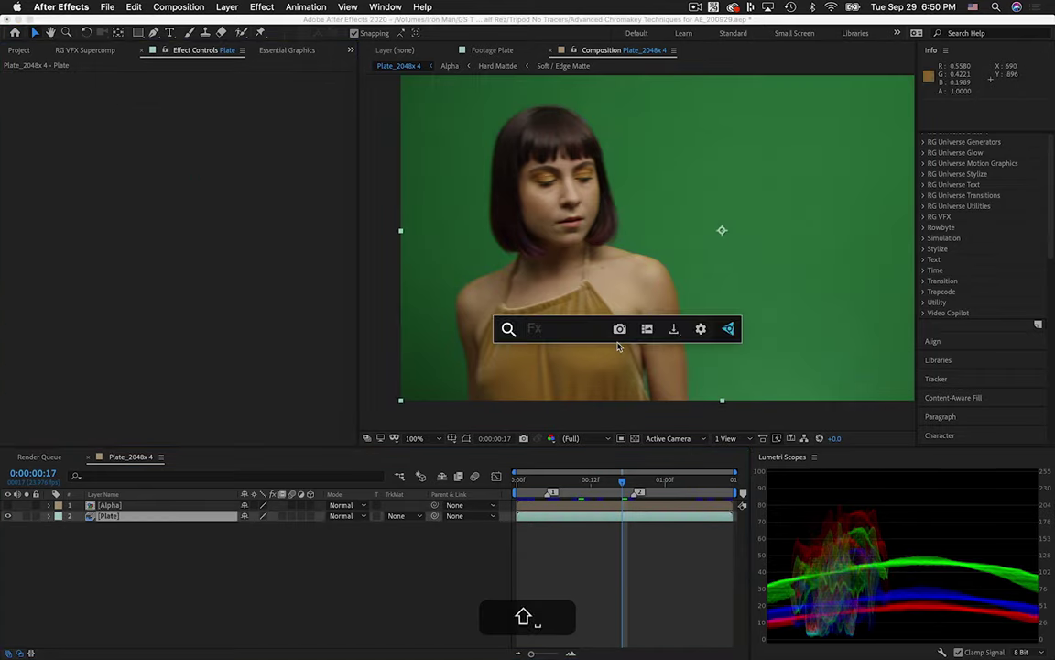
{"action": "type", "text": "lumet"}
{"action": "key", "text": "Return"}
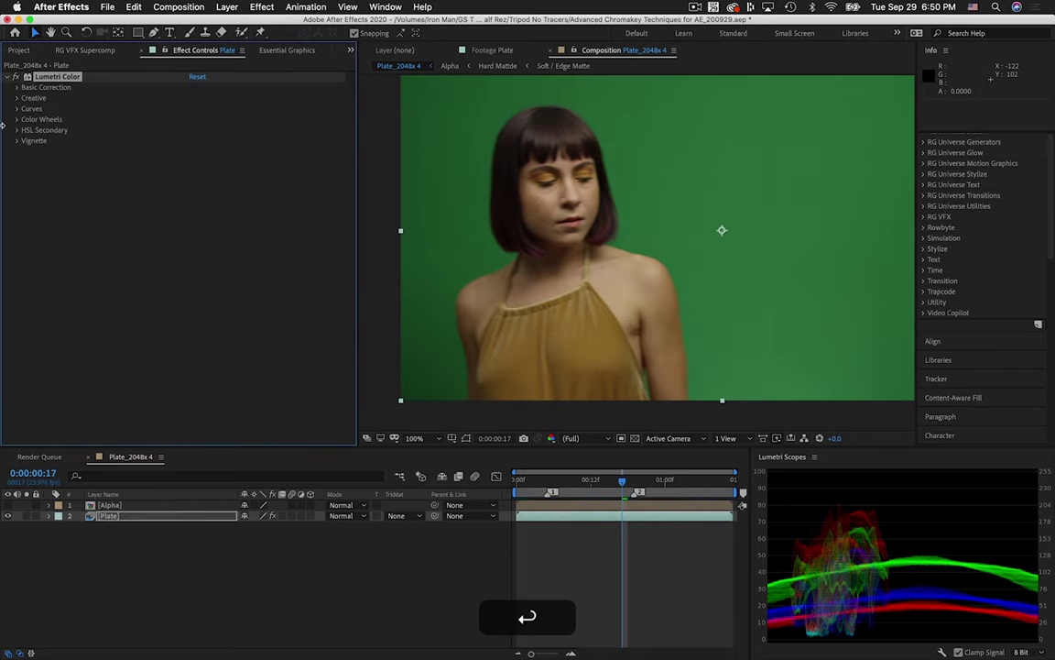
{"action": "left_click", "coordinate": [15, 108]}
{"action": "scroll", "coordinate": [112, 117], "scroll_direction": "down", "scroll_amount": 5}
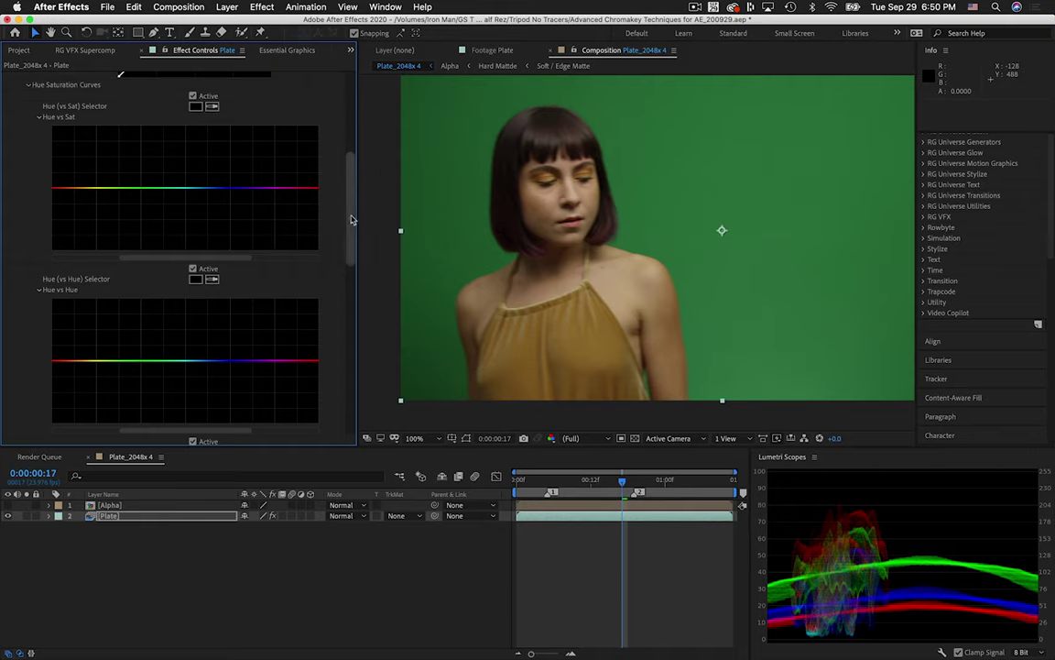
{"action": "scroll", "coordinate": [353, 219], "scroll_direction": "down", "scroll_amount": 3}
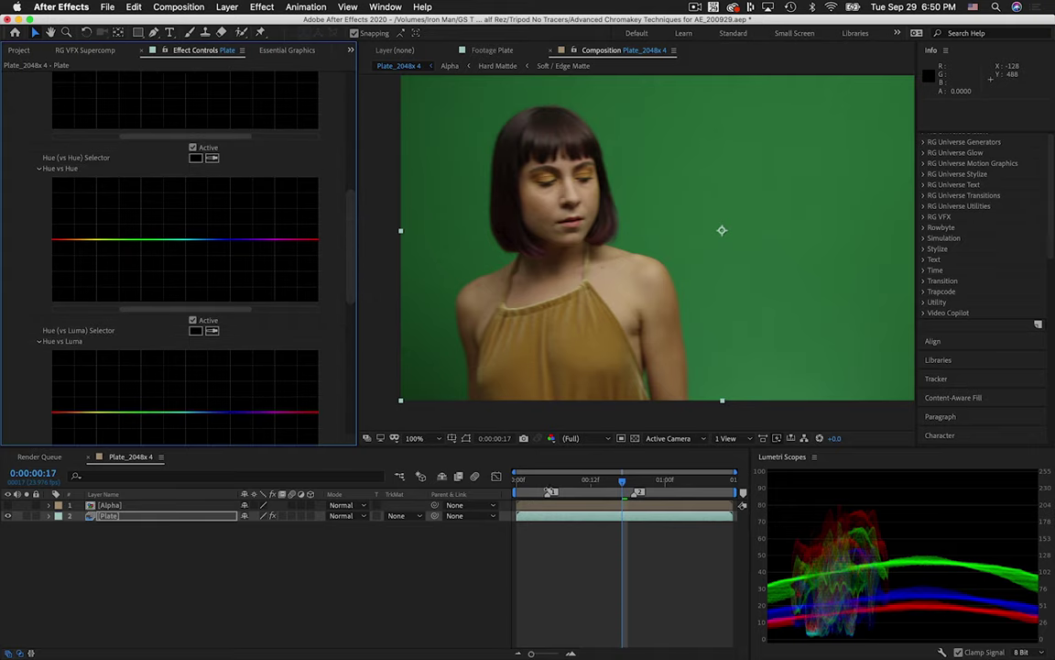
At marker 1, add orange, blue and green points to the Hue vs Hue curve and raise green to shift it toward orange
{"action": "left_click", "coordinate": [548, 491]}
{"action": "key", "text": "1"}
{"action": "mouse_move", "coordinate": [767, 283]}
{"action": "left_mouse_down"}
{"action": "mouse_move", "coordinate": [636, 303]}
{"action": "mouse_move", "coordinate": [661, 297]}
{"action": "left_mouse_up"}
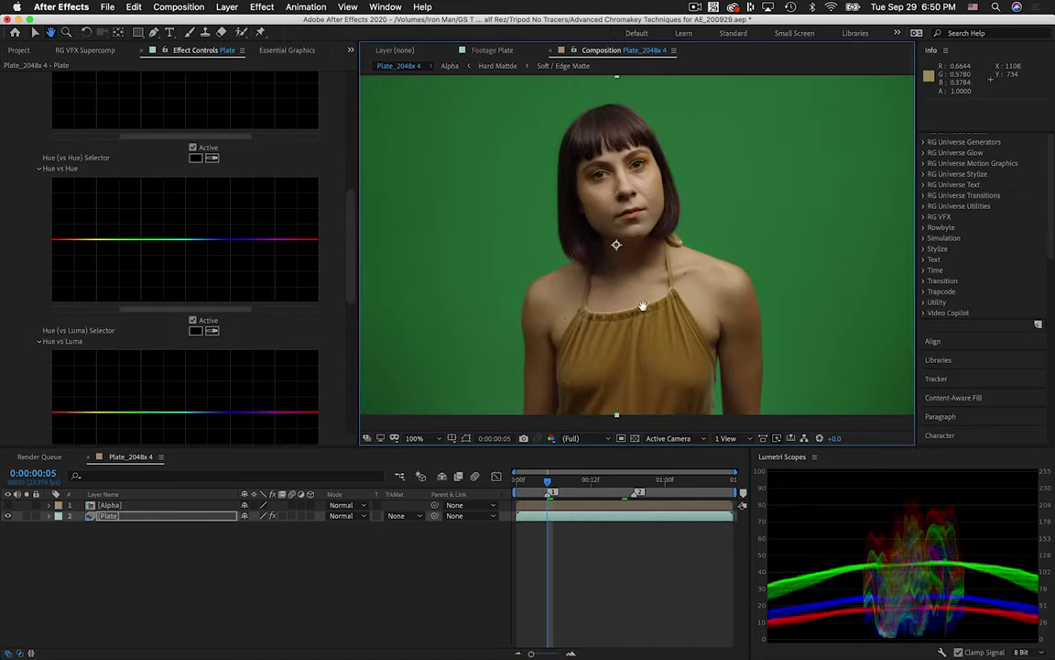
{"action": "left_click", "coordinate": [73, 240]}
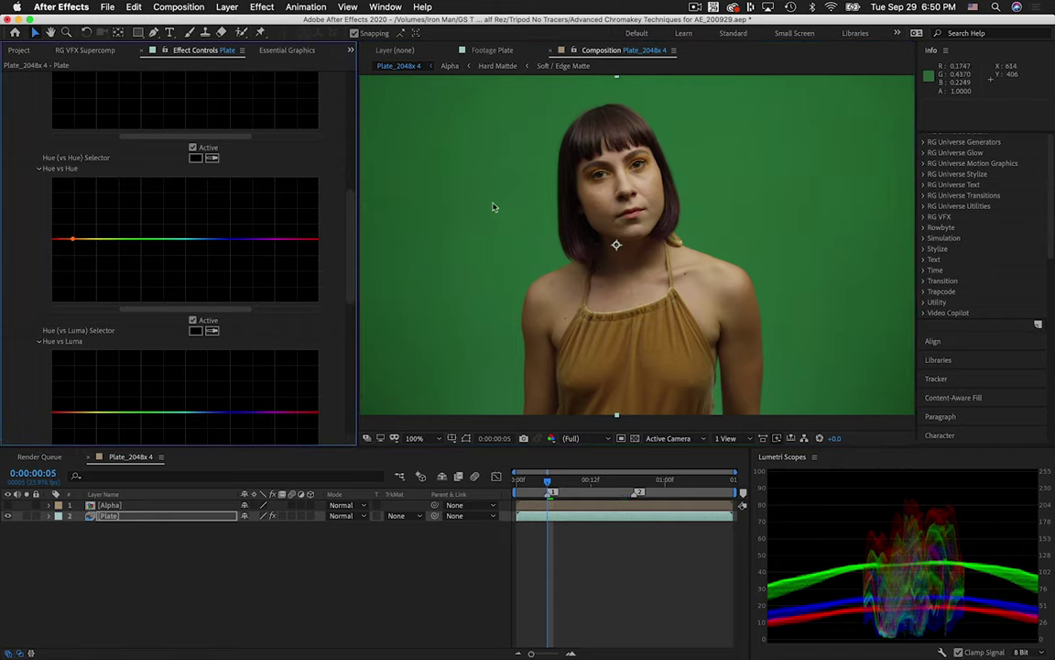
{"action": "left_click", "coordinate": [203, 240]}
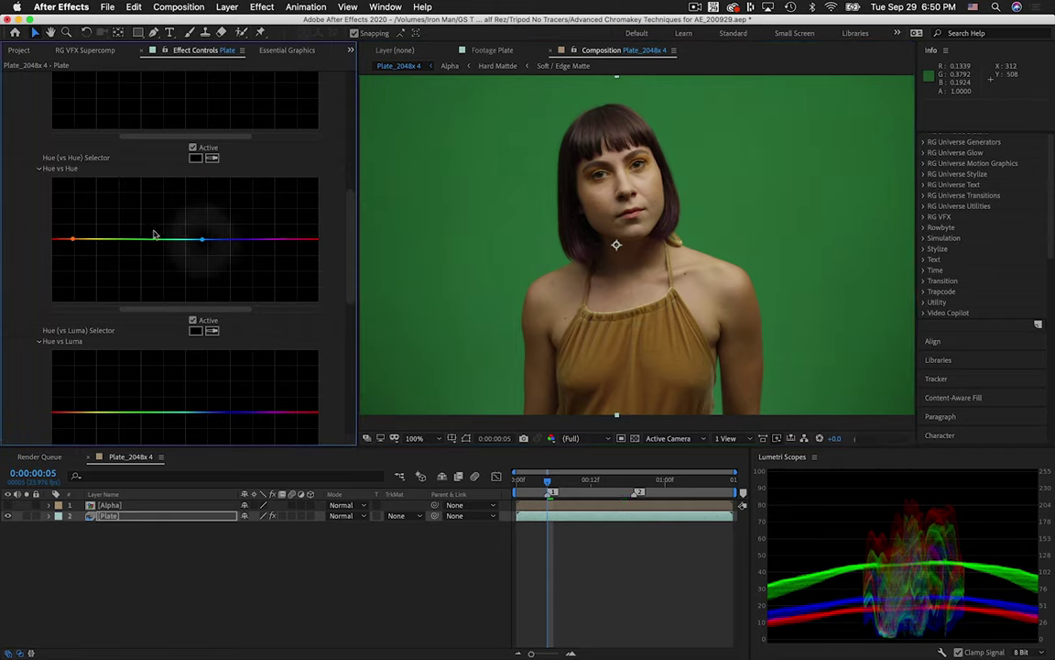
{"action": "left_click", "coordinate": [142, 241]}
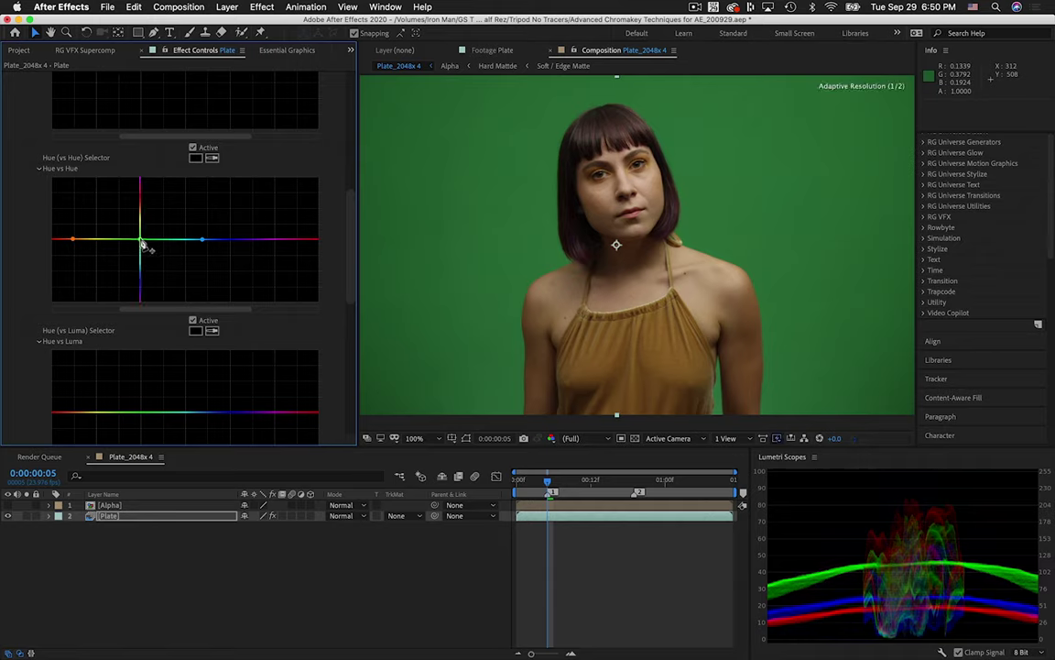
{"action": "left_click_drag", "start_coordinate": [142, 244], "coordinate": [142, 208]}
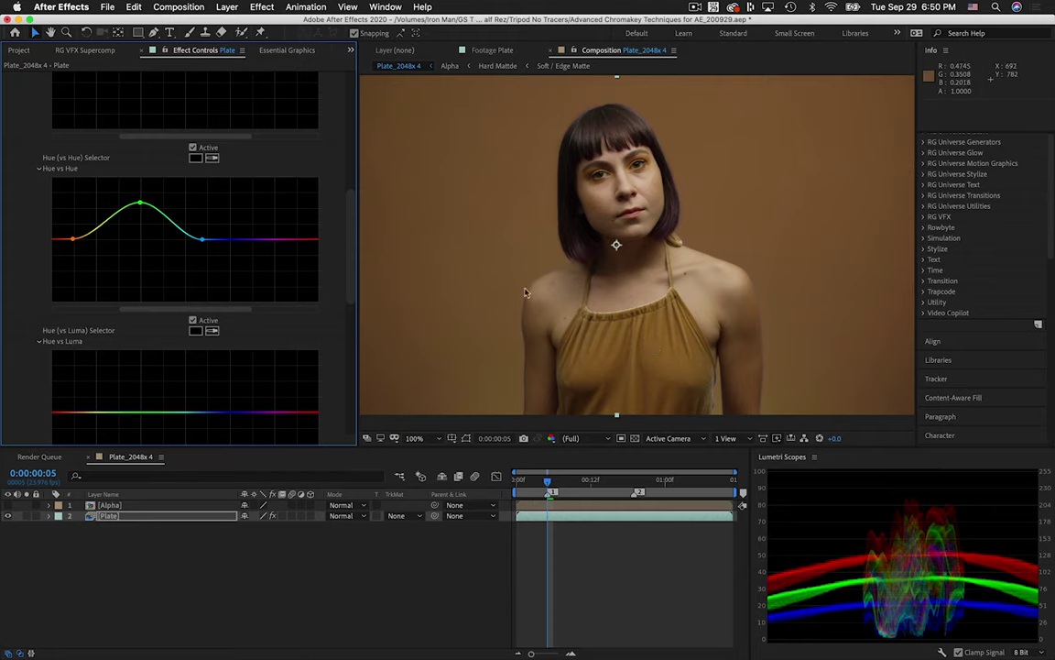
Set the Plate layer's track matte to Alpha Matte using the Alpha layer
{"action": "left_click", "coordinate": [412, 517]}
{"action": "left_click", "coordinate": [431, 544]}
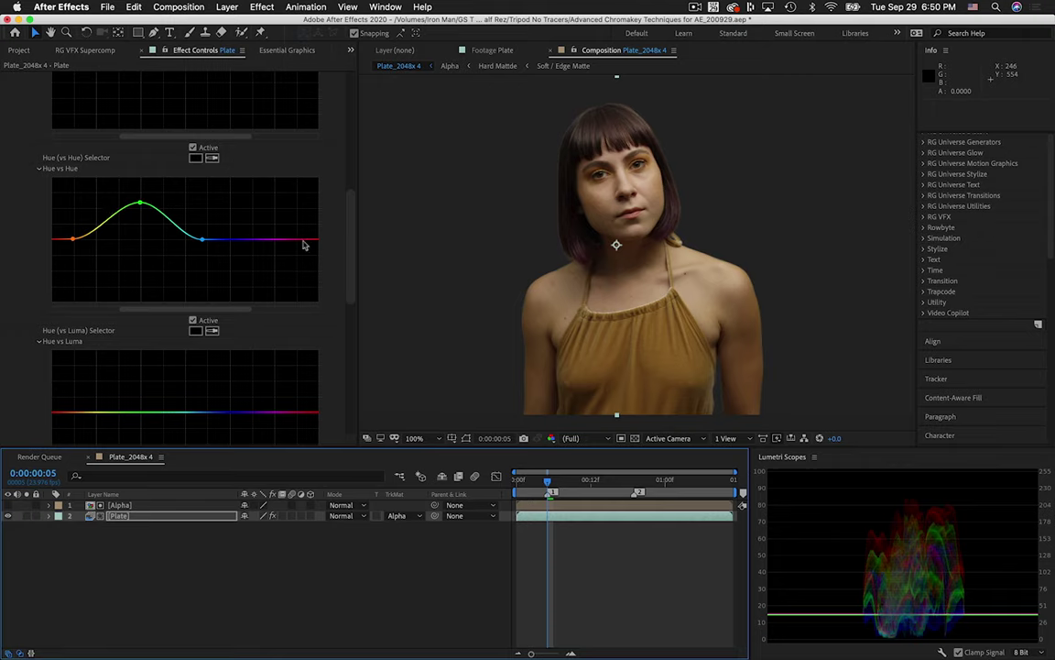
Raise the green point of the Hue vs Hue curve further and nudge its orange point slightly up
{"action": "left_click_drag", "start_coordinate": [144, 211], "coordinate": [143, 203]}
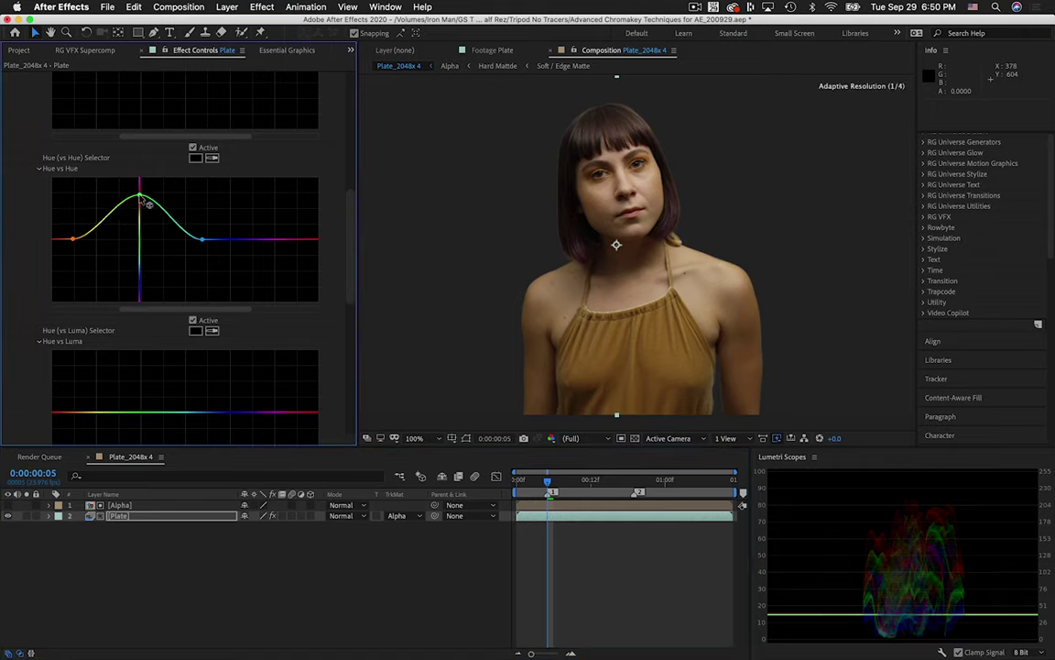
{"action": "left_click", "coordinate": [75, 239]}
{"action": "left_click_drag", "start_coordinate": [73, 237], "coordinate": [73, 238]}
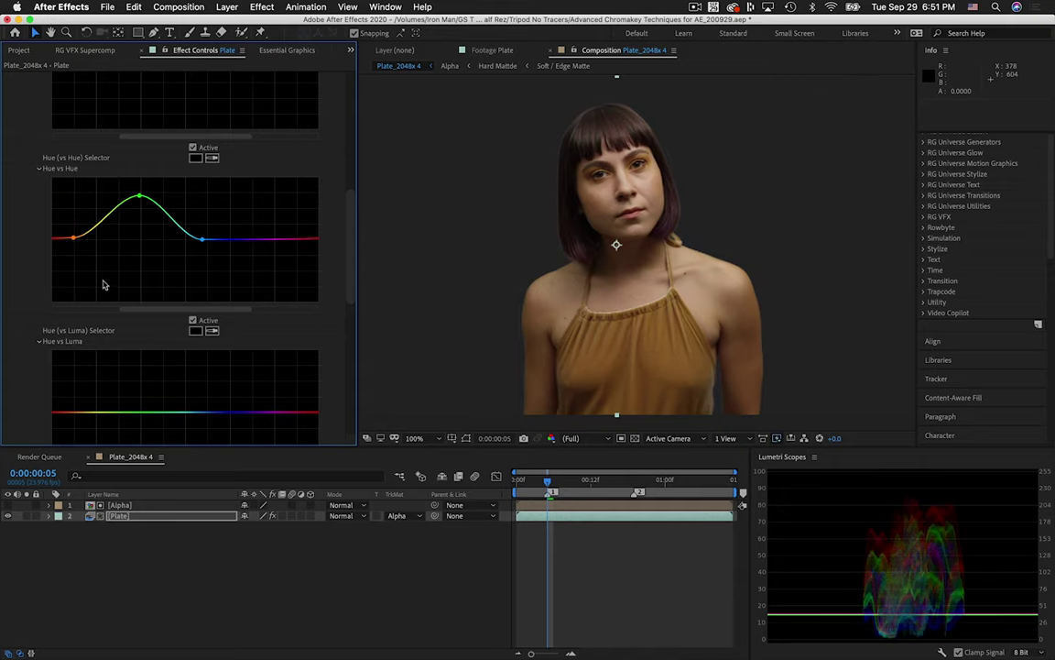
At marker 2, turn off the Plate layer's track matte and examine the color fringe along the shoulder and arm edge
{"action": "left_click_drag", "start_coordinate": [622, 483], "coordinate": [634, 480]}
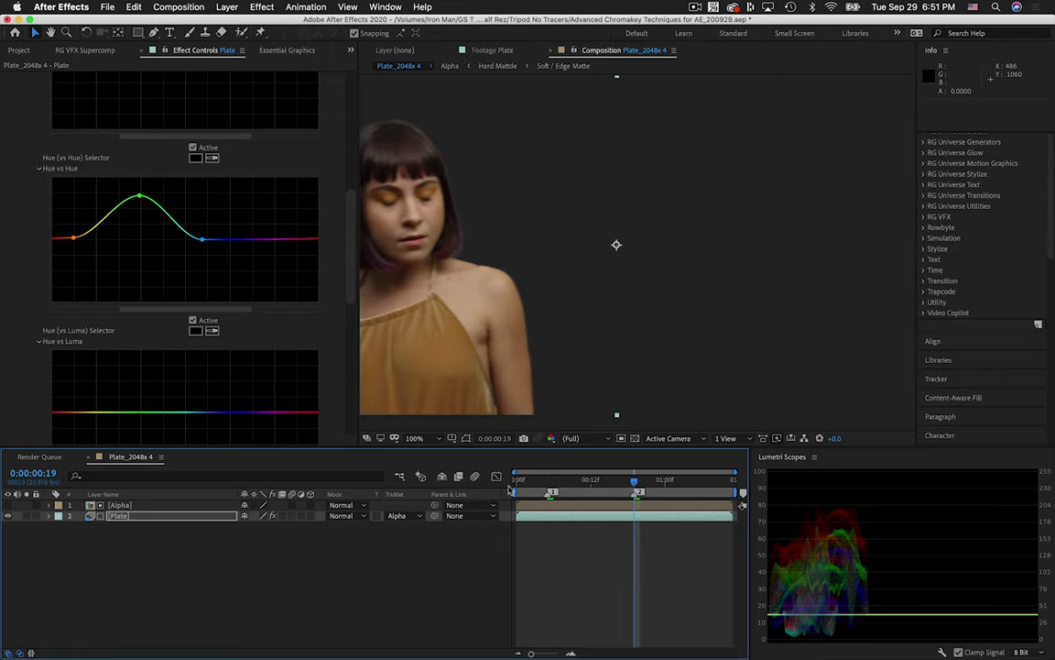
{"action": "scroll", "coordinate": [440, 224], "scroll_direction": "up", "scroll_amount": 2}
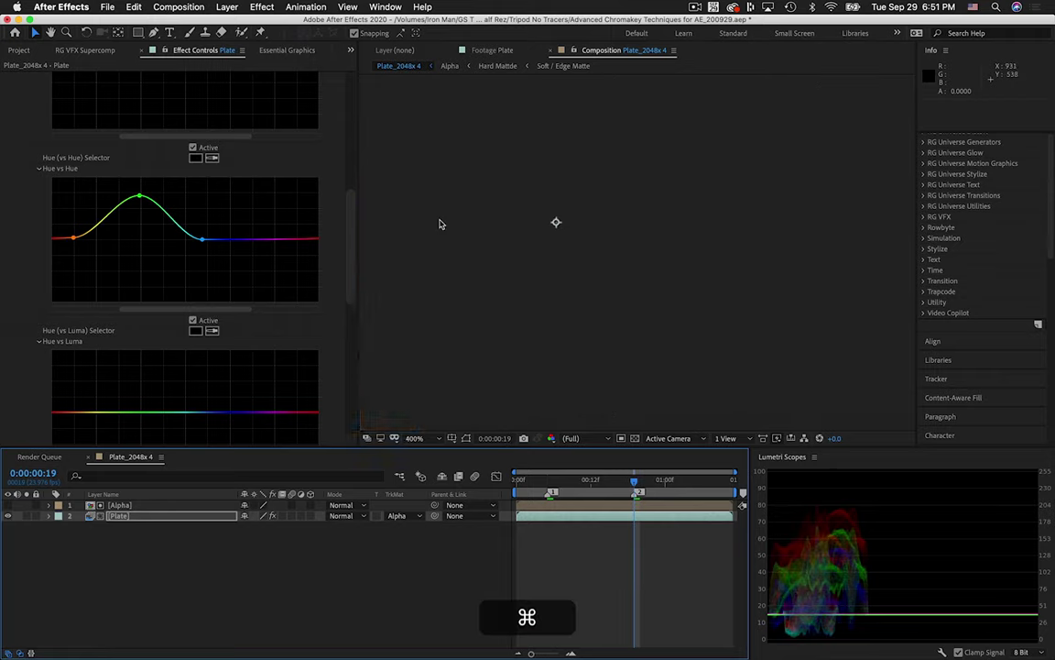
{"action": "scroll", "coordinate": [444, 245], "scroll_direction": "down", "scroll_amount": 2}
{"action": "left_click", "coordinate": [402, 516]}
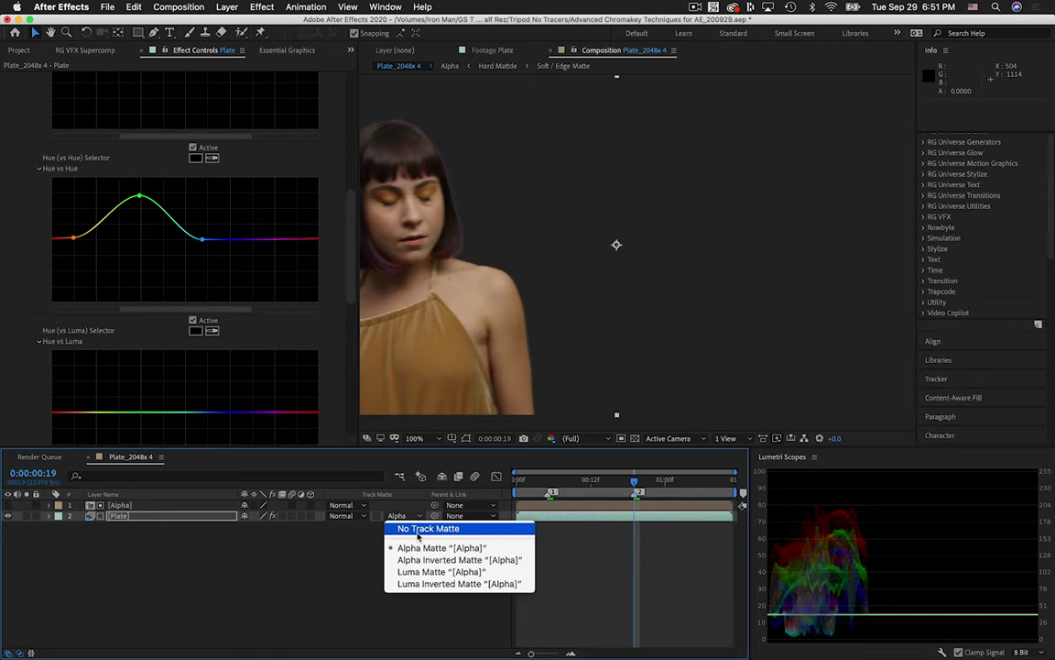
{"action": "left_click", "coordinate": [418, 532]}
{"action": "scroll", "coordinate": [495, 337], "scroll_direction": "up", "scroll_amount": 2}
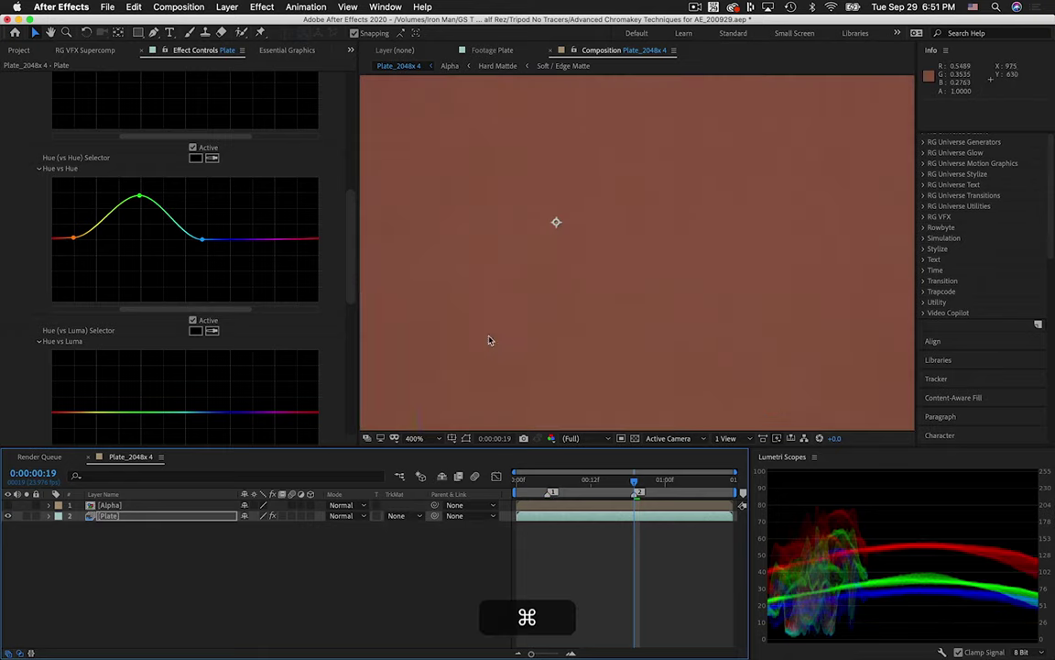
{"action": "left_click_drag", "start_coordinate": [545, 279], "coordinate": [735, 179]}
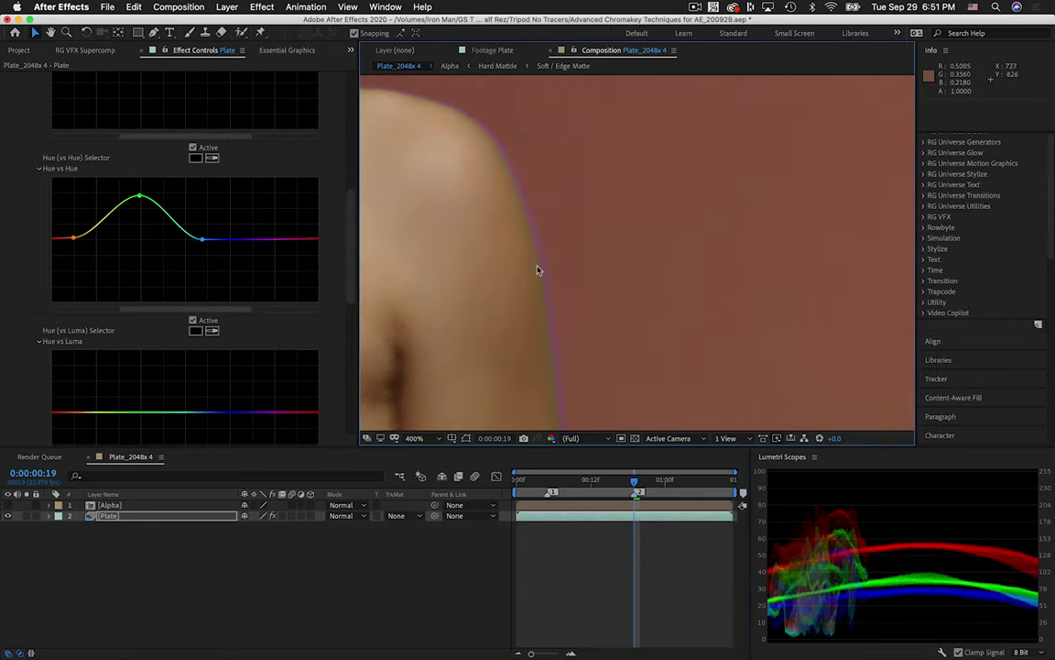
{"action": "scroll", "coordinate": [498, 247], "scroll_direction": "down", "scroll_amount": 4}
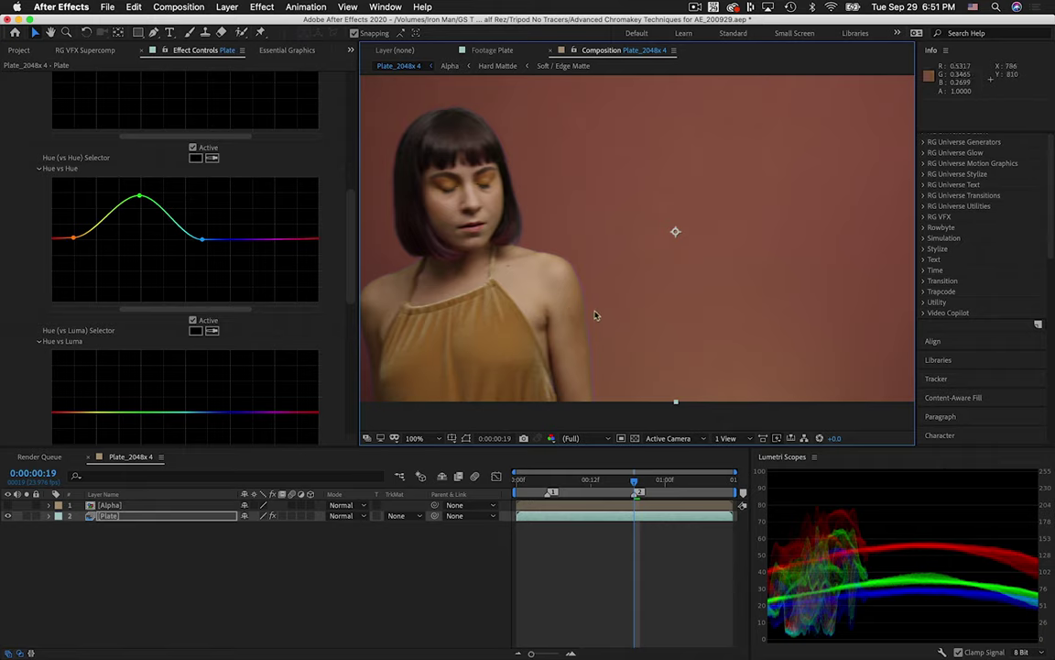
Return to marker 1 and disable the Lumetri Color effect on the Plate layer
{"action": "left_click", "coordinate": [550, 480]}
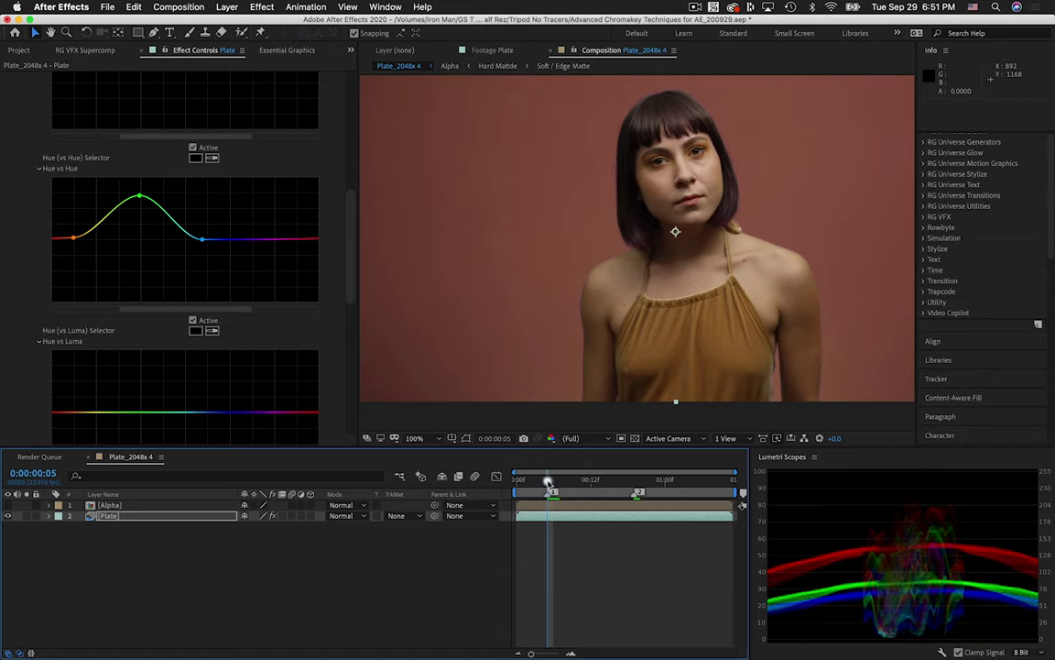
{"action": "left_click_drag", "start_coordinate": [351, 269], "coordinate": [350, 41]}
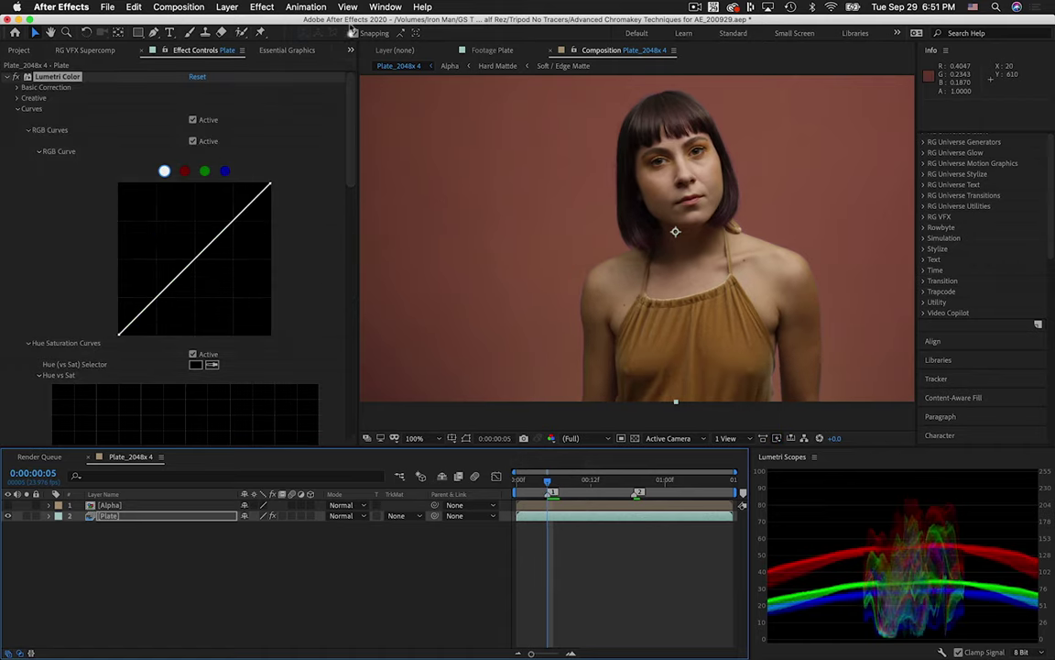
{"action": "left_click", "coordinate": [16, 76]}
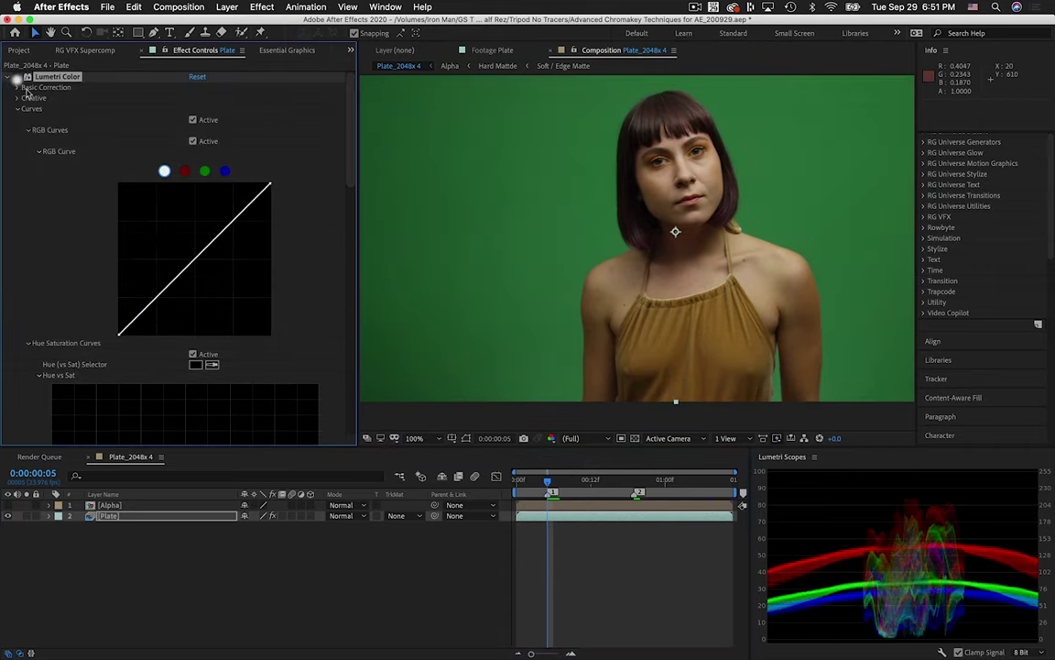
Set the Plate layer's track matte to Alpha Matte using the Alpha layer and inspect the green fringe around the hair
{"action": "left_click", "coordinate": [399, 516]}
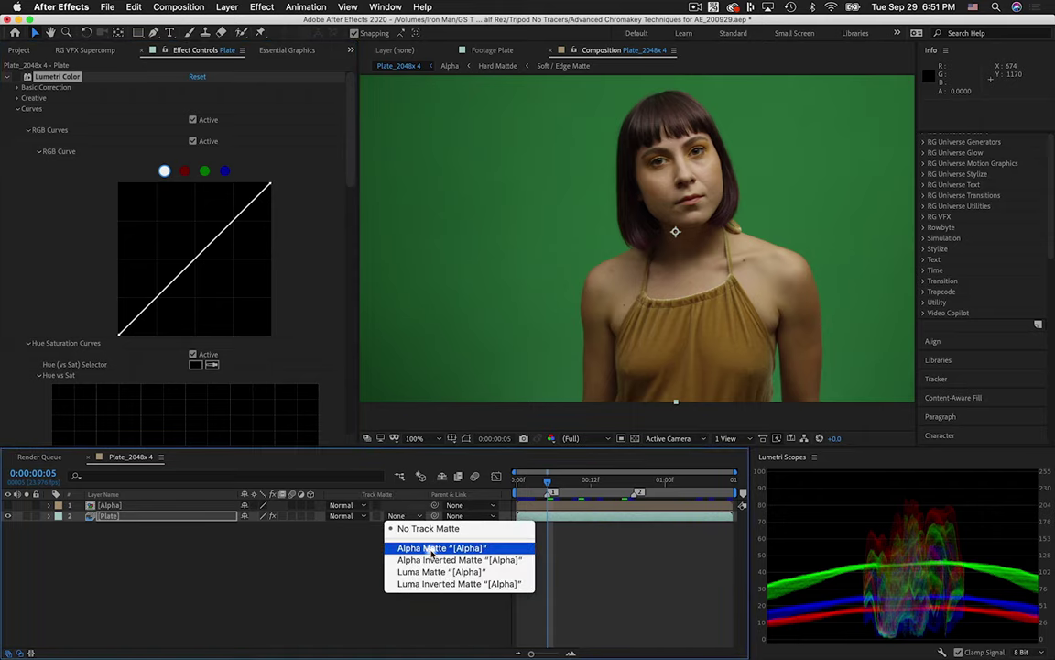
{"action": "left_click", "coordinate": [432, 548]}
{"action": "scroll", "coordinate": [568, 207], "scroll_direction": "up", "scroll_amount": 1}
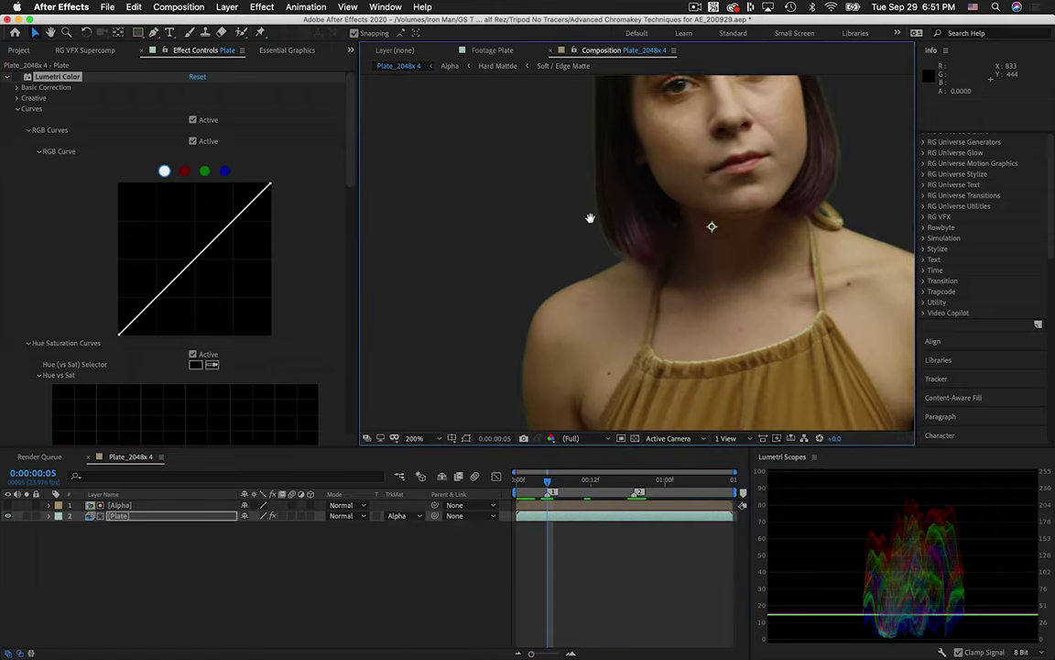
{"action": "left_click_drag", "start_coordinate": [590, 218], "coordinate": [475, 317]}
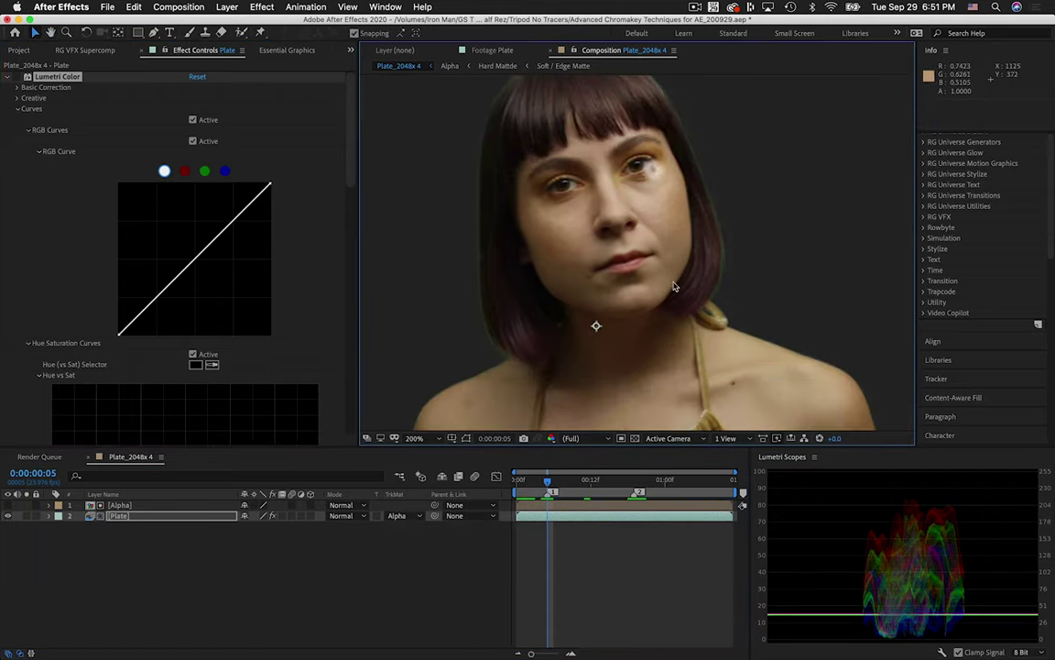
Set the Plate layer to No Track Matte and fit the whole frame in the composition view
{"action": "left_click", "coordinate": [400, 516]}
{"action": "left_click", "coordinate": [414, 528]}
{"action": "key", "text": "comma"}
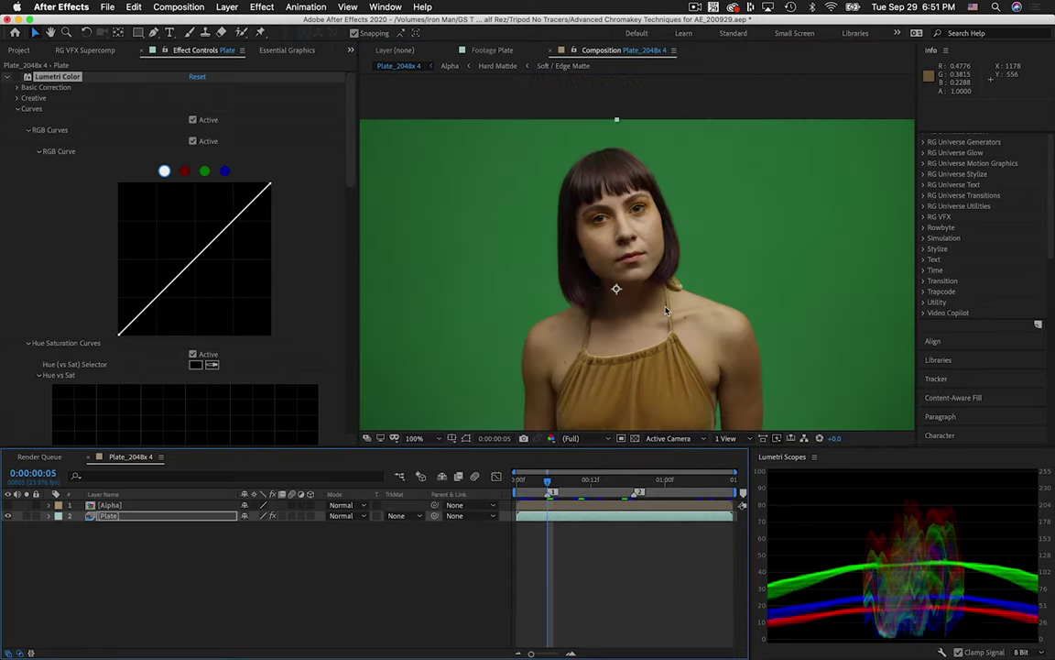
{"action": "left_click", "coordinate": [414, 438]}
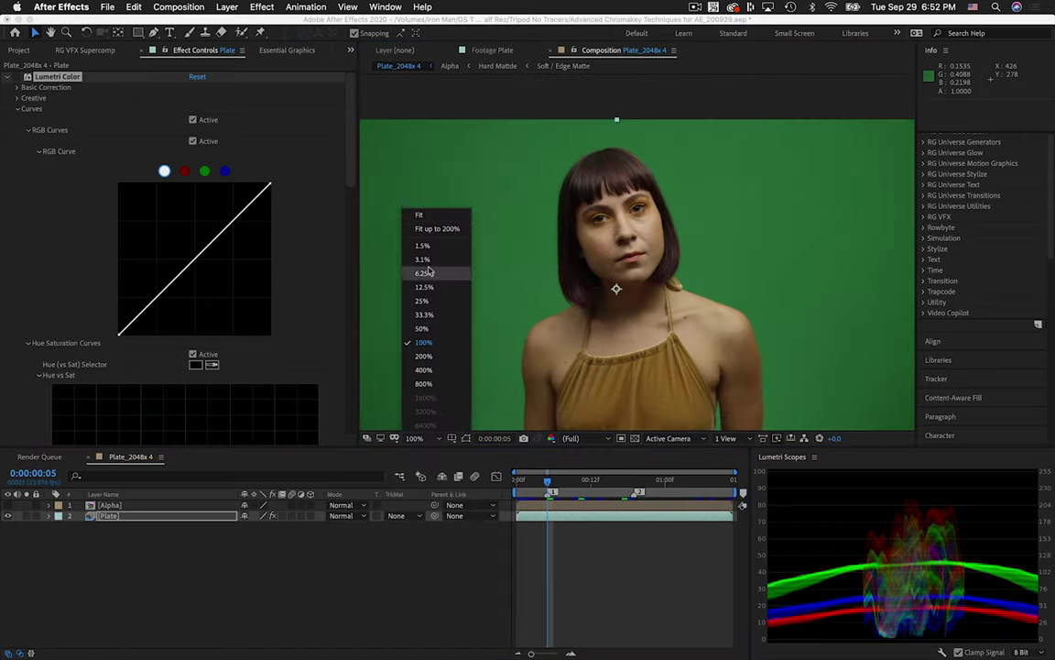
{"action": "left_click", "coordinate": [429, 214]}
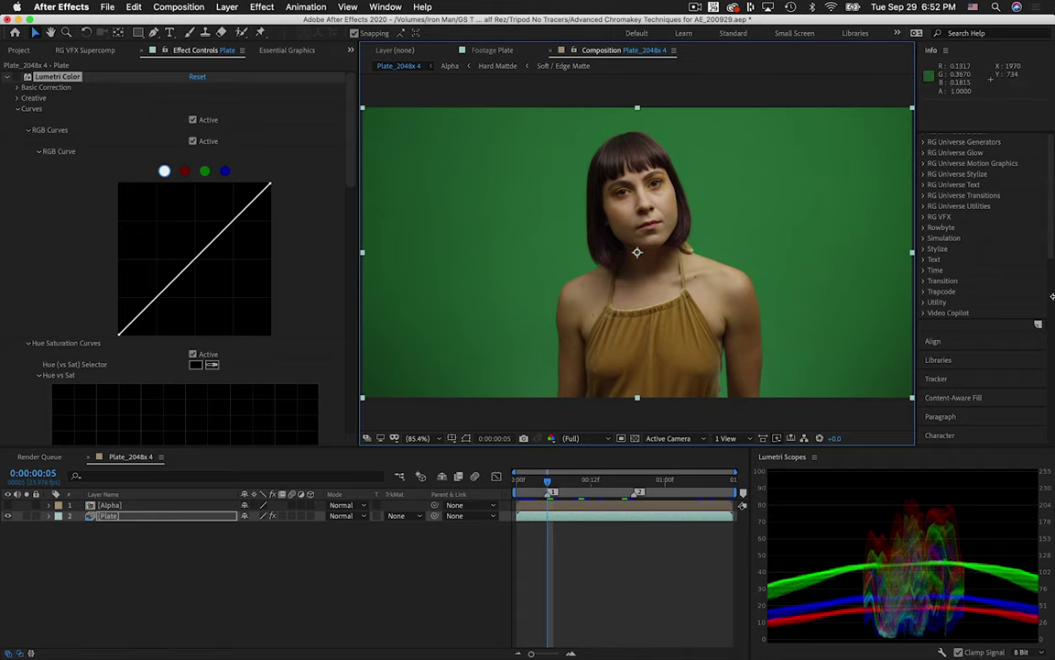
Show the project's footage, go to marker 2, and check the Plate layer with its Alpha Matte on and off
{"action": "left_click", "coordinate": [18, 50]}
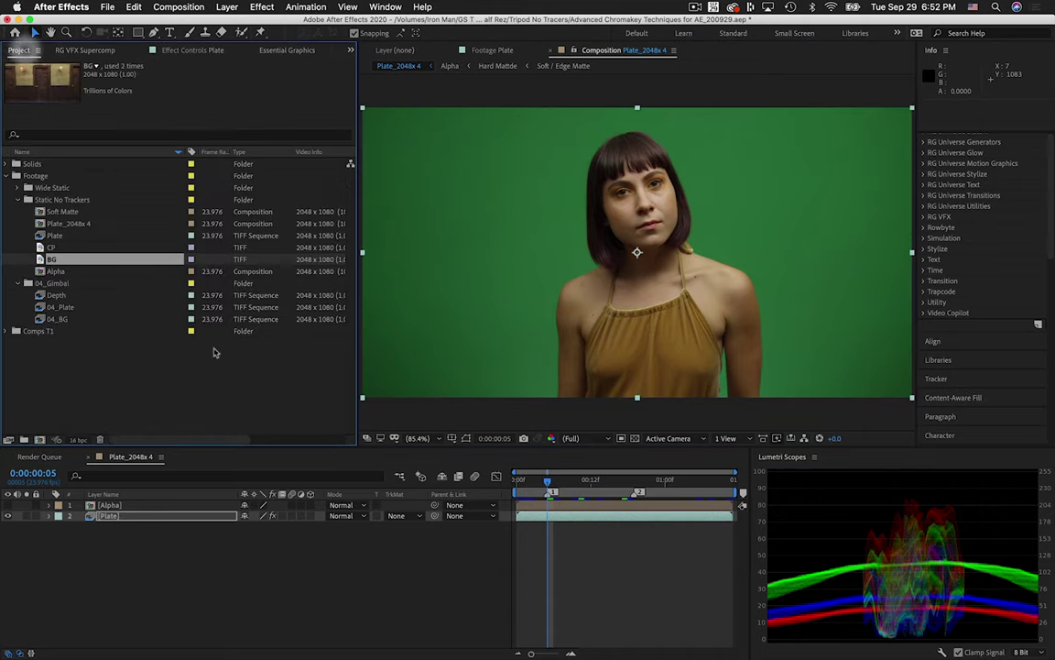
{"action": "key", "text": "space"}
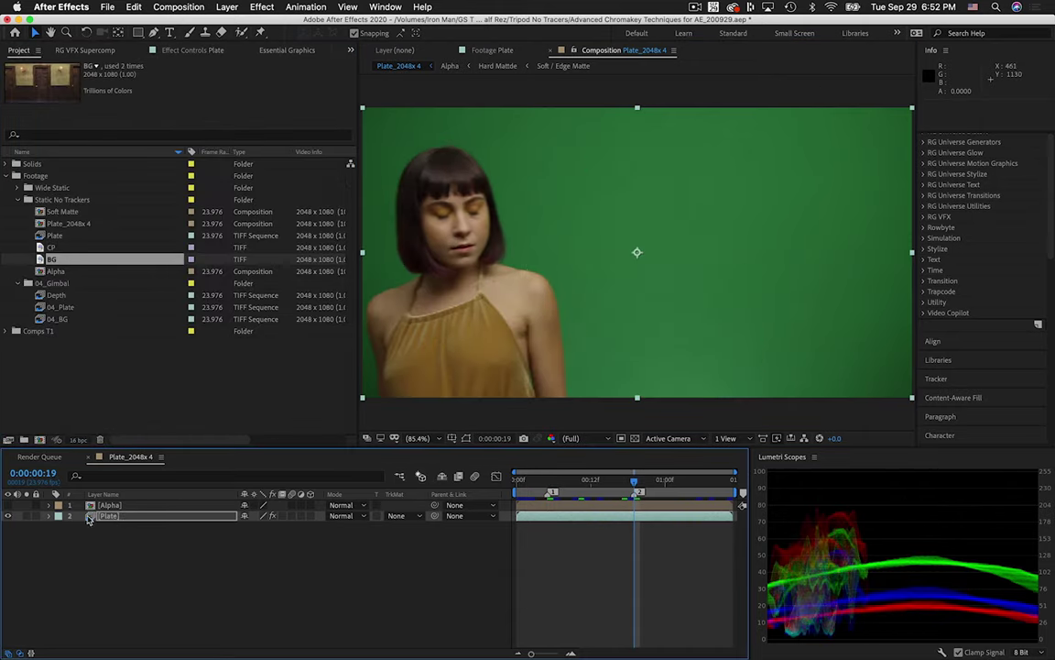
{"action": "left_click", "coordinate": [406, 517]}
{"action": "left_click", "coordinate": [432, 544]}
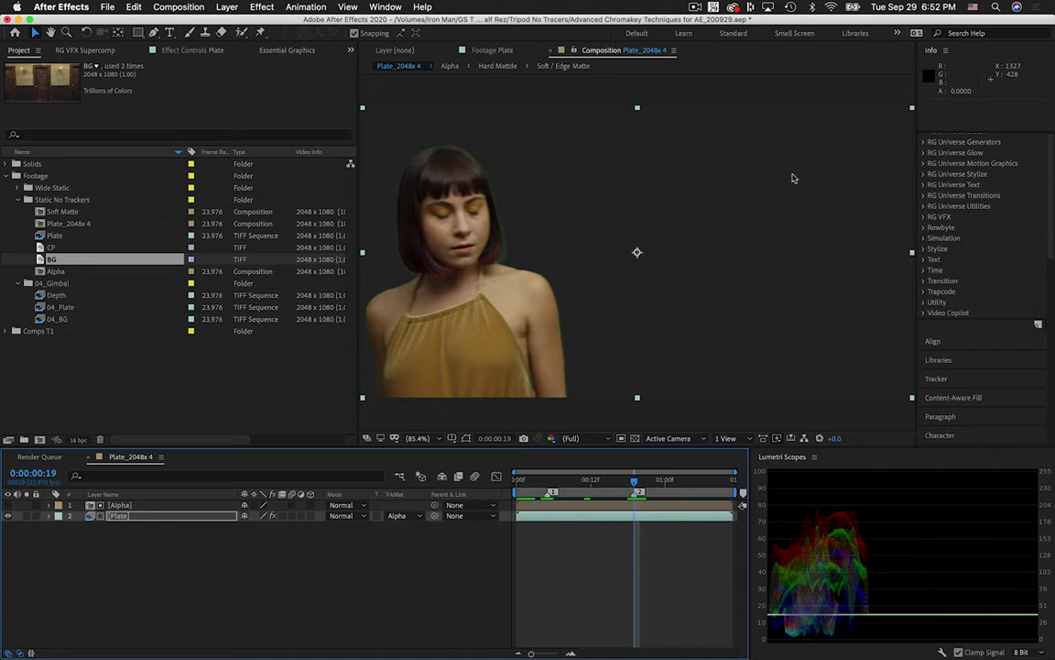
{"action": "left_click", "coordinate": [399, 516]}
{"action": "left_click", "coordinate": [431, 528]}
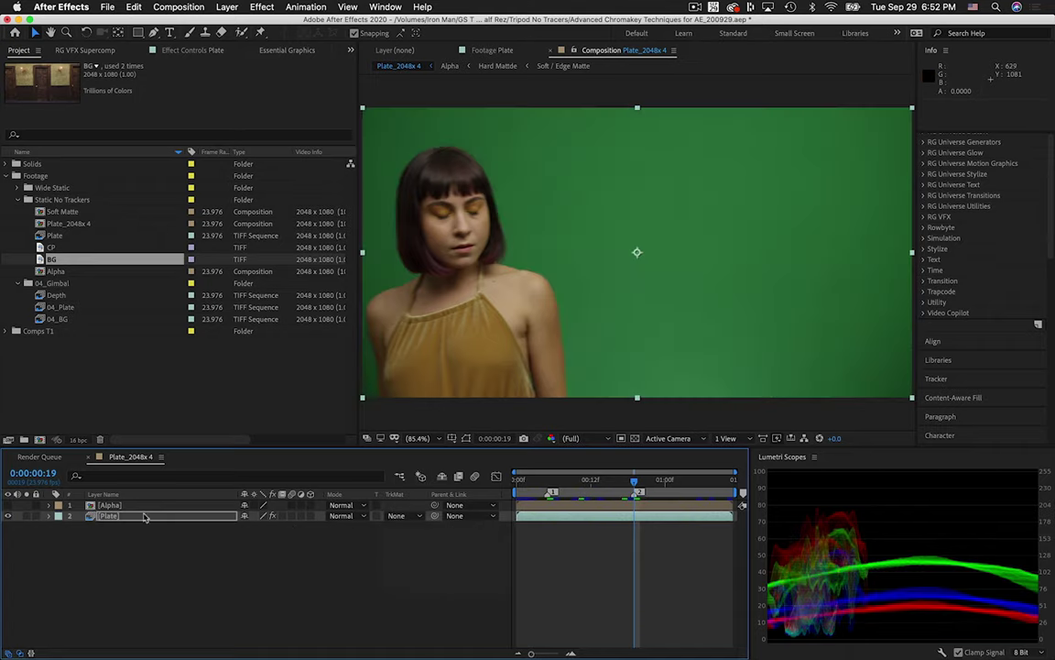
Open the Plate layer for painting and set up the Brush tool with paint mode Color
{"action": "double_click", "coordinate": [89, 515]}
{"action": "left_click", "coordinate": [189, 32]}
{"action": "left_click", "coordinate": [992, 358]}
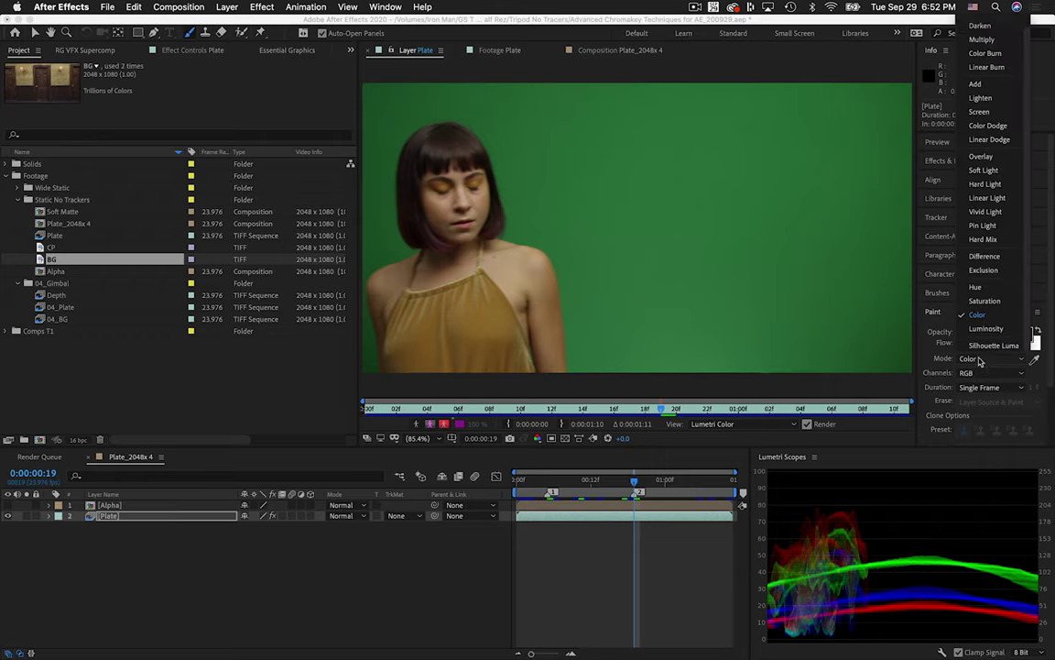
{"action": "left_click", "coordinate": [981, 21]}
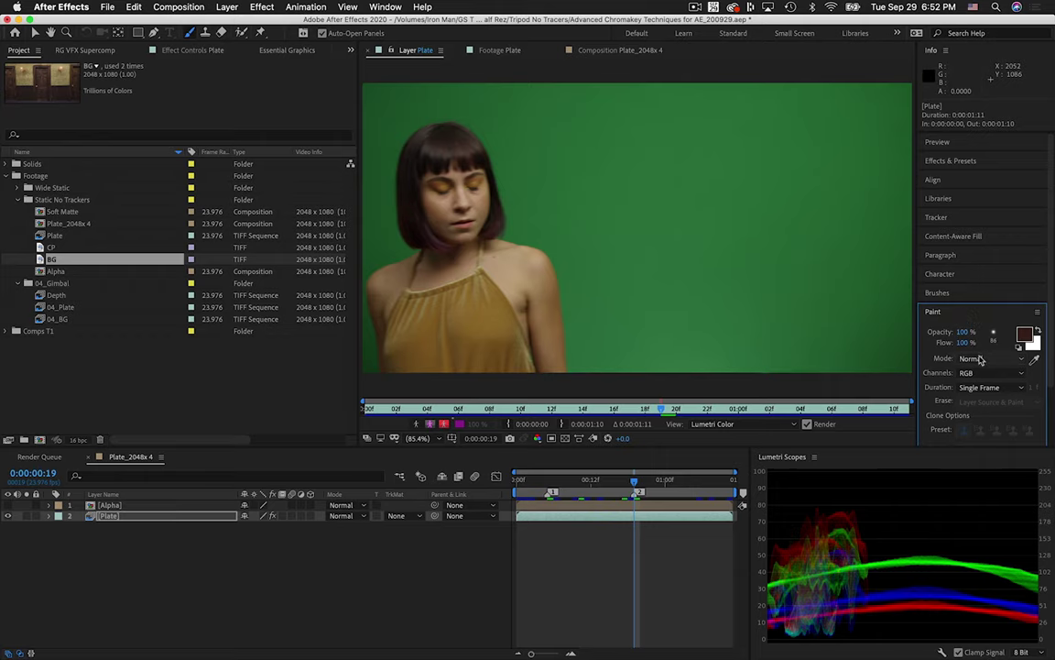
{"action": "left_click", "coordinate": [980, 359]}
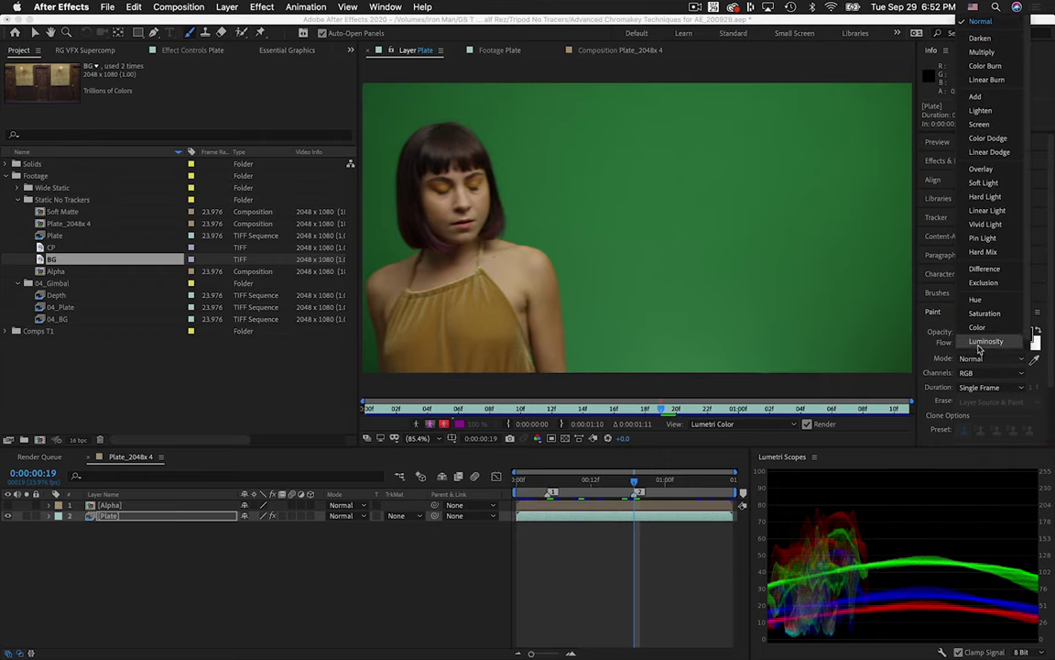
{"action": "left_click", "coordinate": [979, 315]}
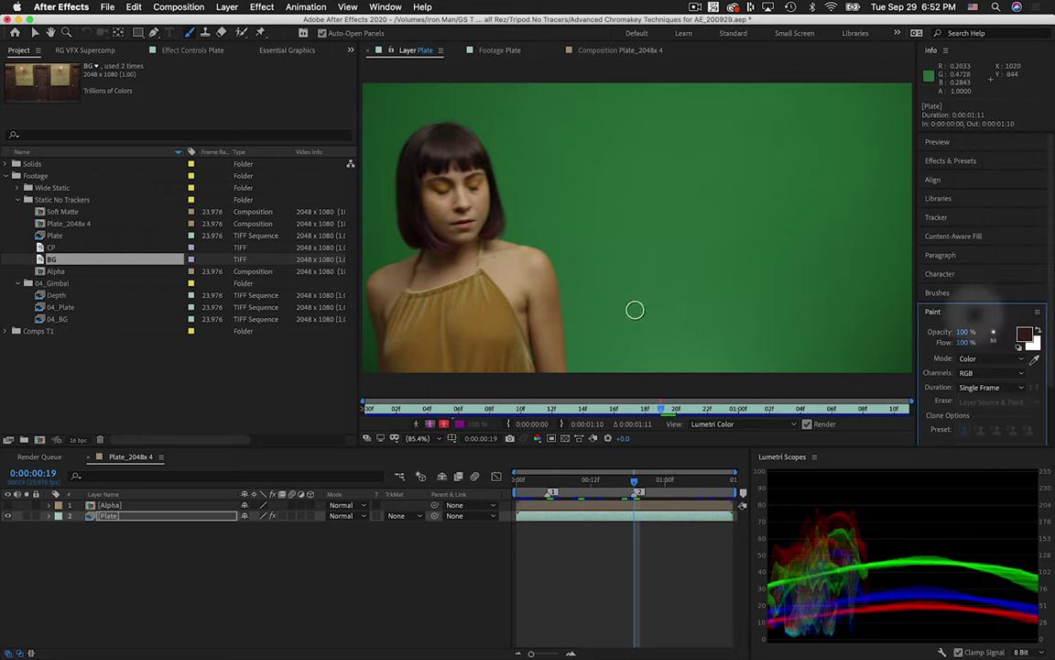
Sample the skin tone at the shoulder and paint it along the edges of the arms and both shoulders
{"action": "left_click", "coordinate": [556, 282], "text": "alt"}
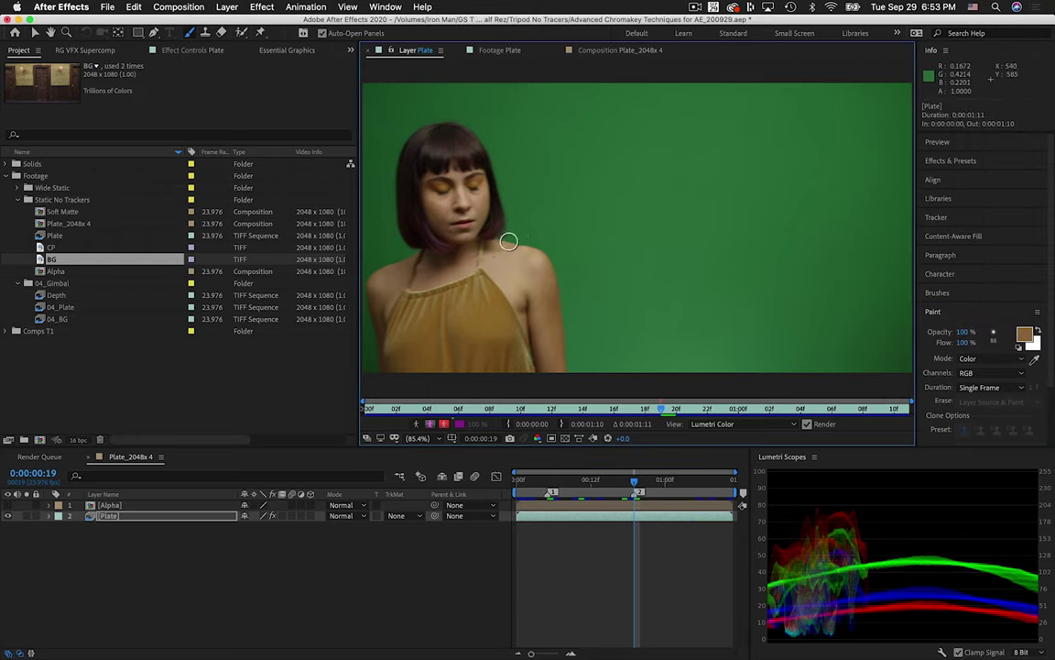
{"action": "left_click_drag", "start_coordinate": [565, 336], "coordinate": [538, 243]}
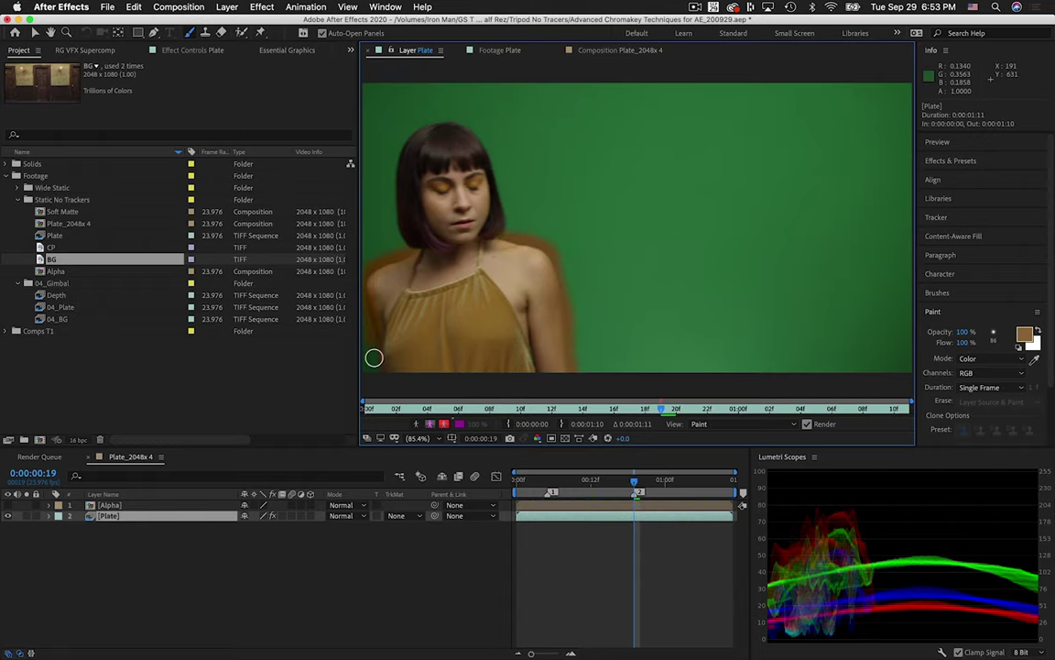
{"action": "key", "text": "alt"}
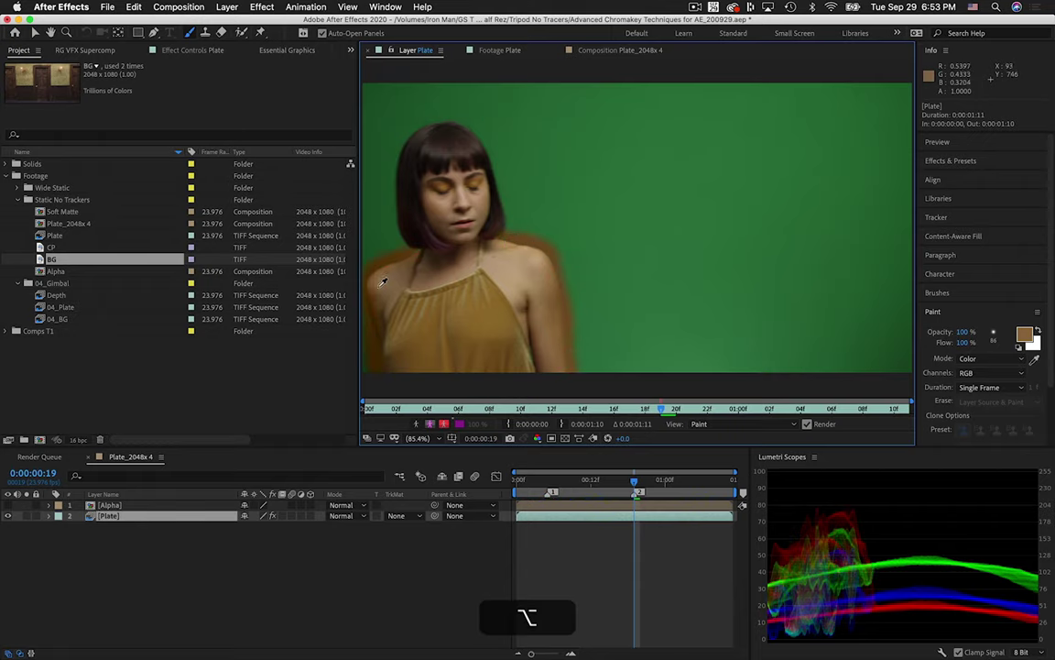
Sample nearby hair tones and paint over the green spill all around the edge of the hair
{"action": "left_click", "coordinate": [410, 233], "text": "alt"}
{"action": "mouse_move", "coordinate": [409, 236]}
{"action": "left_mouse_down"}
{"action": "mouse_move", "coordinate": [400, 149]}
{"action": "mouse_move", "coordinate": [412, 138]}
{"action": "mouse_move", "coordinate": [459, 108]}
{"action": "mouse_move", "coordinate": [454, 129]}
{"action": "mouse_move", "coordinate": [444, 122]}
{"action": "mouse_move", "coordinate": [483, 134]}
{"action": "mouse_move", "coordinate": [447, 116]}
{"action": "left_mouse_up"}
{"action": "left_click", "coordinate": [455, 129], "text": "alt"}
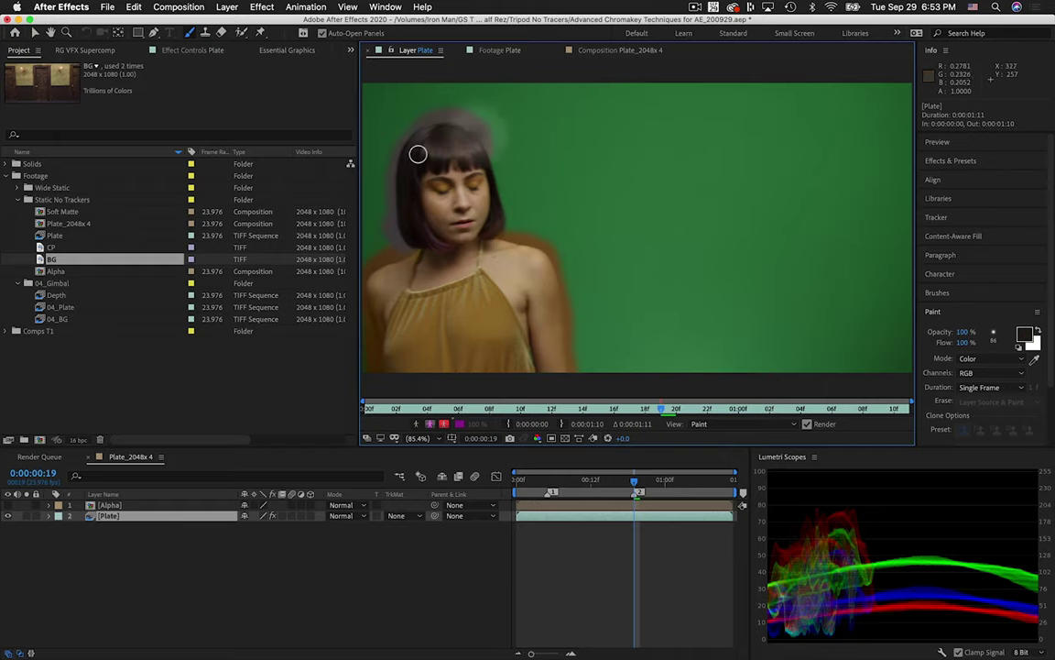
{"action": "key", "text": "alt"}
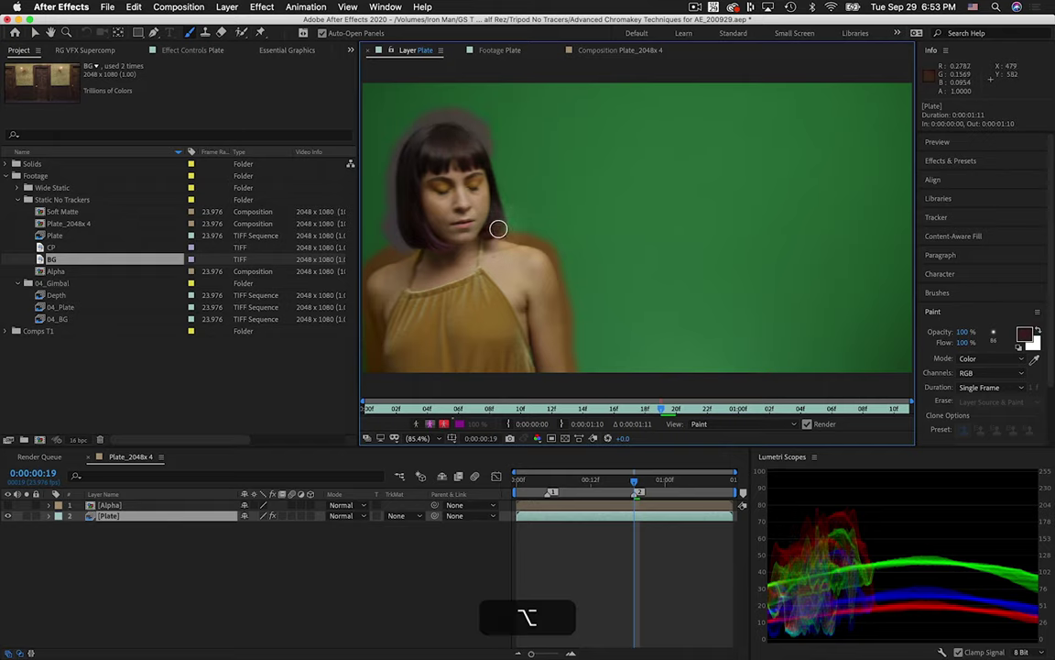
{"action": "left_click_drag", "start_coordinate": [501, 206], "coordinate": [501, 221]}
{"action": "left_click", "coordinate": [503, 190], "text": "alt"}
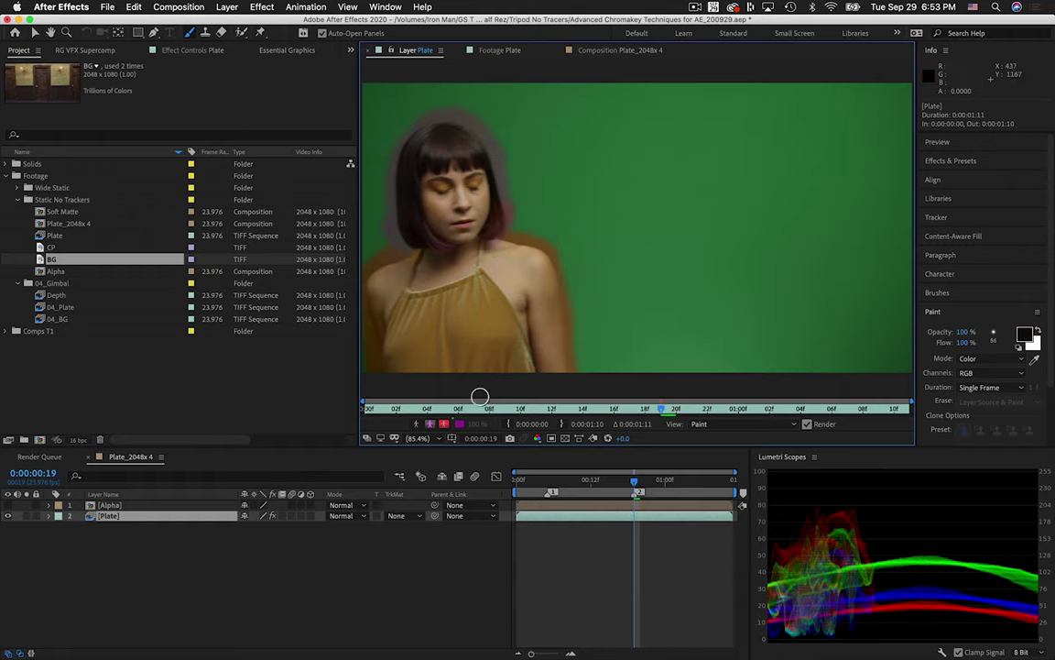
{"action": "left_click", "coordinate": [532, 365], "text": "alt"}
Set the painted Plate layer's track matte to Alpha Matte and return to the Plate_2048x 4 composition
{"action": "left_click", "coordinate": [410, 516]}
{"action": "left_click", "coordinate": [425, 544]}
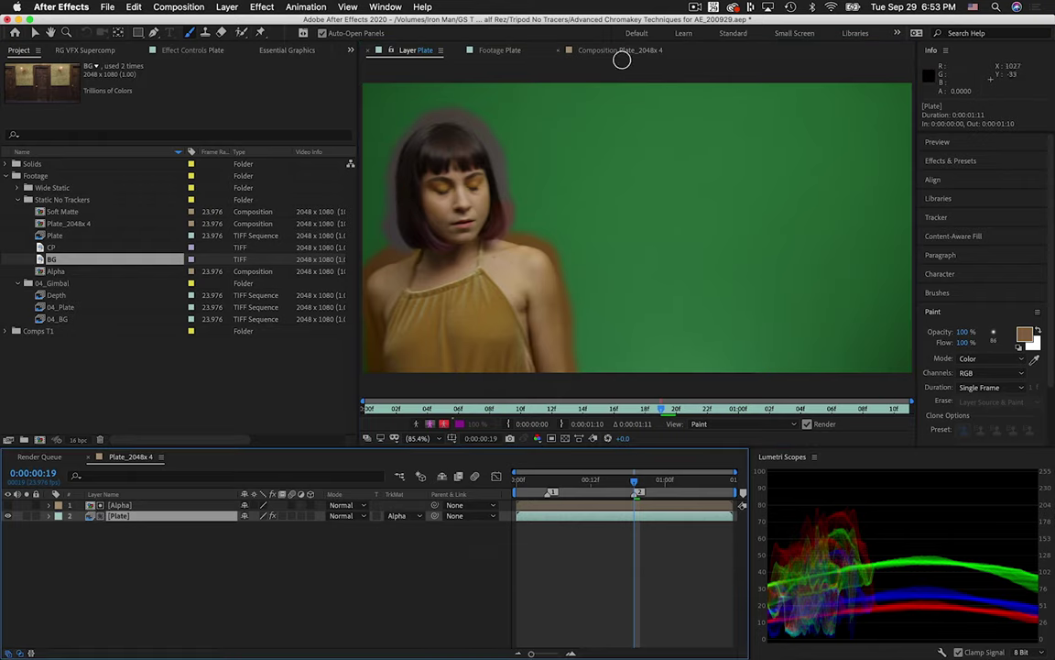
{"action": "left_click", "coordinate": [620, 51]}
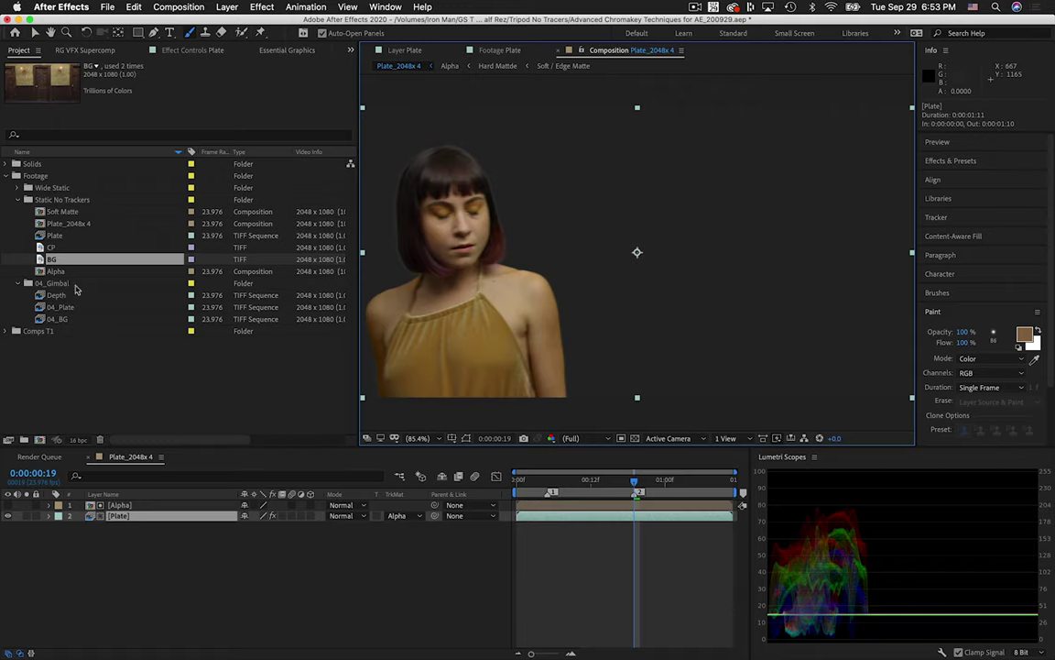
Add the Plate footage between the Alpha and painted Plate layers, with its track matte set to Alpha Matte
{"action": "left_click", "coordinate": [46, 308]}
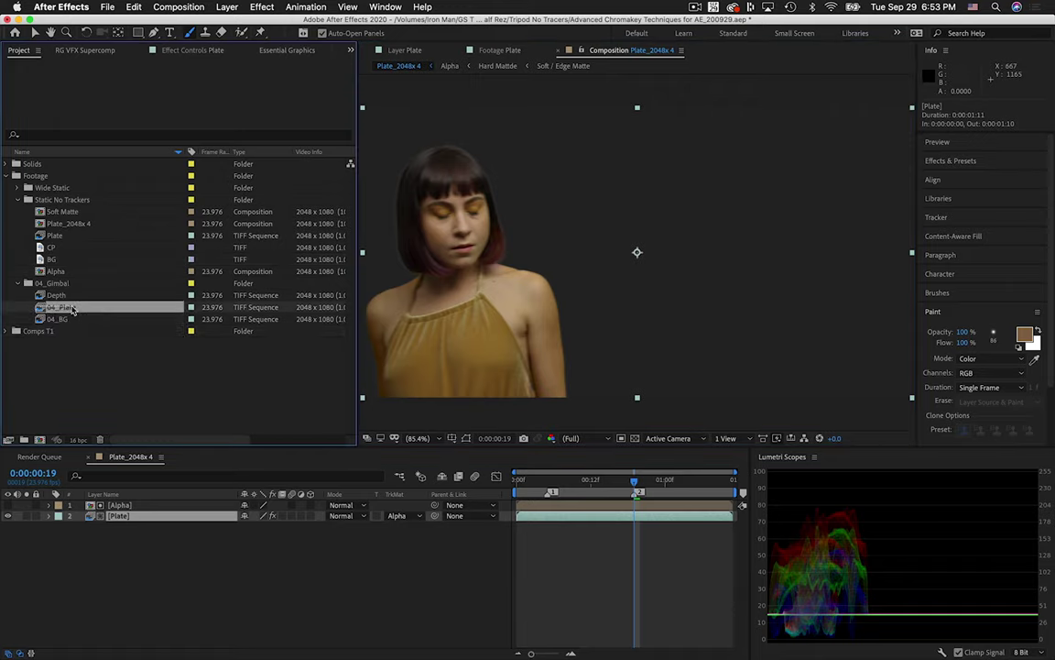
{"action": "left_click_drag", "start_coordinate": [48, 235], "coordinate": [119, 510]}
{"action": "left_click", "coordinate": [403, 516]}
{"action": "left_click", "coordinate": [425, 547]}
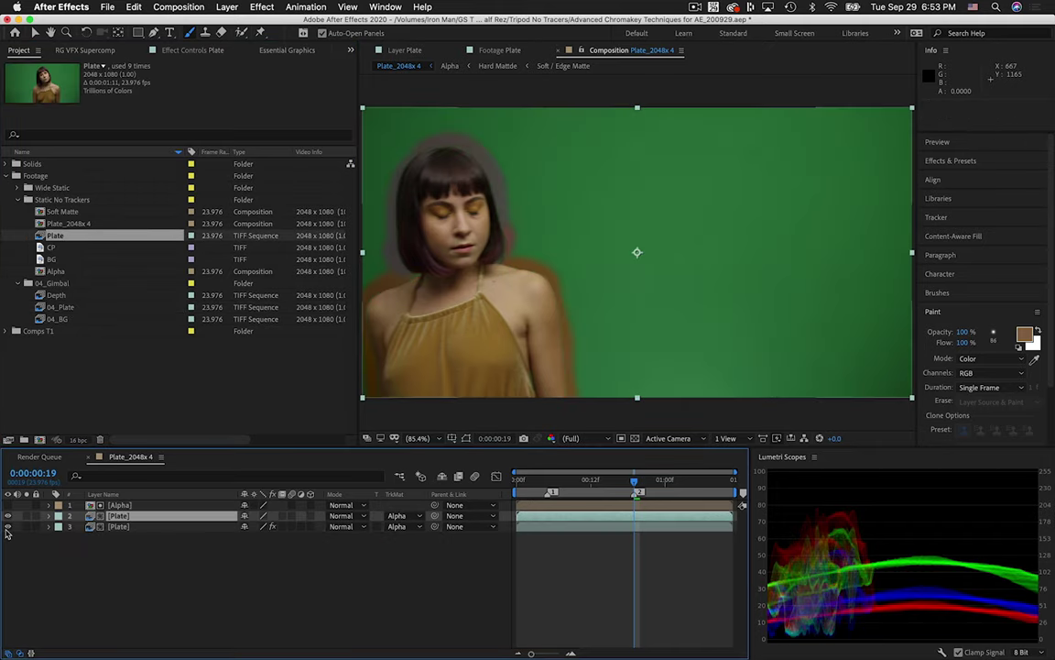
Snapshot the unpainted Plate composite, and show only the painted Plate layer, placed directly below the Alpha layer
{"action": "left_click", "coordinate": [8, 527]}
{"action": "left_click", "coordinate": [524, 438]}
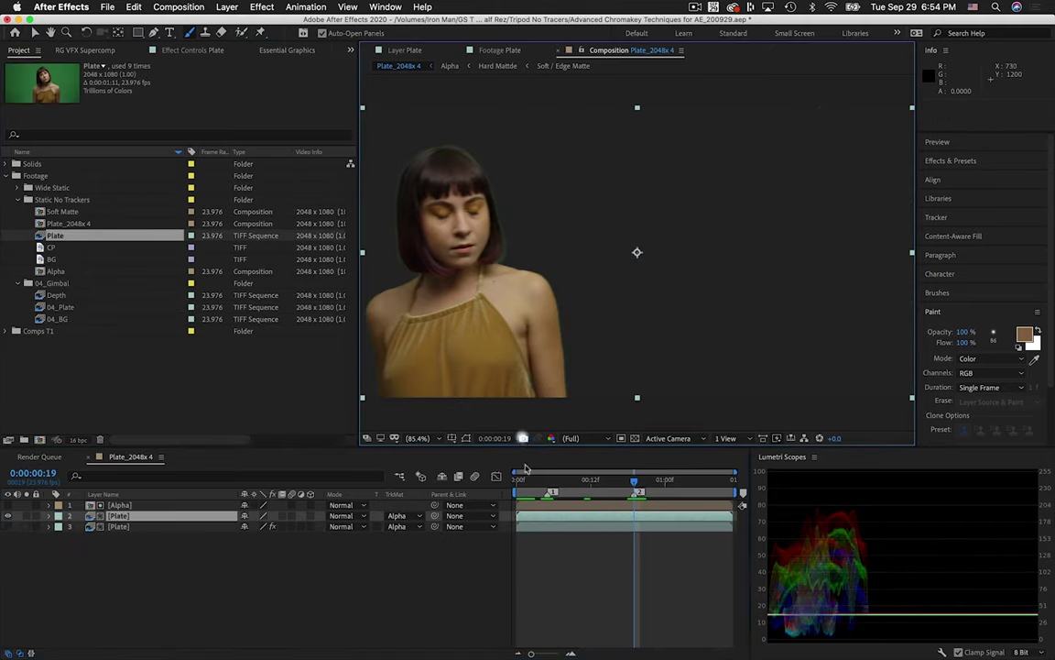
{"action": "left_click", "coordinate": [8, 515]}
{"action": "left_click", "coordinate": [8, 527]}
{"action": "left_click_drag", "start_coordinate": [119, 527], "coordinate": [124, 511]}
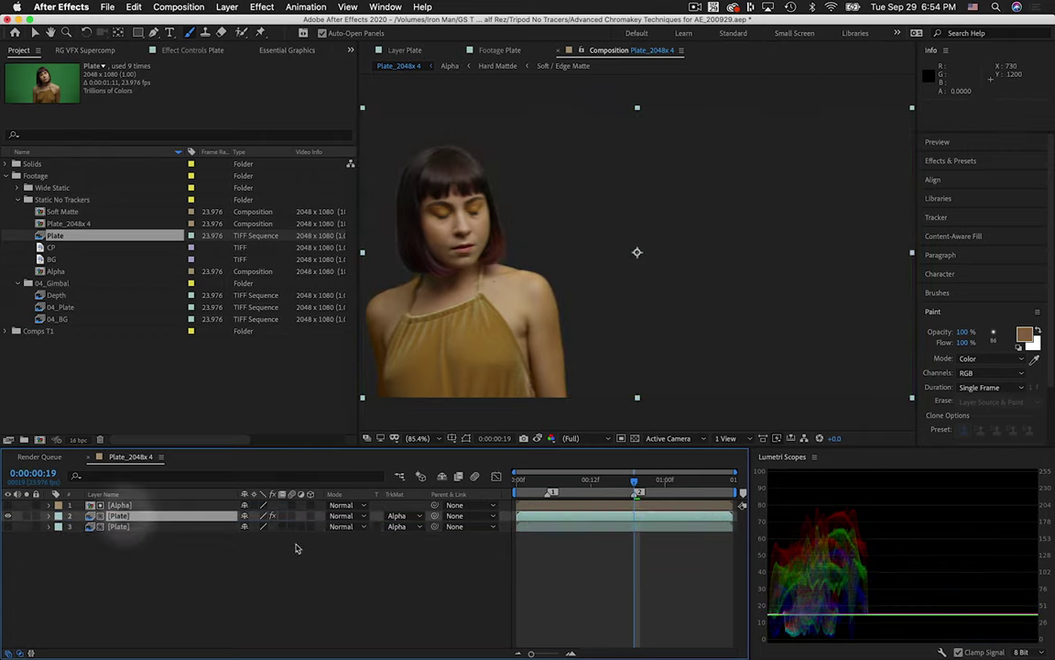
Compare the painted composite with the snapshot and inspect the hair, face and shoulder edges up close
{"action": "left_click", "coordinate": [537, 439]}
{"action": "left_click", "coordinate": [538, 438]}
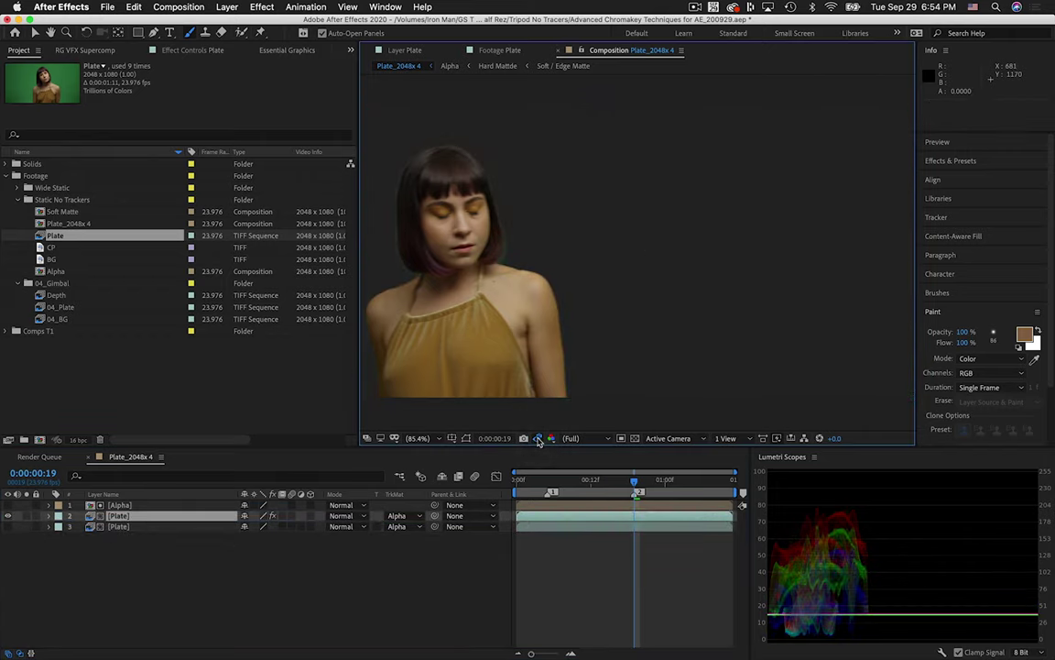
{"action": "left_click", "coordinate": [538, 439]}
{"action": "scroll", "coordinate": [500, 269], "scroll_direction": "up", "scroll_amount": 5}
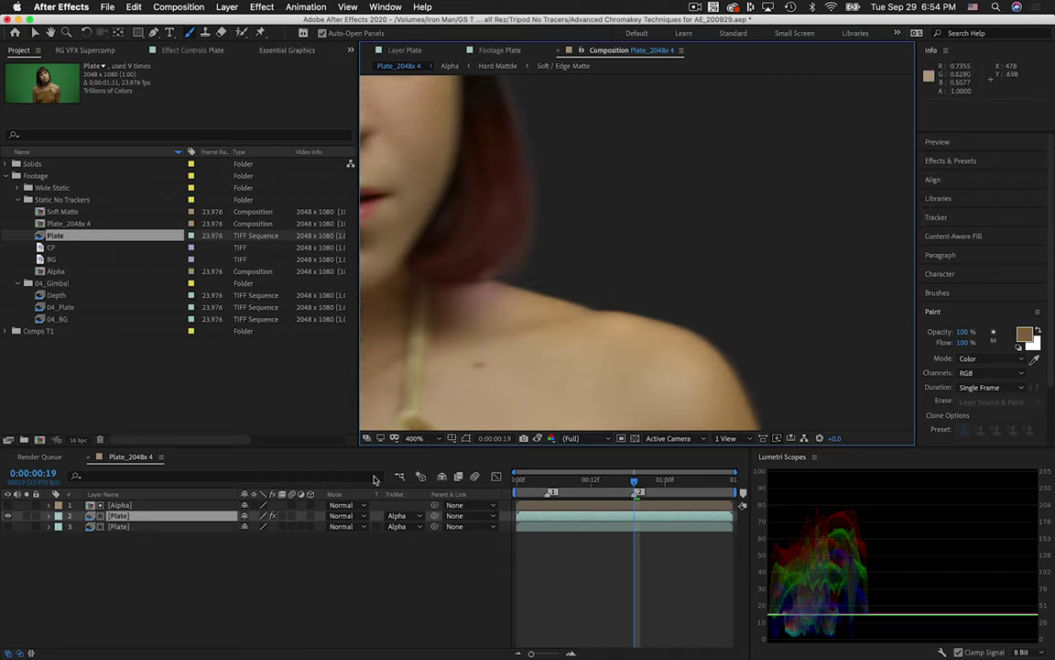
{"action": "left_click_drag", "start_coordinate": [509, 142], "coordinate": [603, 360]}
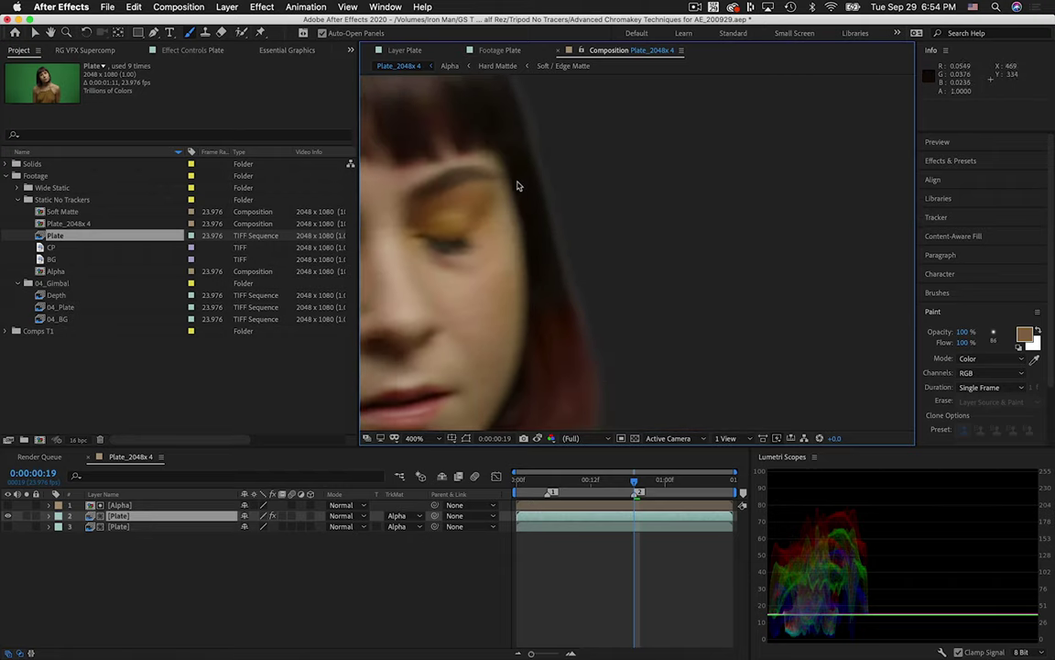
{"action": "scroll", "coordinate": [596, 200], "scroll_direction": "down", "scroll_amount": 6}
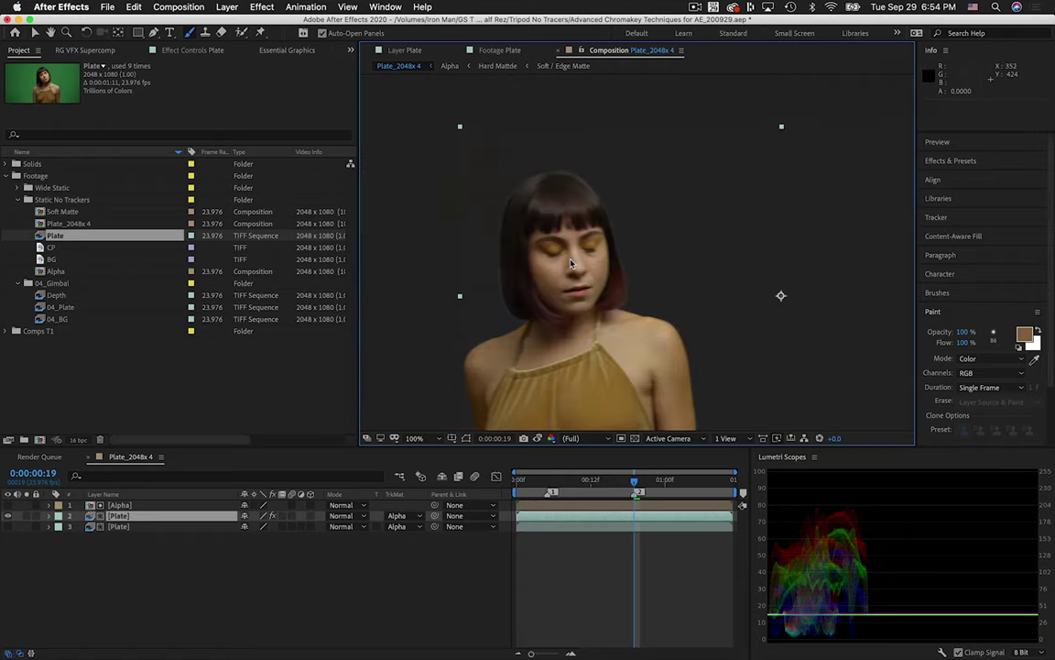
{"action": "scroll", "coordinate": [596, 209], "scroll_direction": "up", "scroll_amount": 3}
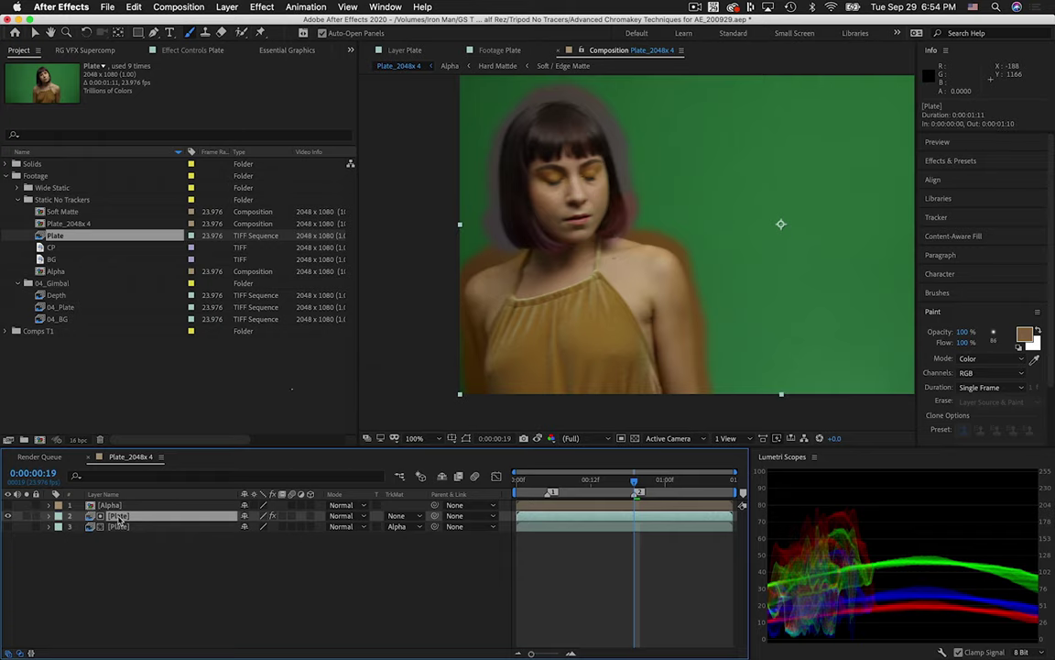
Delete the painted Plate layer and set the remaining Plate layer's track matte to none
{"action": "left_click", "coordinate": [118, 519]}
{"action": "key", "text": "BackSpace"}
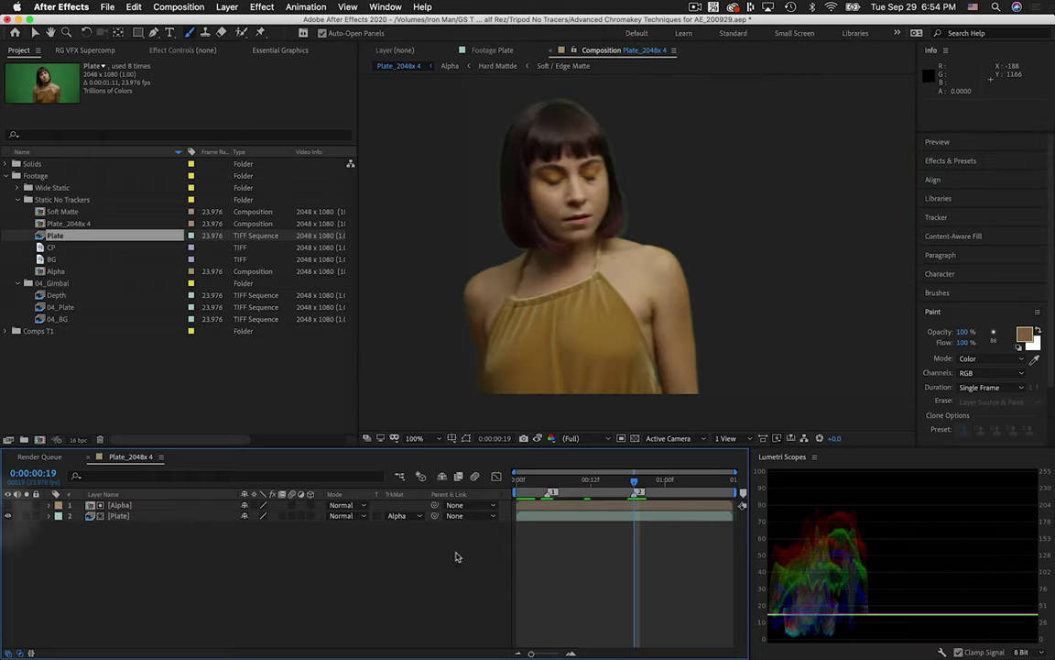
{"action": "left_click", "coordinate": [401, 515]}
{"action": "left_click", "coordinate": [411, 532]}
Go to the first frame of the composition and fit the whole frame in the viewer, up to 200%
{"action": "left_click", "coordinate": [550, 481]}
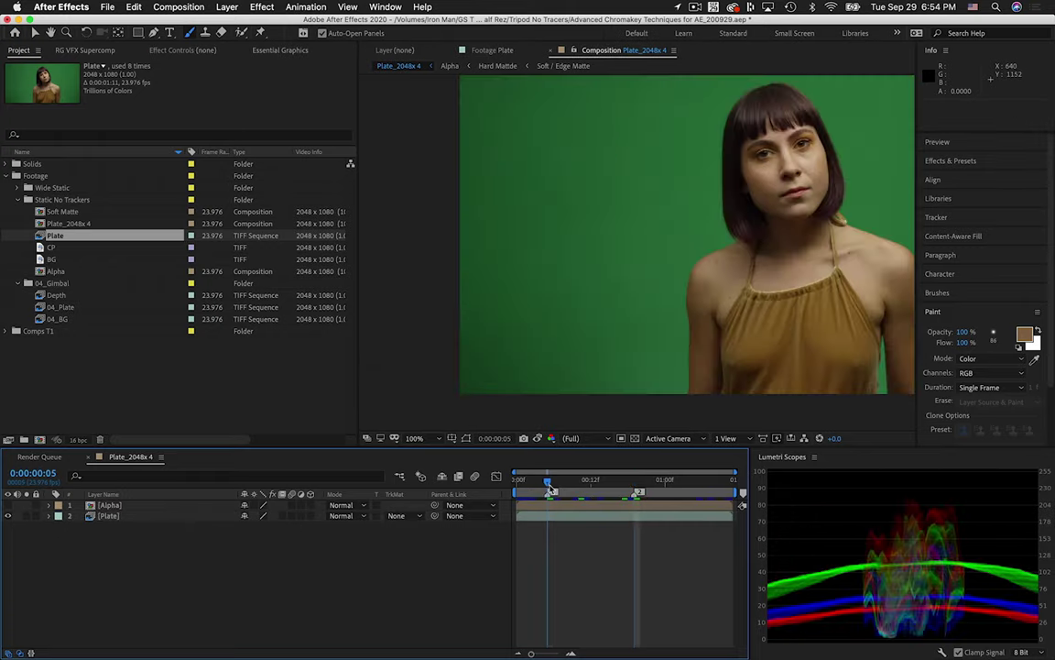
{"action": "scroll", "coordinate": [574, 351], "scroll_direction": "down", "scroll_amount": 1}
{"action": "left_click_drag", "start_coordinate": [575, 351], "coordinate": [506, 373]}
{"action": "left_click", "coordinate": [519, 479]}
{"action": "left_click", "coordinate": [412, 437]}
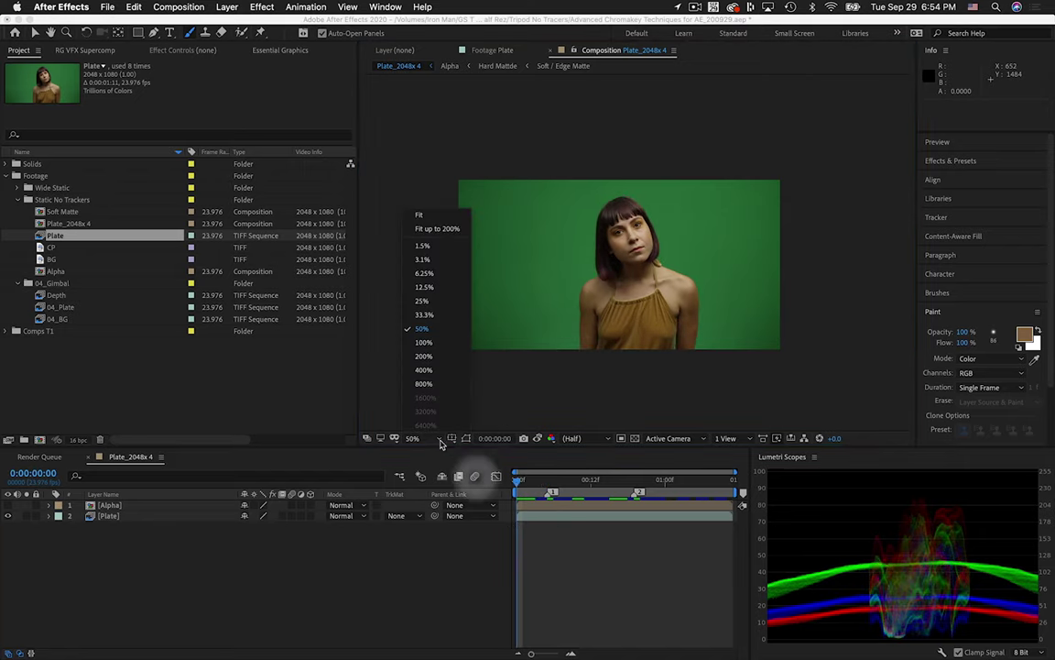
{"action": "left_click", "coordinate": [439, 228]}
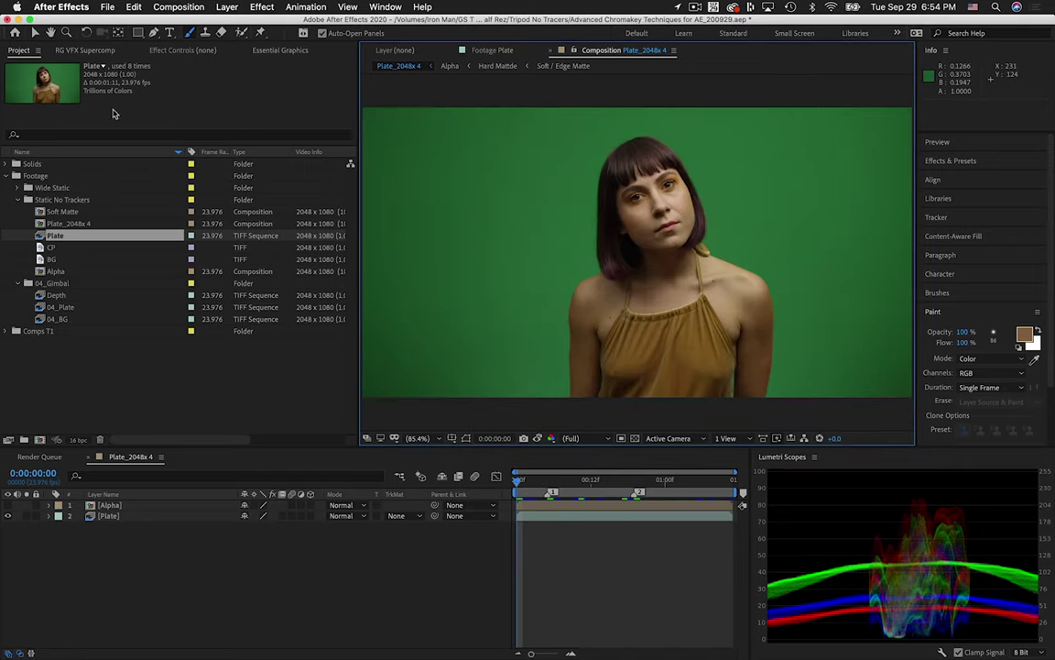
Create a frame-sized ellipse shape layer filled with the brown 5B3C1F sampled from the woman's arm
{"action": "left_click_drag", "start_coordinate": [138, 32], "coordinate": [183, 58]}
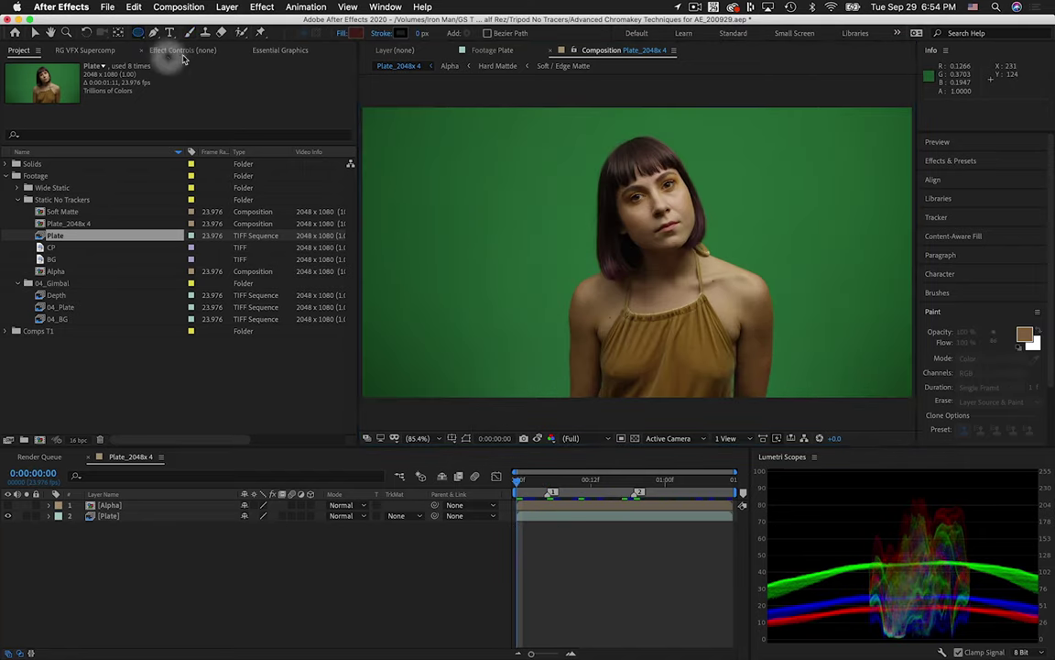
{"action": "left_click", "coordinate": [356, 33]}
{"action": "left_click", "coordinate": [265, 160]}
{"action": "left_click", "coordinate": [770, 346]}
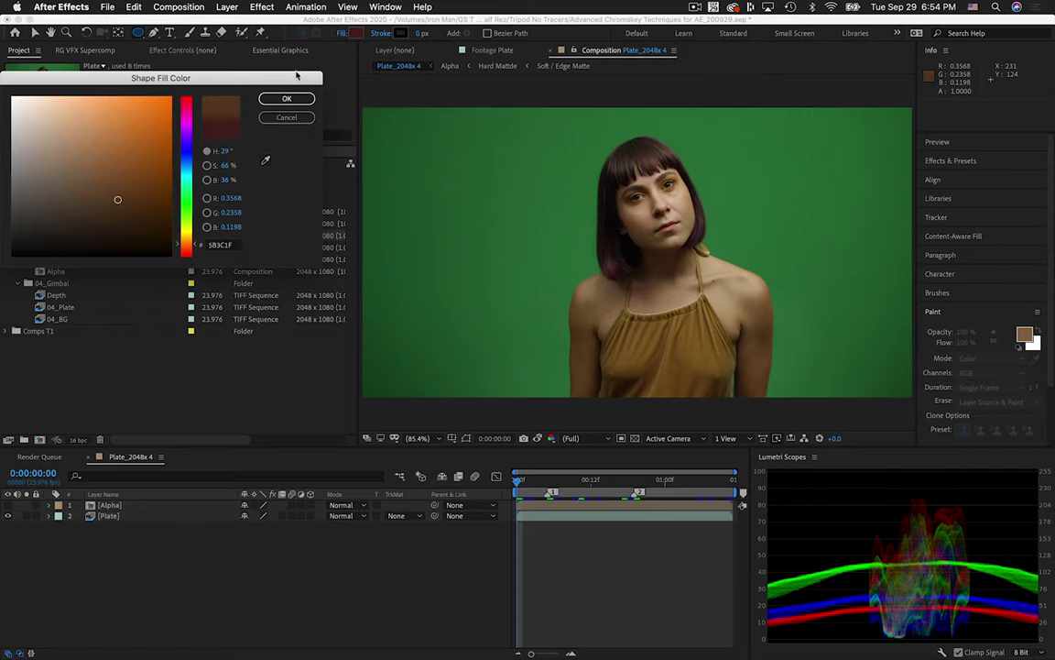
{"action": "left_click", "coordinate": [286, 98]}
{"action": "double_click", "coordinate": [138, 32]}
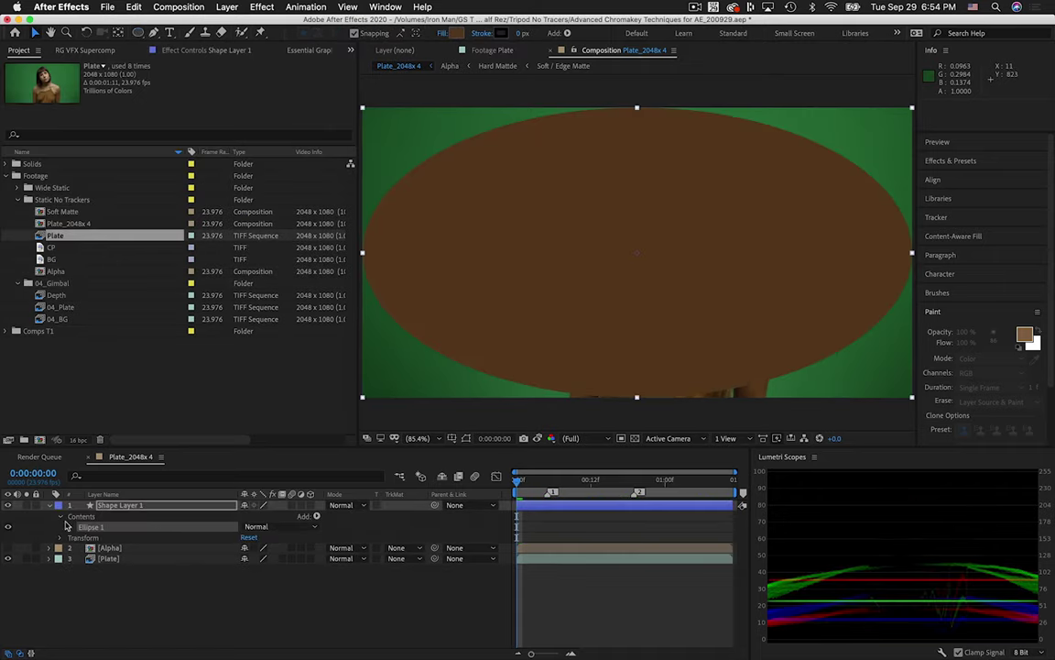
Rename the ellipse shape layer as Arms
{"action": "left_click", "coordinate": [137, 505]}
{"action": "key", "text": "Return"}
{"action": "type", "text": "Arms"}
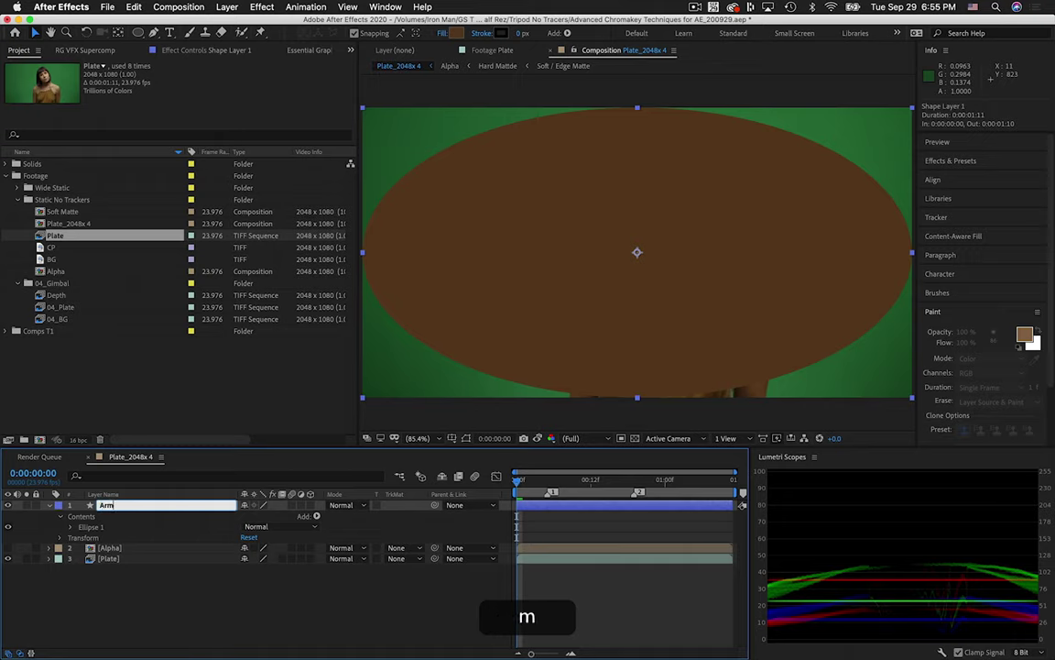
{"action": "key", "text": "Return"}
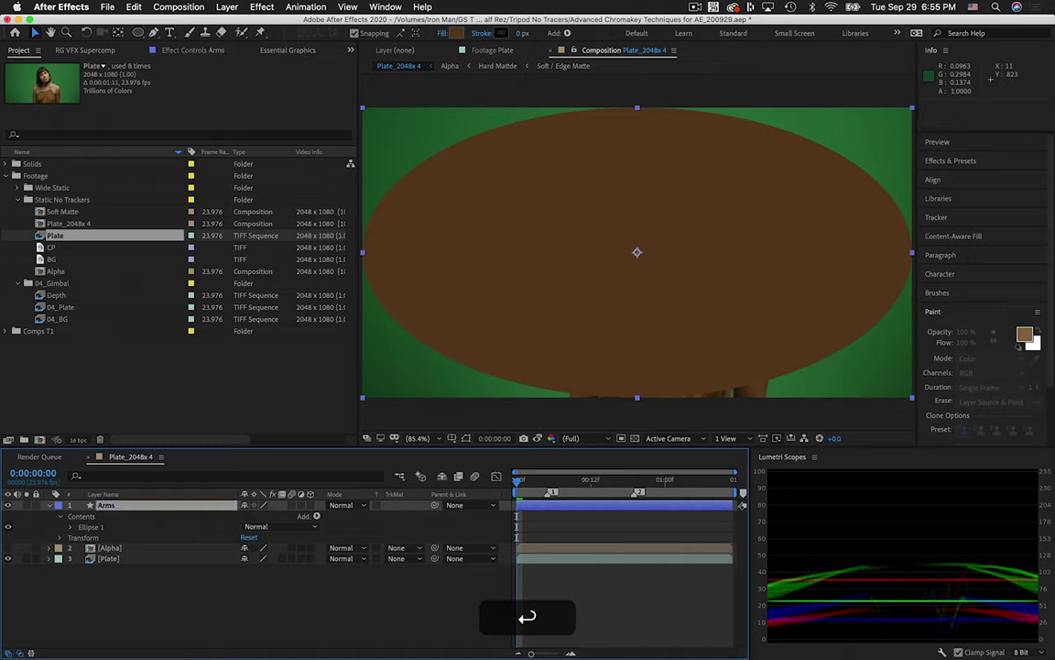
Unlink the Arms layer's scale, resize it non-proportionally to about -9.3, 56.7% and place it along the arm's outer edge, near 1564.7, 863.0
{"action": "key", "text": "shift+s"}
{"action": "left_click", "coordinate": [141, 507]}
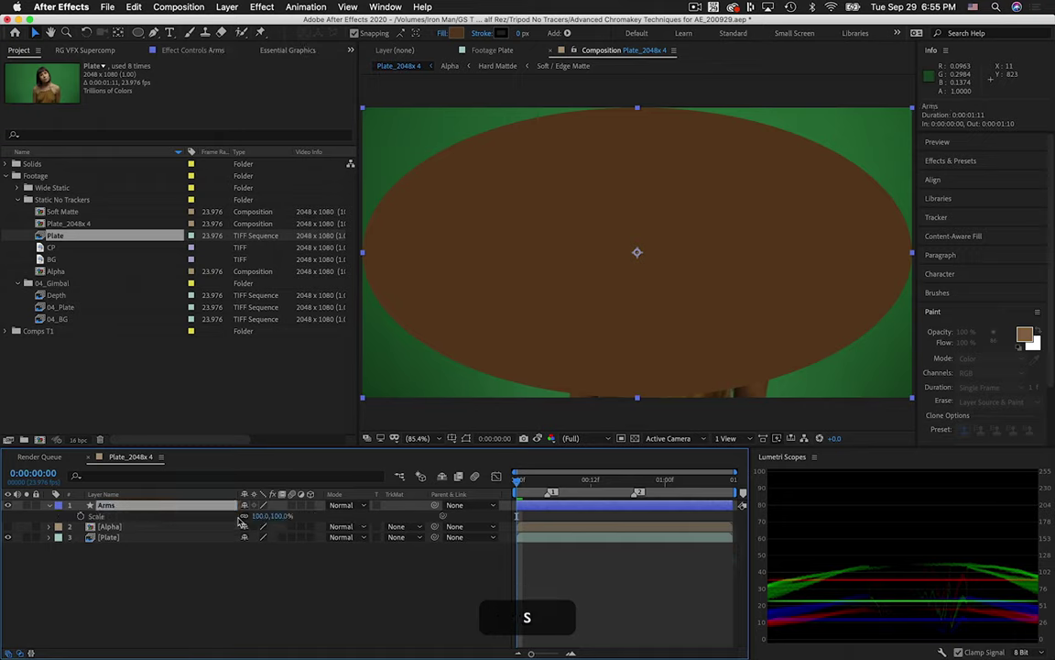
{"action": "left_click", "coordinate": [243, 516]}
{"action": "left_click_drag", "start_coordinate": [259, 515], "coordinate": [158, 537]}
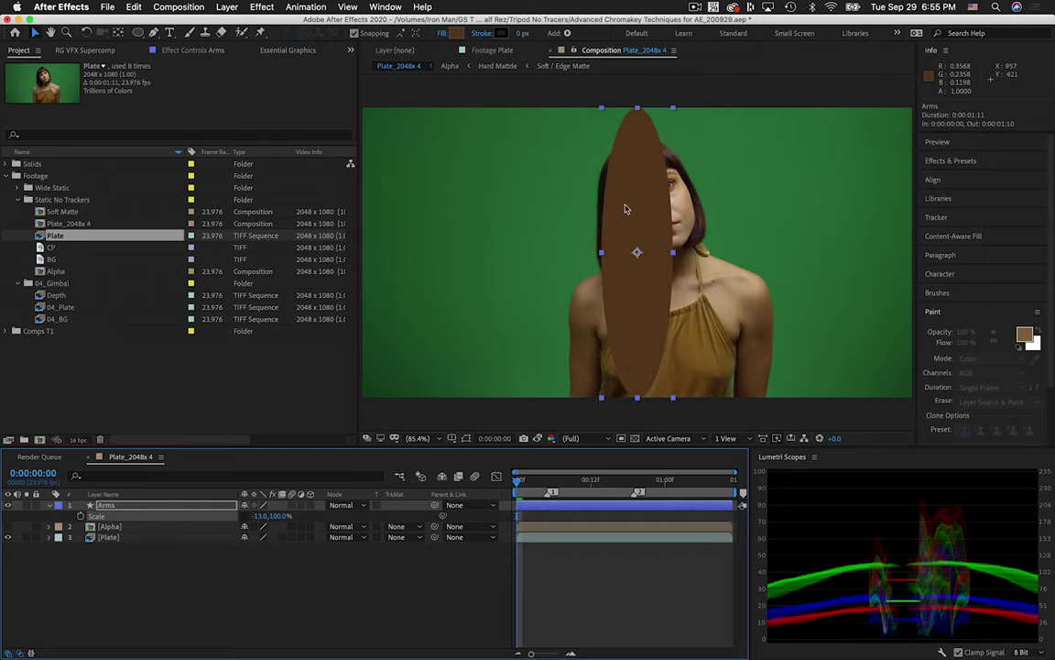
{"action": "left_click_drag", "start_coordinate": [643, 211], "coordinate": [766, 365]}
{"action": "left_click_drag", "start_coordinate": [741, 268], "coordinate": [781, 312]}
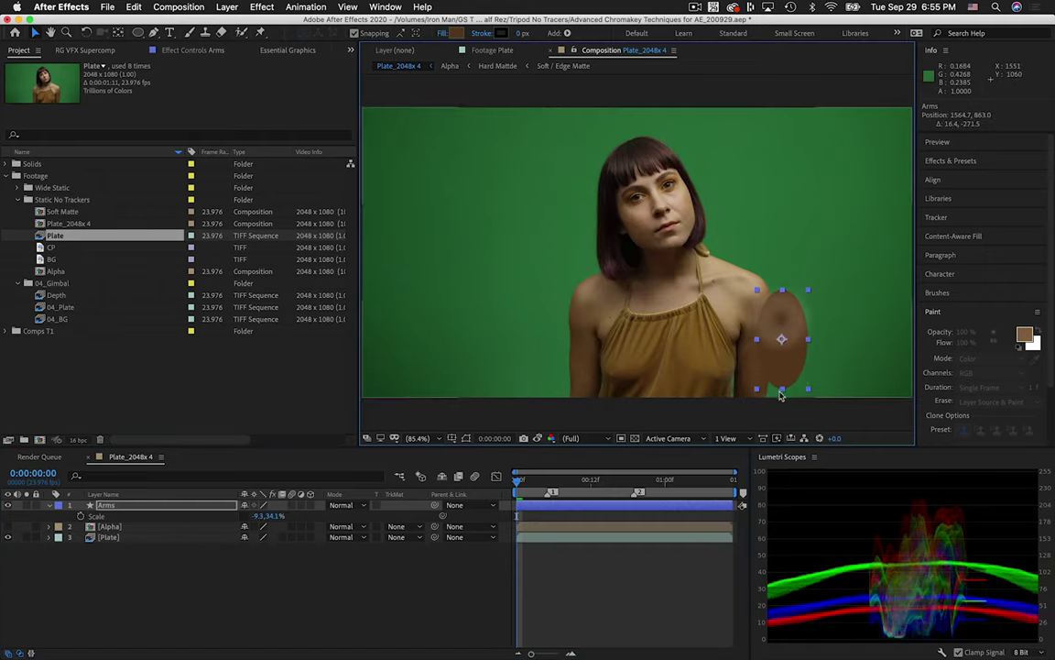
{"action": "left_click_drag", "start_coordinate": [782, 390], "coordinate": [781, 426]}
Apply Gaussian Blur with a Blurriness of 50.2 to the Arms layer and set its blending mode to Color
{"action": "key", "text": "shift+space"}
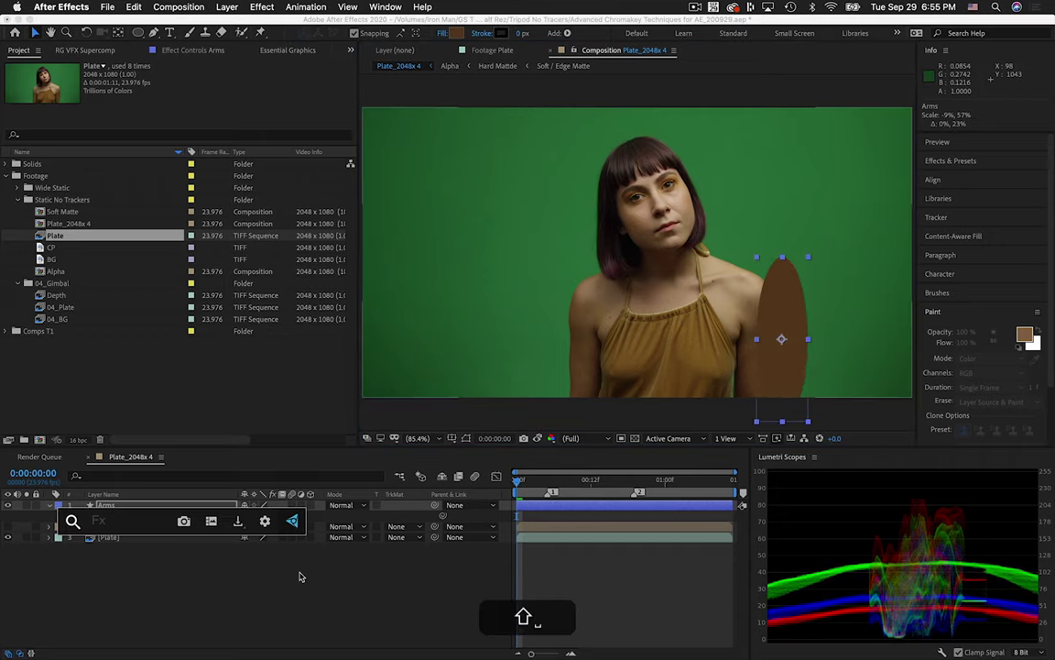
{"action": "type", "text": "gauu"}
{"action": "key", "text": "BackSpace"}
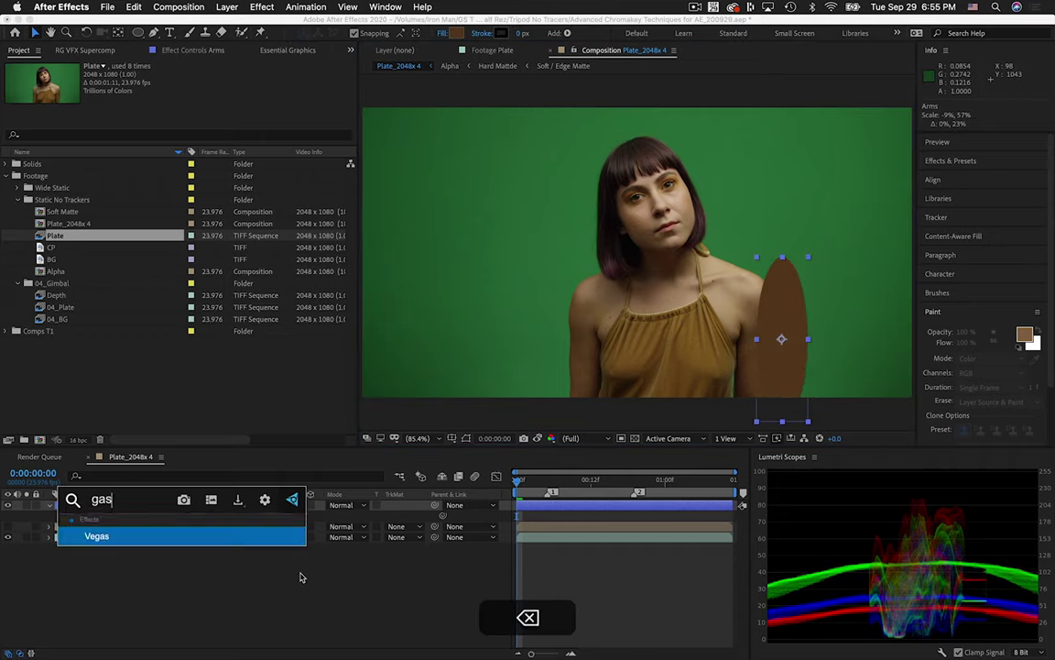
{"action": "type", "text": "s"}
{"action": "key", "text": "Return"}
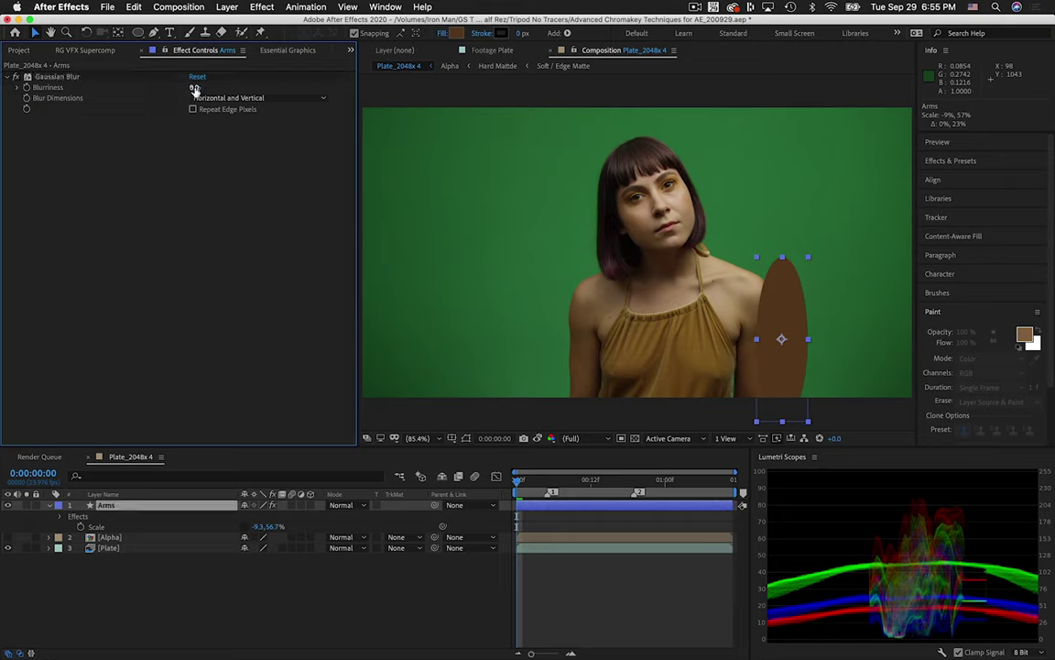
{"action": "left_click_drag", "start_coordinate": [254, 93], "coordinate": [575, 154]}
{"action": "left_click", "coordinate": [343, 506]}
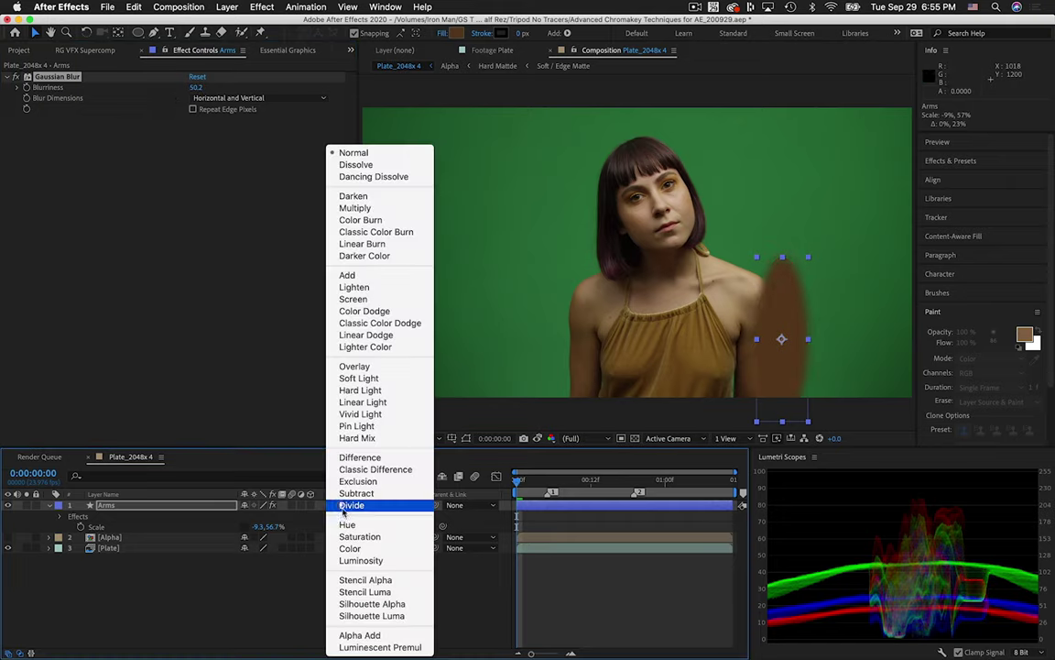
{"action": "left_click", "coordinate": [350, 548]}
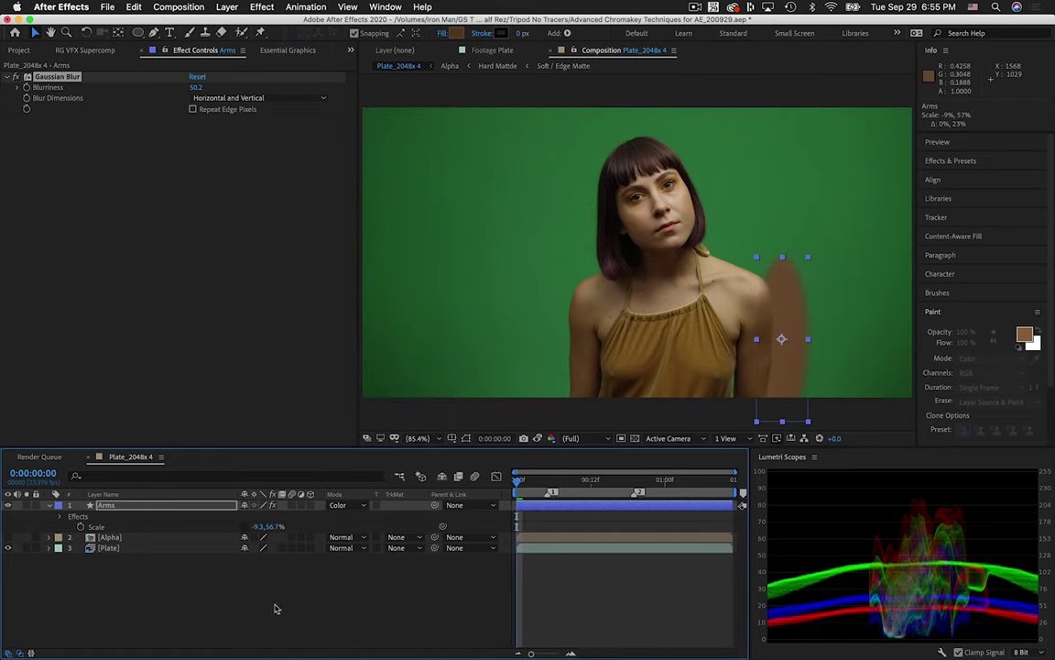
Apply the Lumetri Color effect to the Plate layer
{"action": "left_click", "coordinate": [120, 547]}
{"action": "key", "text": "shift+space"}
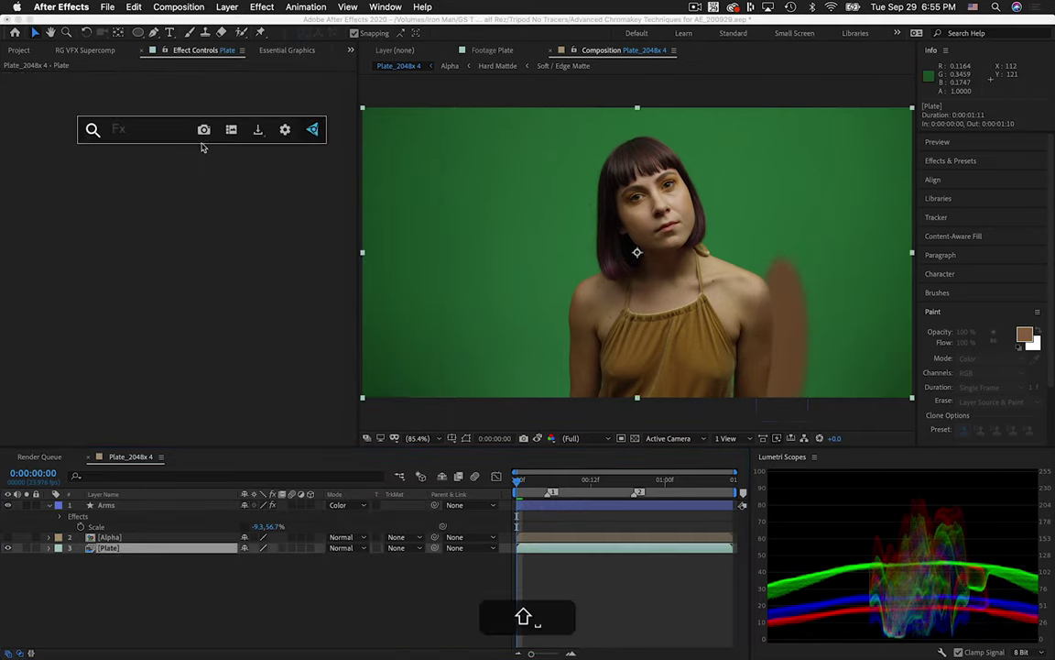
{"action": "type", "text": "lumc"}
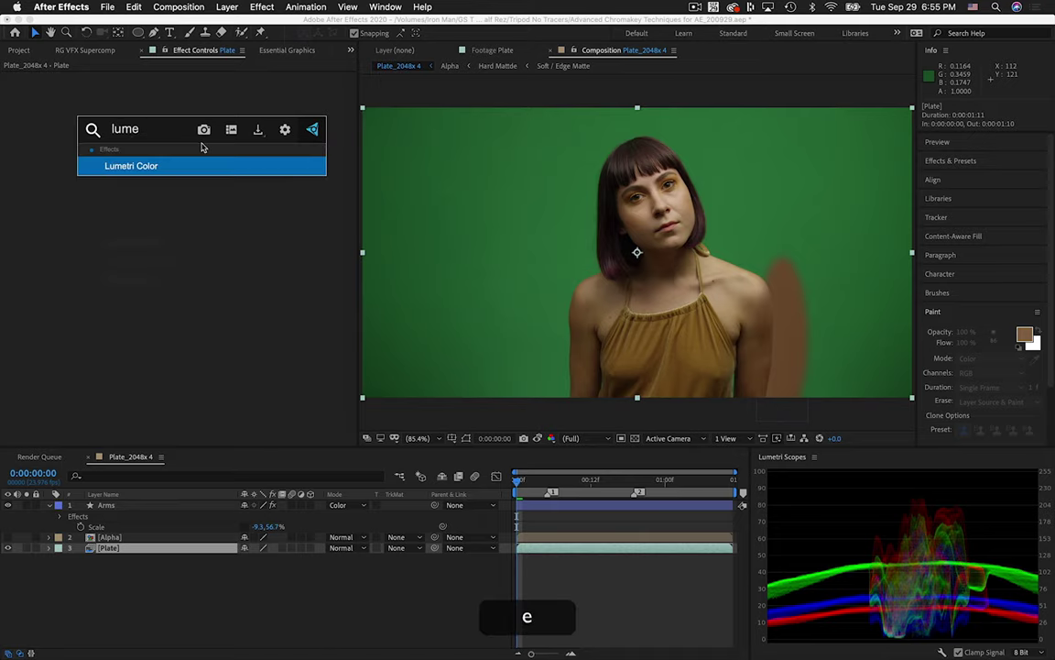
{"action": "key", "text": "Return"}
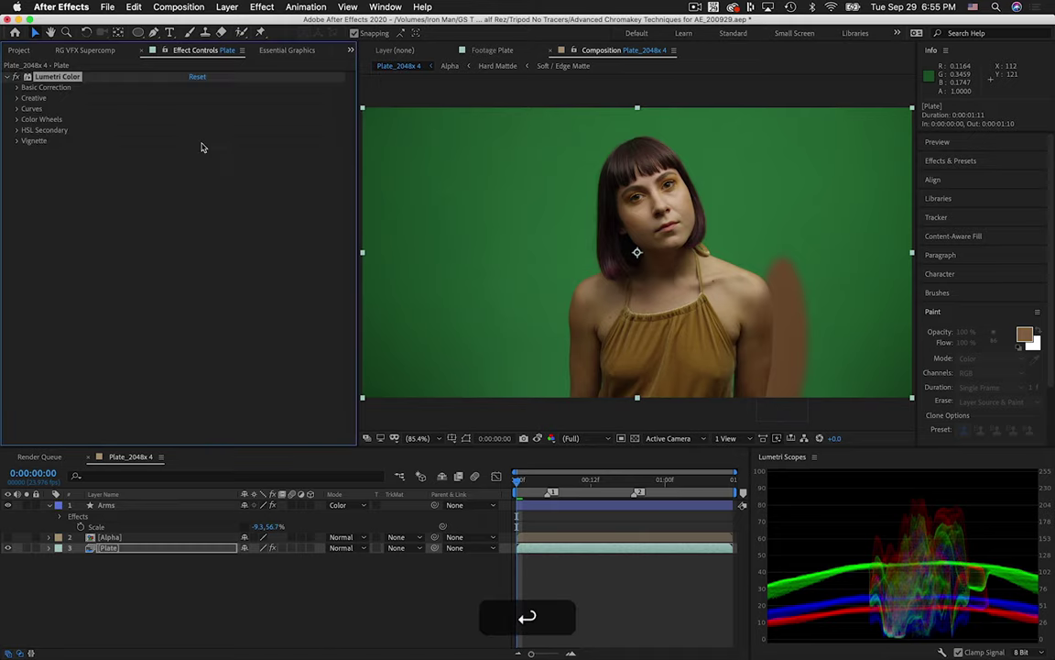
Shape the Plate's Hue vs Hue curve with points at orange and cyan and a raised green point, shifting green to brown
{"action": "left_click", "coordinate": [16, 109]}
{"action": "scroll", "coordinate": [28, 348], "scroll_direction": "down", "scroll_amount": 10}
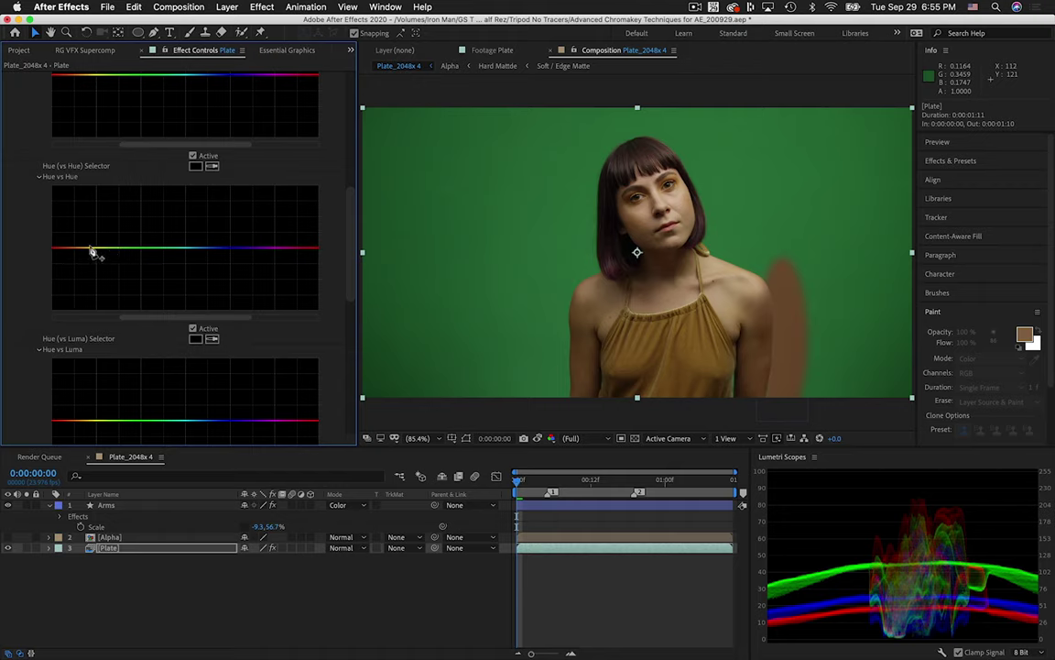
{"action": "left_click", "coordinate": [72, 245]}
{"action": "left_click_drag", "start_coordinate": [189, 246], "coordinate": [140, 212]}
{"action": "left_click_drag", "start_coordinate": [72, 246], "coordinate": [75, 243]}
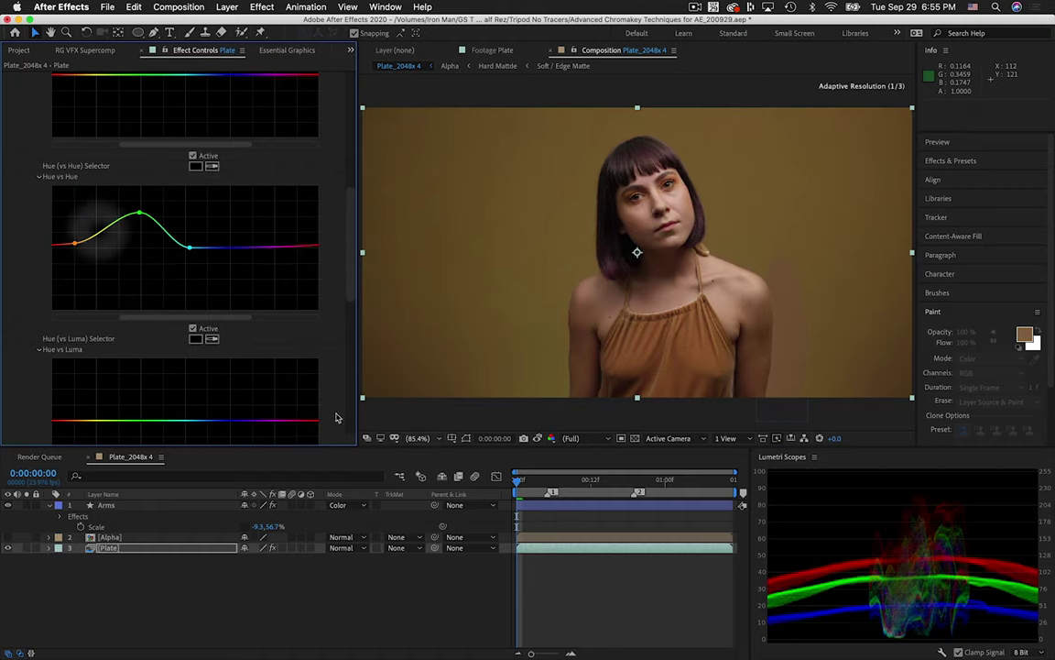
{"action": "left_click_drag", "start_coordinate": [141, 214], "coordinate": [139, 210]}
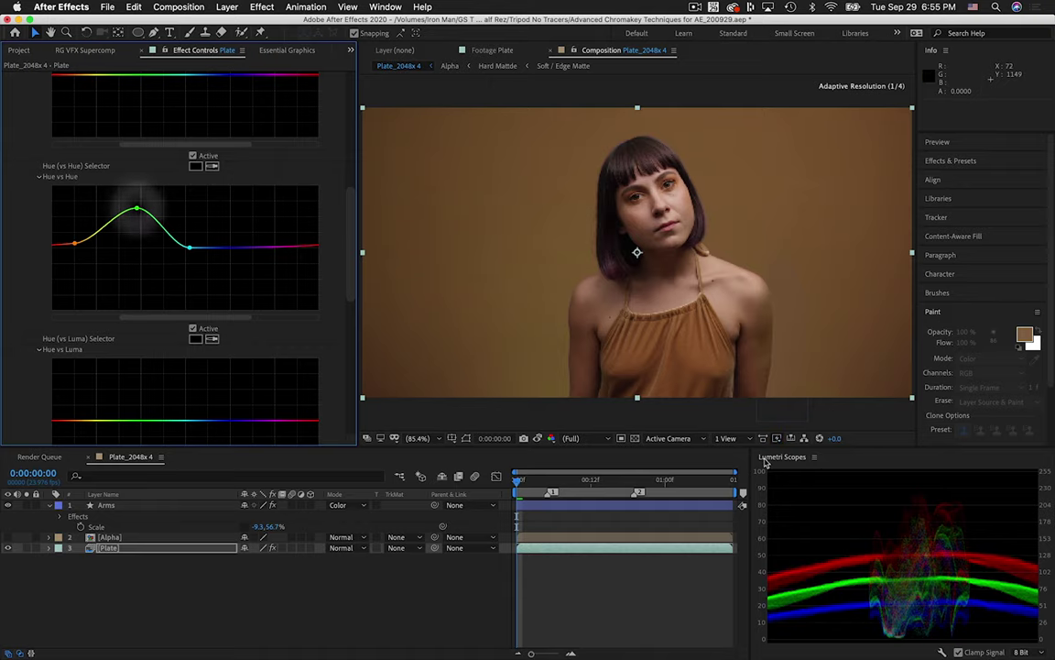
Set a Position keyframe for the Arms layer at the first frame and show the ellipse's shape path
{"action": "left_click", "coordinate": [126, 513]}
{"action": "left_click", "coordinate": [49, 504]}
{"action": "left_click", "coordinate": [153, 505]}
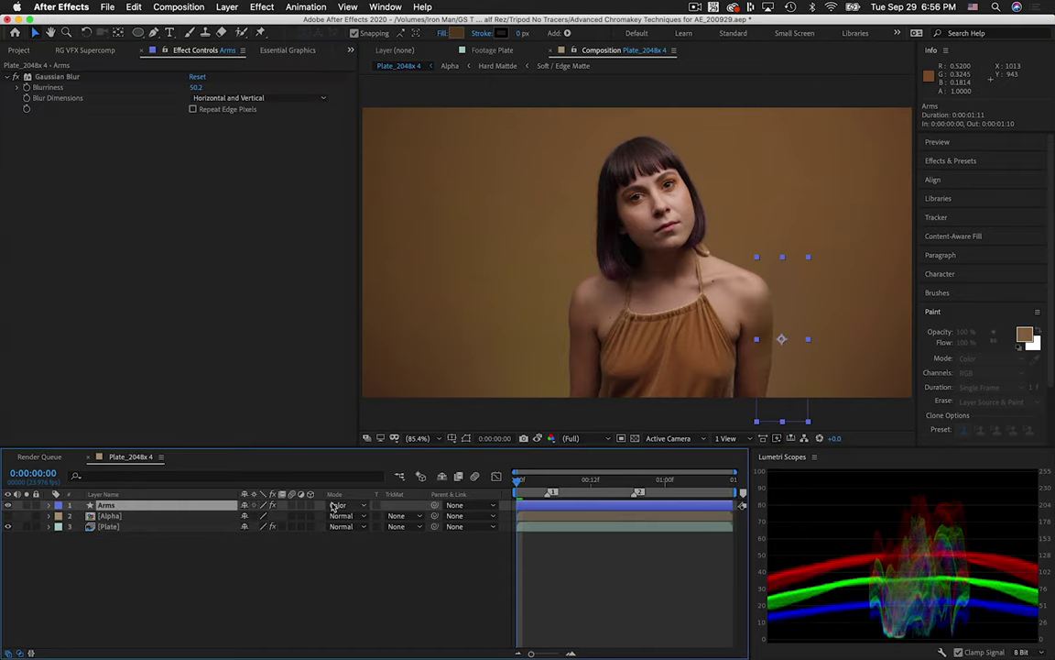
{"action": "left_click", "coordinate": [81, 516]}
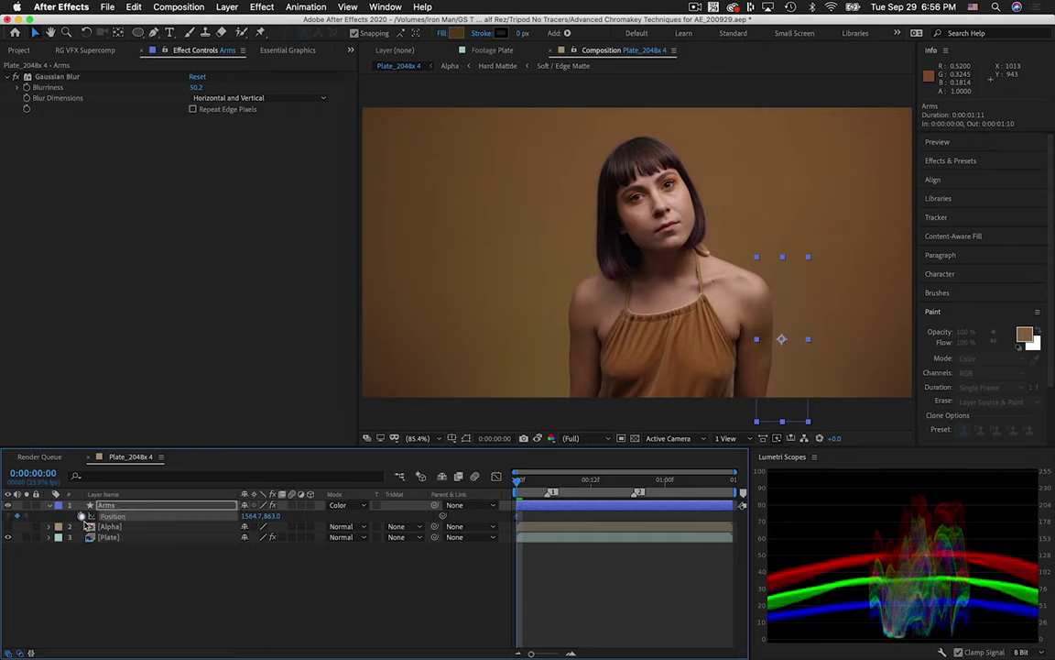
{"action": "left_click", "coordinate": [465, 438]}
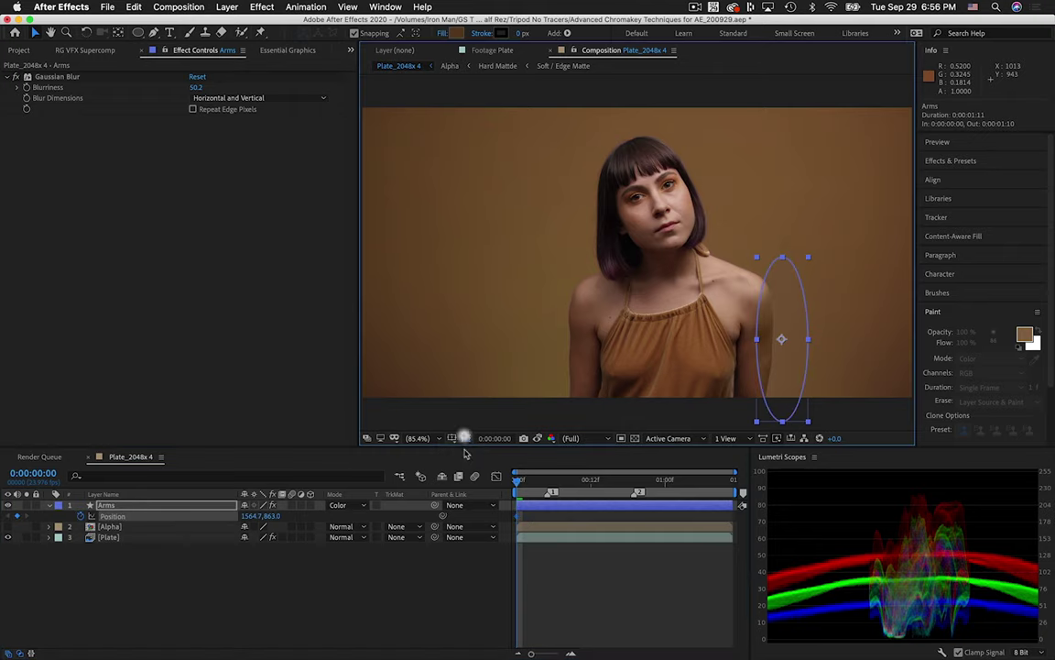
Try to apply the Color Balance (HLS) effect to the Arms layer through an effect search for hls
{"action": "left_click", "coordinate": [111, 200]}
{"action": "key", "text": "shift+space"}
{"action": "type", "text": "hal"}
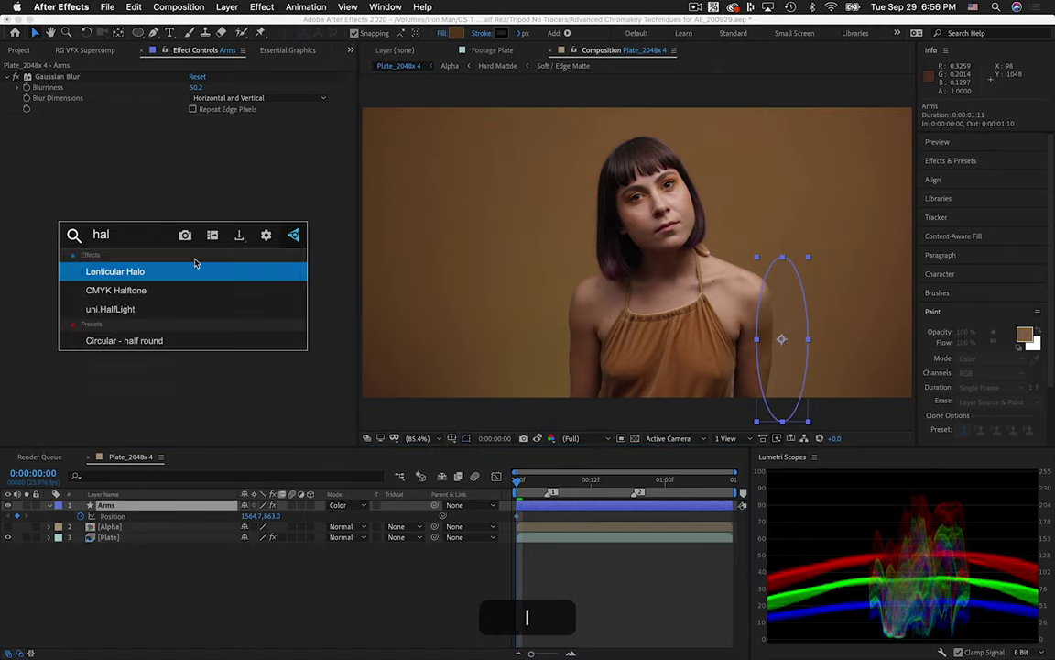
{"action": "key", "text": "BackSpace"}
{"action": "key", "text": "BackSpace"}
{"action": "type", "text": "sl"}
{"action": "key", "text": "BackSpace"}
{"action": "key", "text": "BackSpace"}
{"action": "type", "text": "ls"}
{"action": "key", "text": "Down"}
{"action": "key", "text": "Down"}
{"action": "key", "text": "Down"}
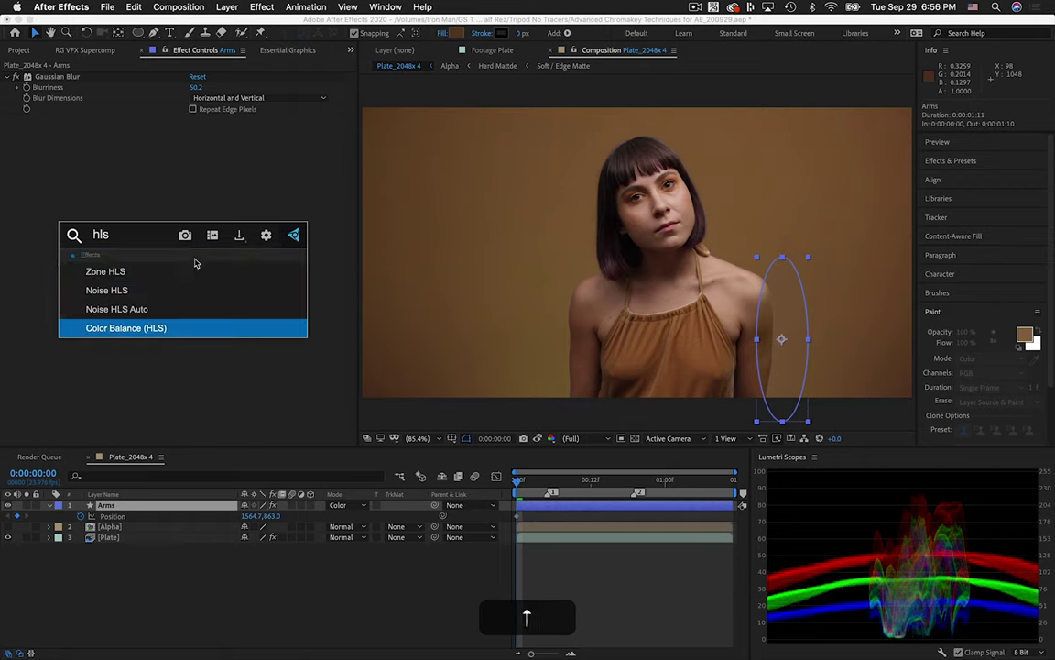
{"action": "key", "text": "Return"}
Apply Color Balance (HLS) to the Arms layer, setting its Saturation to 31 and Hue to -3°
{"action": "key", "text": "ctrl+space"}
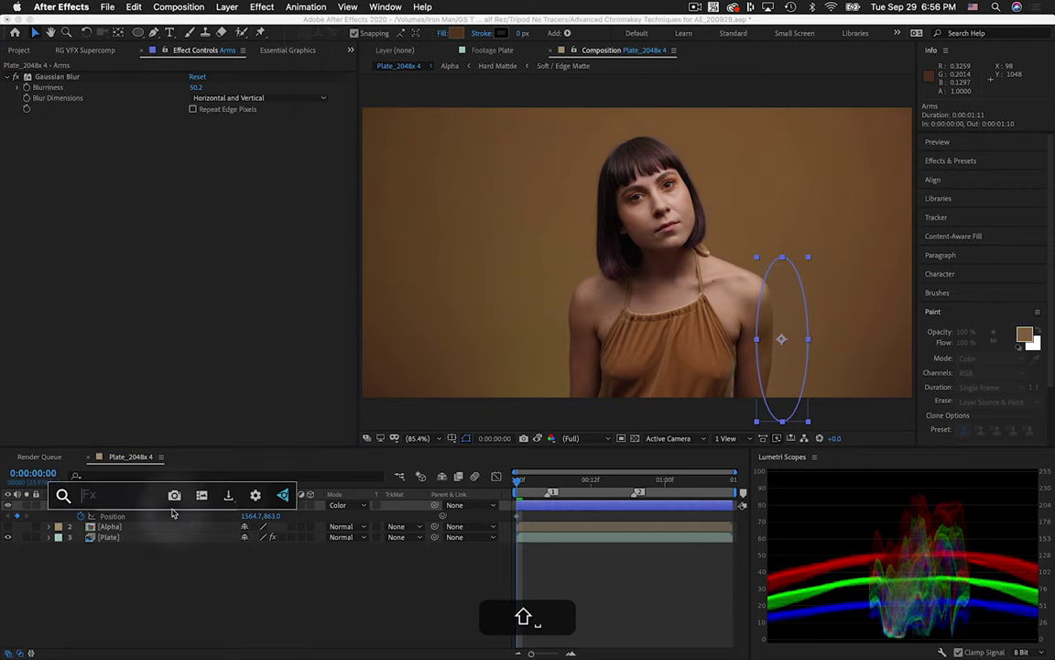
{"action": "type", "text": "hls"}
{"action": "key", "text": "Down"}
{"action": "key", "text": "Down"}
{"action": "key", "text": "Down"}
{"action": "key", "text": "Return"}
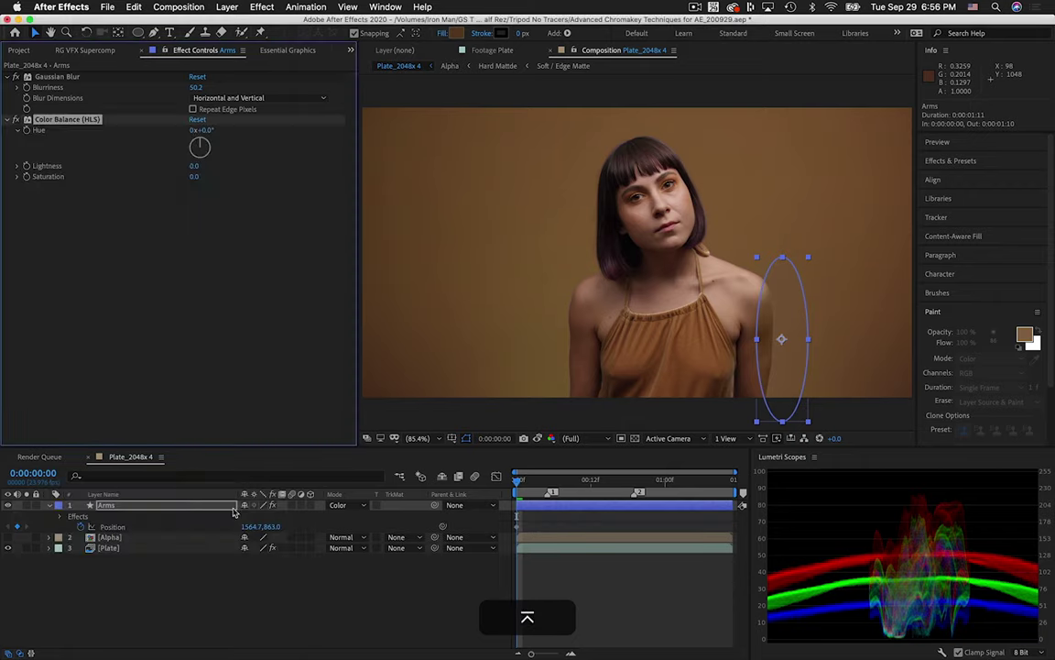
{"action": "mouse_move", "coordinate": [195, 176]}
{"action": "left_mouse_down"}
{"action": "mouse_move", "coordinate": [215, 179]}
{"action": "mouse_move", "coordinate": [203, 177]}
{"action": "left_mouse_up"}
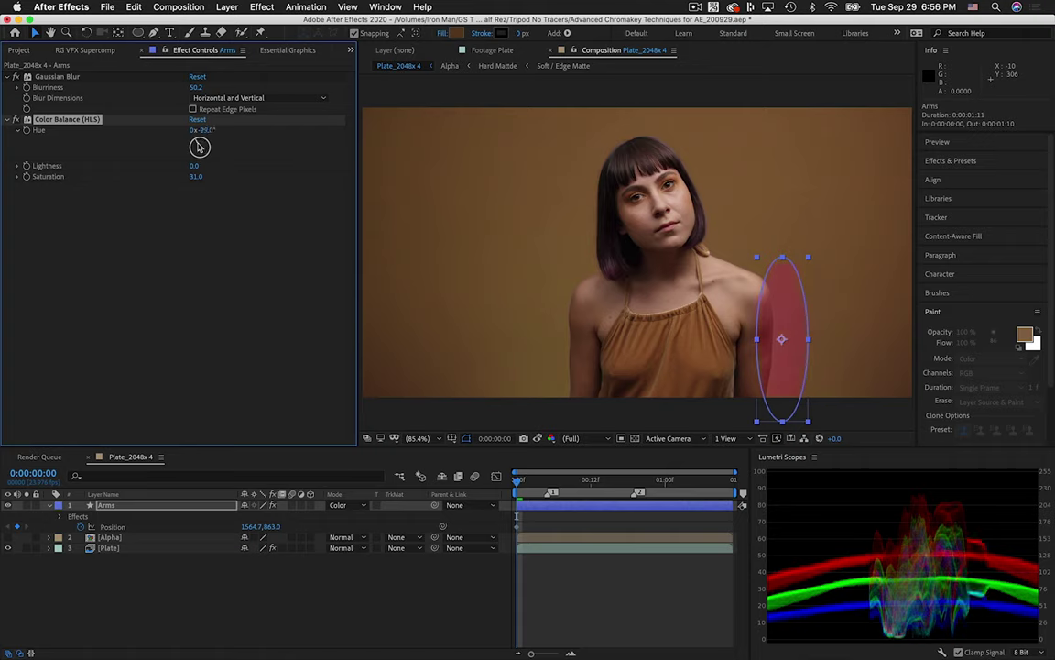
{"action": "left_click_drag", "start_coordinate": [199, 147], "coordinate": [198, 146]}
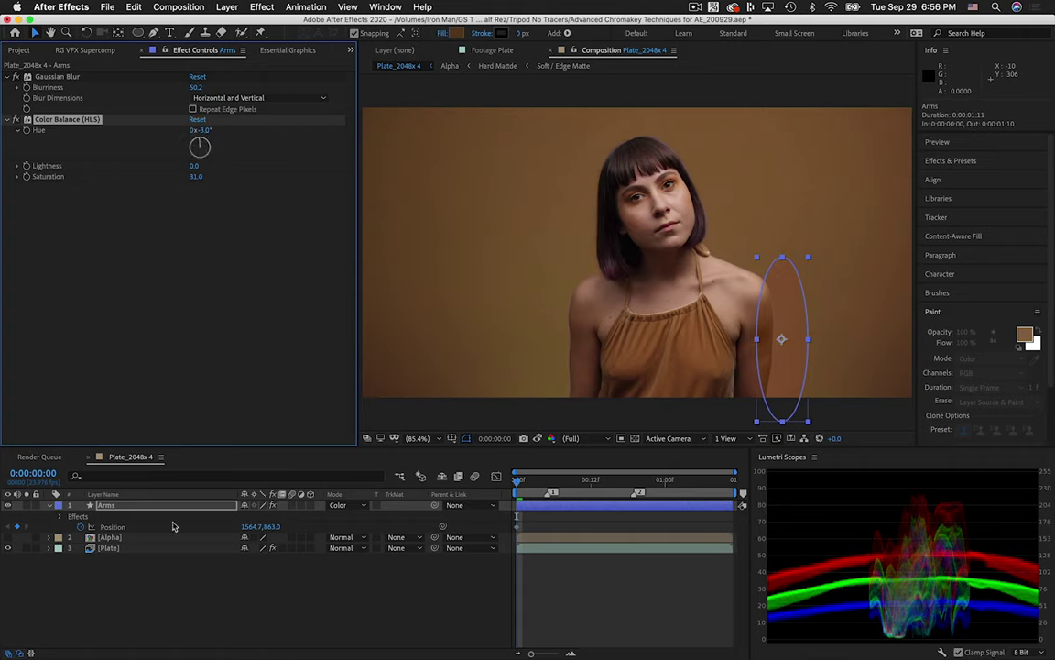
View the Arms layer's Rotation, Scale and Anchor Point alongside its keyframed Position and collapse the properties
{"action": "left_click_drag", "start_coordinate": [517, 485], "coordinate": [532, 487]}
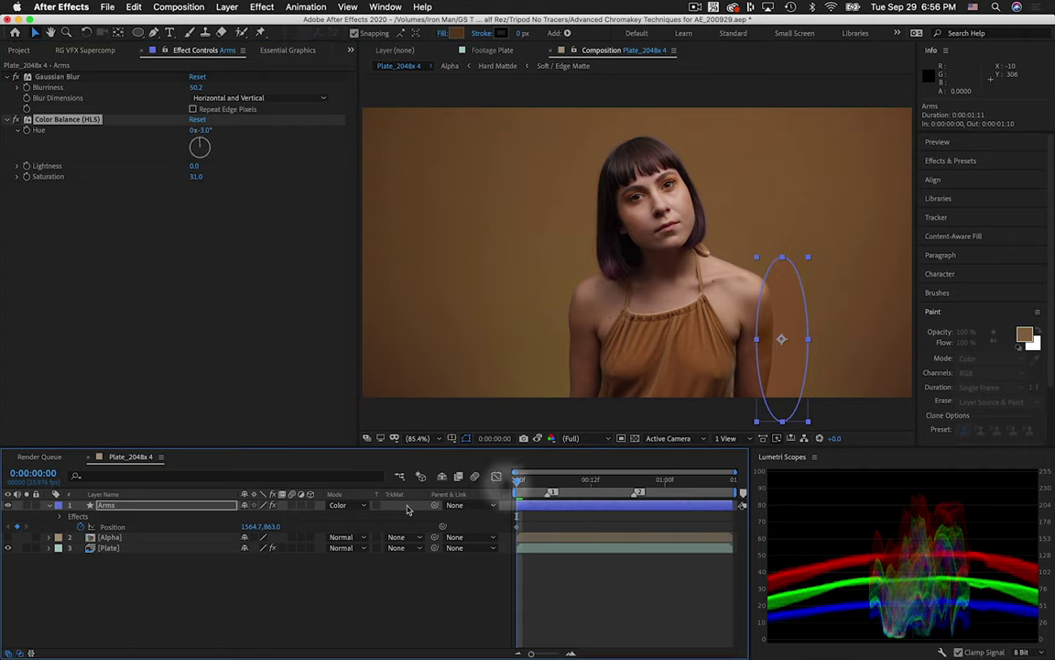
{"action": "key", "text": "shift+r"}
{"action": "key", "text": "shift+s"}
{"action": "key", "text": "shift+a"}
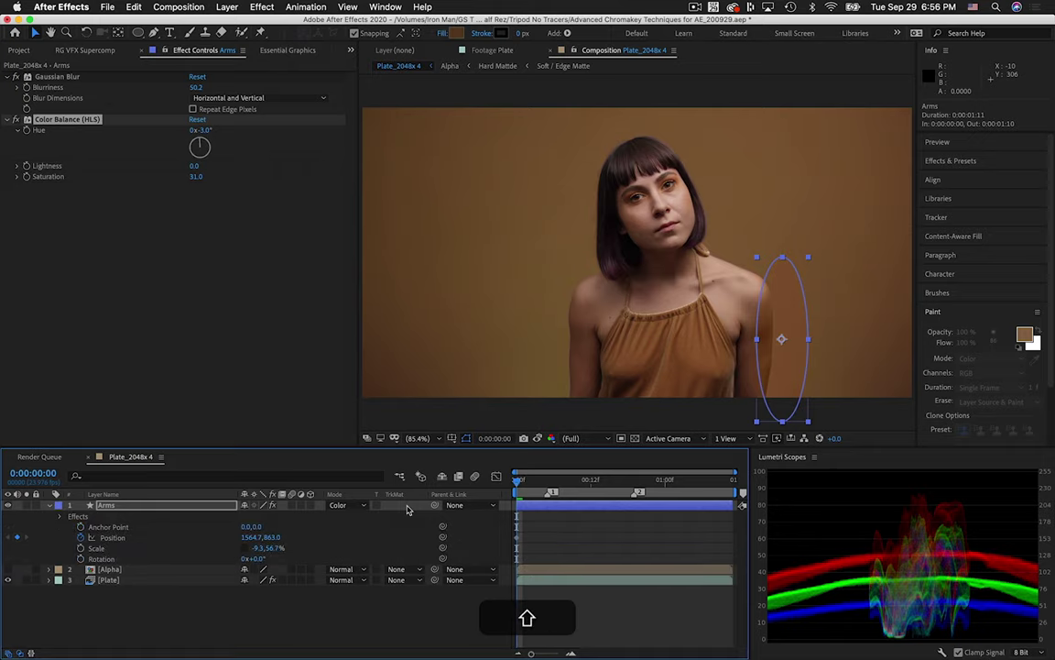
{"action": "key", "text": "u"}
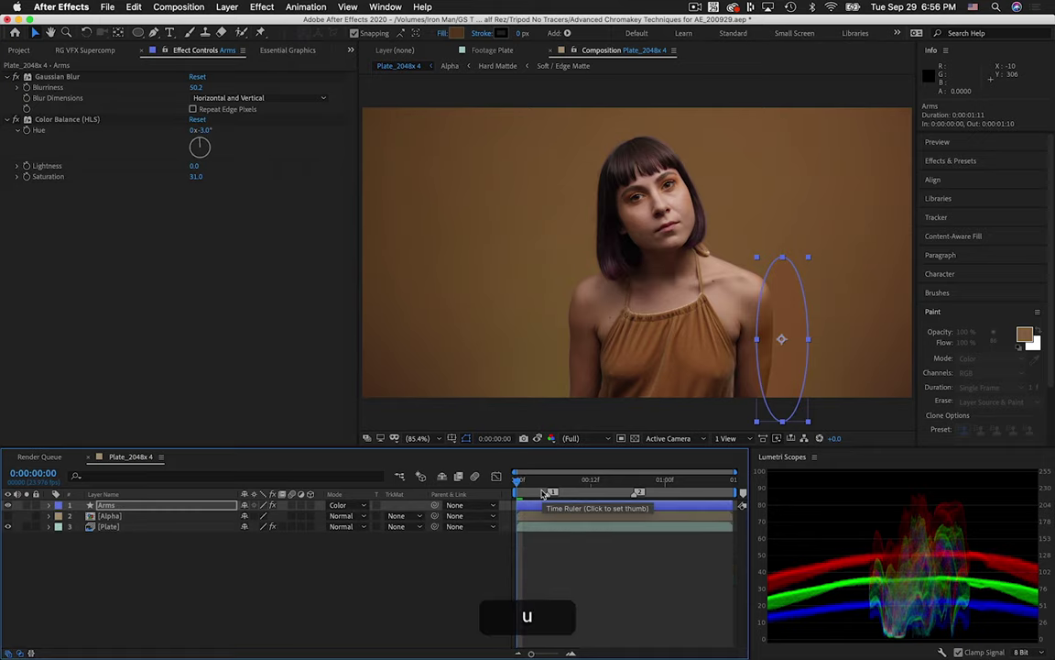
{"action": "key", "text": "u"}
{"action": "key", "text": "space"}
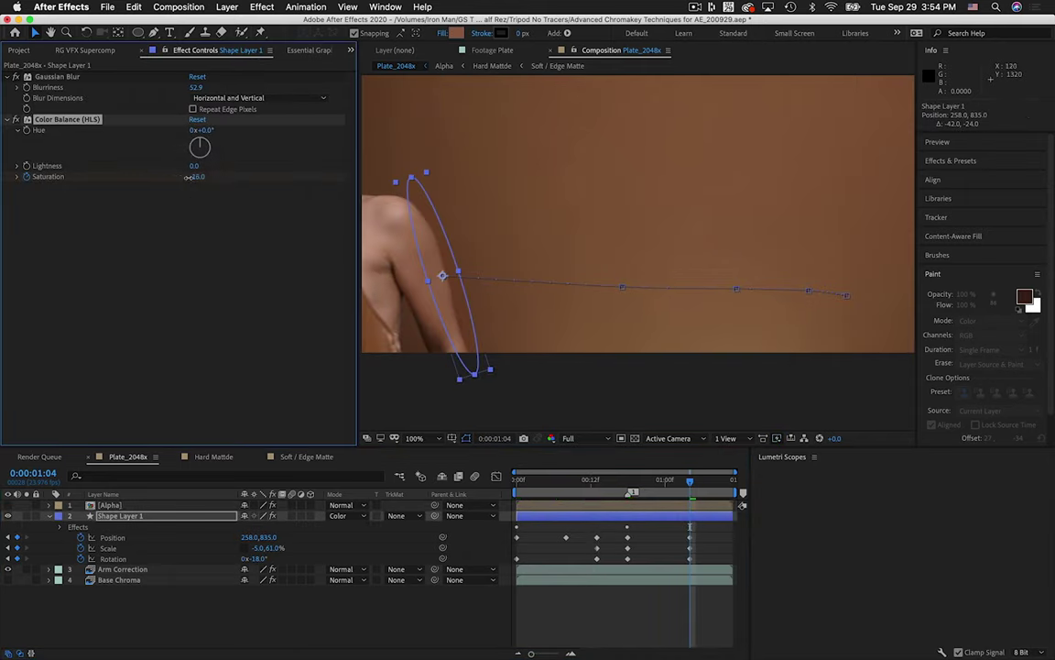
Extend the right-arm shape's Position keyframes past 0:00:01:04 and review its Scale at 0:00:01:00
{"action": "key", "text": "super+Right"}
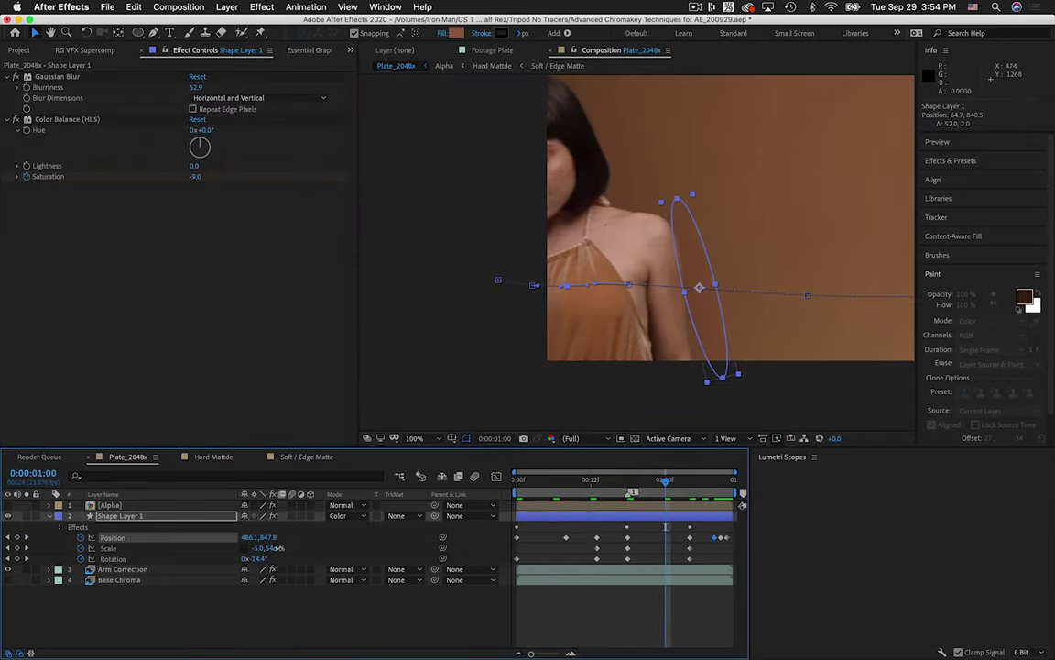
{"action": "key", "text": "s"}
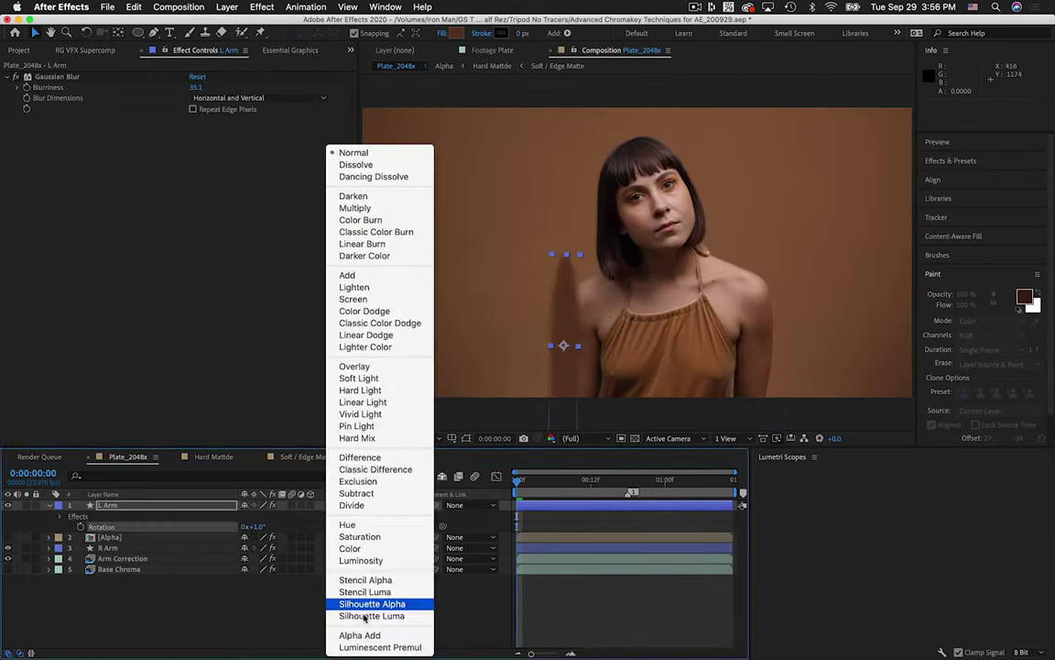
Set the L Arm shape's blending mode to Color and keyframe its Position, Scale and Rotation along the arm
{"action": "left_click", "coordinate": [353, 556]}
{"action": "key", "text": "shift+p"}
{"action": "key", "text": "shift+r"}
{"action": "left_click_drag", "start_coordinate": [518, 482], "coordinate": [632, 492]}
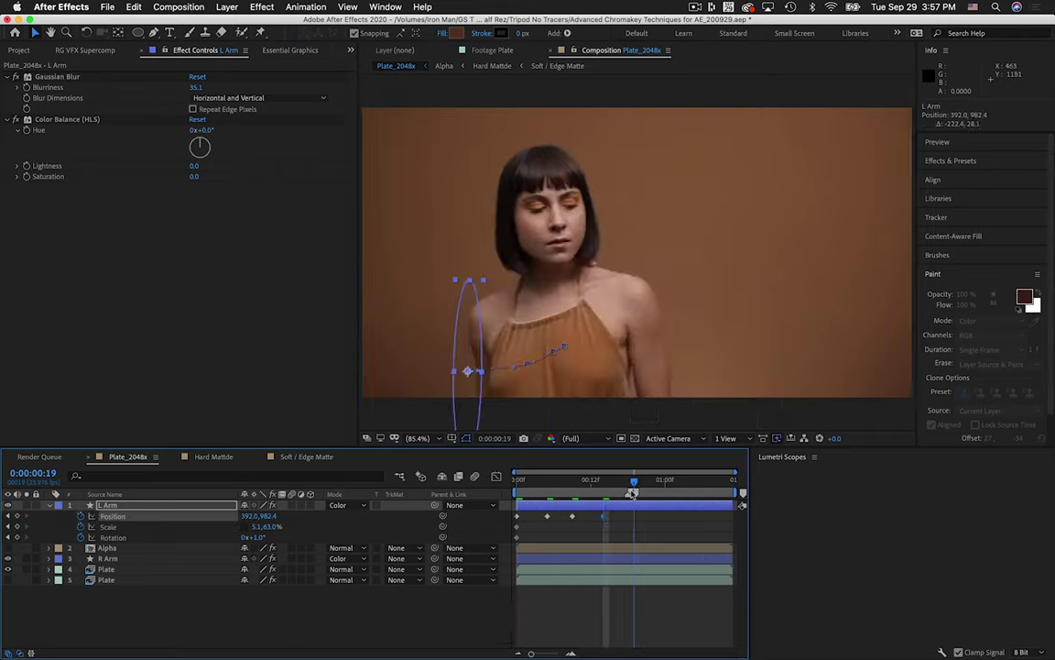
{"action": "left_click", "coordinate": [630, 483]}
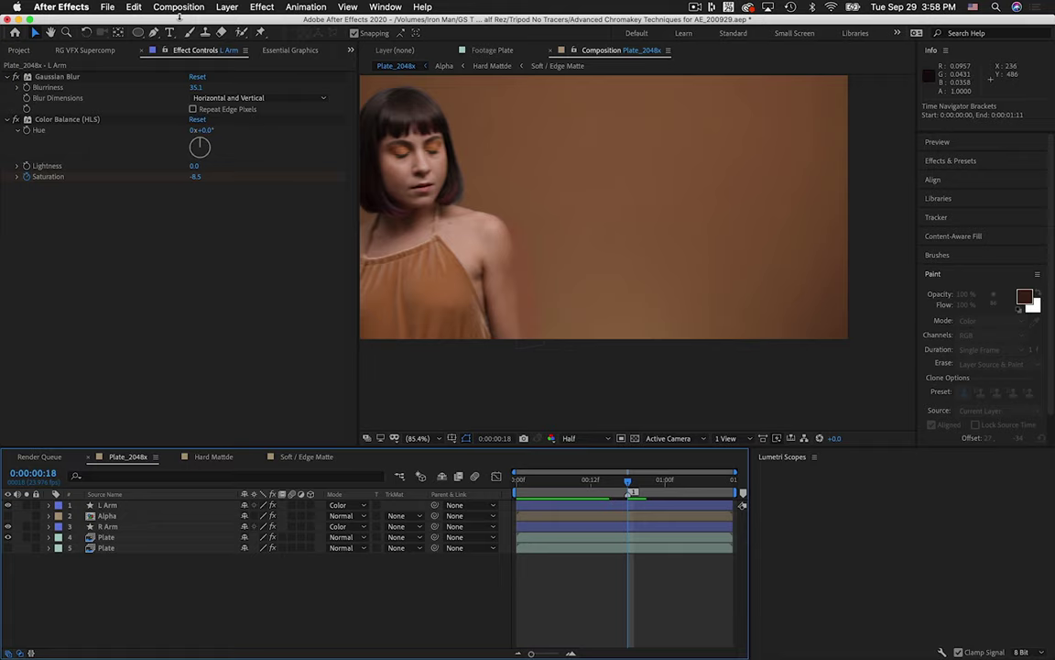
Set the shape fill to a dark reddish brown and draw a closed pen shape over the hair edge beside the cheek at 0:00:00:18
{"action": "left_click", "coordinate": [206, 632]}
{"action": "key", "text": "g"}
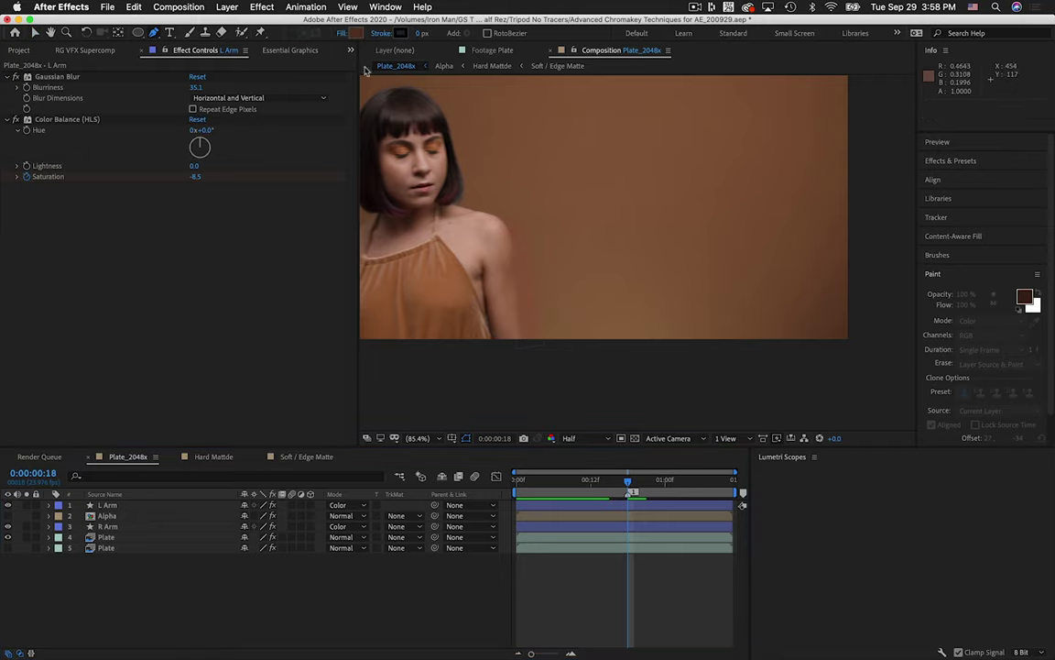
{"action": "left_click", "coordinate": [357, 33]}
{"action": "left_click", "coordinate": [266, 158]}
{"action": "left_click", "coordinate": [445, 207]}
{"action": "key", "text": "Return"}
{"action": "scroll", "coordinate": [444, 207], "scroll_direction": "up", "scroll_amount": 2}
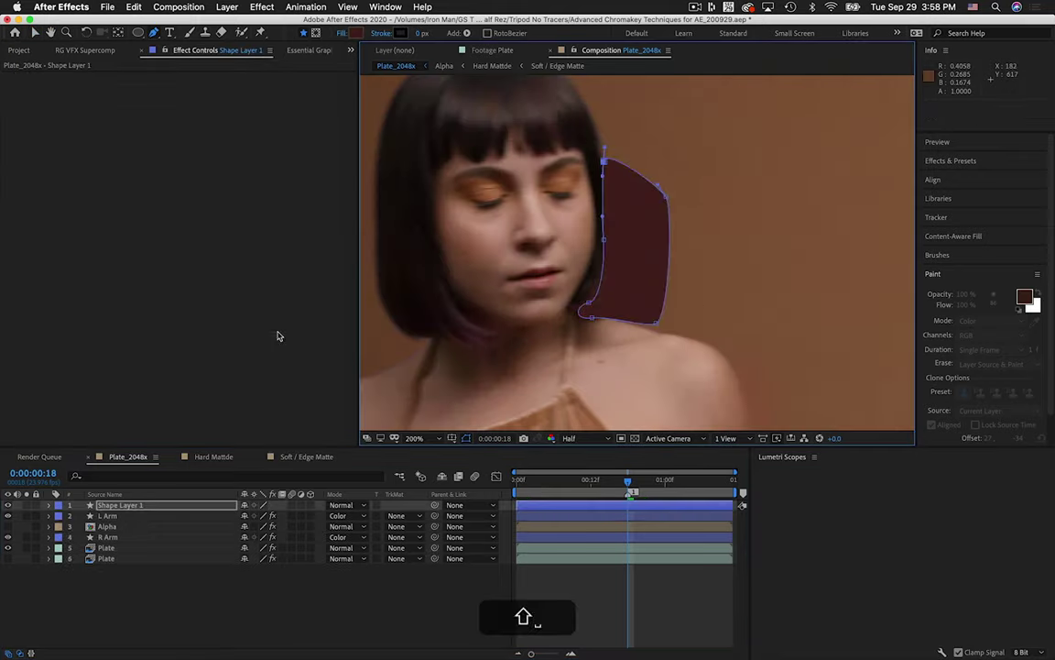
Apply Gaussian Blur with a Blurriness of 50 to the new hair shape and set its blending mode to Color
{"action": "key", "text": "super+v"}
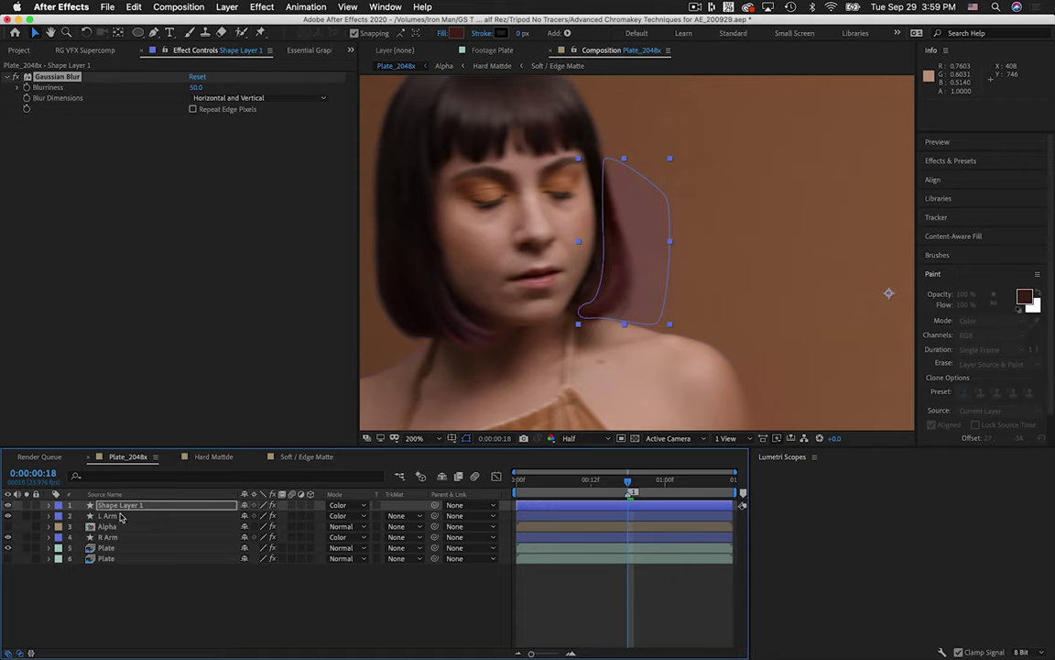
Set the hair shape's Anchor Point to about -437, -67 and move the shape back over the hair edge at about 578, 469
{"action": "key", "text": "a"}
{"action": "left_click_drag", "start_coordinate": [245, 516], "coordinate": [240, 516]}
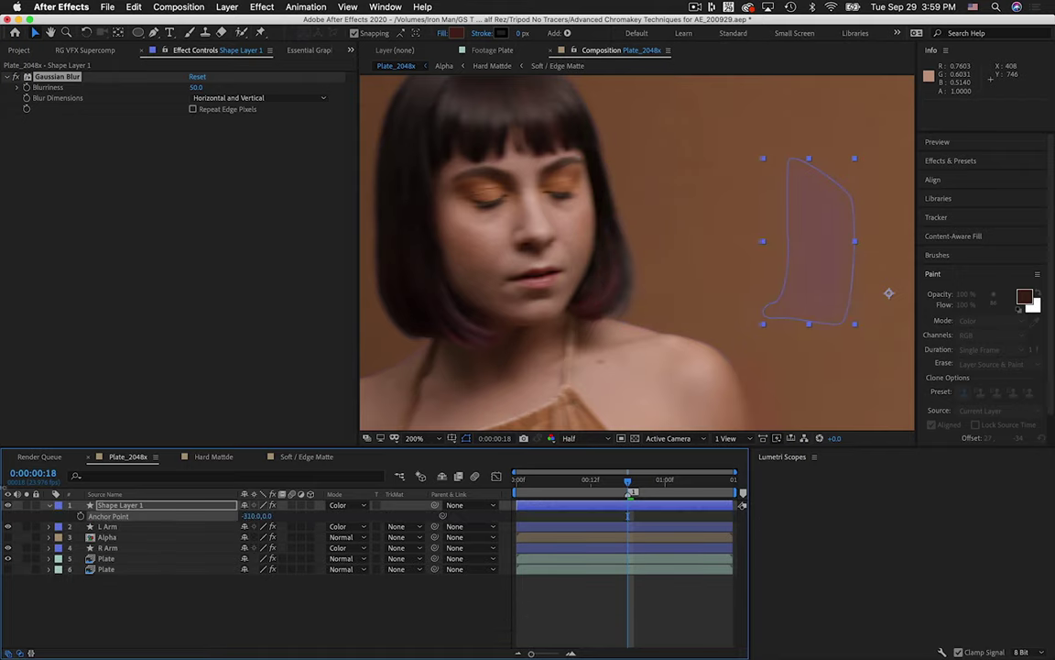
{"action": "left_click_drag", "start_coordinate": [3, 473], "coordinate": [1, 473]}
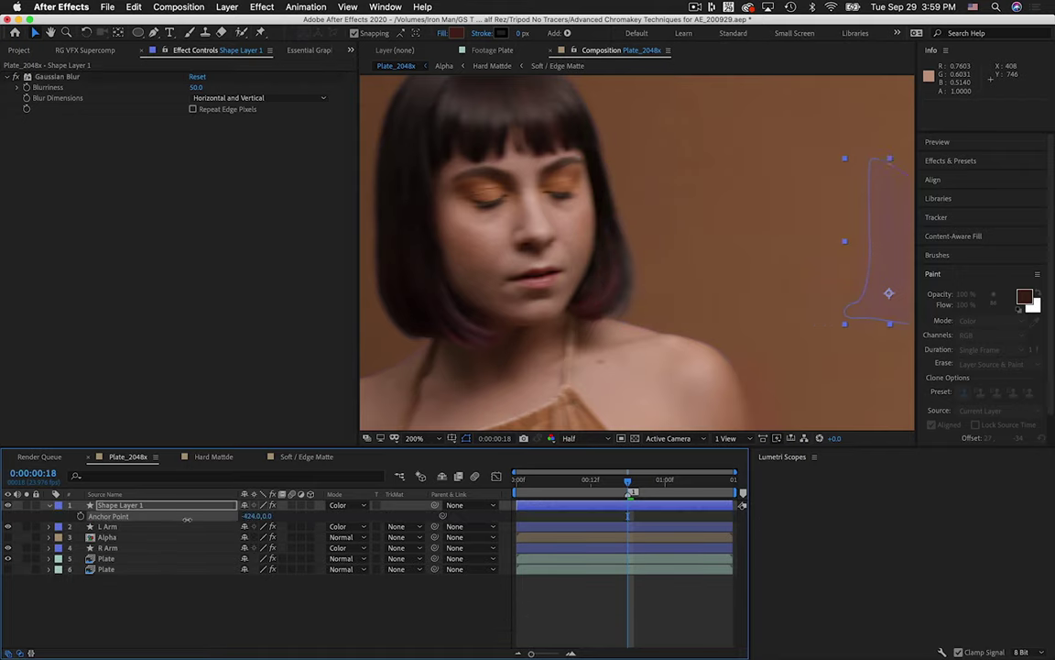
{"action": "left_click_drag", "start_coordinate": [264, 516], "coordinate": [259, 526]}
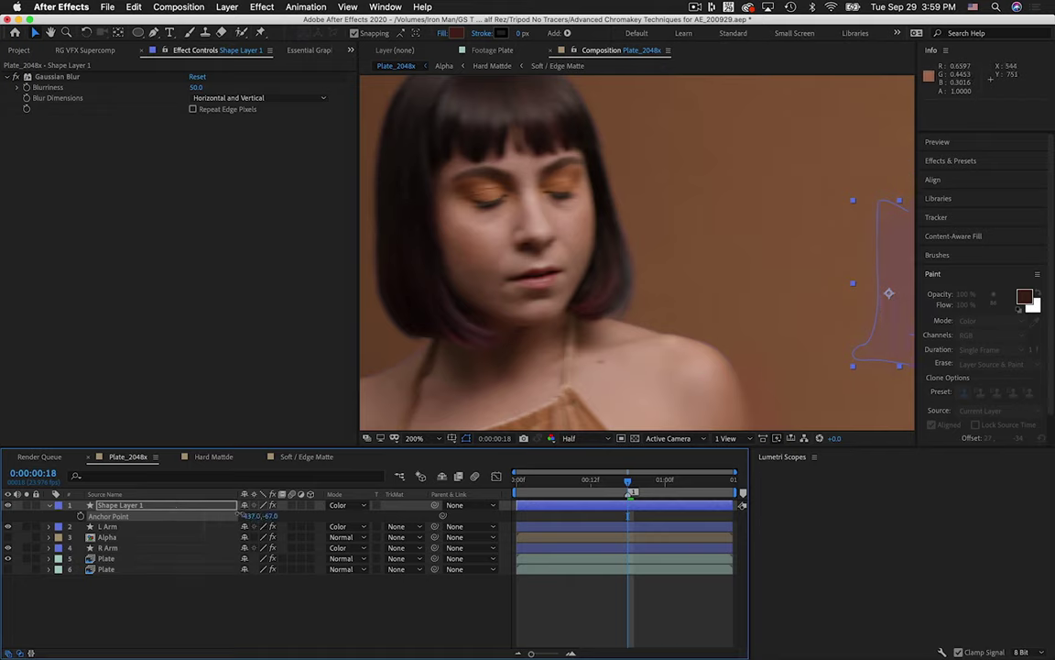
{"action": "left_click_drag", "start_coordinate": [240, 514], "coordinate": [242, 514]}
{"action": "left_click_drag", "start_coordinate": [857, 317], "coordinate": [750, 274]}
{"action": "left_click_drag", "start_coordinate": [602, 250], "coordinate": [611, 263]}
Narrow the hair shape by setting its Scale to 65% horizontally and 100% vertically
{"action": "key", "text": "s"}
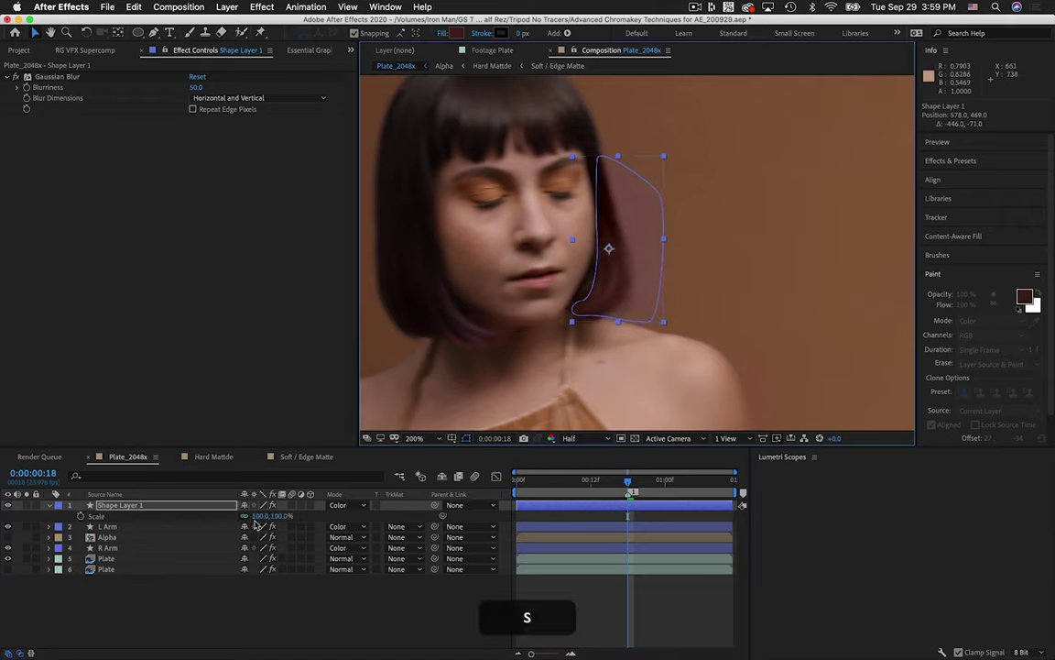
{"action": "left_click_drag", "start_coordinate": [256, 516], "coordinate": [249, 516]}
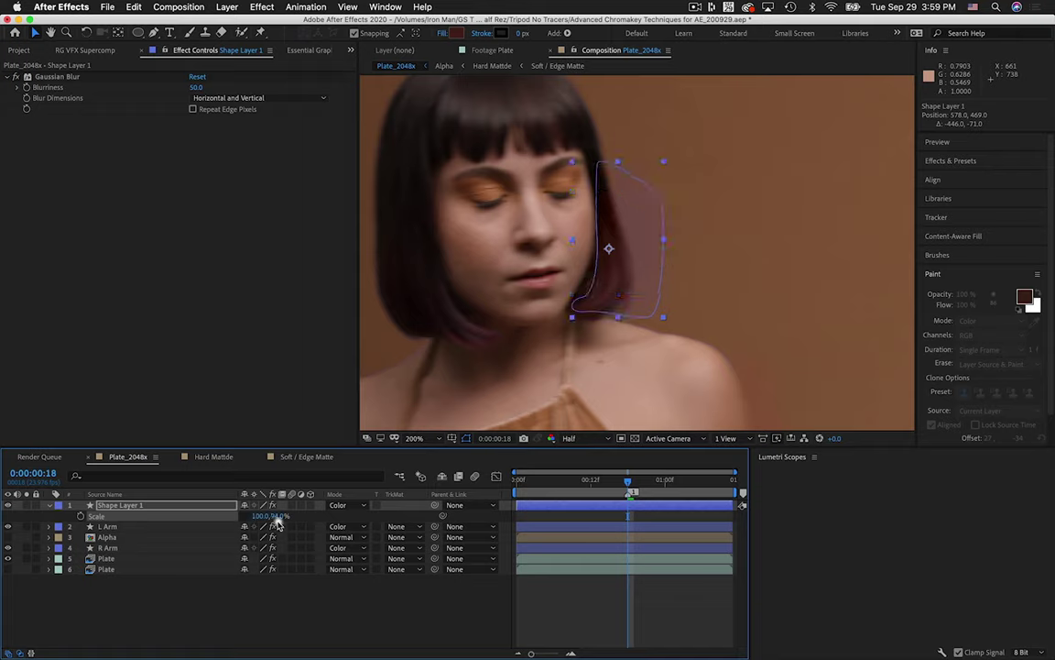
{"action": "key", "text": "super+z"}
{"action": "key", "text": "super+z"}
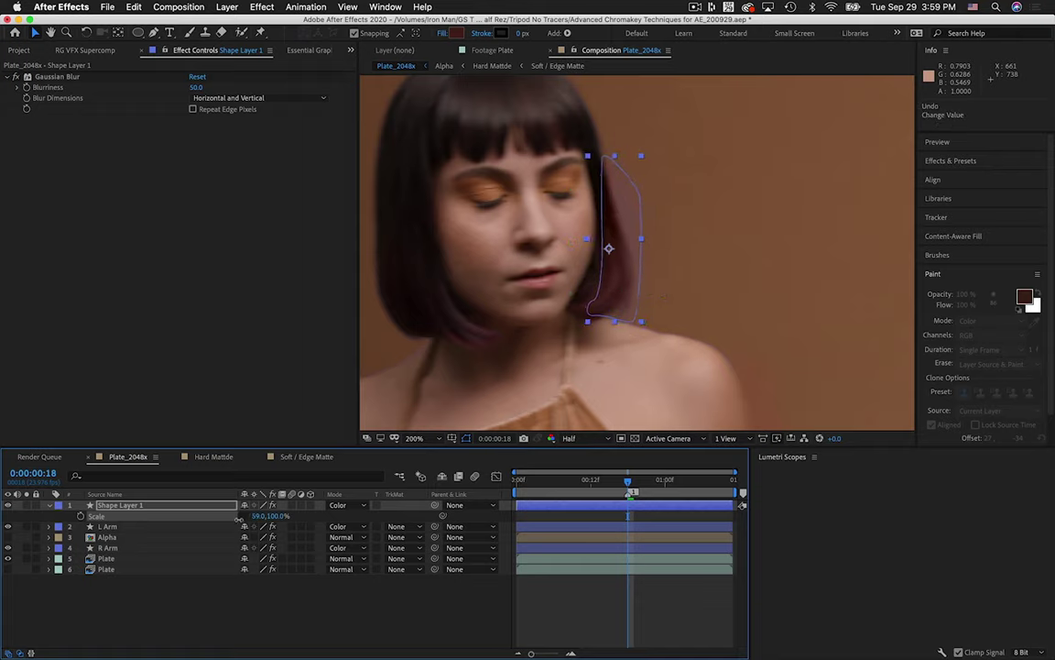
{"action": "left_click", "coordinate": [244, 520]}
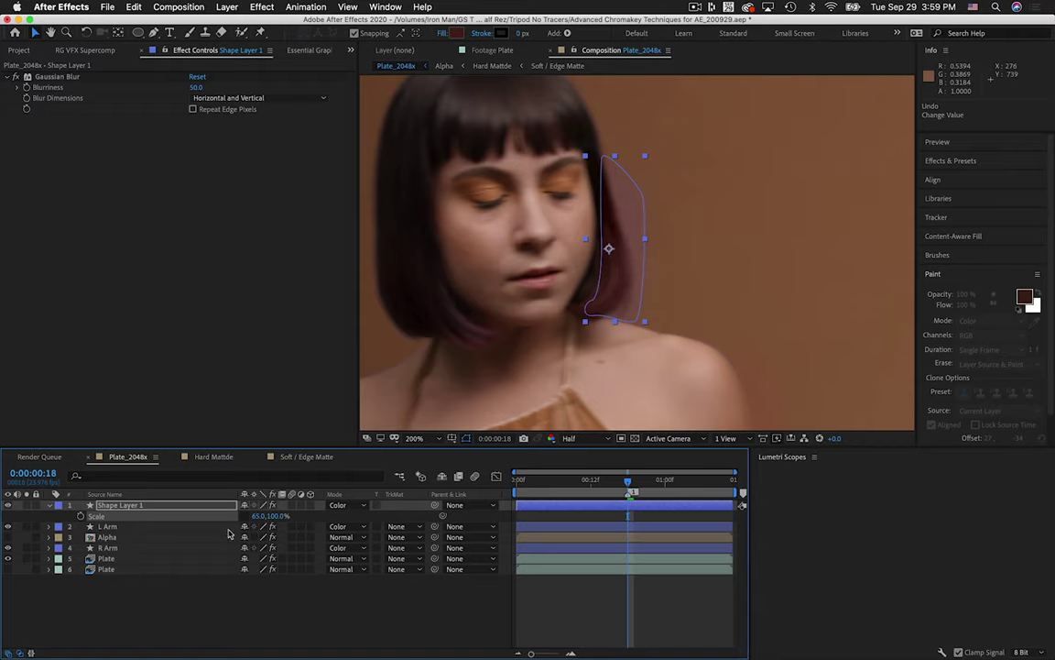
Set Position, Scale and Rotation keyframes for the hair shape at 0:00:00:18 and display its keyframed properties
{"action": "key", "text": "p"}
{"action": "left_click", "coordinate": [81, 515]}
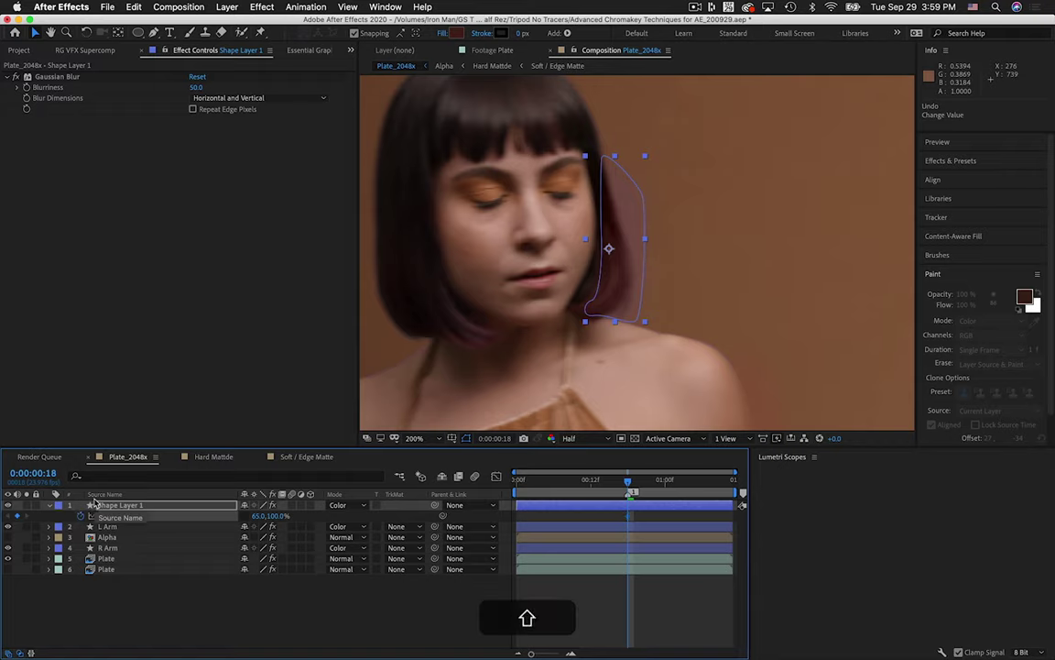
{"action": "key", "text": "r"}
{"action": "left_click", "coordinate": [81, 516]}
{"action": "key", "text": "u"}
Keyframe the hair shape's Position along the hair at frames 0, 5, 10, 15 and 23, with Rotation 4° at 10 and horizontal Scale 68% at 15
{"action": "key", "text": "comma"}
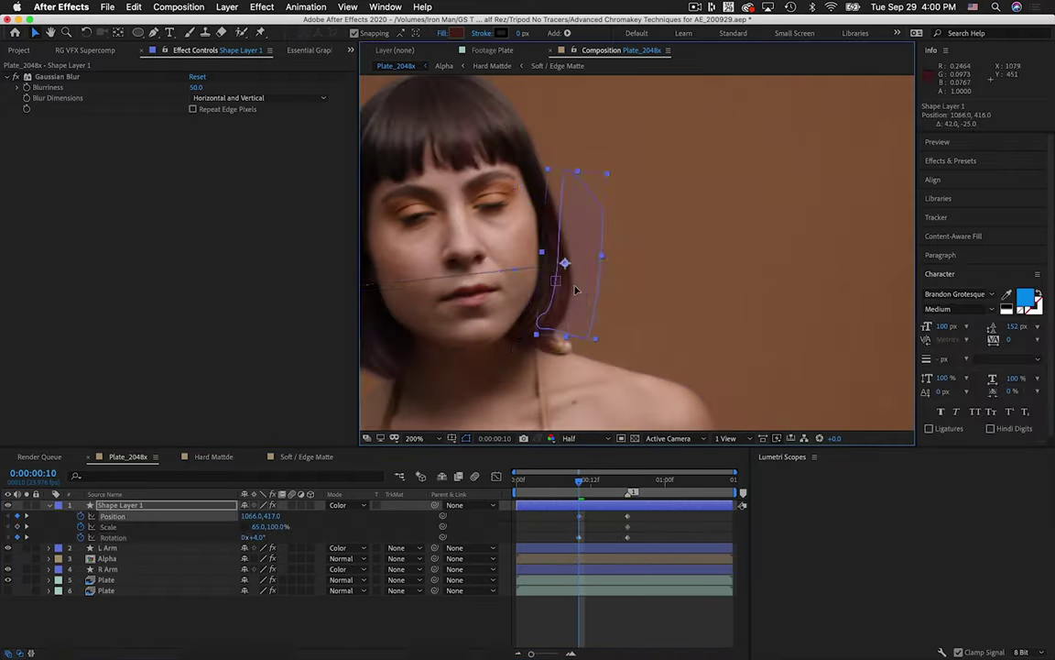
{"action": "key", "text": "v"}
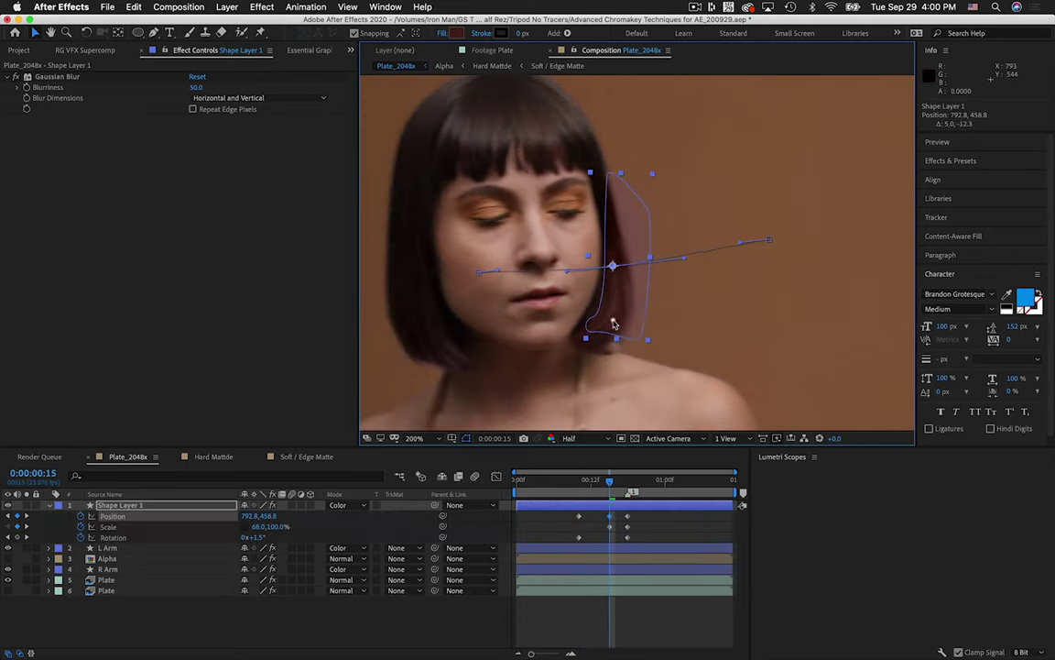
{"action": "key", "text": "j"}
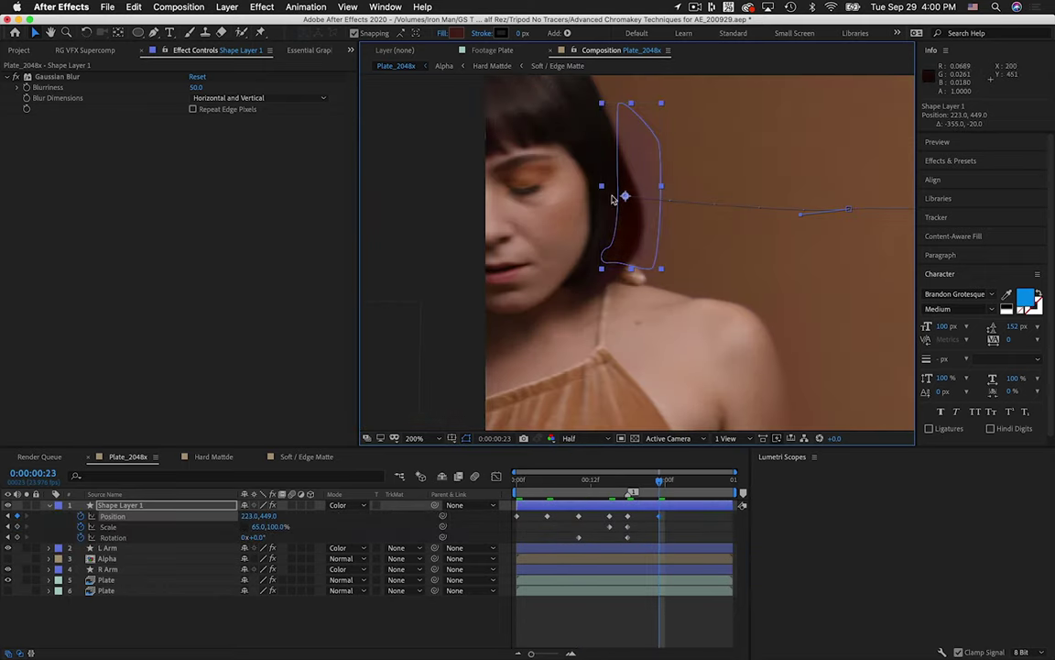
{"action": "key", "text": "shift+space"}
{"action": "left_click", "coordinate": [65, 263]}
{"action": "type", "text": "hls."}
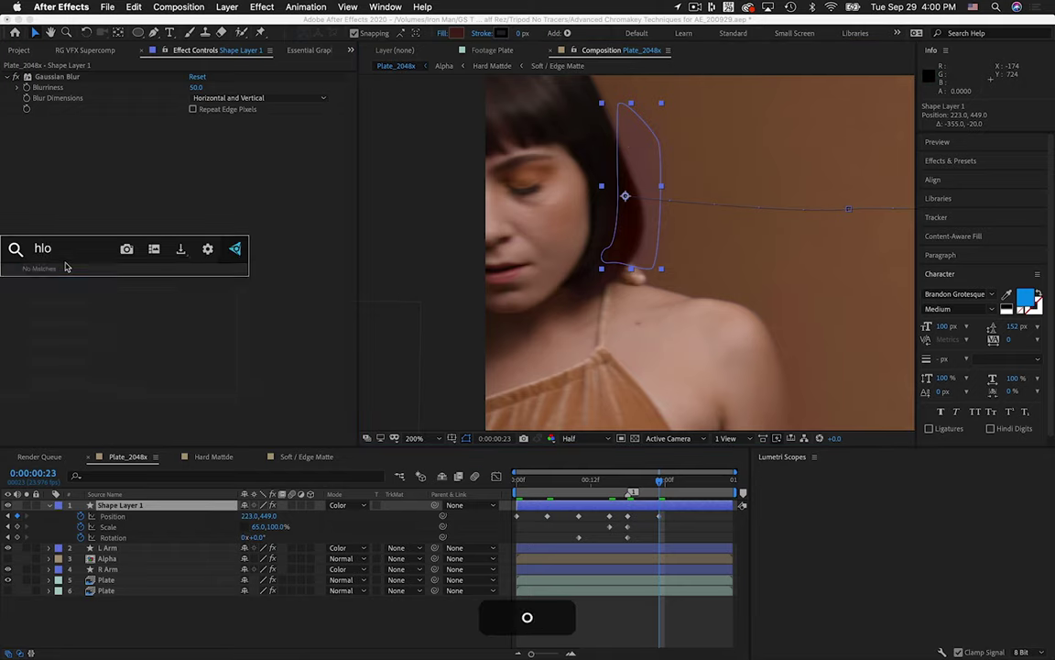
{"action": "key", "text": "BackSpace"}
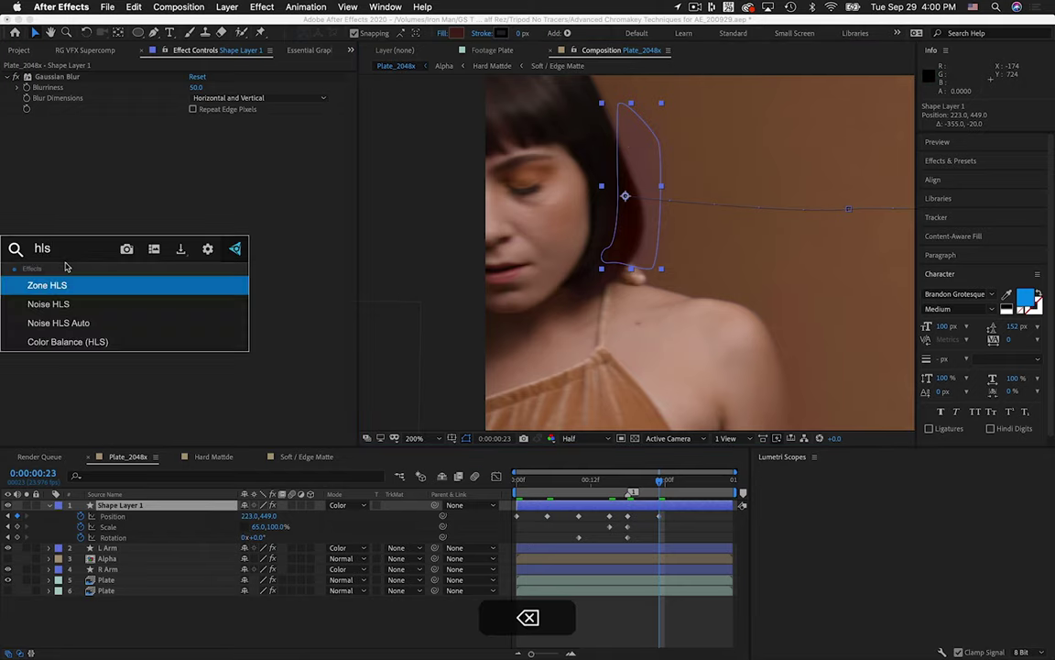
{"action": "key", "text": "Return"}
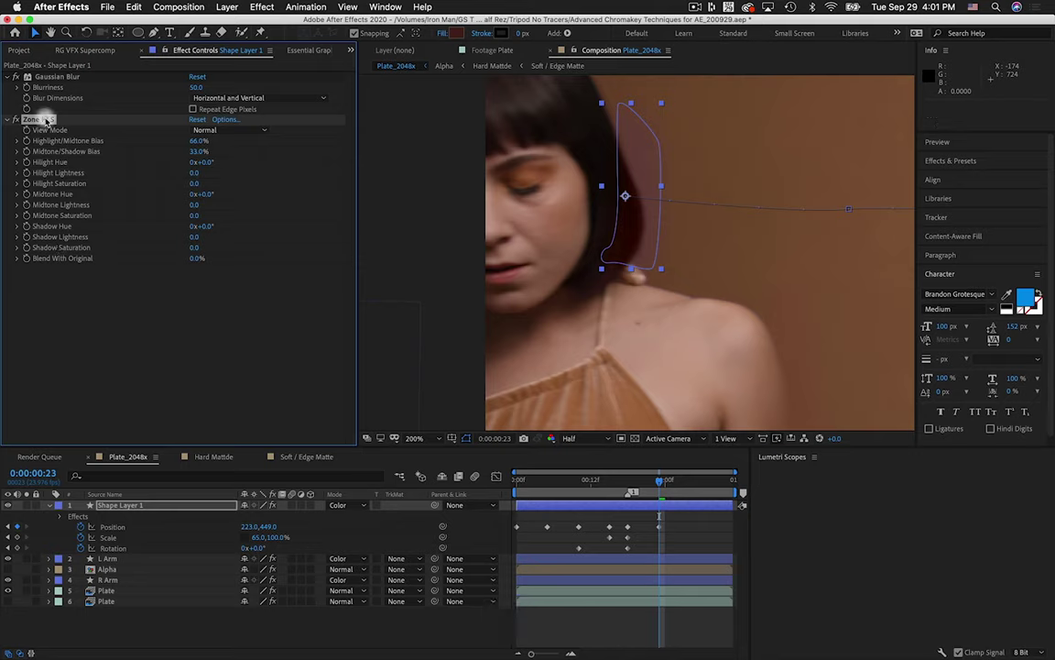
{"action": "key", "text": "BackSpace"}
Apply Color Balance (HLS) to the hair shape and keyframe its Saturation at -32 on frame 23
{"action": "key", "text": "shift+space"}
{"action": "type", "text": "hls"}
{"action": "key", "text": "Up"}
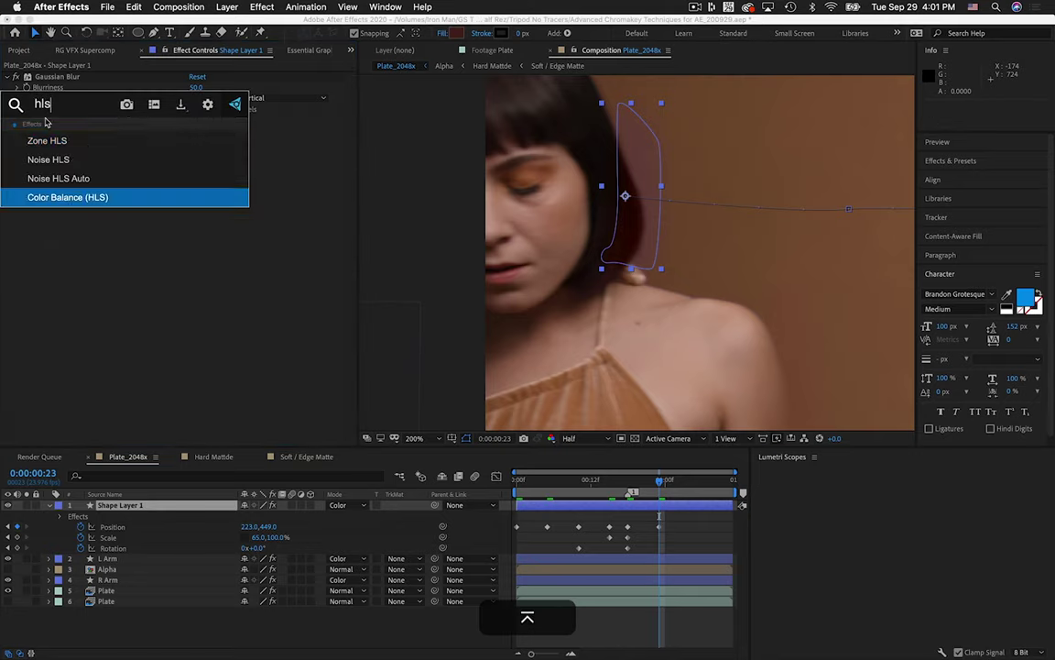
{"action": "key", "text": "Return"}
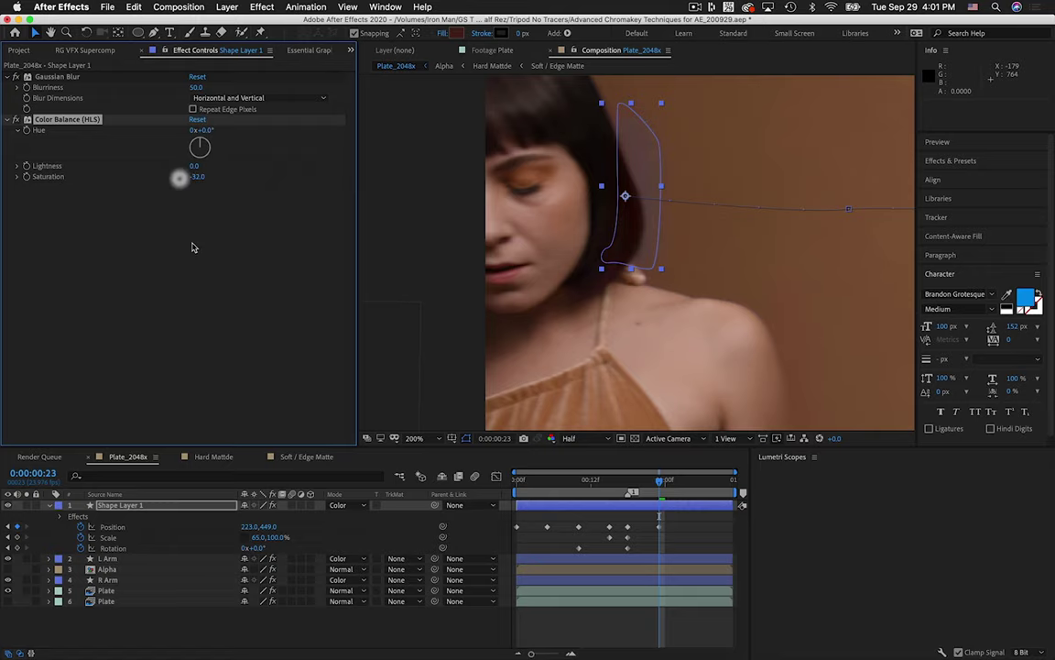
{"action": "left_click", "coordinate": [27, 175]}
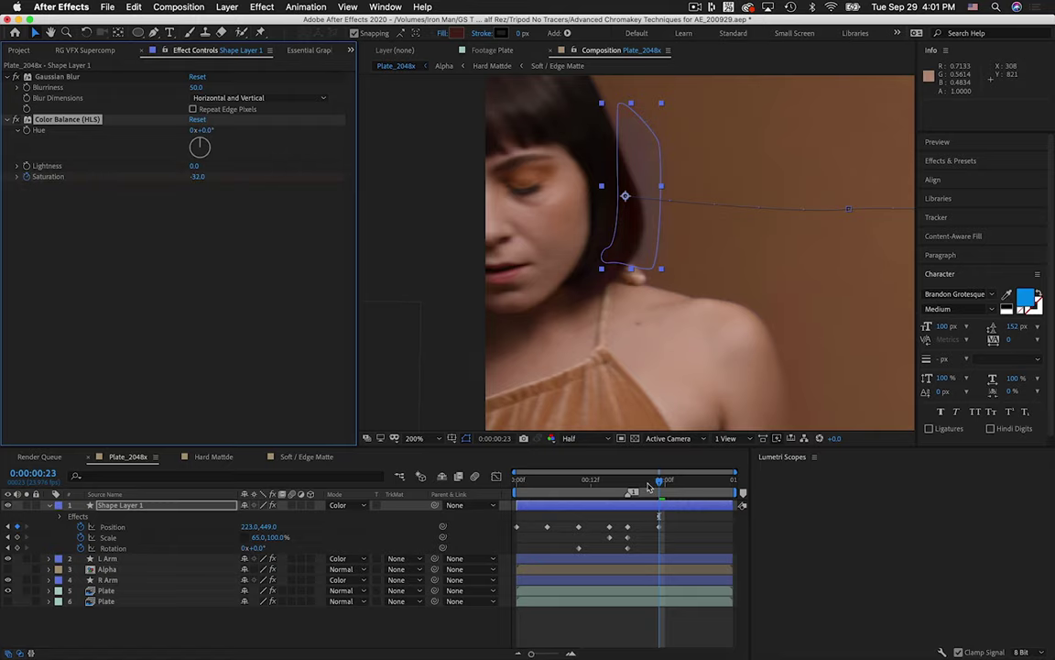
Keyframe the hair shape's Color Balance Saturation at 0 on frame 15 and check the hair edge without outlines at frame 20
{"action": "left_click_drag", "start_coordinate": [648, 486], "coordinate": [610, 486]}
{"action": "left_click_drag", "start_coordinate": [766, 276], "coordinate": [346, 270]}
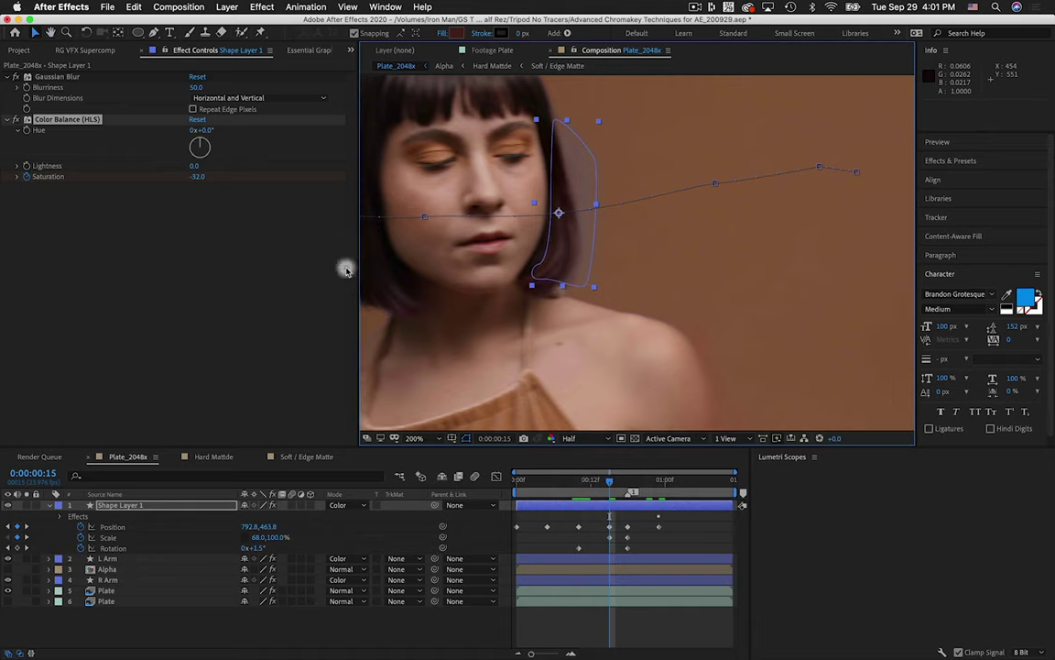
{"action": "left_click", "coordinate": [197, 176]}
{"action": "type", "text": "0"}
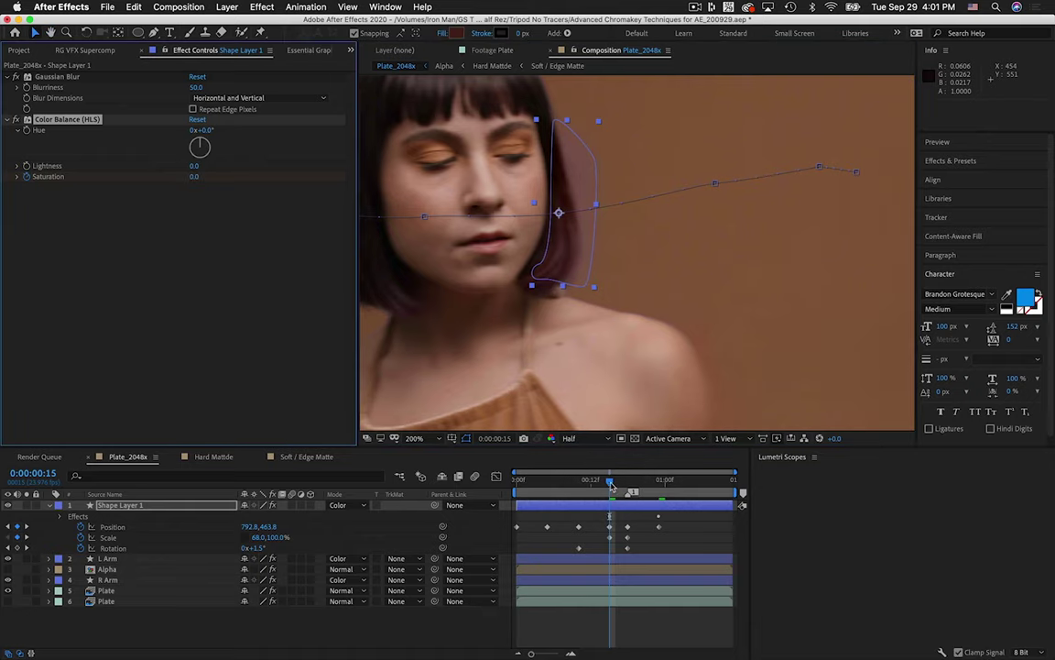
{"action": "left_click_drag", "start_coordinate": [611, 484], "coordinate": [640, 487]}
{"action": "left_click_drag", "start_coordinate": [417, 160], "coordinate": [823, 162]}
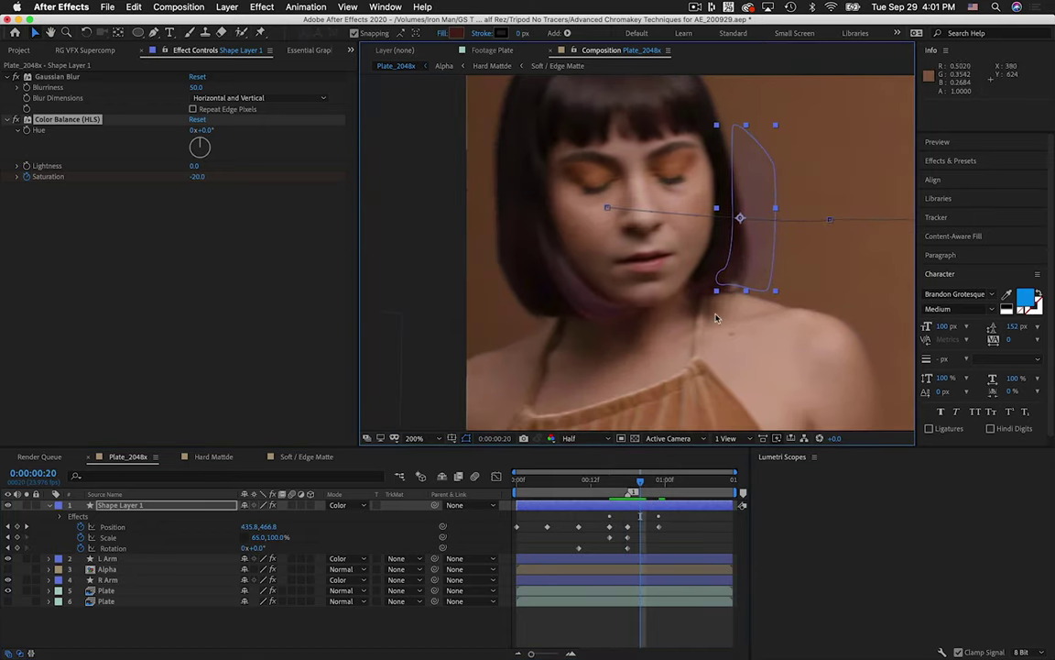
{"action": "left_click", "coordinate": [467, 438]}
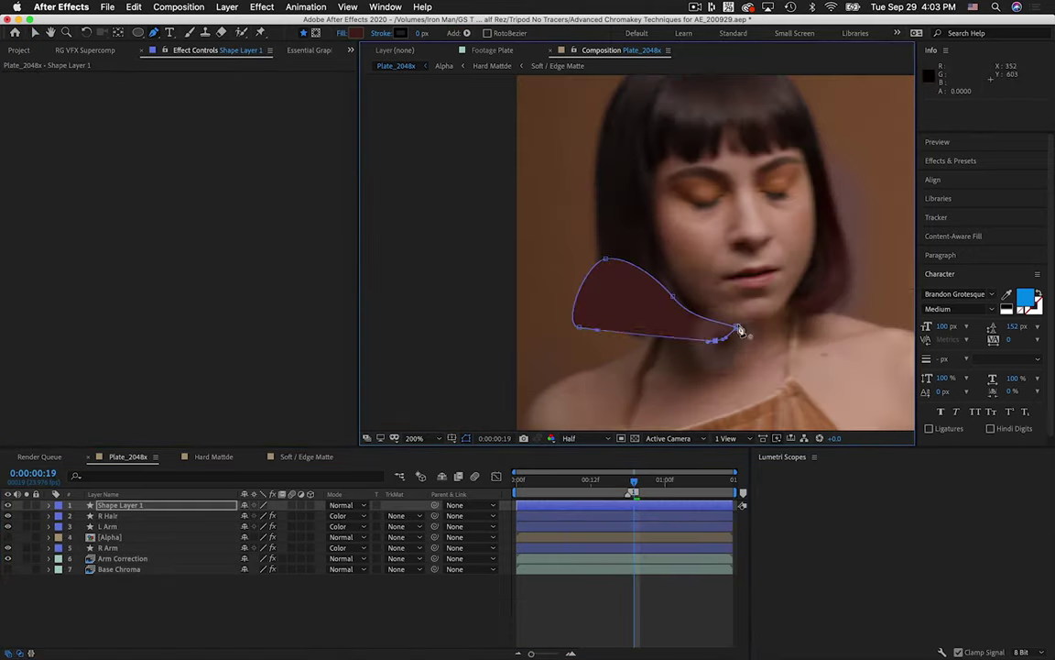
Apply Color Balance (HLS) with Saturation -32 to the new hair shape, leaving Saturation without keyframes
{"action": "key", "text": "ctrl+space"}
{"action": "type", "text": "h"}
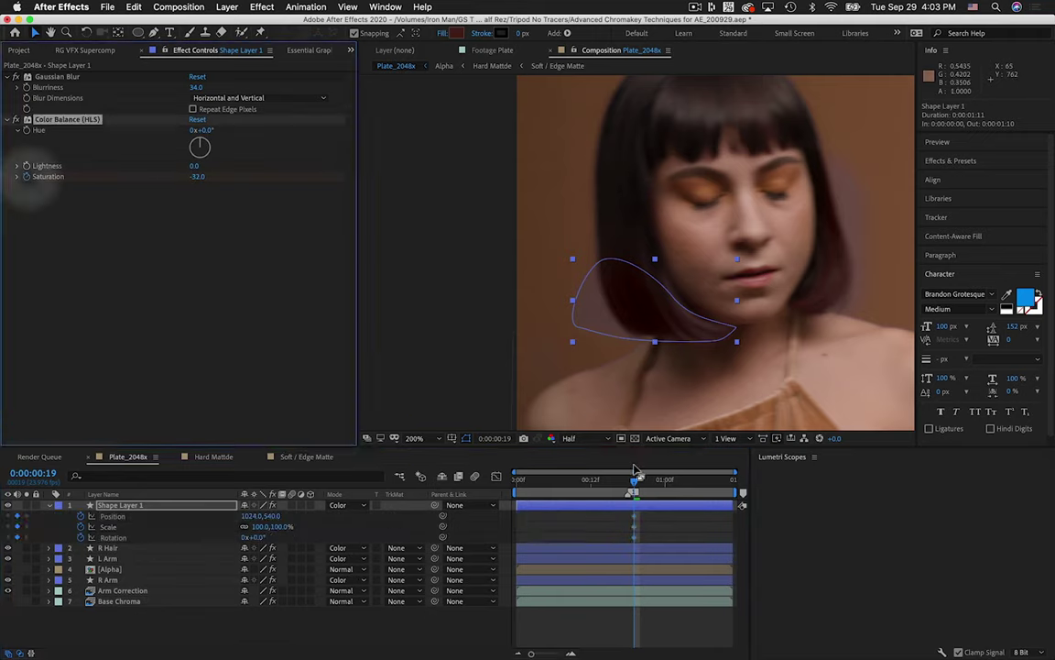
{"action": "key", "text": "super+z"}
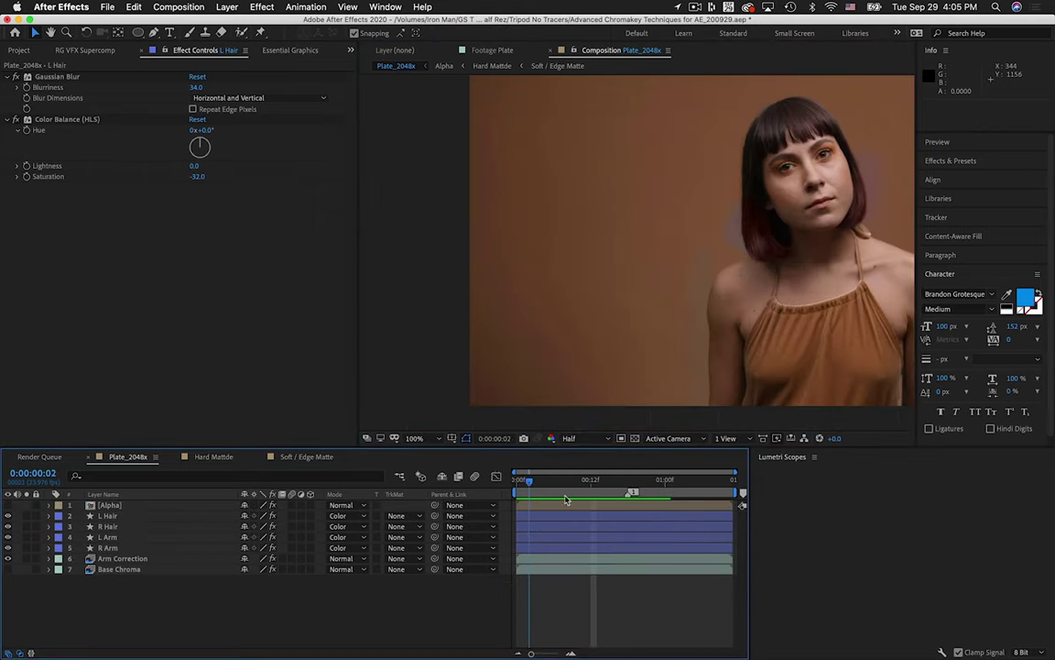
At frame 9, draw a closed dark red Pen shape around the woman's head that follows the hair edge and leaves the face open
{"action": "left_click", "coordinate": [573, 480]}
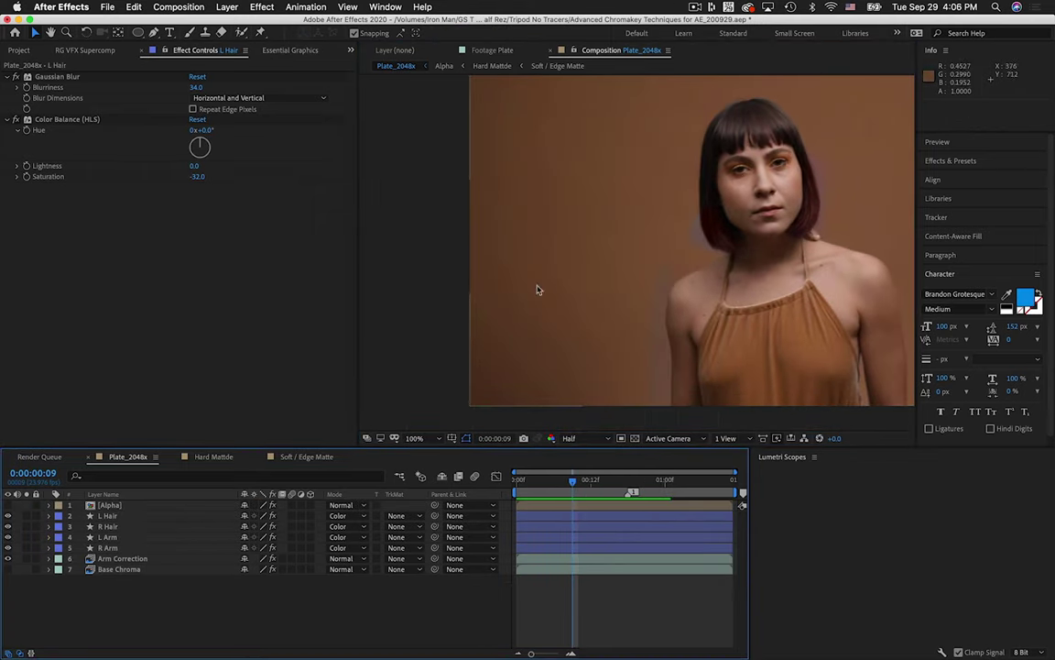
{"action": "left_click", "coordinate": [107, 537]}
{"action": "left_click", "coordinate": [210, 607]}
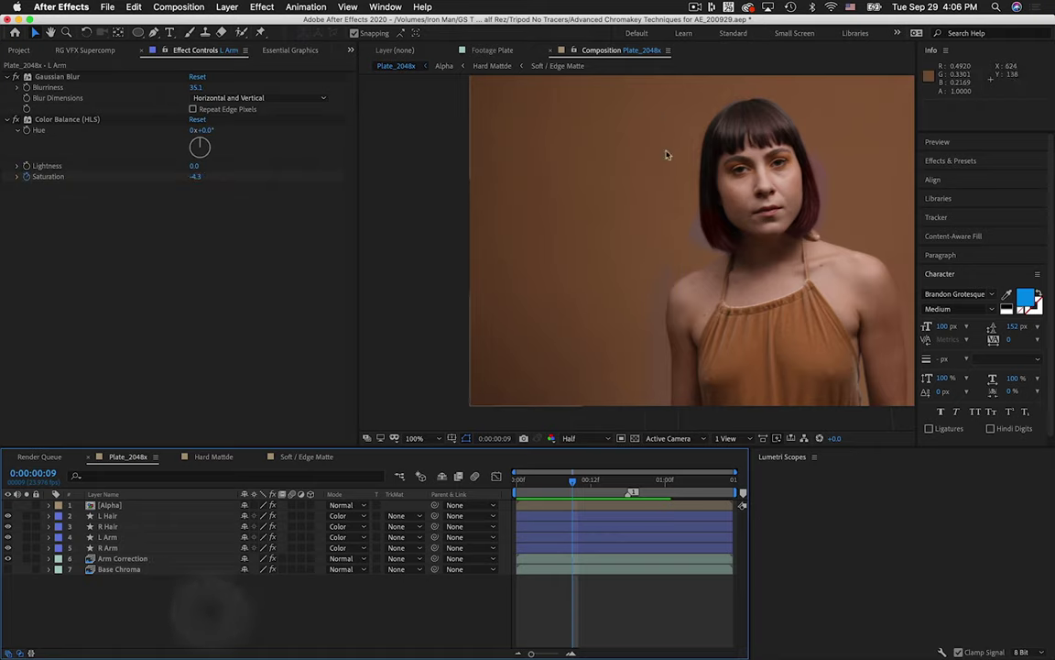
{"action": "left_click", "coordinate": [153, 32]}
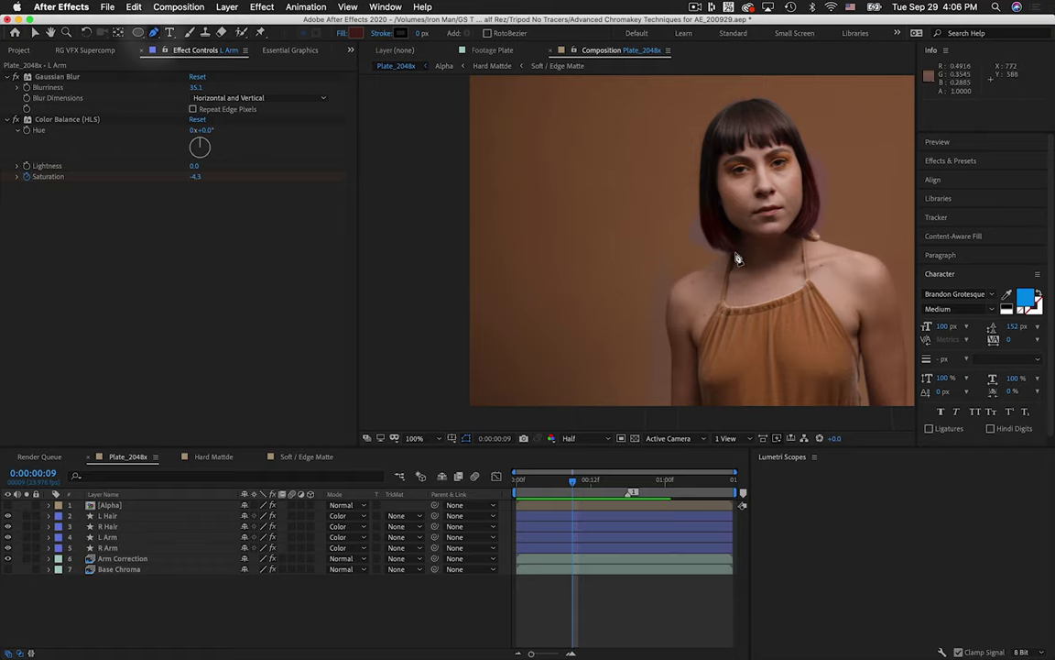
{"action": "left_click_drag", "start_coordinate": [730, 240], "coordinate": [711, 254]}
{"action": "left_click", "coordinate": [692, 92]}
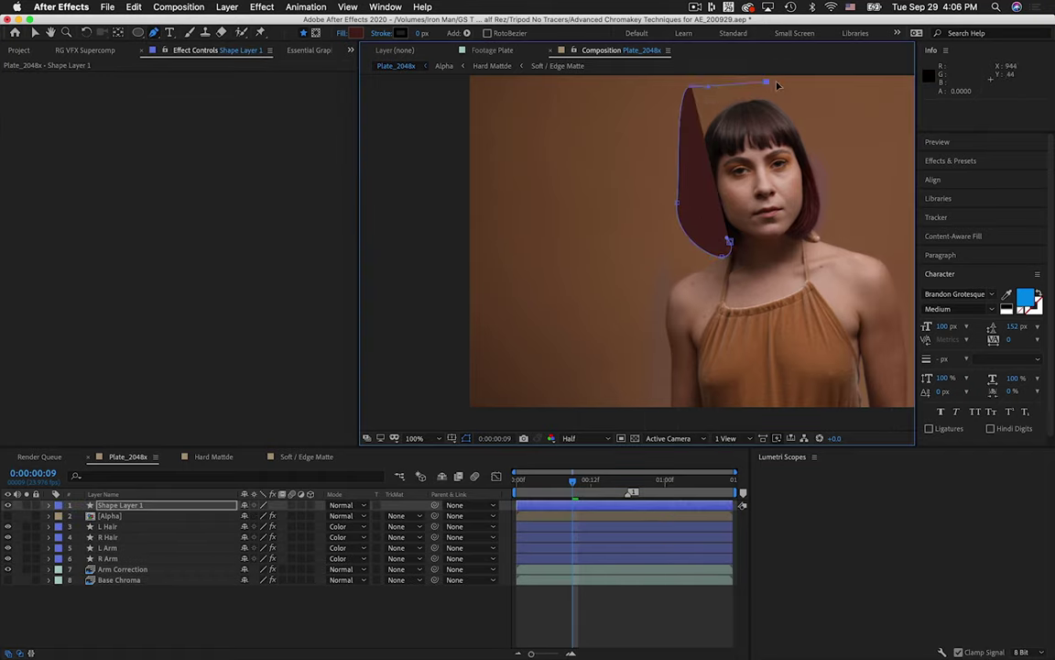
{"action": "key", "text": "super+z"}
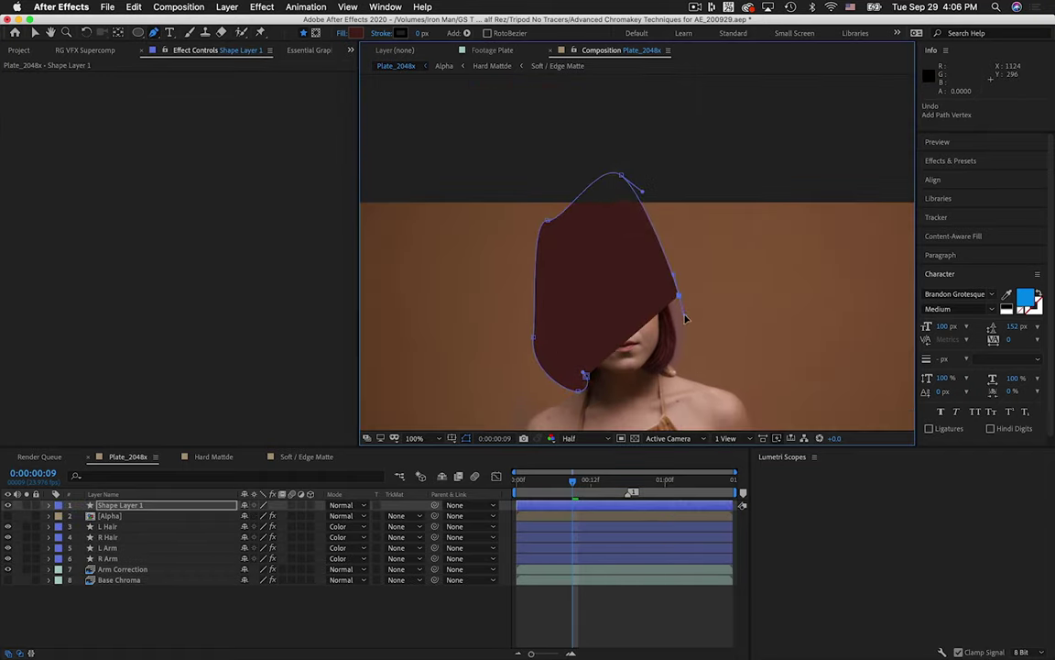
{"action": "key", "text": "super+z"}
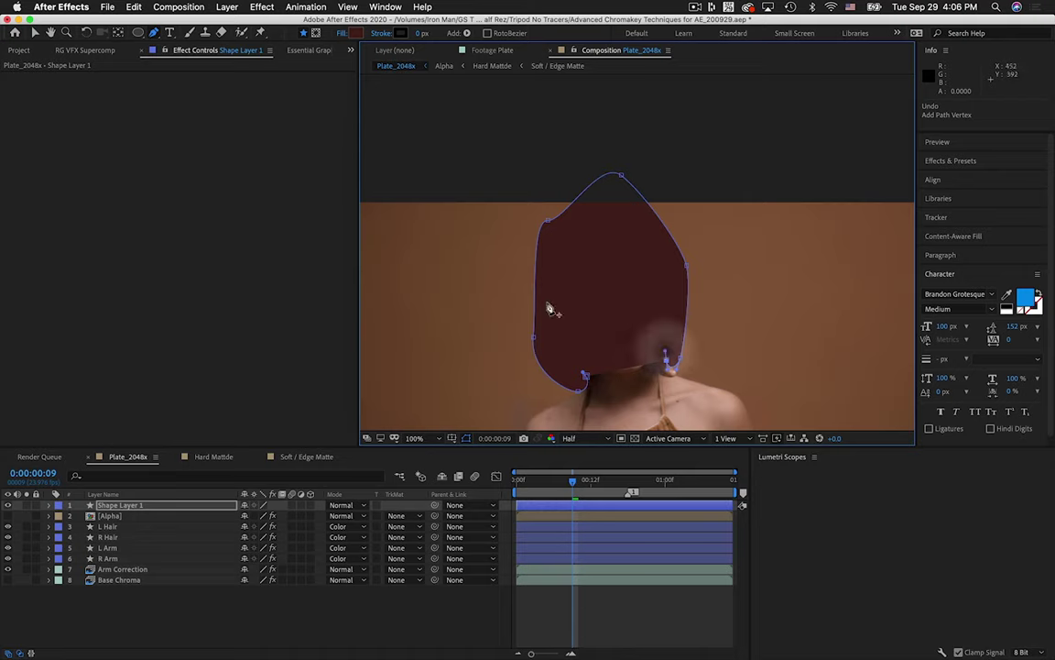
{"action": "left_click", "coordinate": [630, 253]}
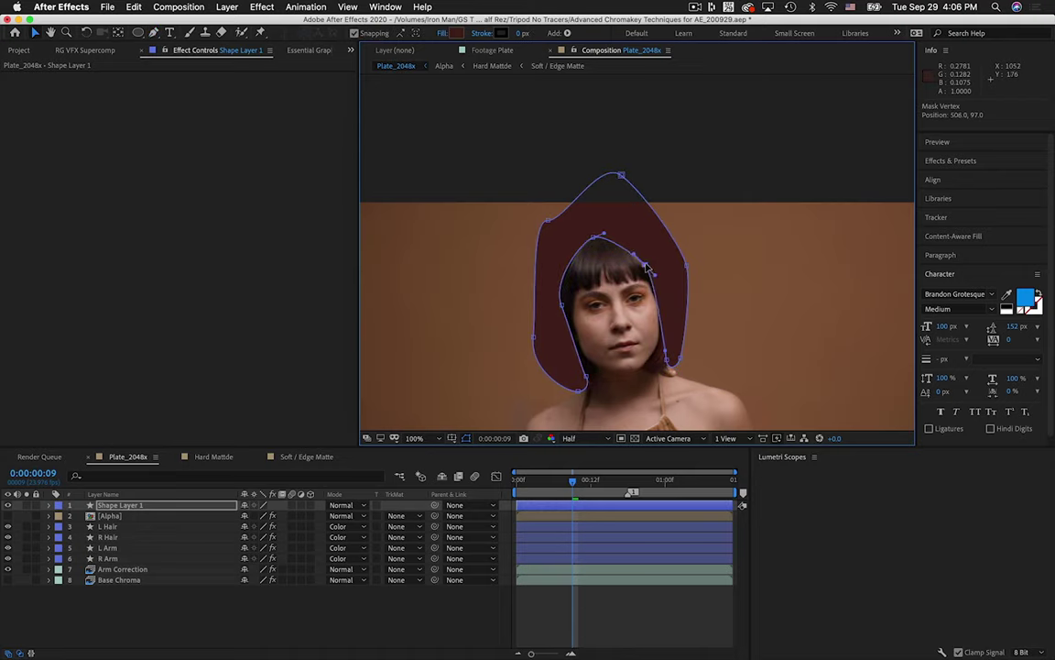
{"action": "left_click_drag", "start_coordinate": [594, 255], "coordinate": [605, 239]}
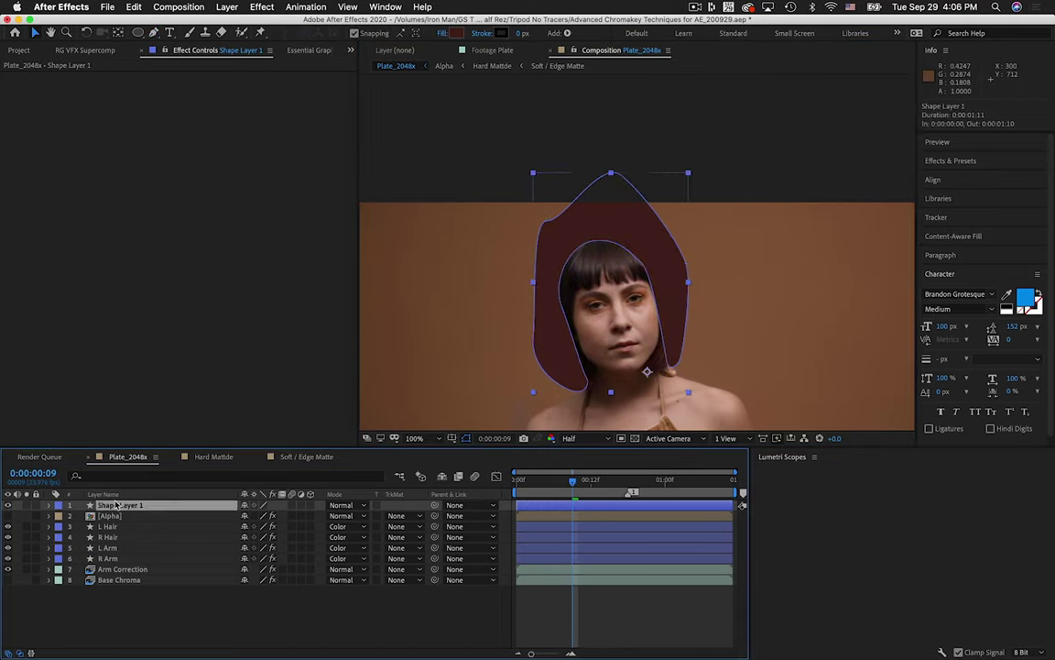
Rename the head shape layer to Darnken and soften it with a Gaussian Blur of 50
{"action": "key", "text": "Return"}
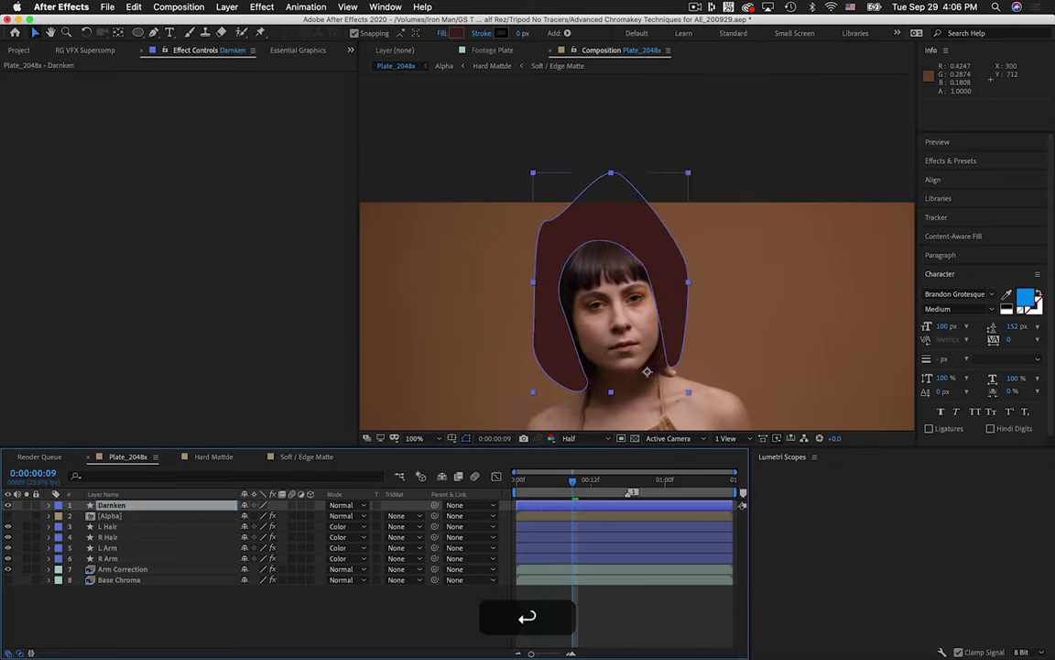
{"action": "key", "text": "Return"}
Nudge the Darnken shape over the hair to Position 1032, 546
{"action": "key", "text": "Right"}
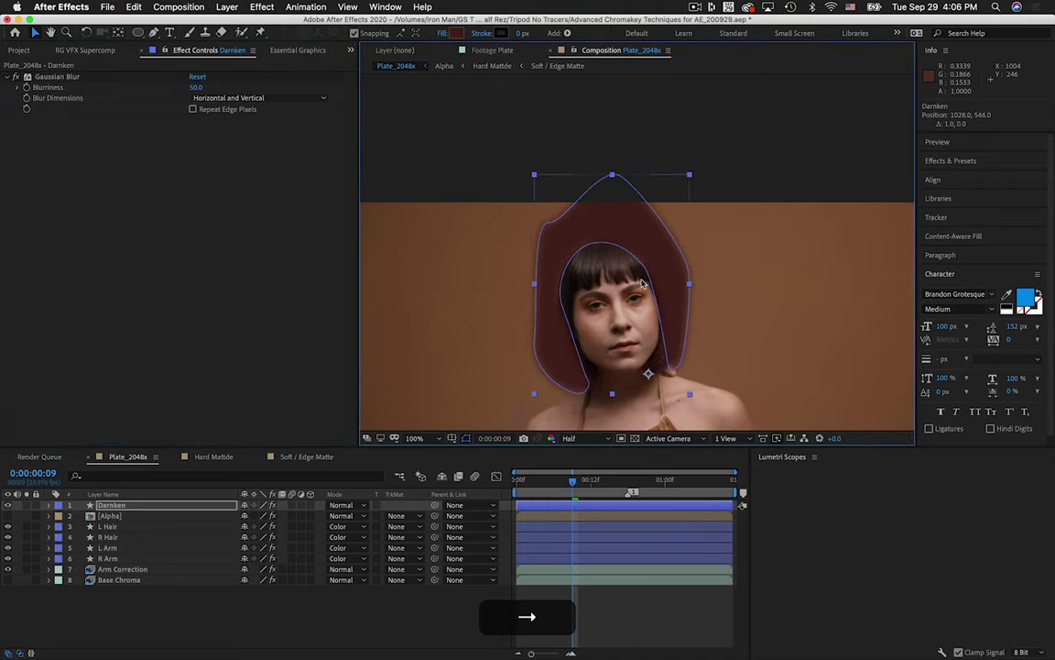
{"action": "key", "text": "Right"}
{"action": "key", "text": "Right"}
{"action": "left_click", "coordinate": [862, 503]}
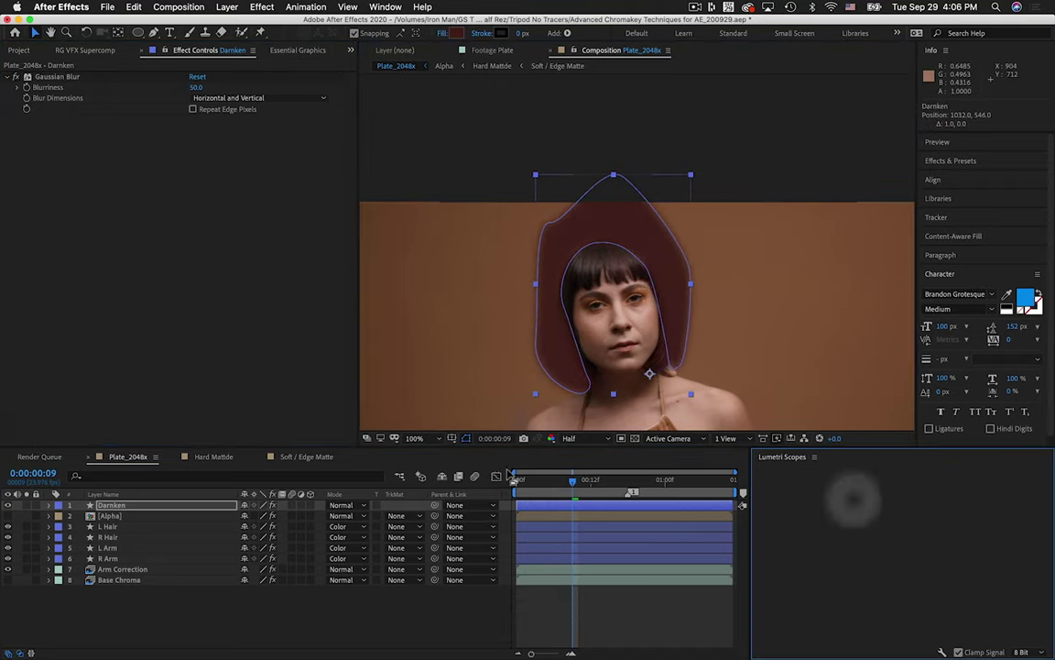
Move the Darnken layer directly below R Hair and set its blending mode to Multiply
{"action": "left_click_drag", "start_coordinate": [126, 511], "coordinate": [135, 537]}
{"action": "left_click", "coordinate": [341, 549]}
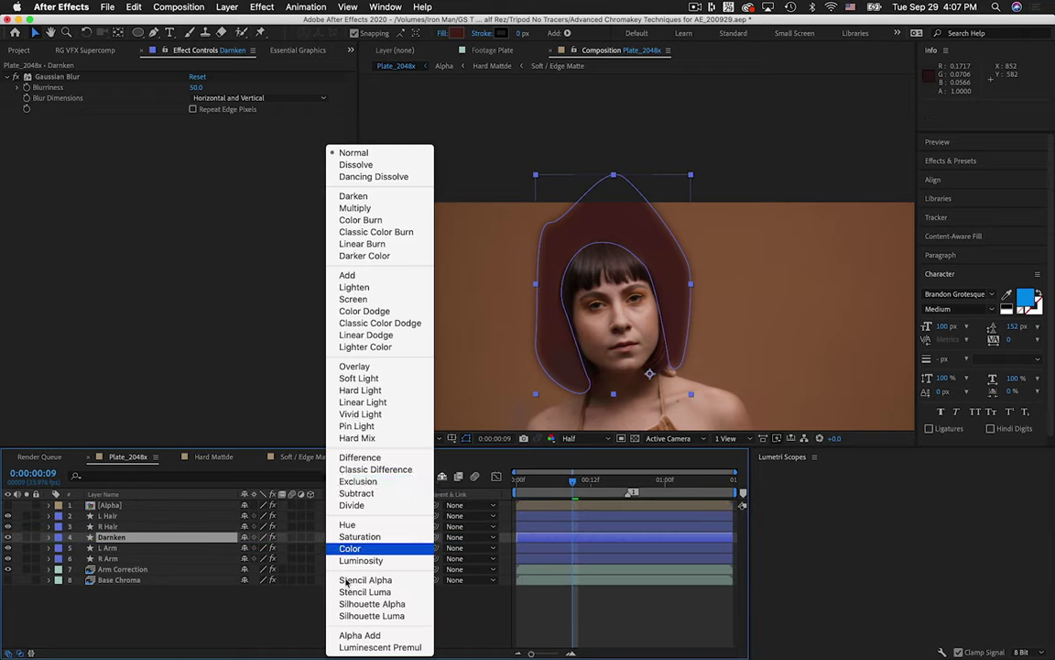
{"action": "left_click", "coordinate": [355, 208]}
Lower the Darnken layer's Opacity to 31% and check the darkened hair edge on the whole frame with nothing selected
{"action": "key", "text": "t"}
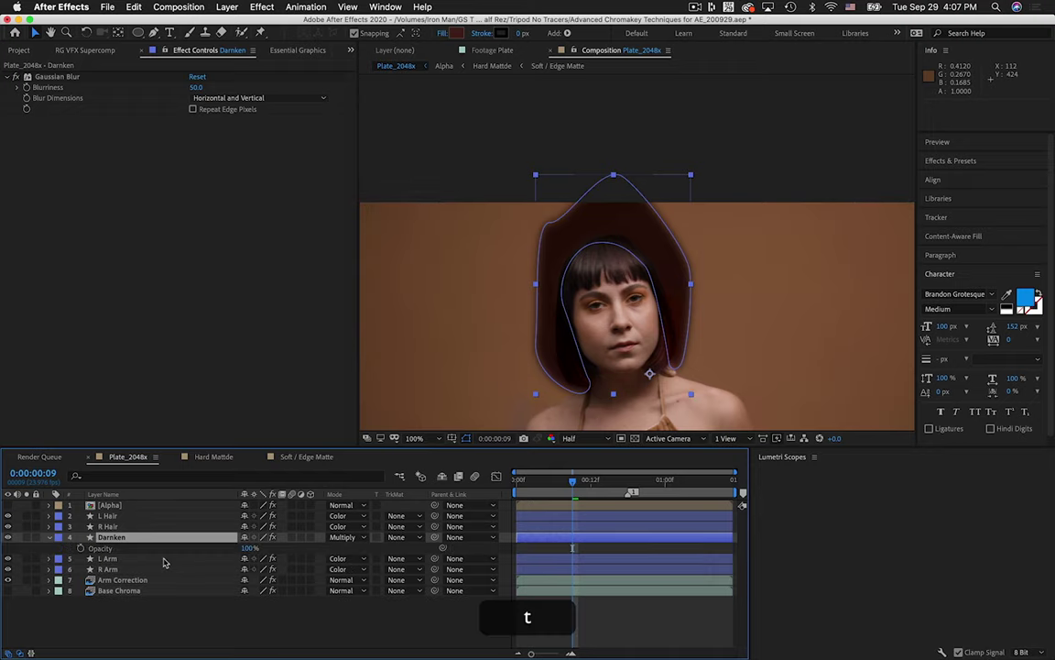
{"action": "left_click_drag", "start_coordinate": [247, 547], "coordinate": [181, 548]}
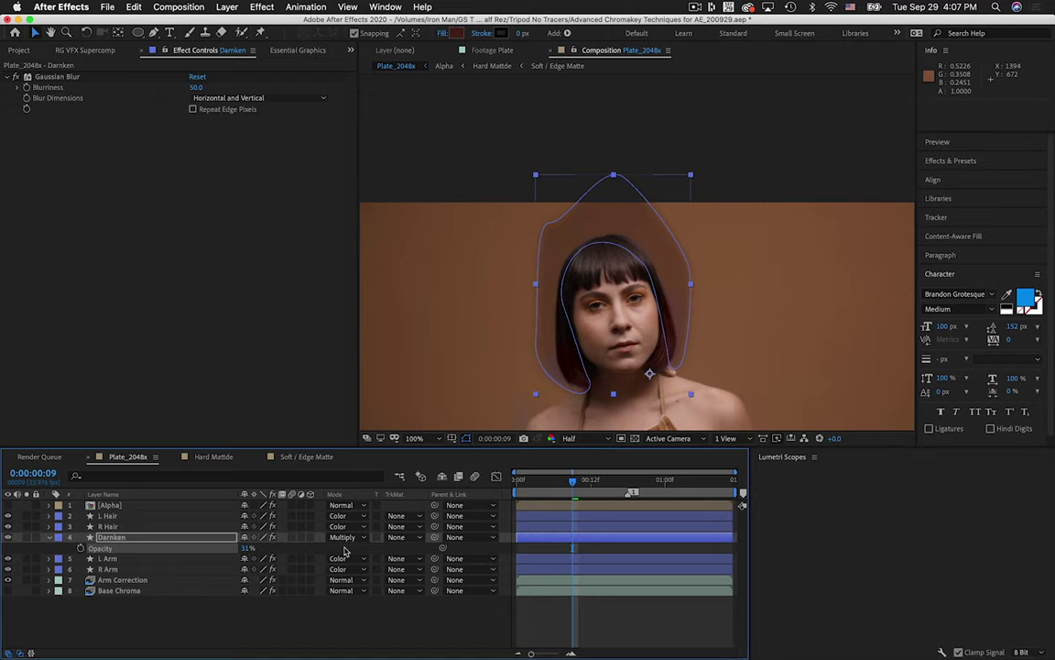
{"action": "left_click", "coordinate": [415, 438]}
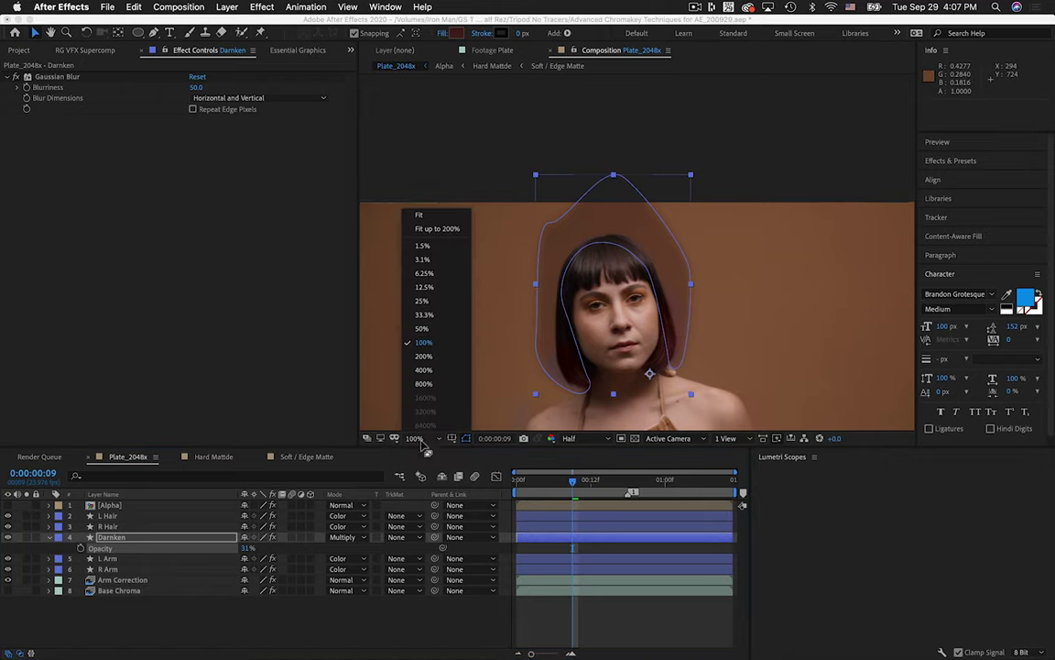
{"action": "left_click", "coordinate": [429, 213]}
{"action": "left_click", "coordinate": [579, 609]}
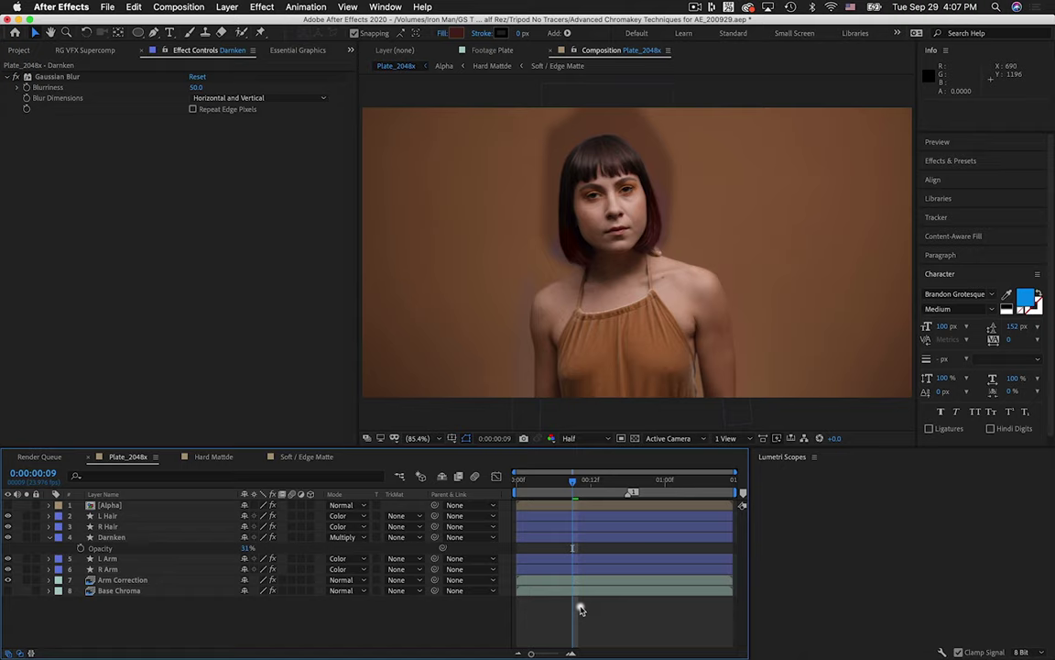
Set the Darnken shape's Anchor Point to -165, -409, near the top of the head
{"action": "left_click", "coordinate": [110, 538]}
{"action": "key", "text": "a"}
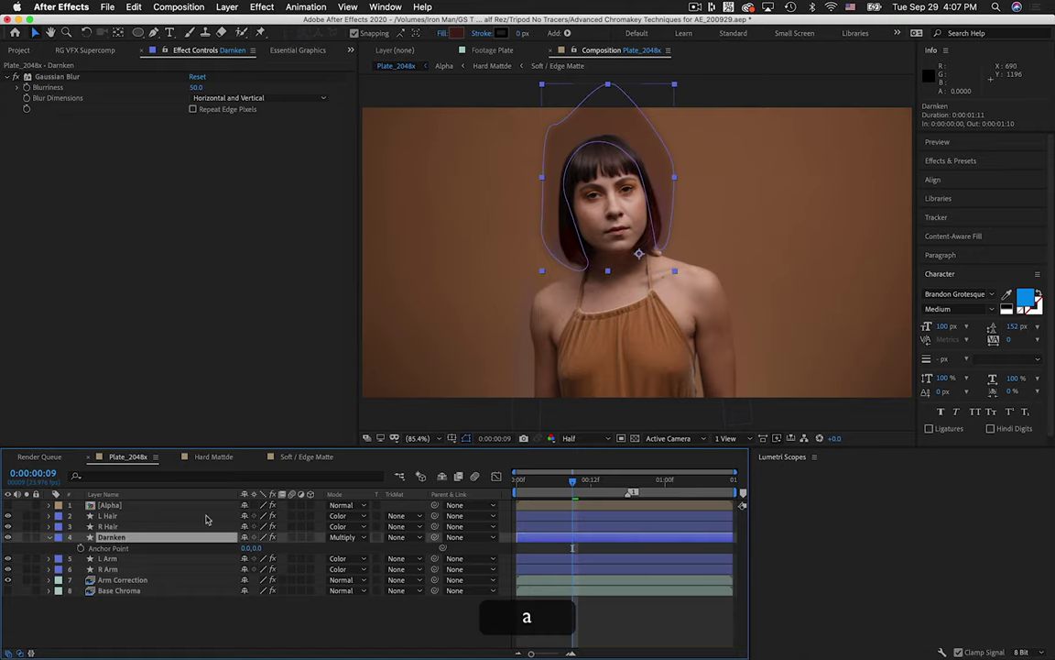
{"action": "left_click_drag", "start_coordinate": [243, 548], "coordinate": [229, 548]}
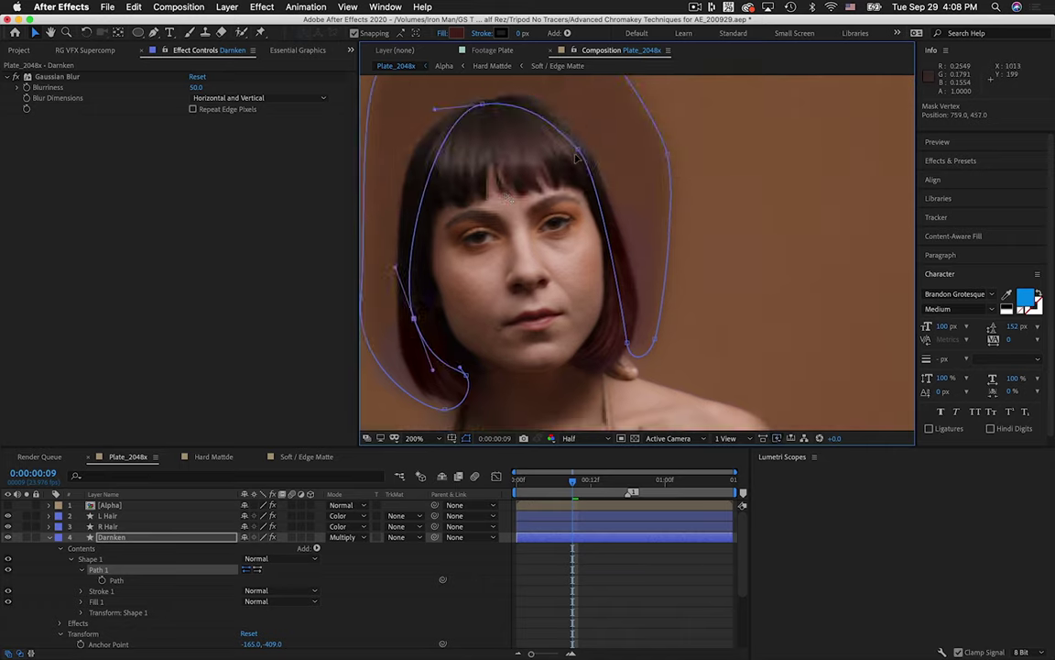
Keyframe the Darnken shape's Path, Position, Scale and Rotation at frame 9, and its Position along the head at frames 0, 18 and 26
{"action": "scroll", "coordinate": [575, 159], "scroll_direction": "down", "scroll_amount": 2}
{"action": "key", "text": "u"}
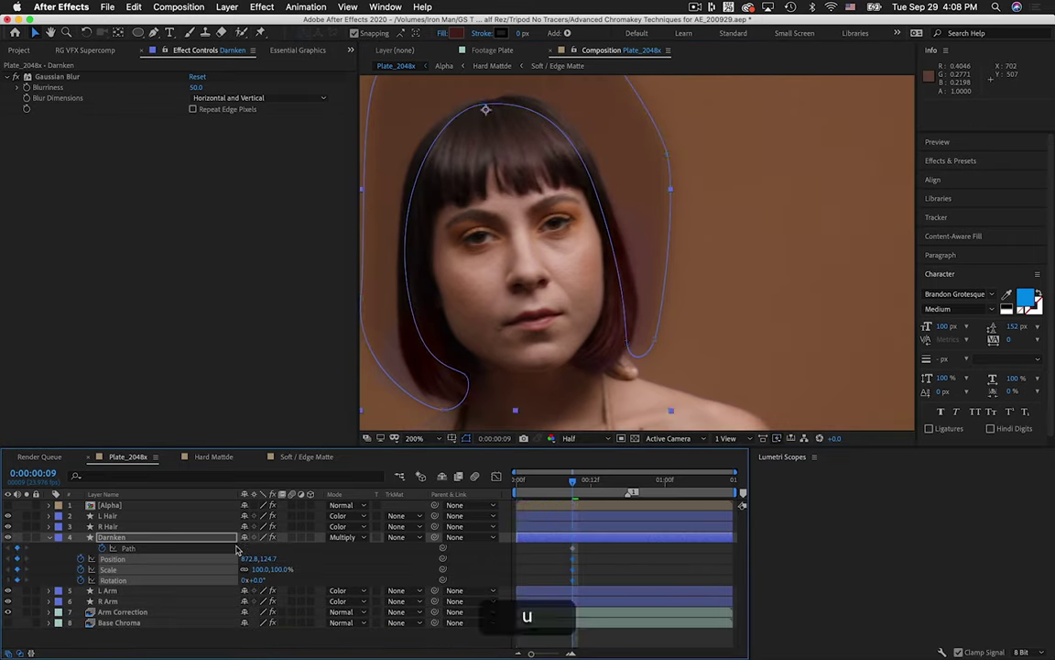
{"action": "scroll", "coordinate": [593, 318], "scroll_direction": "down", "scroll_amount": 2}
{"action": "key", "text": "Home"}
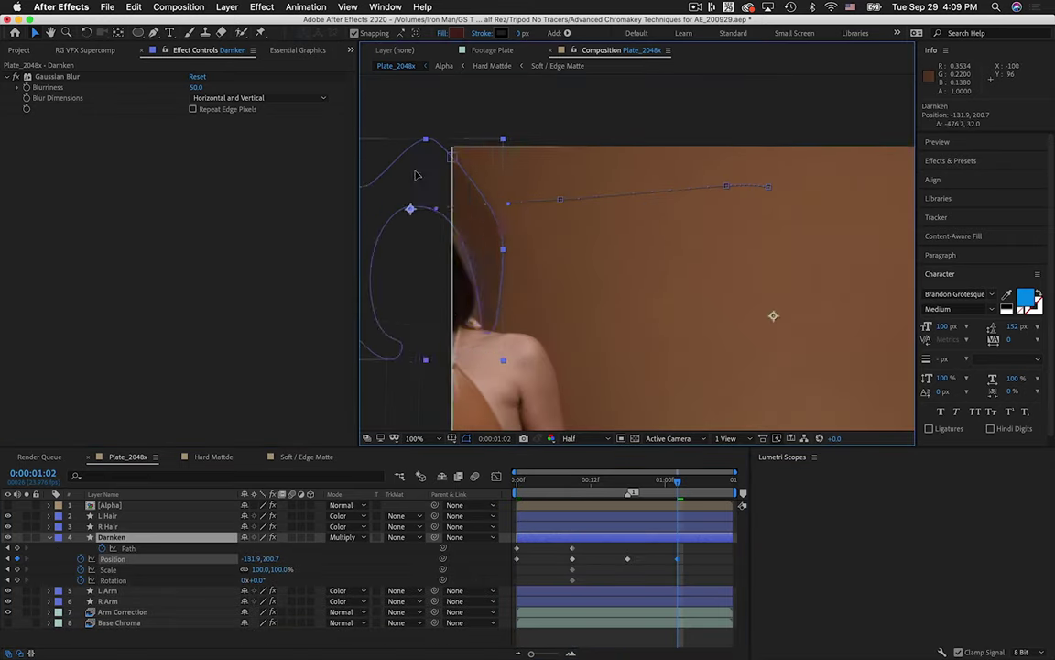
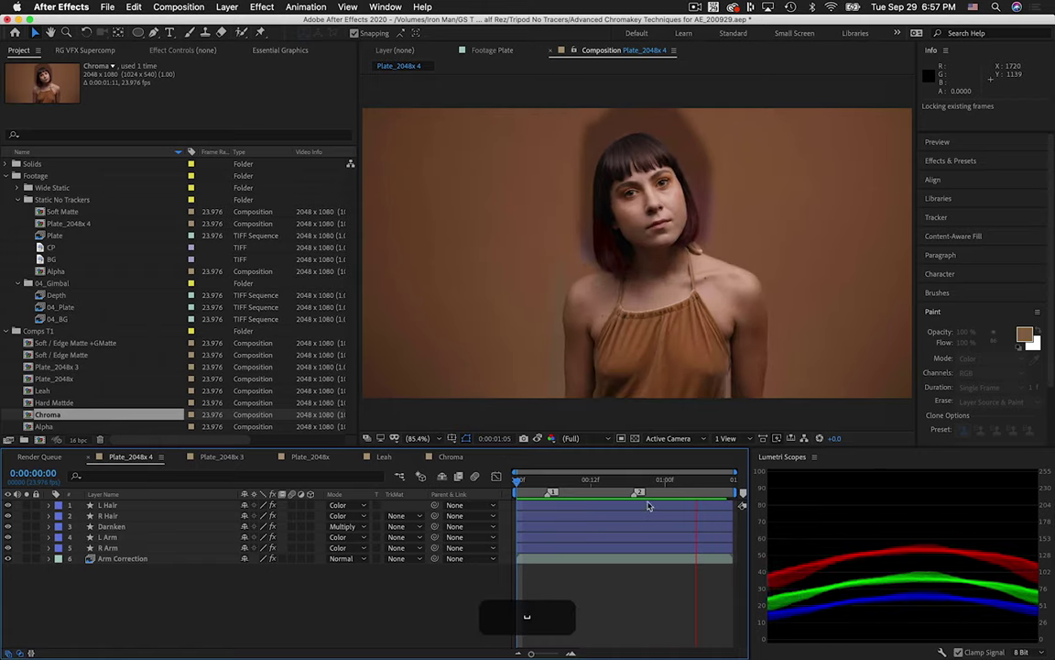
Set the Chroma layer's track matte to Alpha Matte "Alpha" in the Leah composition and check the cutout at frame 18
{"action": "left_click", "coordinate": [406, 516]}
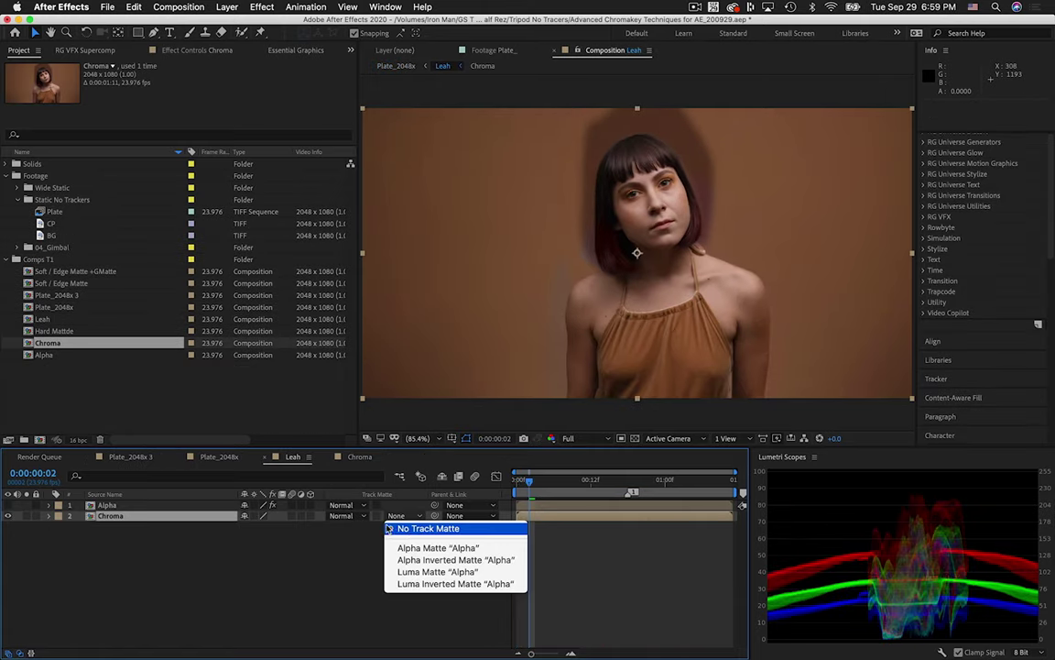
{"action": "left_click", "coordinate": [413, 549]}
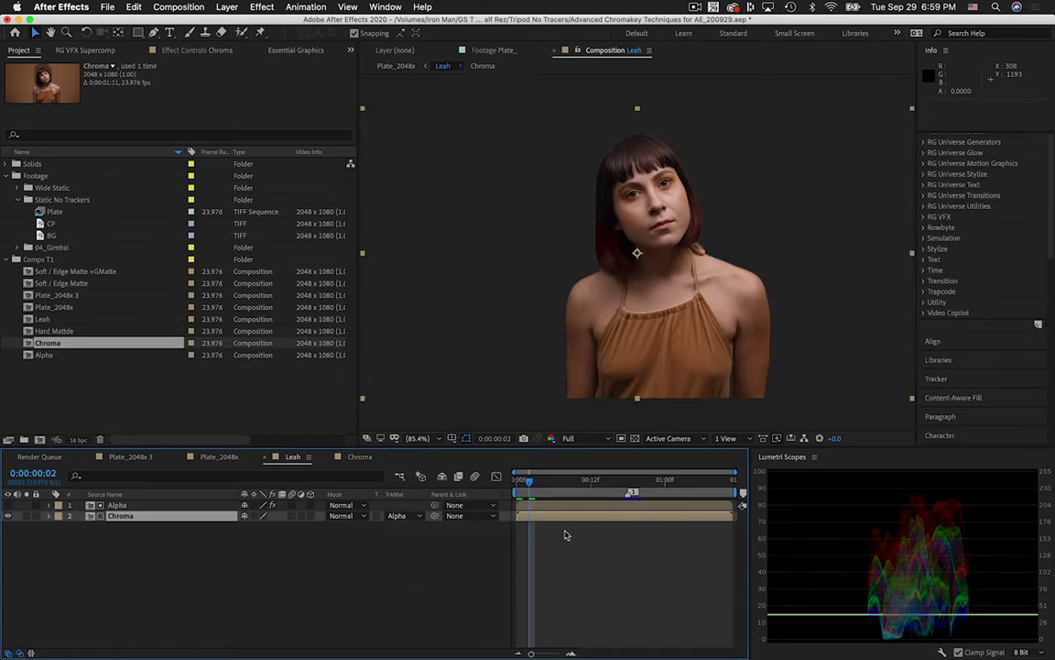
{"action": "left_click", "coordinate": [631, 480]}
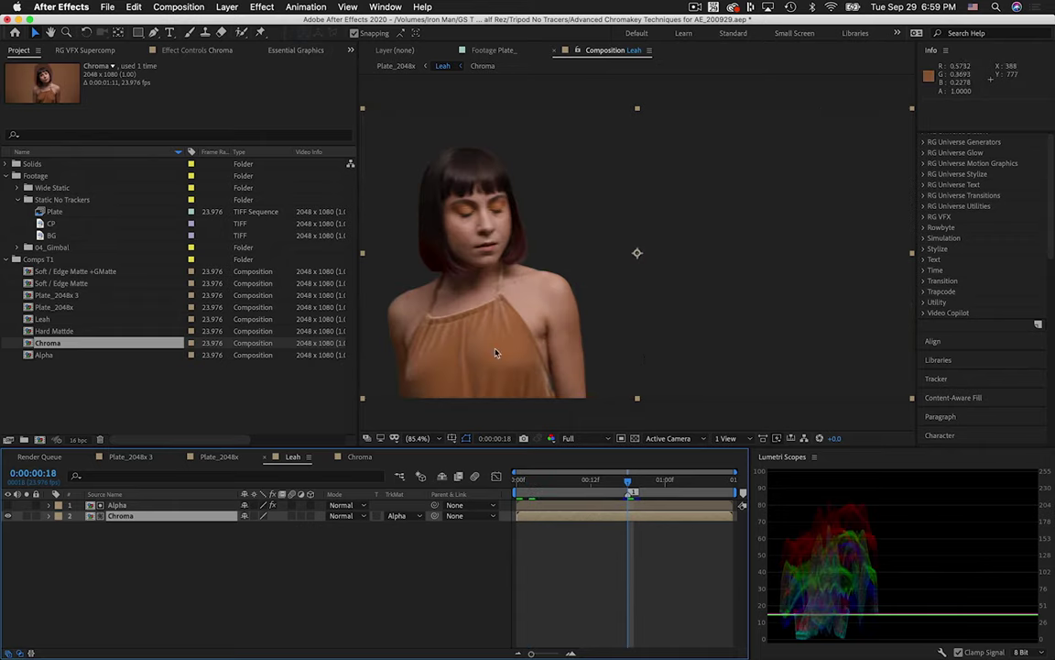
Add the BG image beneath the Chroma layer in the Leah composition and preview the composite
{"action": "left_click_drag", "start_coordinate": [38, 236], "coordinate": [99, 530]}
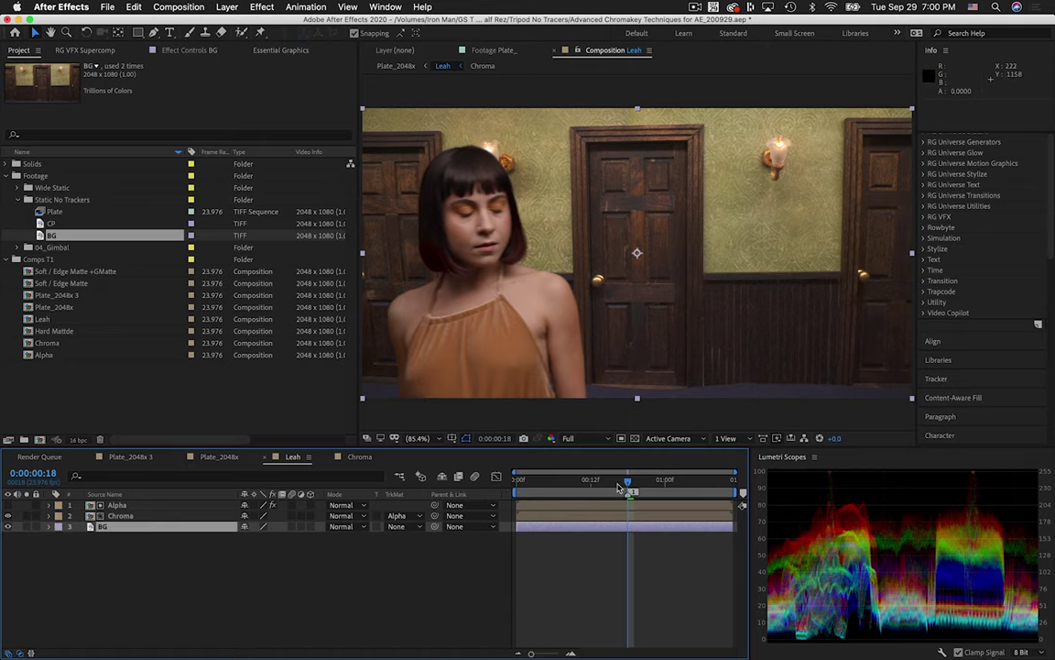
{"action": "key", "text": "space"}
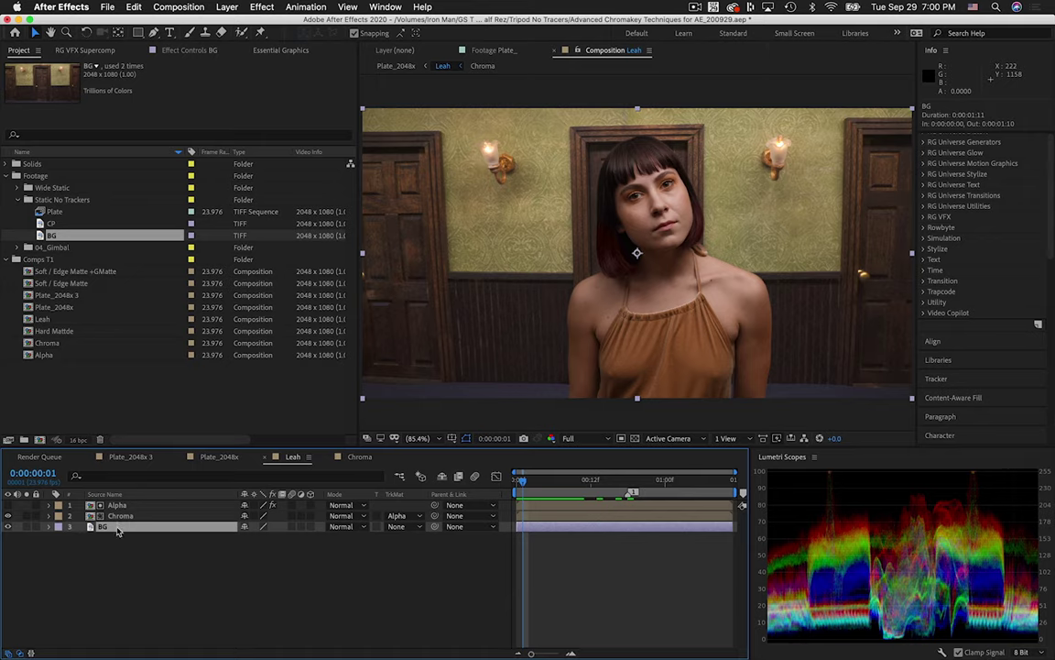
Apply Camera Lens Blur to the BG layer and inspect the woman's hair and shoulder edges up close
{"action": "key", "text": "shift+space"}
{"action": "type", "text": "camer"}
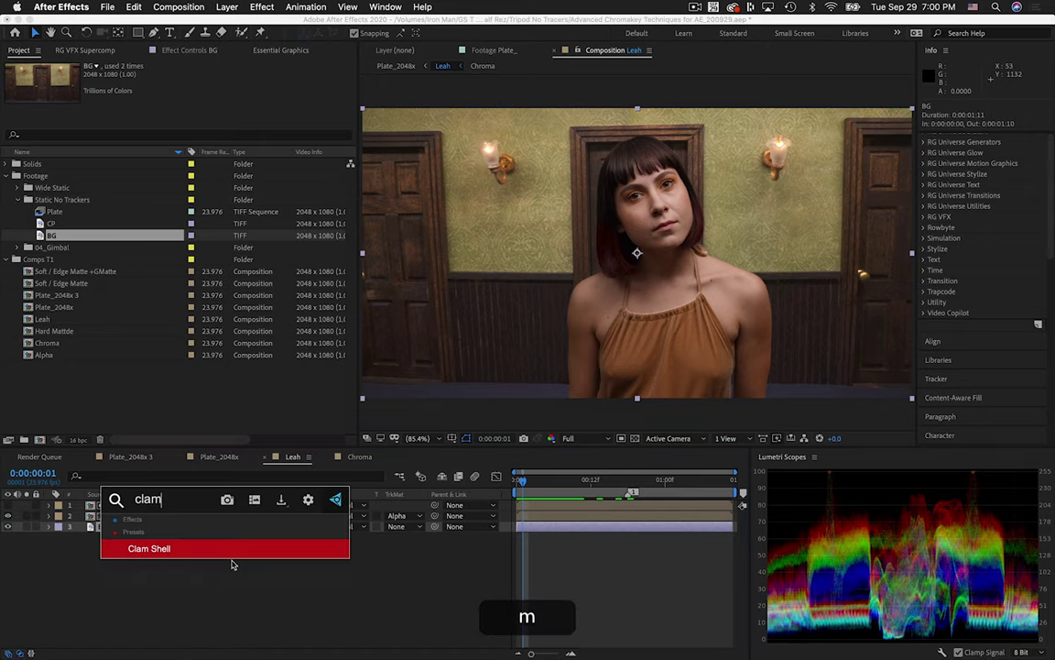
{"action": "key", "text": "Down"}
{"action": "key", "text": "Return"}
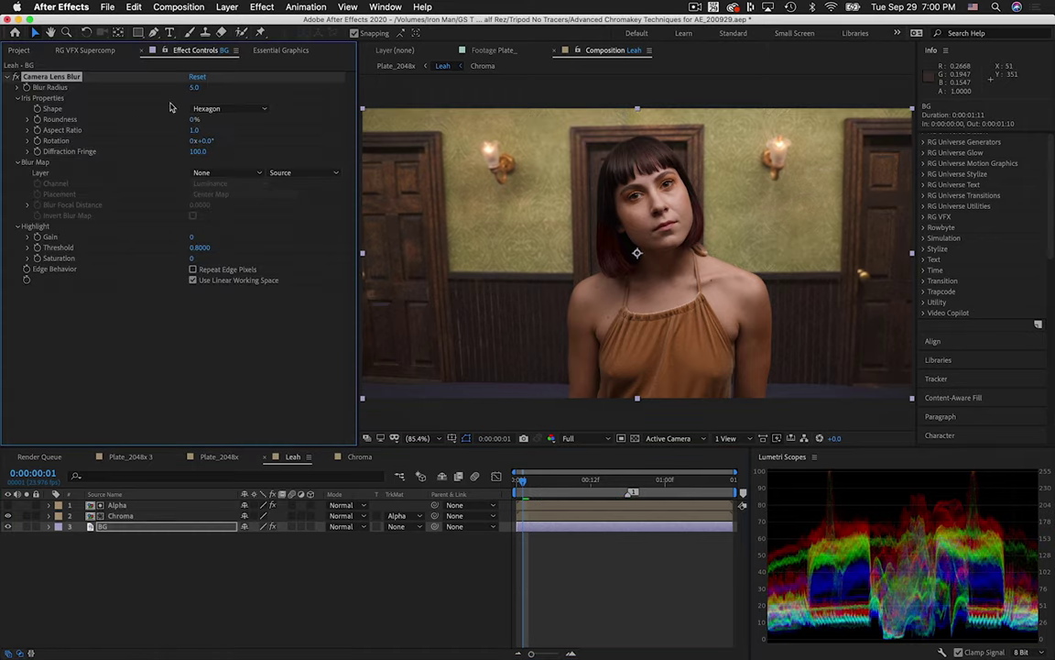
{"action": "scroll", "coordinate": [583, 308], "scroll_direction": "up", "scroll_amount": 2}
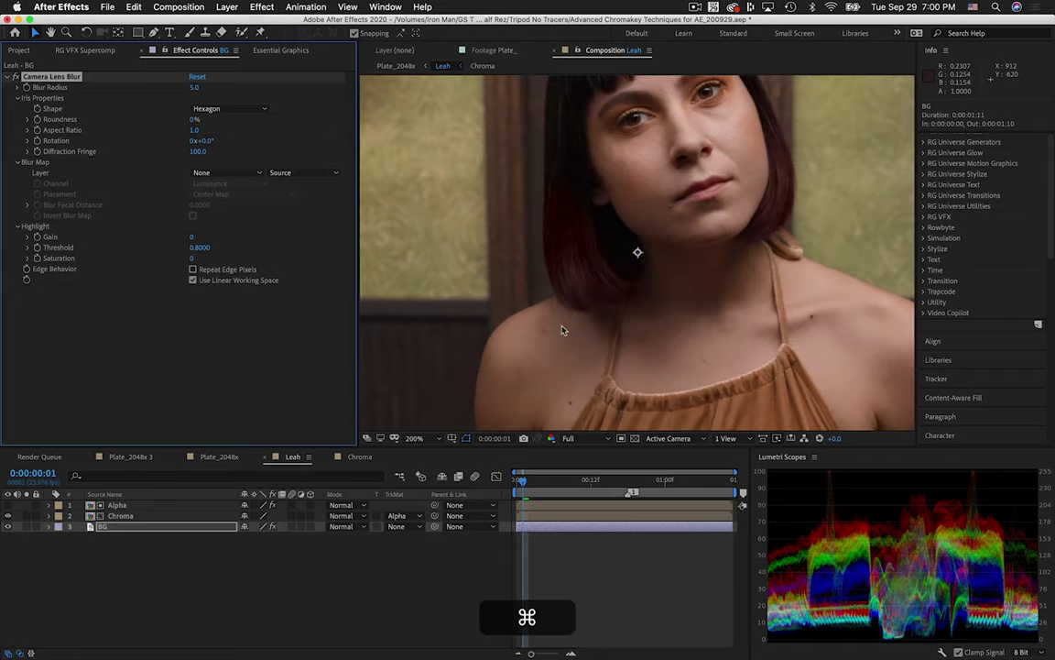
Pre-compose the Alpha and Chroma layers together into a new composition named Leah
{"action": "scroll", "coordinate": [499, 364], "scroll_direction": "up", "scroll_amount": 4}
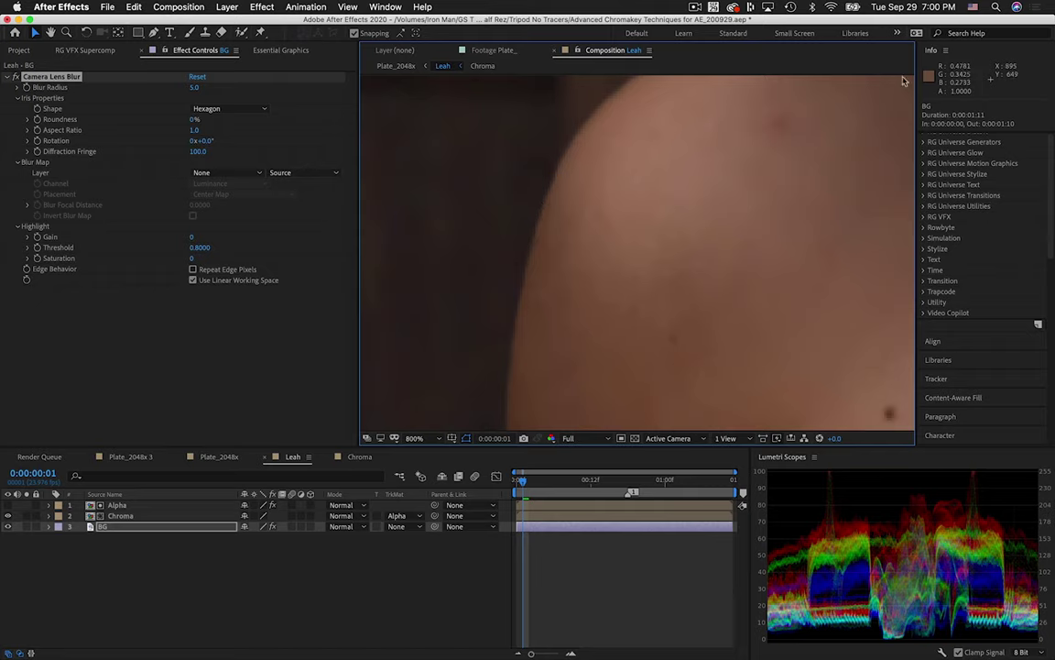
{"action": "left_click", "coordinate": [118, 505]}
{"action": "left_click", "coordinate": [120, 516], "text": "shift"}
{"action": "right_click", "coordinate": [129, 515]}
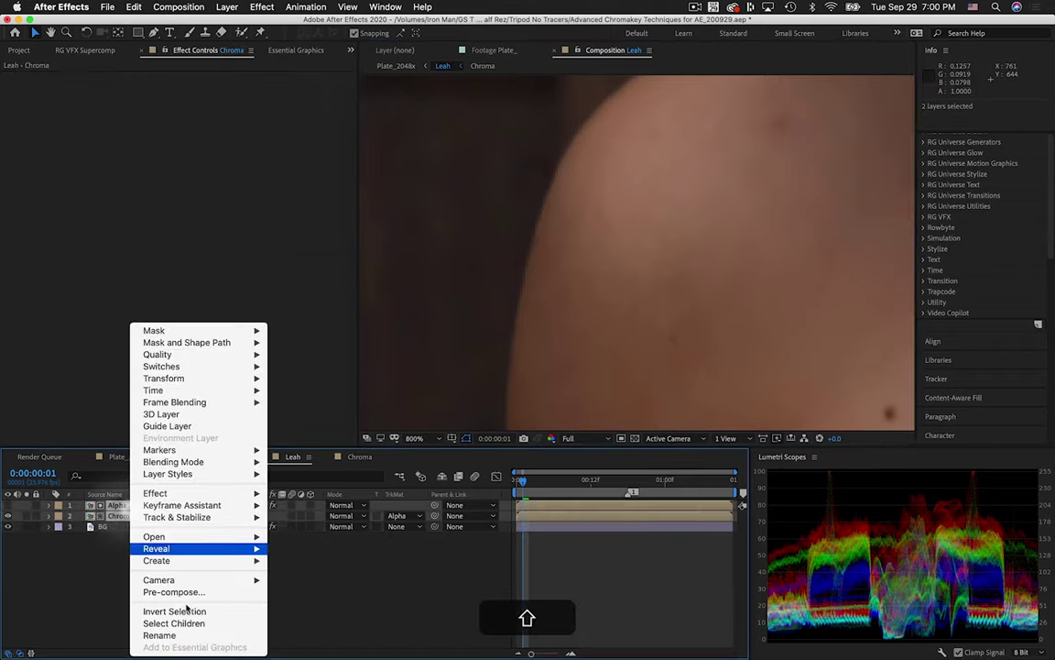
{"action": "left_click", "coordinate": [179, 591]}
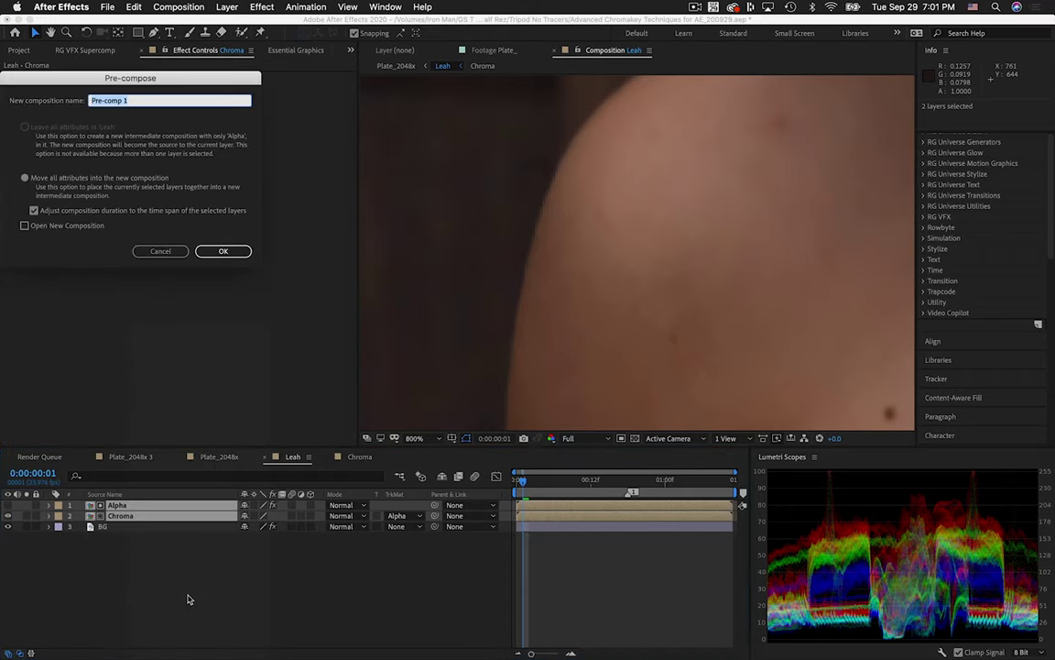
{"action": "type", "text": "Leah"}
{"action": "key", "text": "Return"}
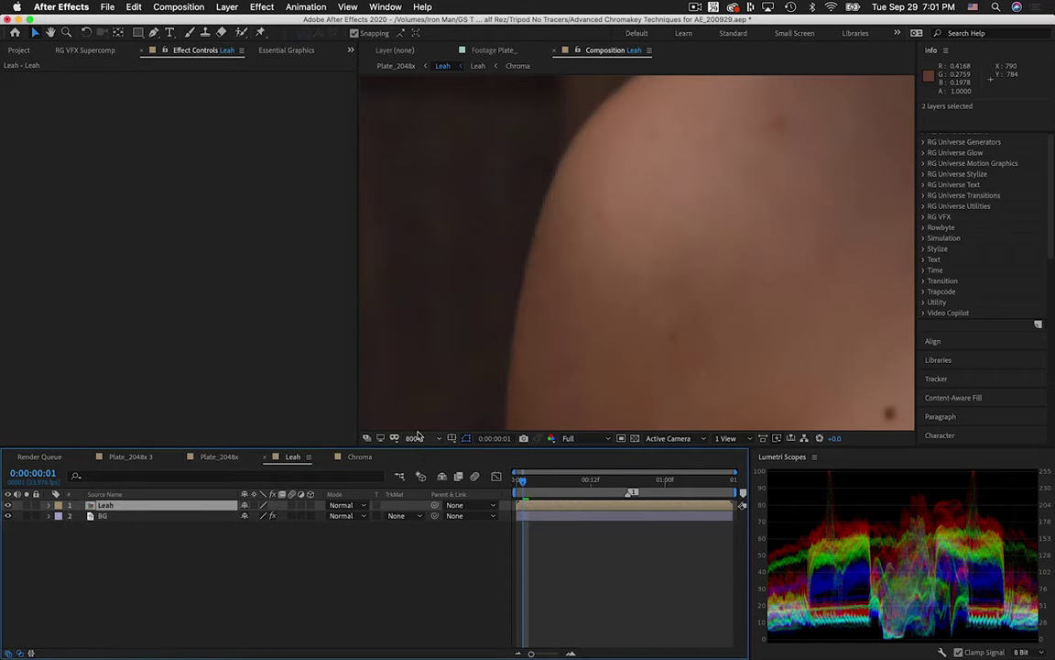
Fit the composition in the viewer and apply the Edge Blur effect to the Leah layer
{"action": "left_click", "coordinate": [420, 438]}
{"action": "left_click", "coordinate": [420, 245]}
{"action": "left_click", "coordinate": [112, 515]}
{"action": "left_click", "coordinate": [105, 505]}
{"action": "key", "text": "shift+space"}
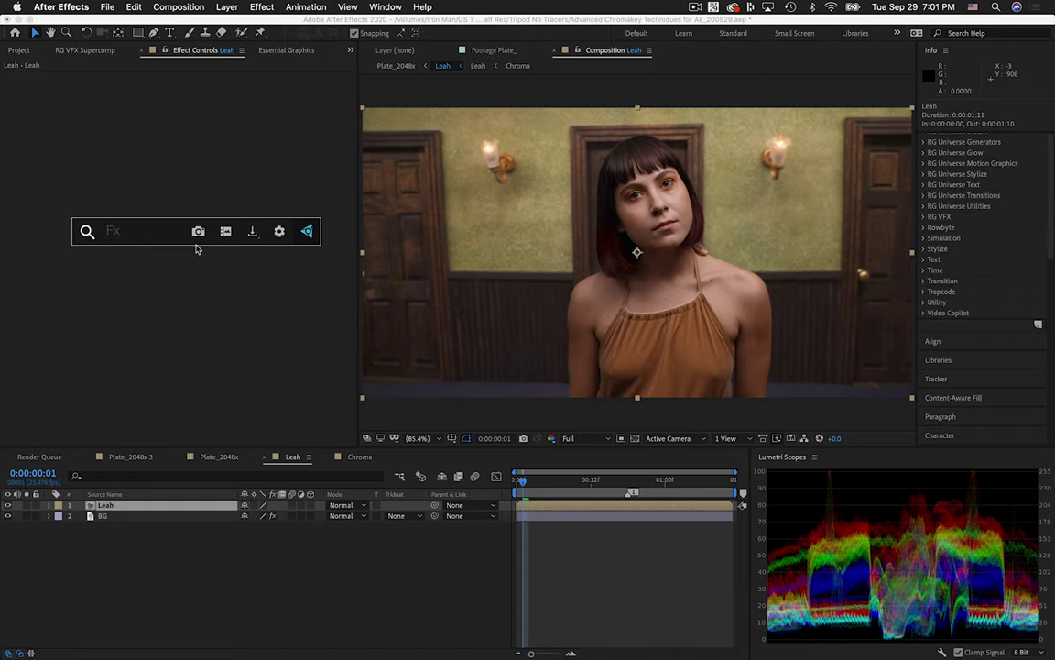
{"action": "type", "text": "edg"}
{"action": "key", "text": "Return"}
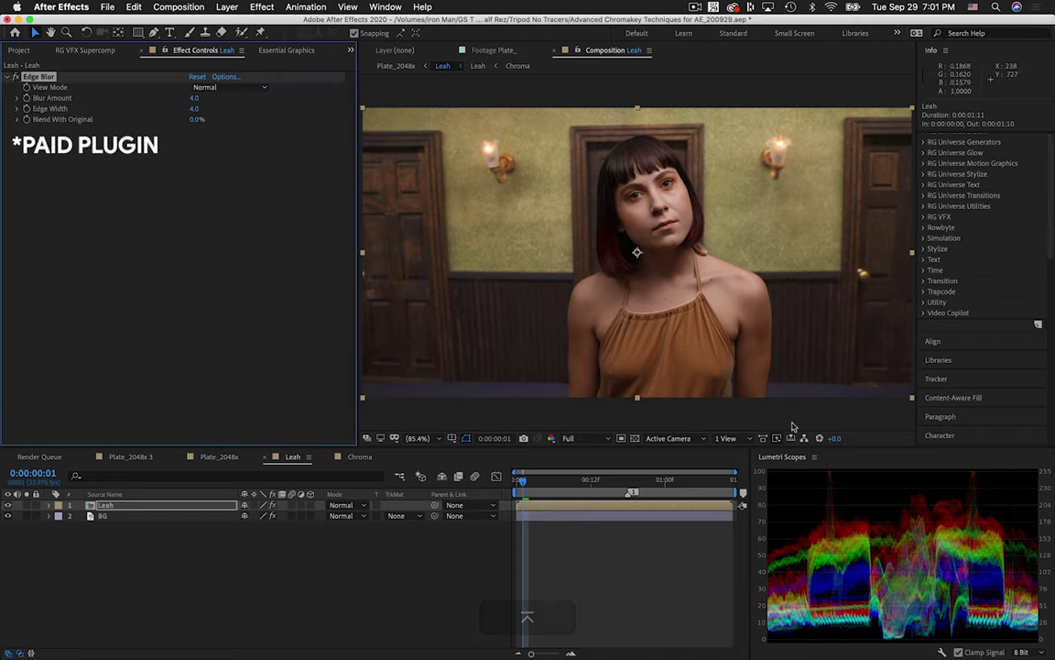
Set the Edge Blur's Edge Width to 3 and Blur Amount to 2, checking the shoulder edge with the effect toggled
{"action": "scroll", "coordinate": [639, 250], "scroll_direction": "up", "scroll_amount": 5}
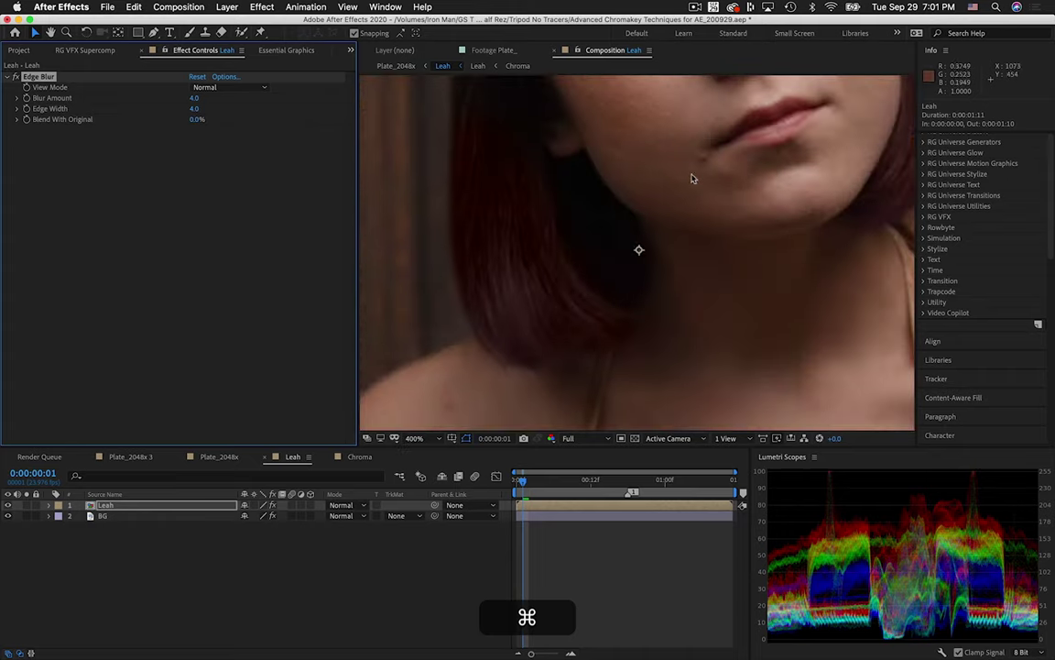
{"action": "left_click_drag", "start_coordinate": [472, 354], "coordinate": [704, 254]}
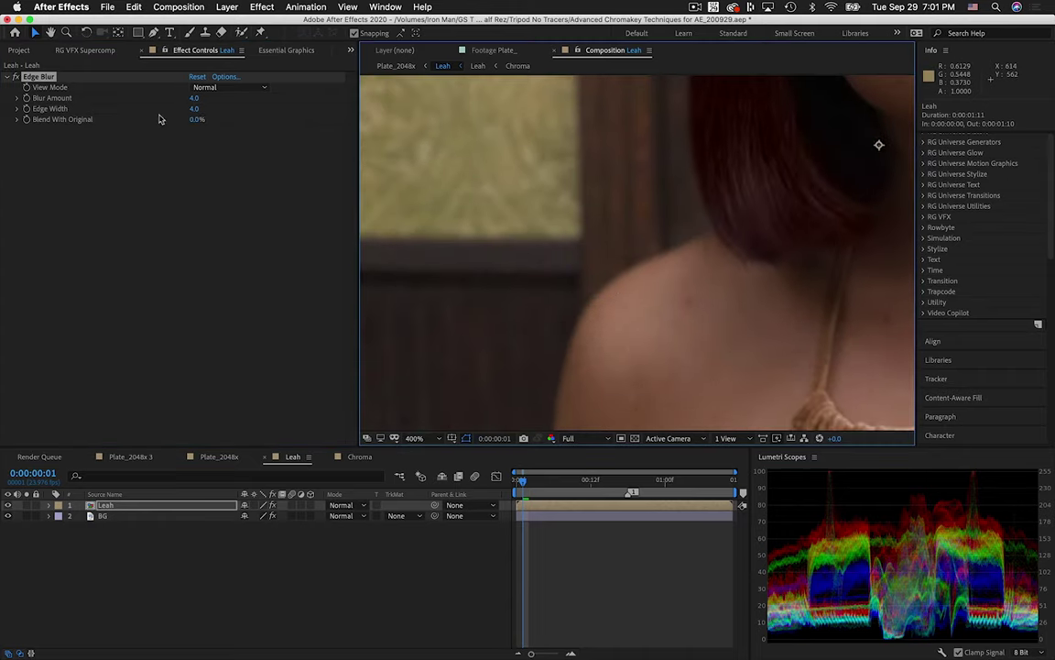
{"action": "left_click", "coordinate": [192, 108]}
{"action": "type", "text": "3"}
{"action": "key", "text": "Tab"}
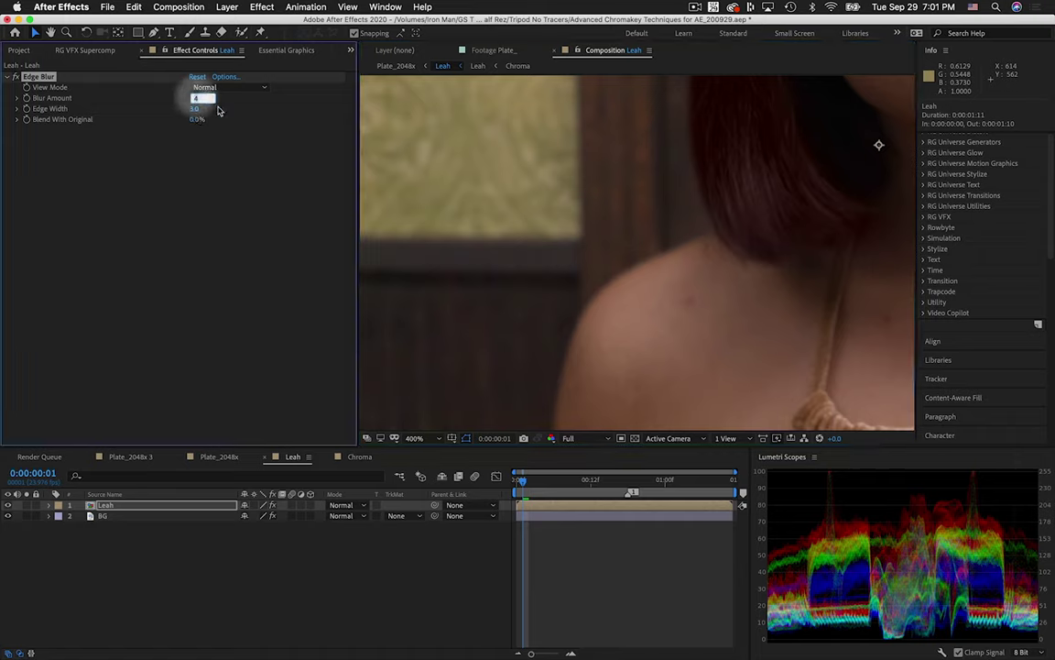
{"action": "key", "text": "Return"}
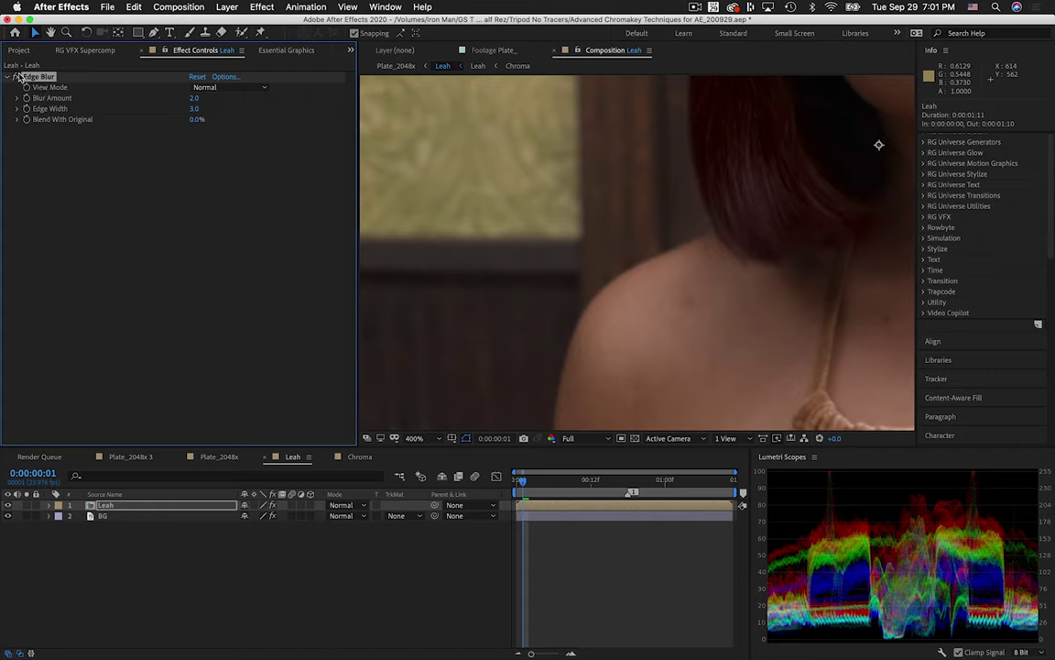
{"action": "scroll", "coordinate": [561, 330], "scroll_direction": "up", "scroll_amount": 1}
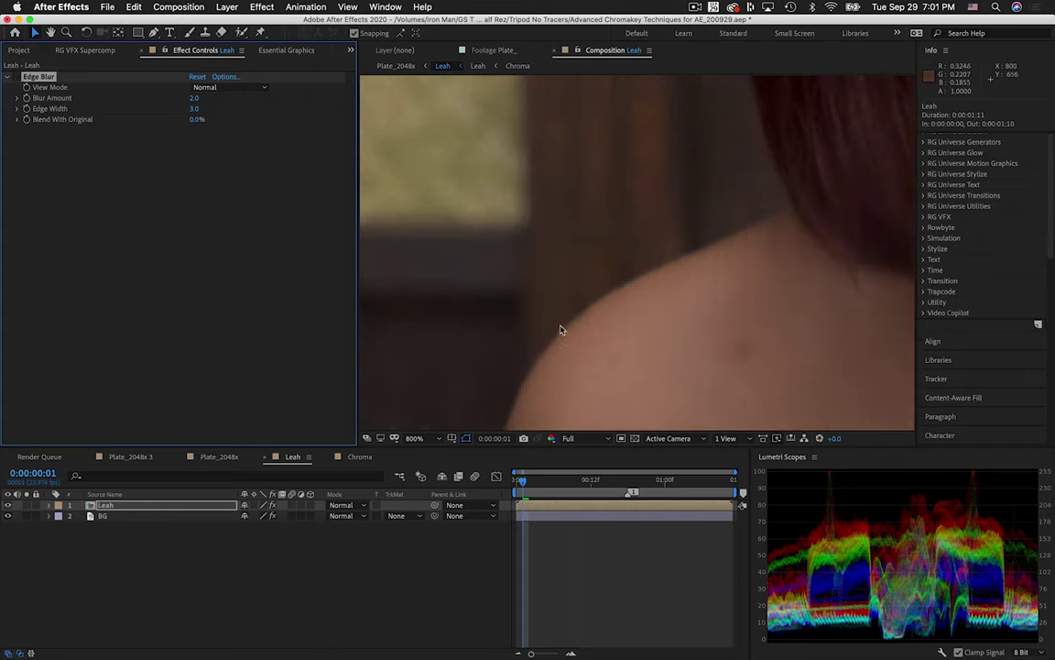
{"action": "left_click", "coordinate": [20, 77]}
{"action": "scroll", "coordinate": [424, 325], "scroll_direction": "down", "scroll_amount": 2}
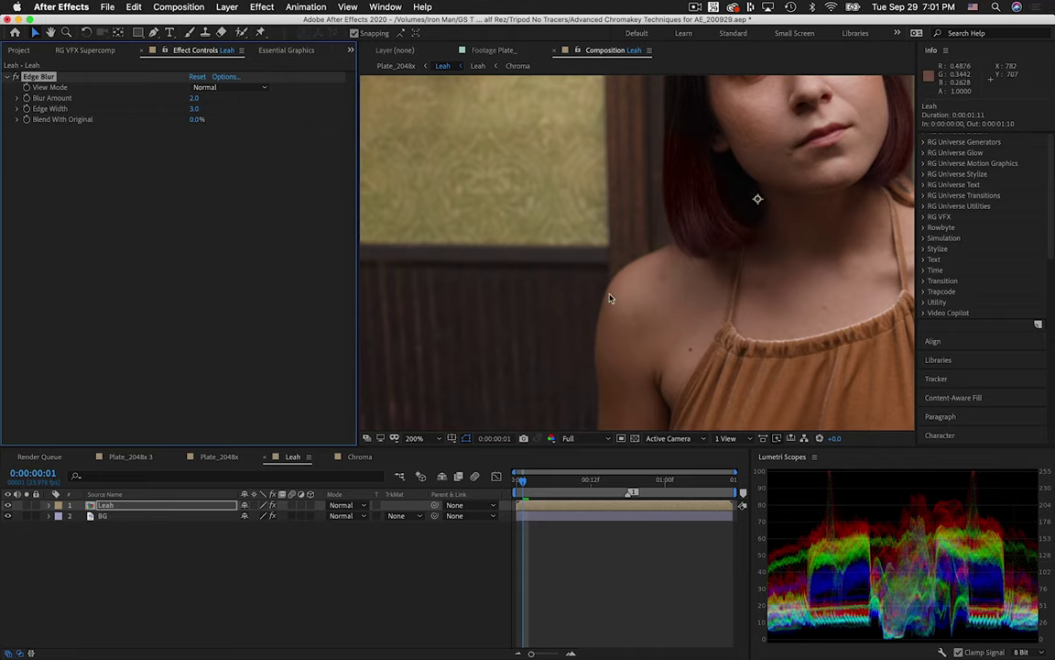
Preview the blurred-edge composite in motion and move to frame 5
{"action": "left_click_drag", "start_coordinate": [595, 280], "coordinate": [537, 312]}
{"action": "scroll", "coordinate": [538, 312], "scroll_direction": "down", "scroll_amount": 1}
{"action": "key", "text": "space"}
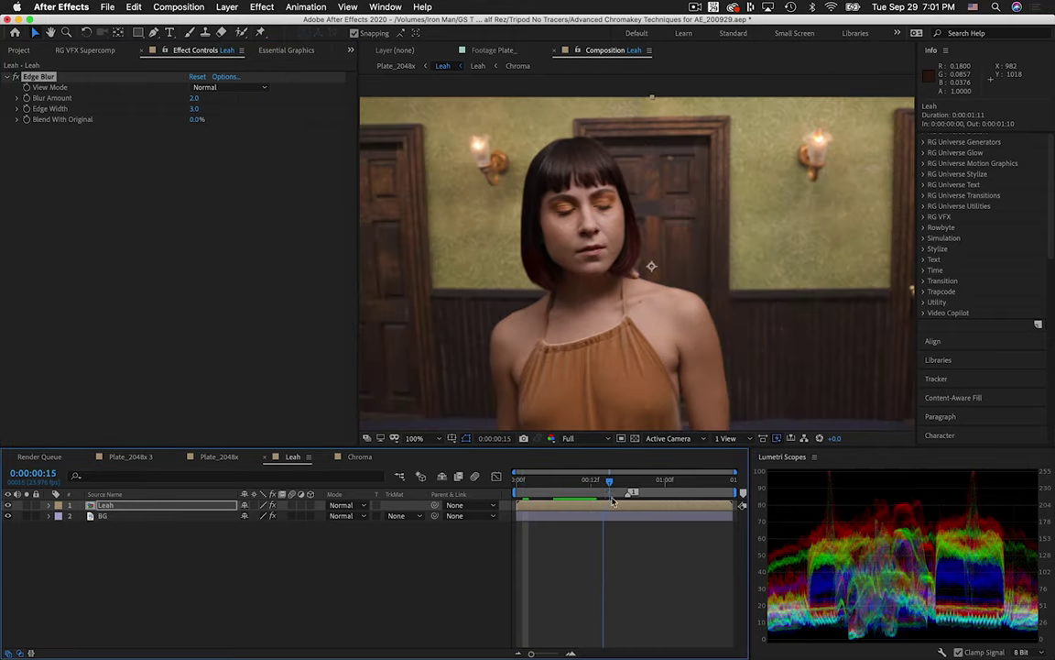
{"action": "left_click_drag", "start_coordinate": [524, 503], "coordinate": [548, 519]}
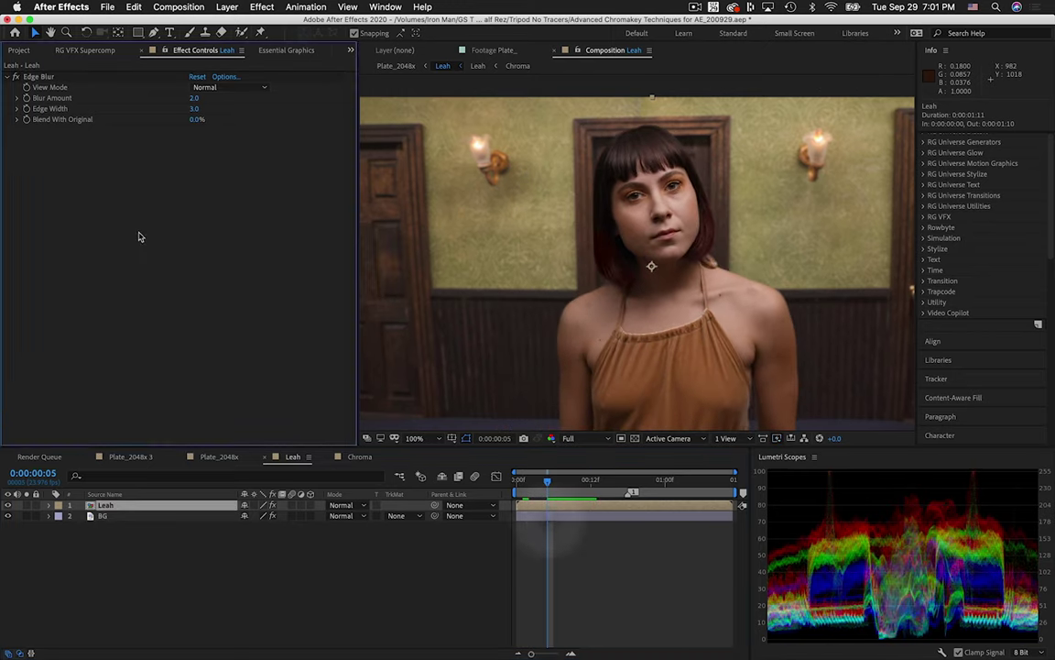
Apply Pixel Motion Blur to the Leah layer and check the moving woman at frame 18
{"action": "key", "text": "shift+space"}
{"action": "type", "text": "pix"}
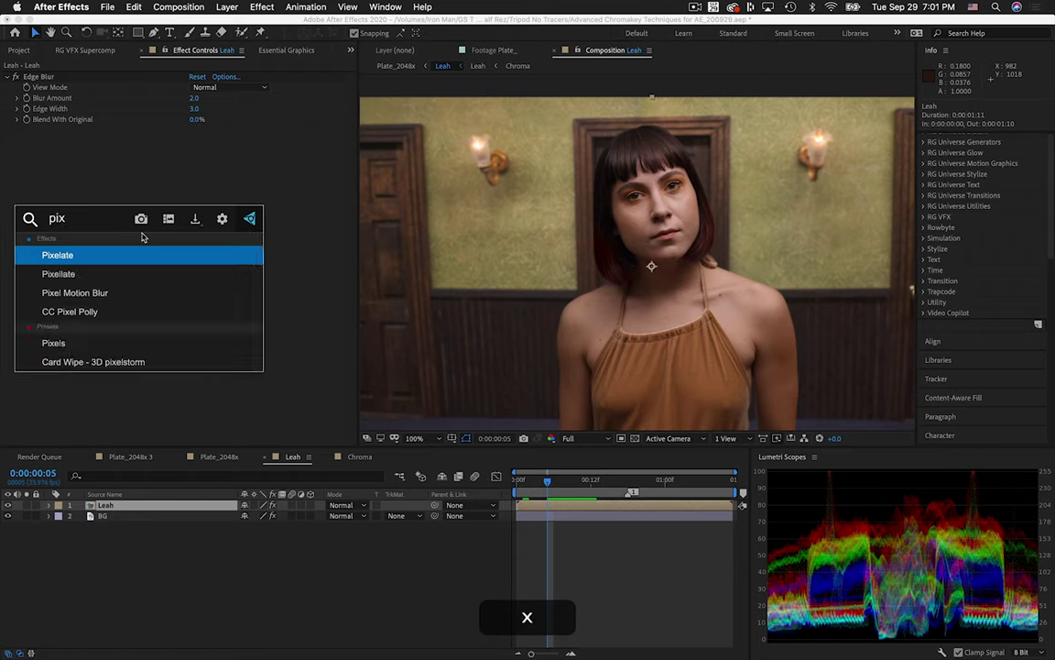
{"action": "key", "text": "Escape"}
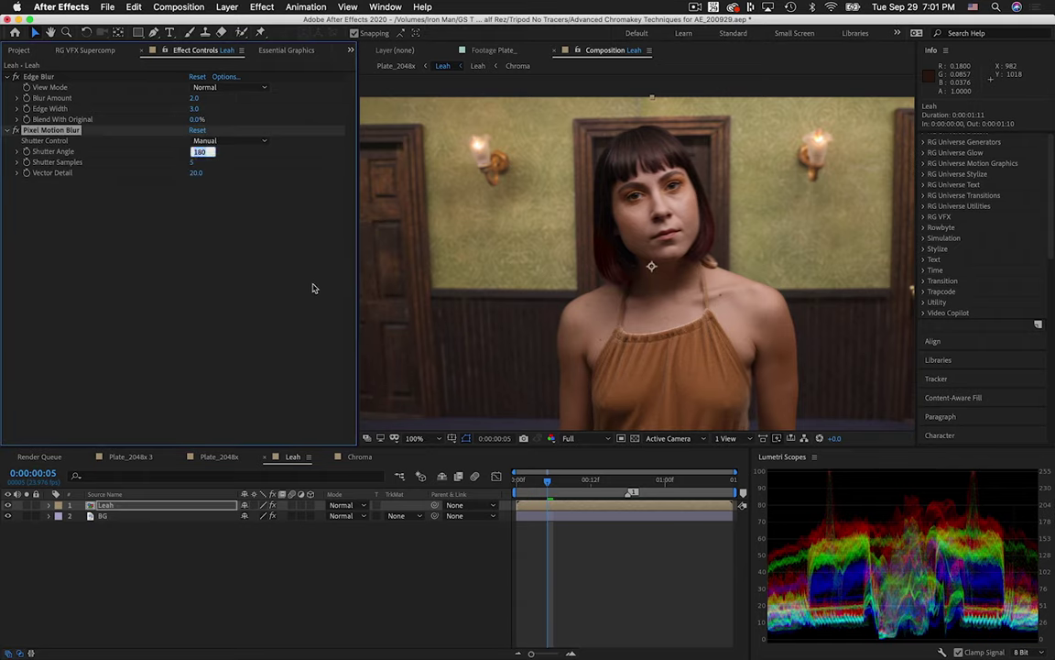
{"action": "left_click", "coordinate": [235, 306]}
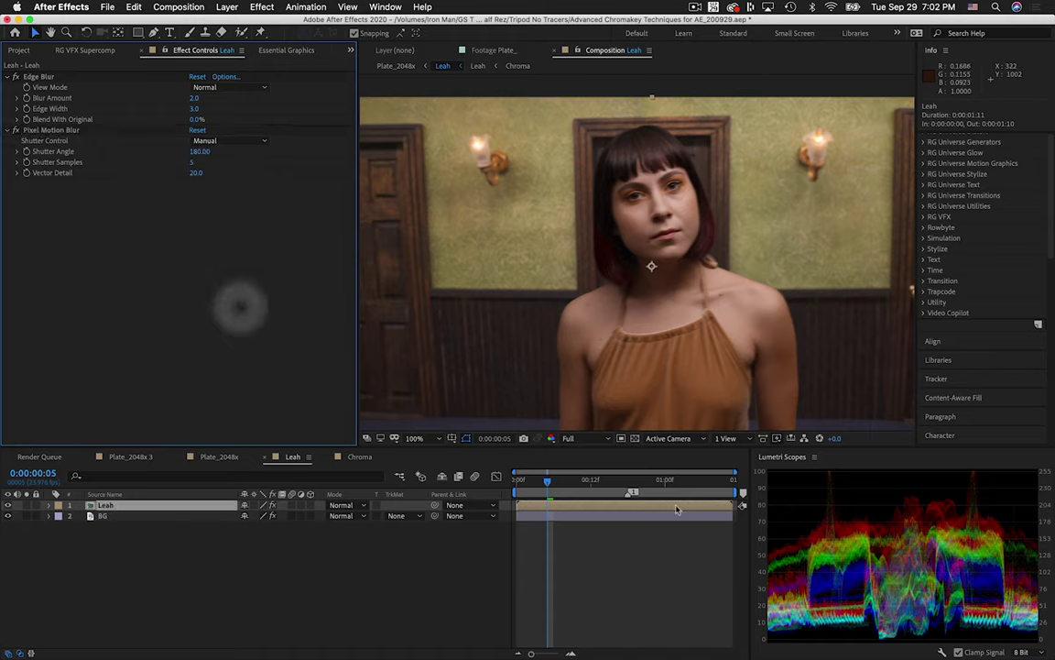
{"action": "left_click_drag", "start_coordinate": [548, 479], "coordinate": [627, 484]}
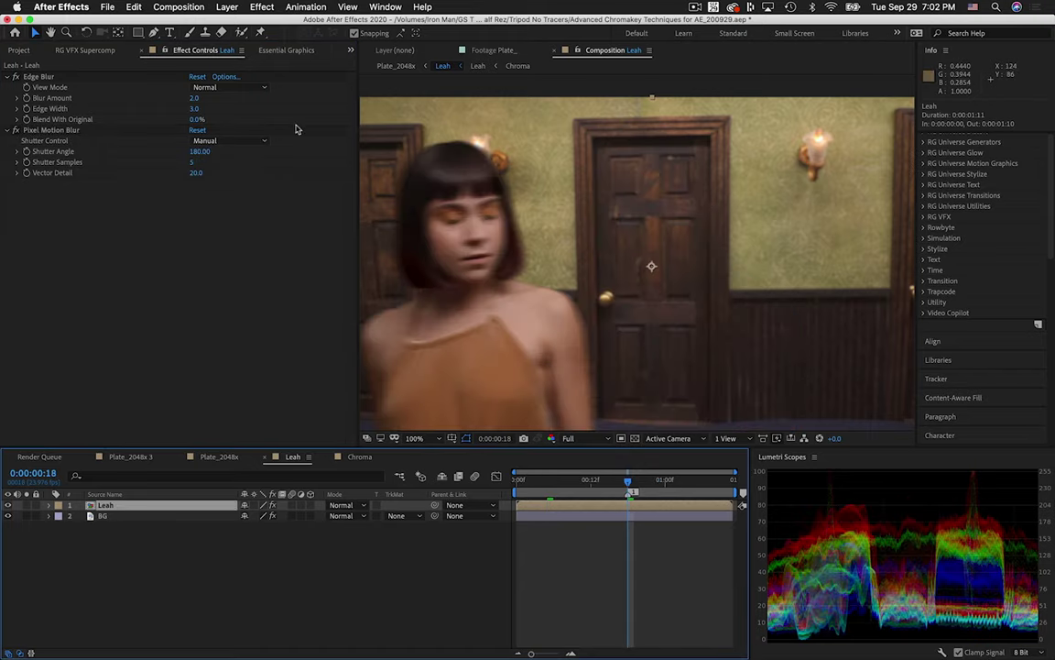
Try a Pixel Motion Blur Shutter Angle of 90, settle on 45, and compare frames 13 and 18
{"action": "left_click", "coordinate": [199, 151]}
{"action": "type", "text": "90"}
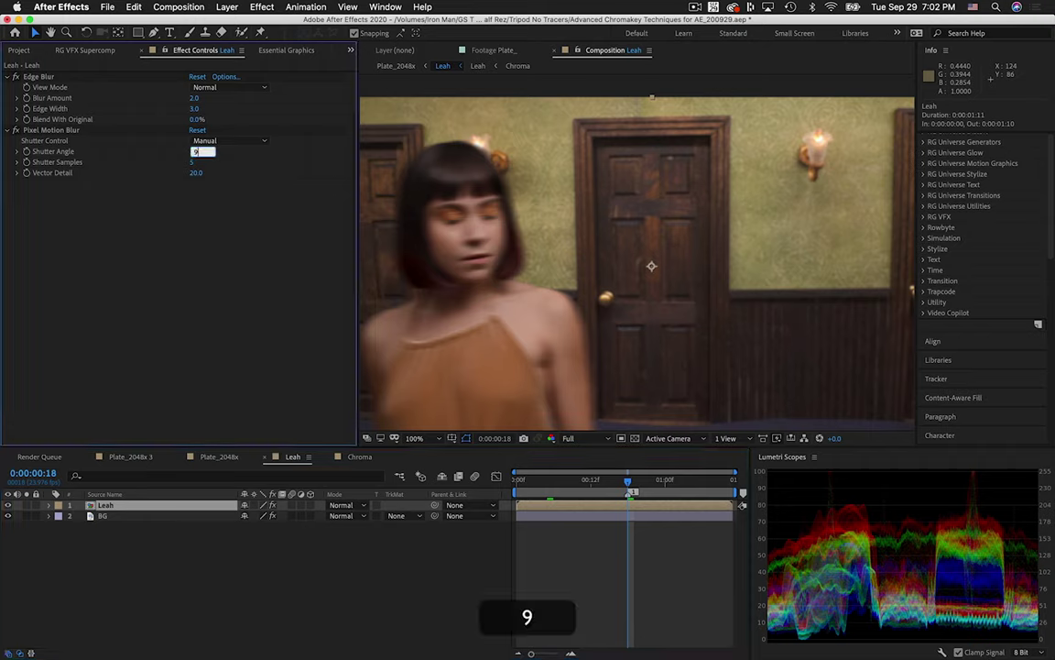
{"action": "key", "text": "Return"}
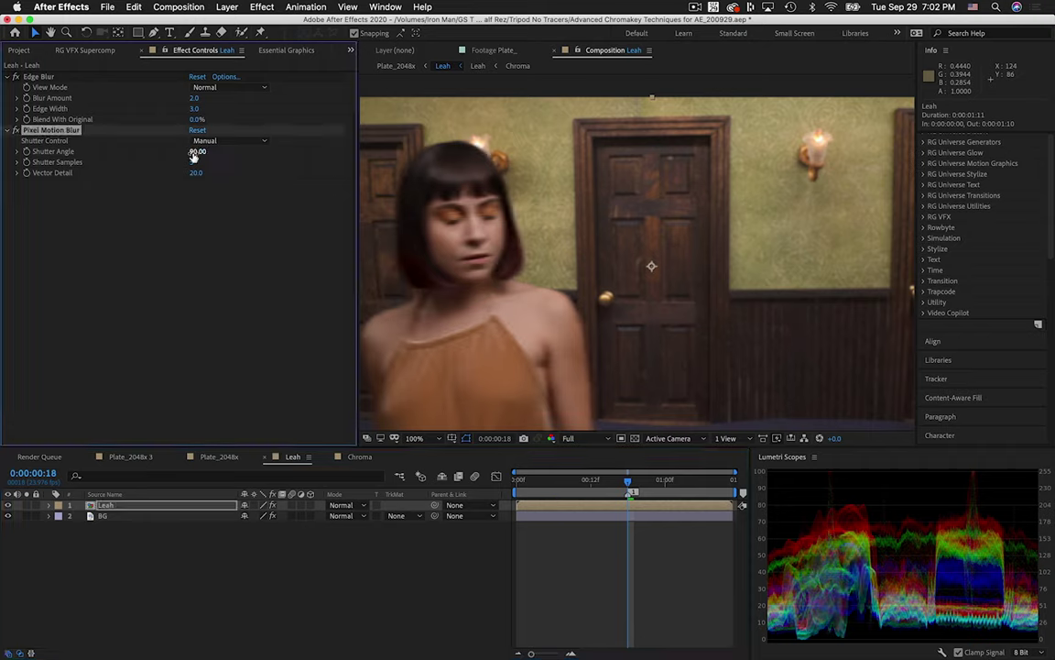
{"action": "left_click", "coordinate": [197, 152]}
{"action": "type", "text": "45"}
{"action": "left_click", "coordinate": [594, 479]}
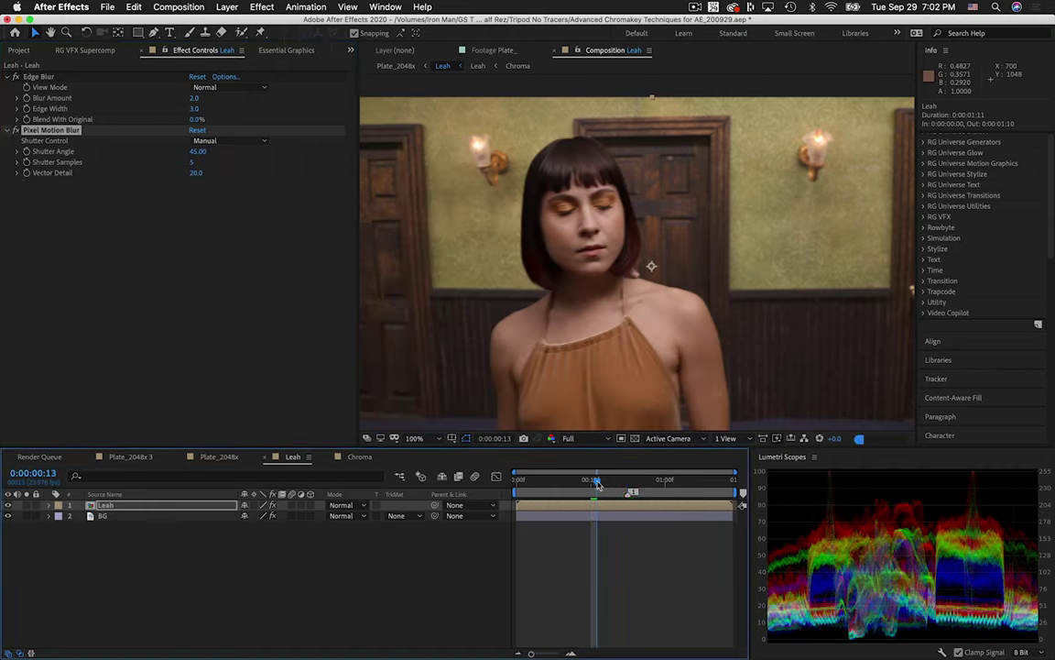
{"action": "left_click", "coordinate": [627, 481]}
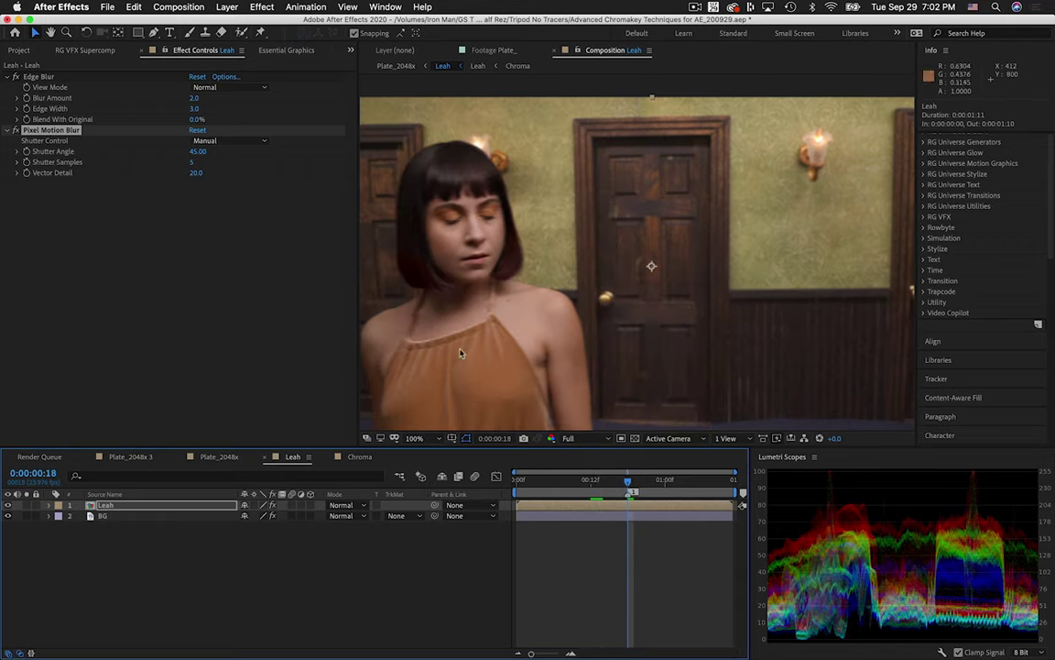
Inspect the motion-blurred arm edge against the door up close at frame 18
{"action": "key", "text": "super+="}
{"action": "key", "text": "super+="}
{"action": "left_click_drag", "start_coordinate": [458, 403], "coordinate": [595, 101]}
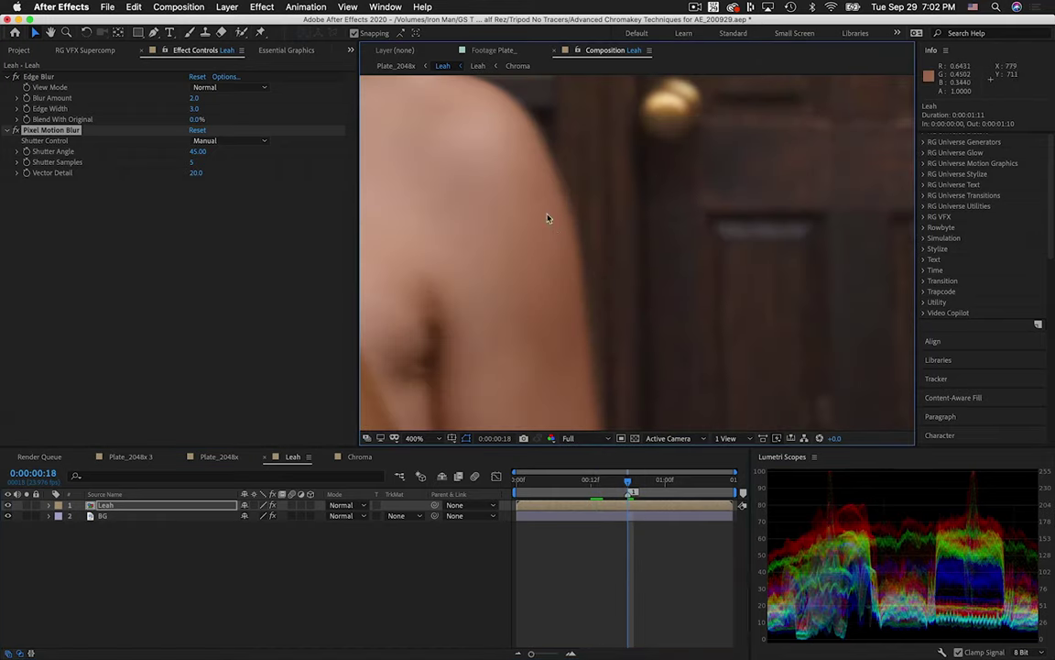
{"action": "key", "text": "comma"}
{"action": "key", "text": "comma"}
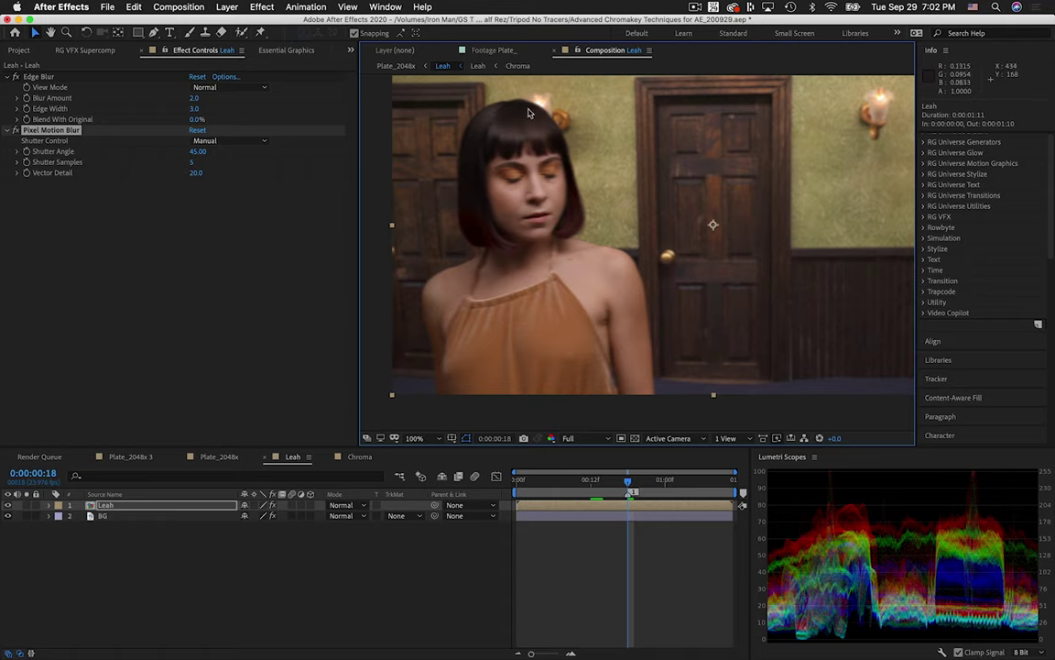
Create a Supercomp from the Leah and BG layers
{"action": "left_click_drag", "start_coordinate": [141, 541], "coordinate": [77, 469]}
{"action": "right_click", "coordinate": [152, 522]}
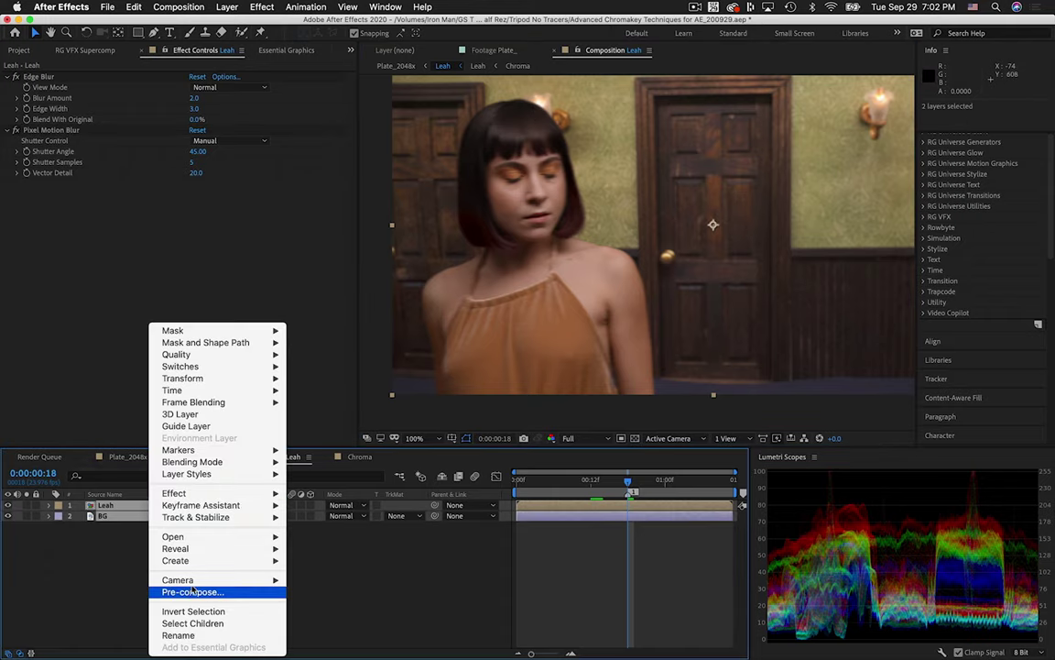
{"action": "mouse_move", "coordinate": [188, 493]}
{"action": "mouse_move", "coordinate": [384, 568]}
{"action": "left_click", "coordinate": [507, 647]}
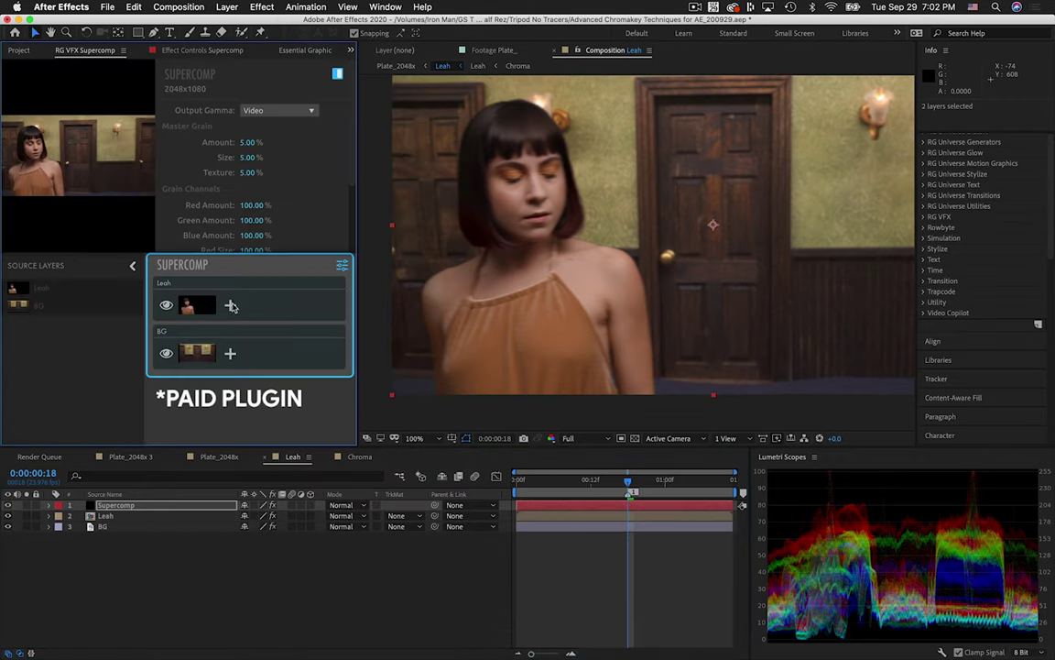
Try an Edge Blend effect on the Leah layer in Supercomp and remove it
{"action": "left_click", "coordinate": [231, 306]}
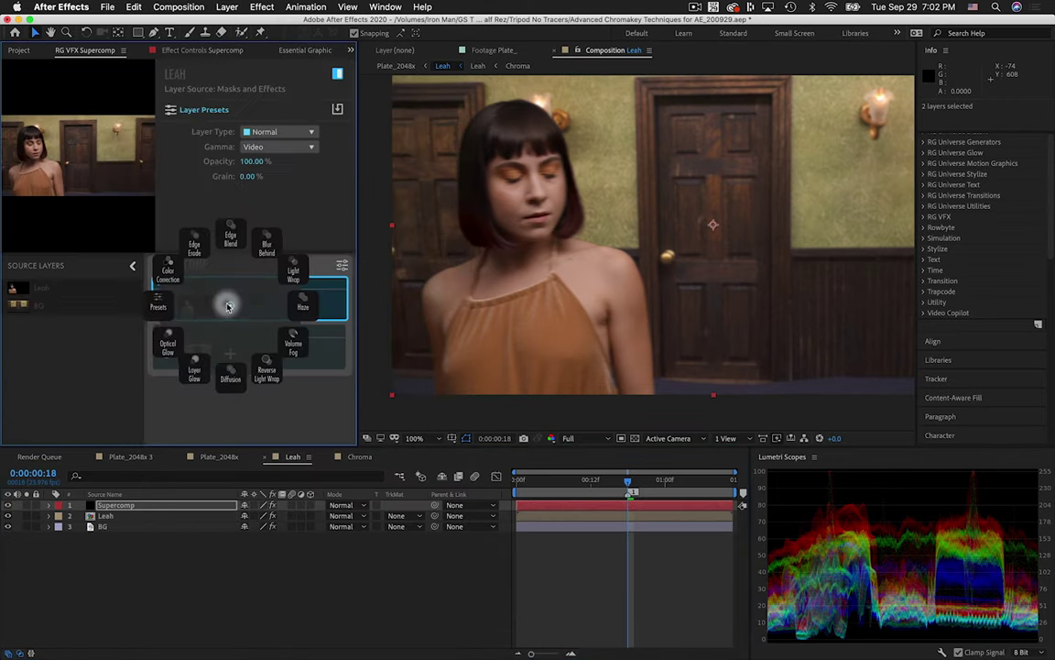
{"action": "left_click", "coordinate": [240, 235]}
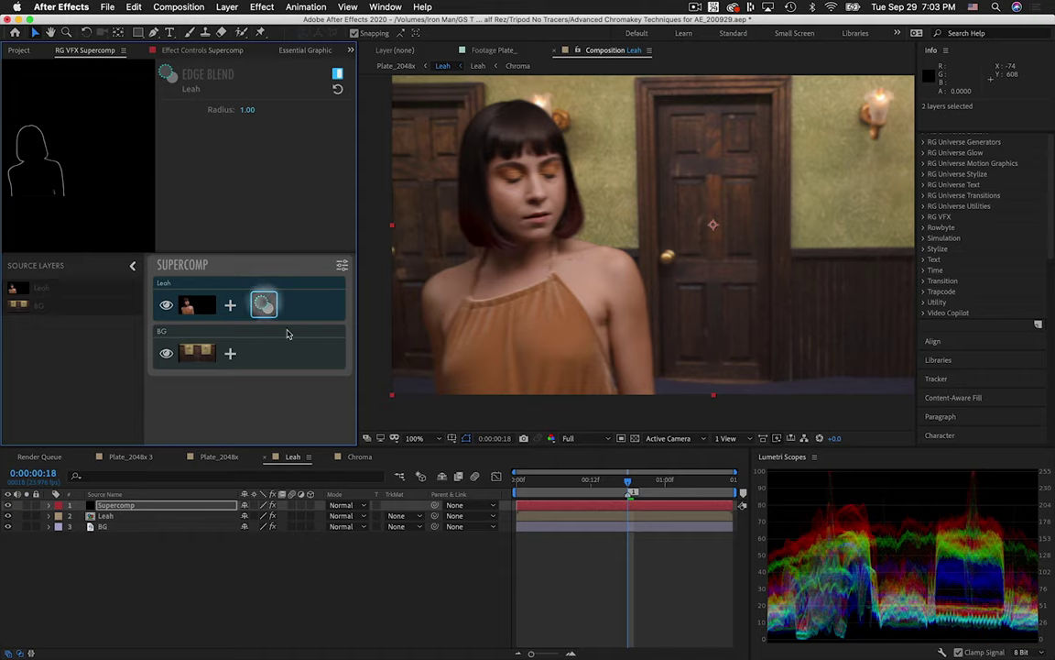
{"action": "key", "text": "BackSpace"}
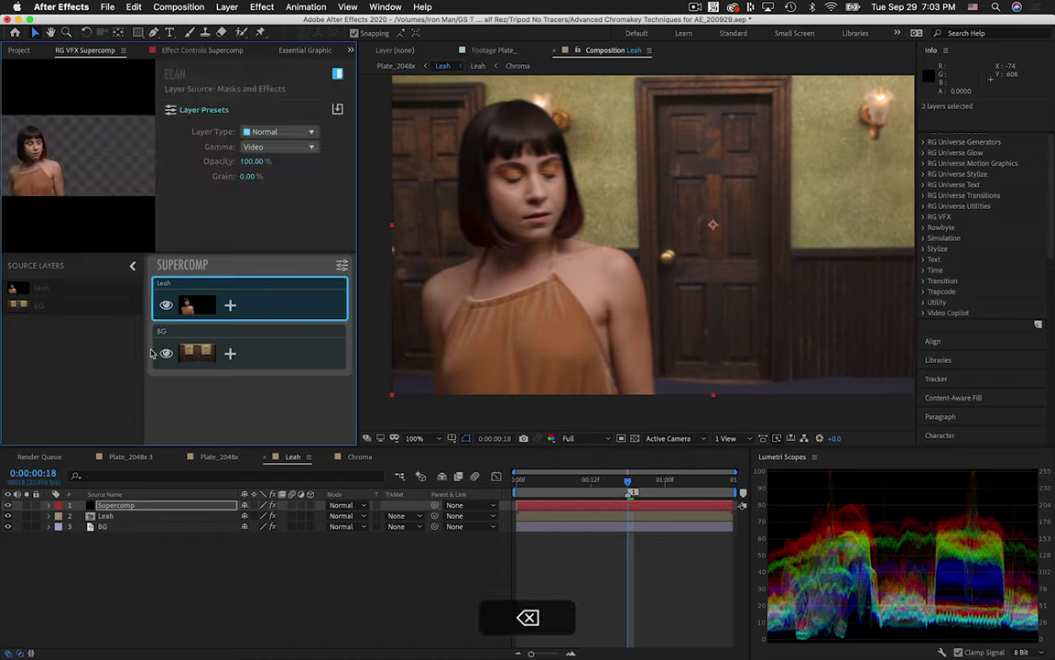
Add a Light Wrap effect to the Leah layer in Supercomp and examine the top of the woman's hair
{"action": "left_click", "coordinate": [230, 305]}
{"action": "left_click", "coordinate": [284, 268]}
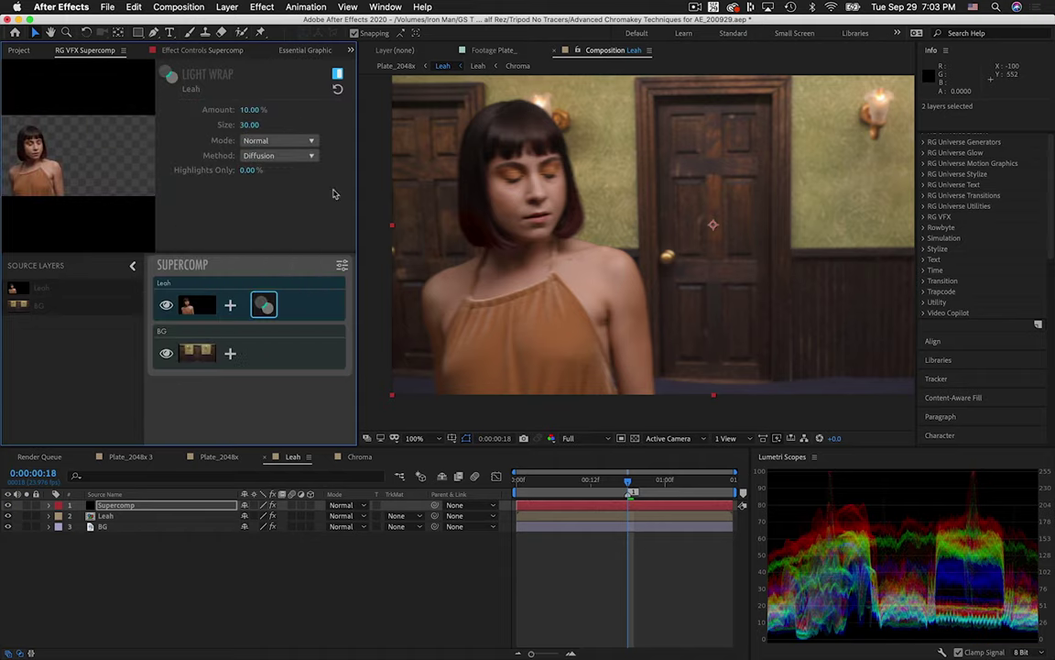
{"action": "scroll", "coordinate": [532, 146], "scroll_direction": "up", "scroll_amount": 2}
{"action": "left_click_drag", "start_coordinate": [532, 146], "coordinate": [625, 369]}
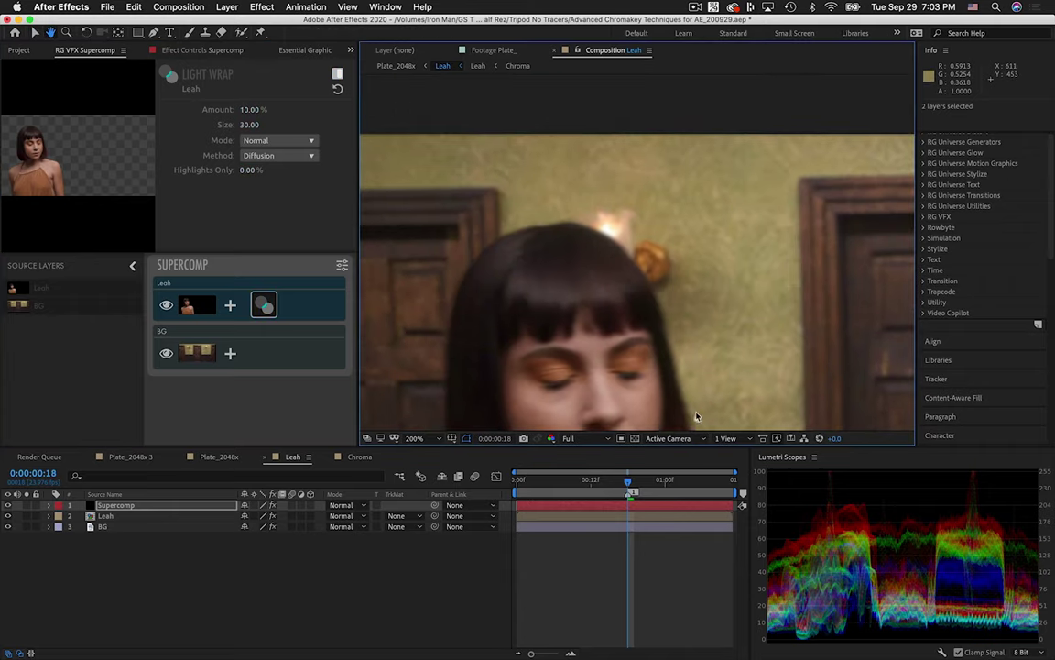
Set the Light Wrap Amount to 50% and bypass the effect to compare the hair edges
{"action": "left_click", "coordinate": [250, 124]}
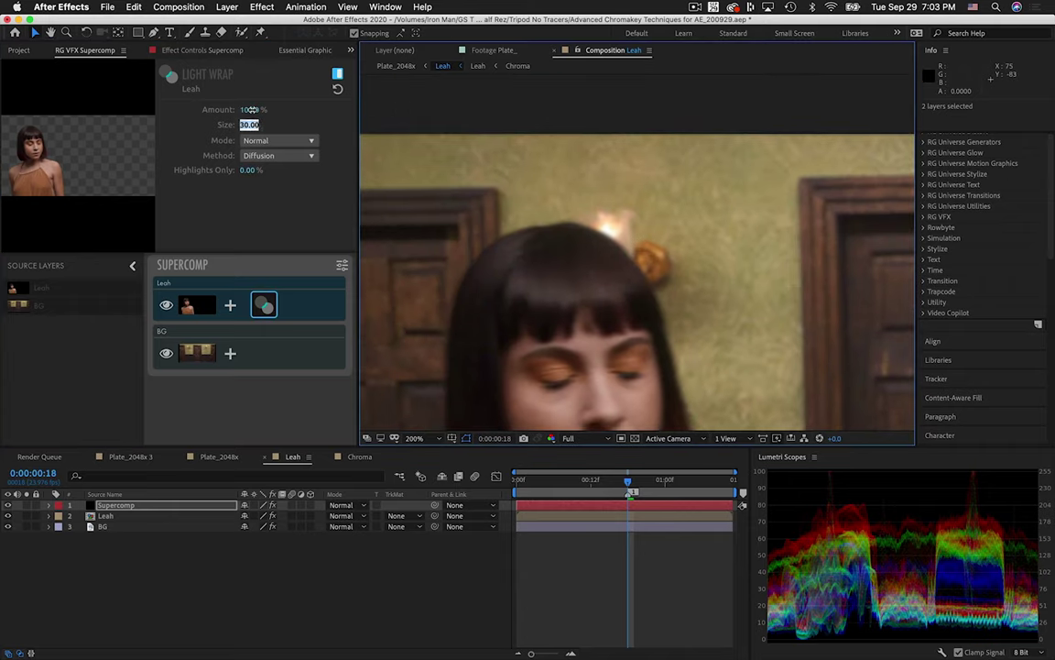
{"action": "left_click", "coordinate": [249, 109]}
{"action": "type", "text": "50"}
{"action": "key", "text": "Return"}
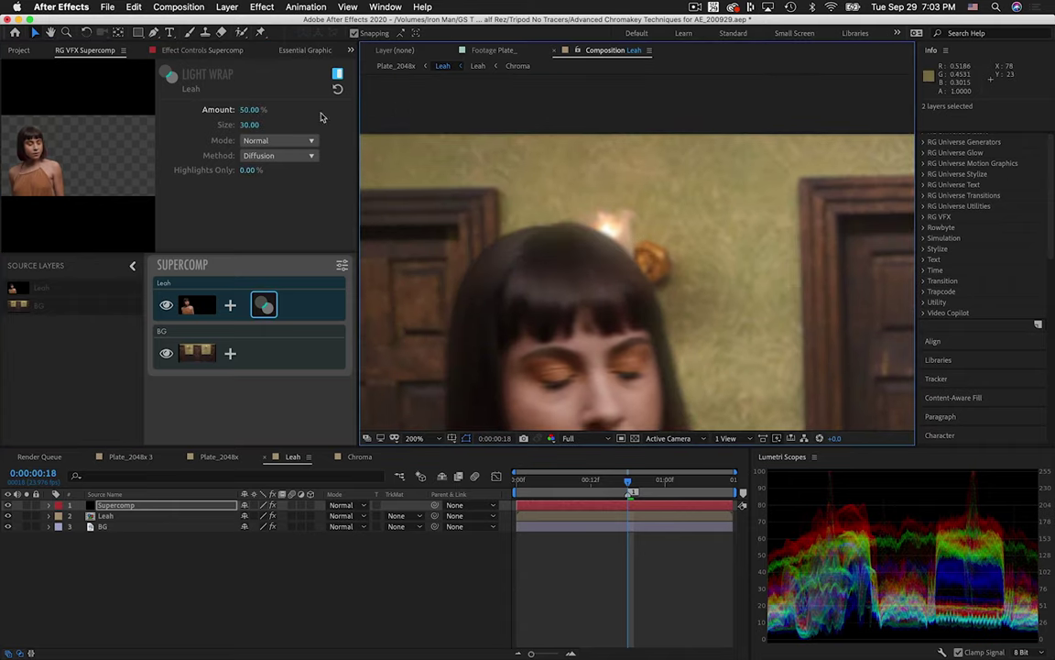
{"action": "left_click_drag", "start_coordinate": [561, 313], "coordinate": [565, 245]}
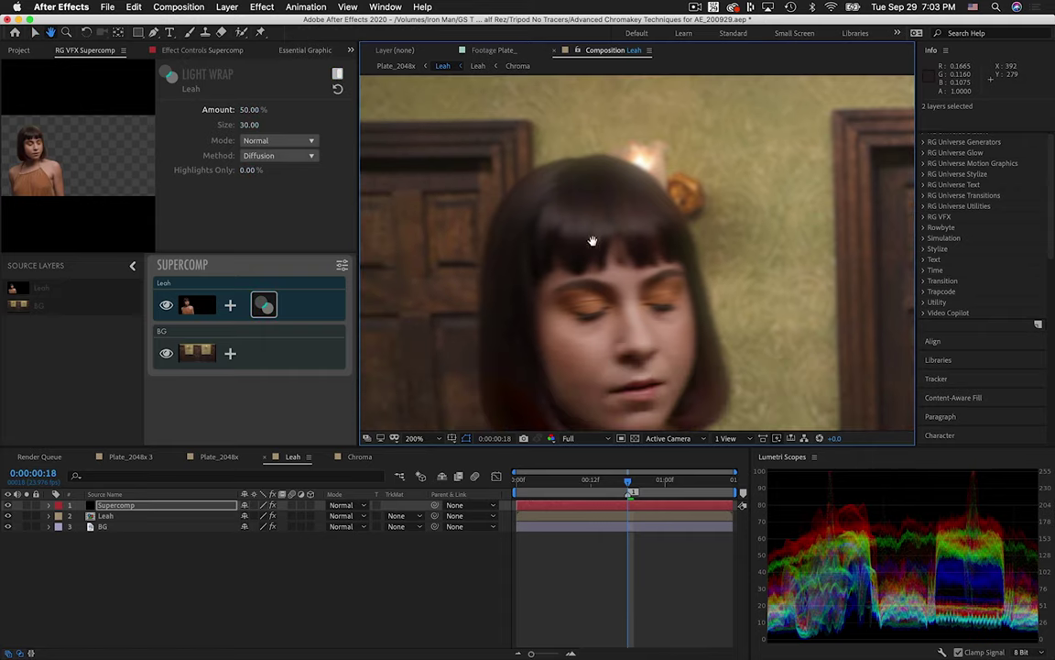
{"action": "left_click", "coordinate": [337, 74]}
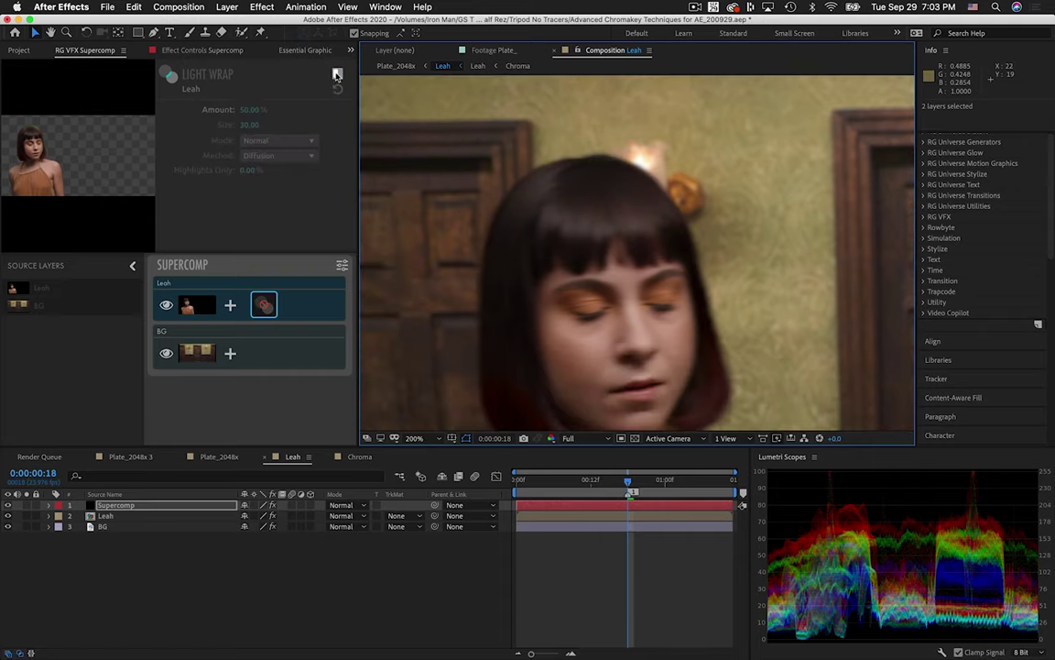
Re-enable the Light Wrap on the Leah layer and set its Highlights Only to 75%
{"action": "left_click", "coordinate": [337, 73]}
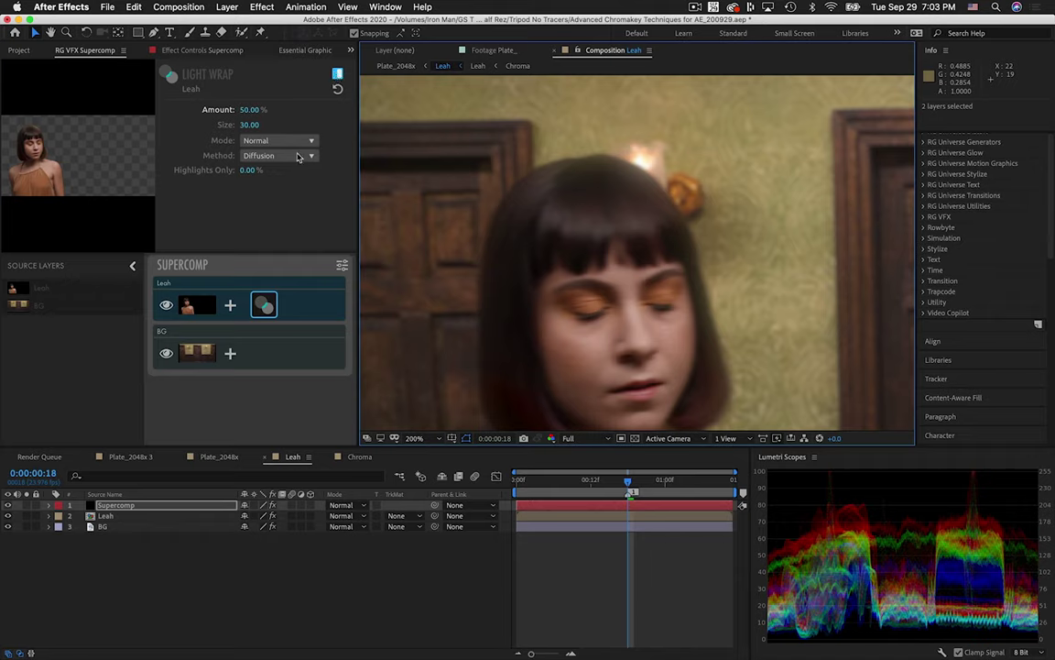
{"action": "left_click_drag", "start_coordinate": [246, 170], "coordinate": [265, 170]}
{"action": "left_click", "coordinate": [247, 170]}
{"action": "type", "text": "4"}
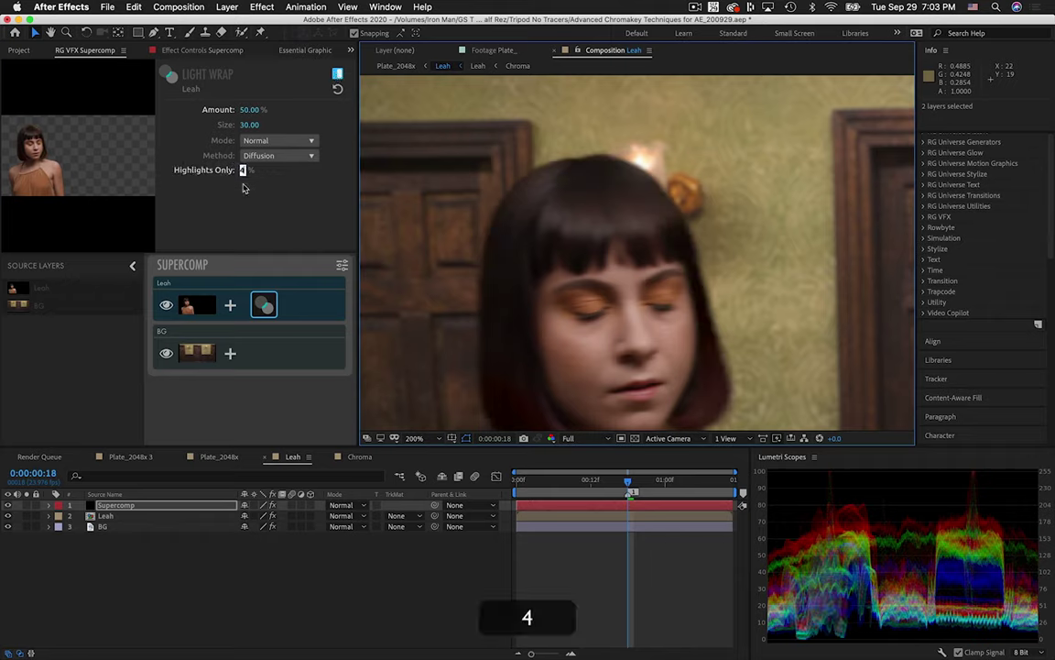
{"action": "key", "text": "BackSpace"}
{"action": "key", "text": "Return"}
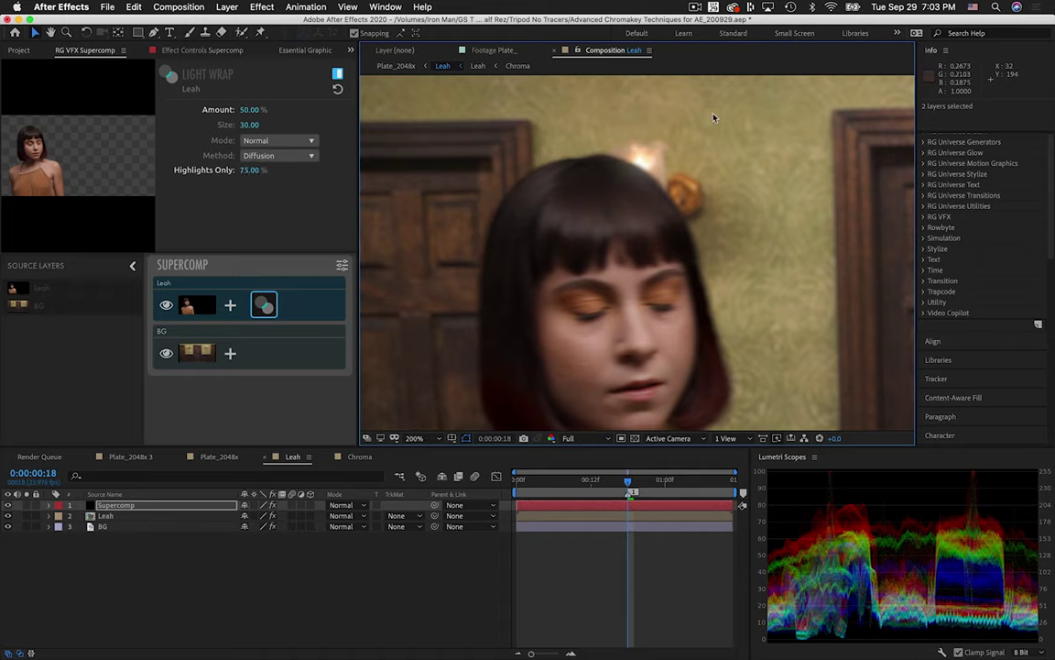
Add a second Light Wrap effect to the Leah layer in Supercomp
{"action": "left_click", "coordinate": [231, 305]}
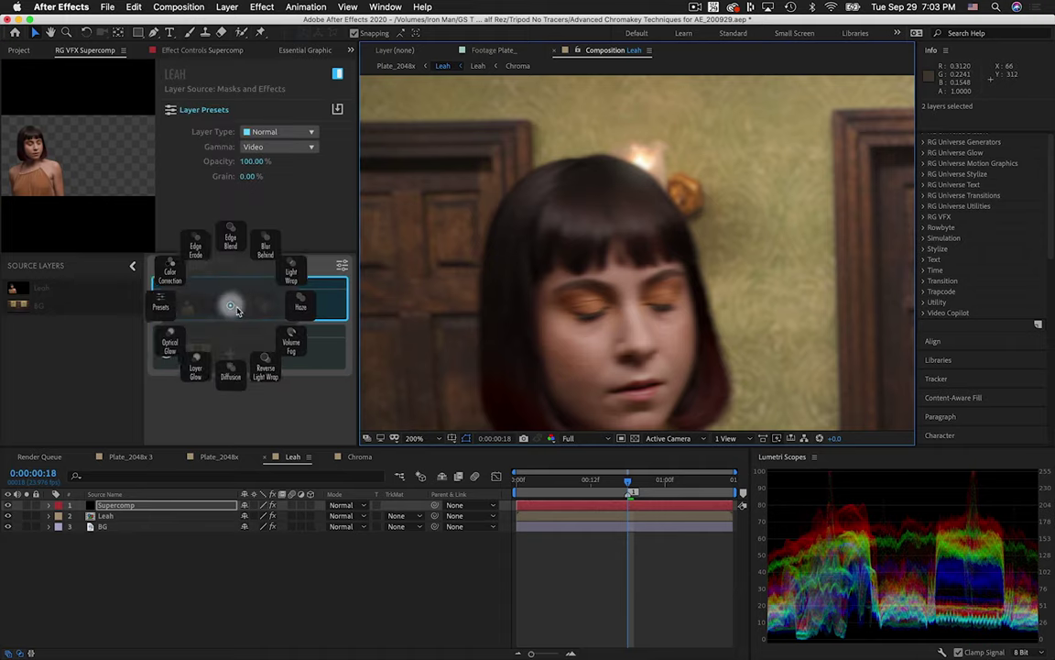
{"action": "left_click", "coordinate": [292, 272]}
{"action": "left_click_drag", "start_coordinate": [291, 273], "coordinate": [293, 305]}
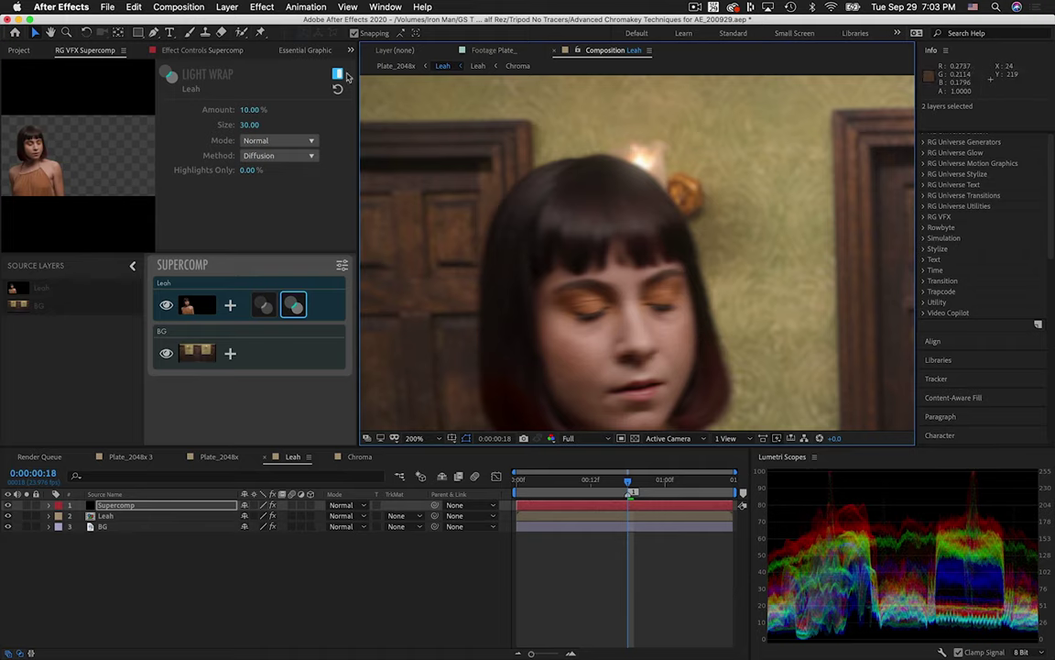
Set the first Light Wrap's Size to 22.80 and Amount to 59.20%
{"action": "left_click", "coordinate": [264, 305]}
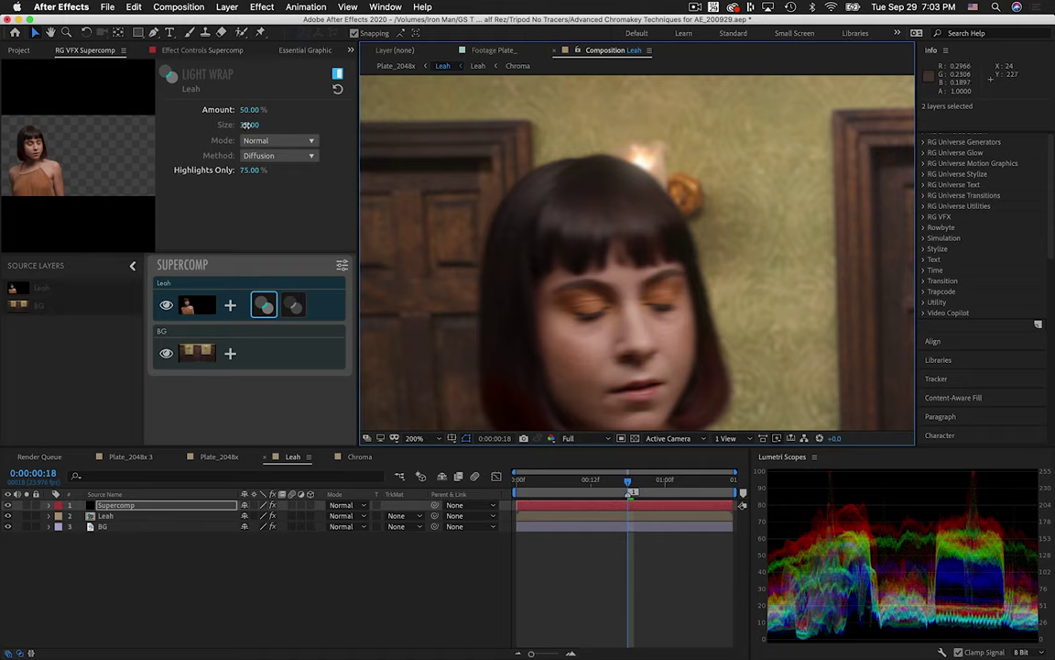
{"action": "left_click_drag", "start_coordinate": [246, 124], "coordinate": [241, 126]}
{"action": "left_click_drag", "start_coordinate": [253, 109], "coordinate": [260, 109]}
{"action": "key", "text": "comma"}
{"action": "left_click_drag", "start_coordinate": [800, 293], "coordinate": [714, 211]}
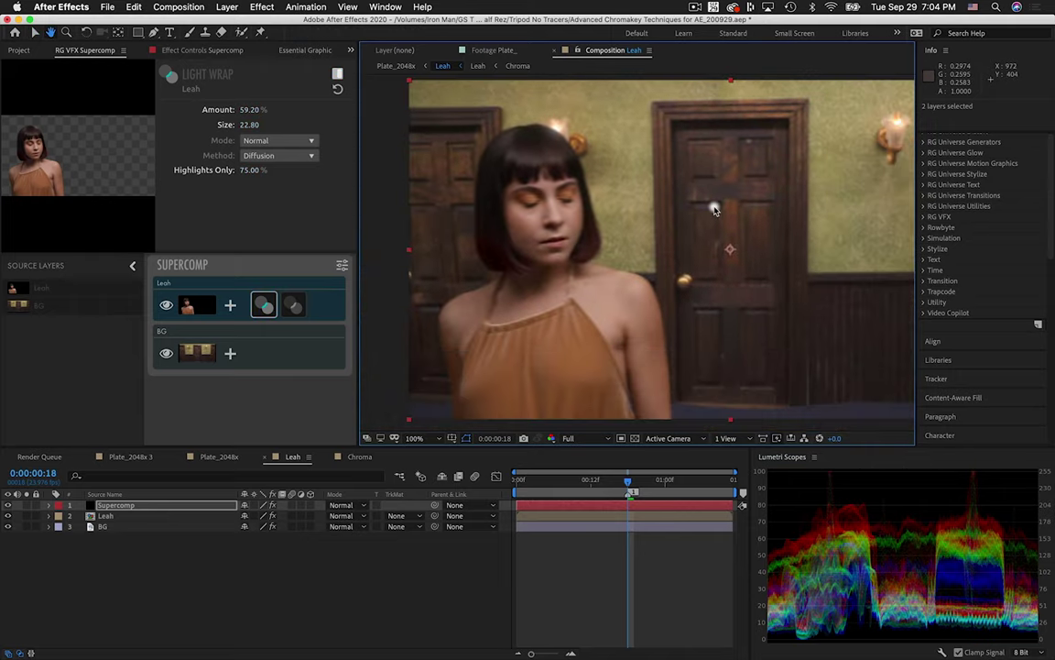
Set the preview resolution to Half, play the composite from the first frame and scrub back to frame 0:00:00:08
{"action": "key", "text": "Home"}
{"action": "left_click", "coordinate": [584, 441]}
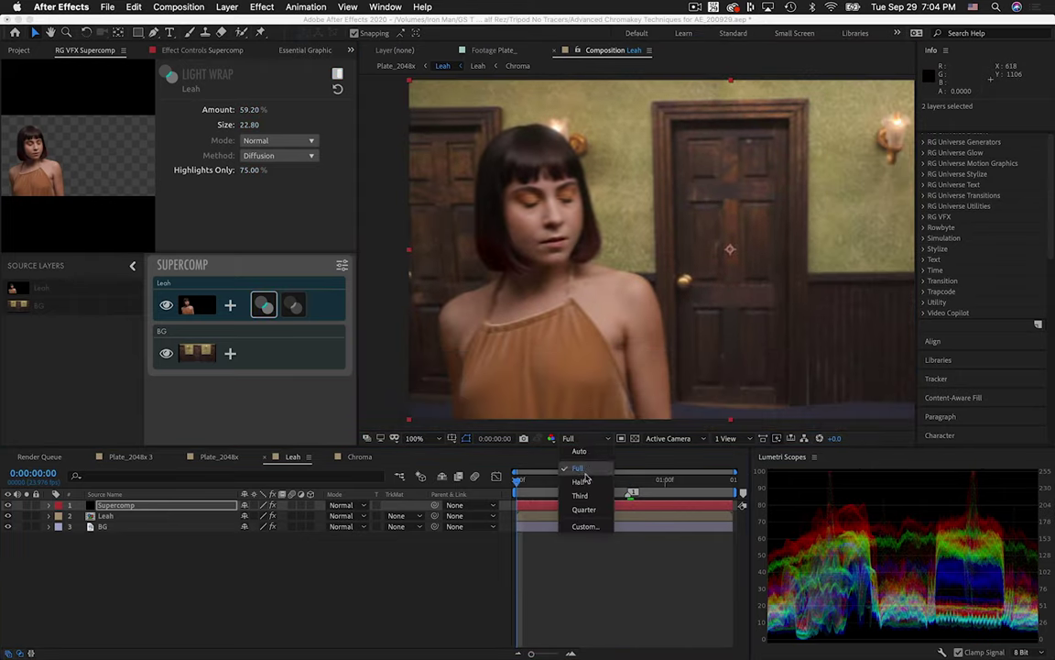
{"action": "left_click", "coordinate": [568, 492]}
{"action": "left_click_drag", "start_coordinate": [710, 229], "coordinate": [616, 224]}
{"action": "key", "text": "space"}
{"action": "key", "text": "space"}
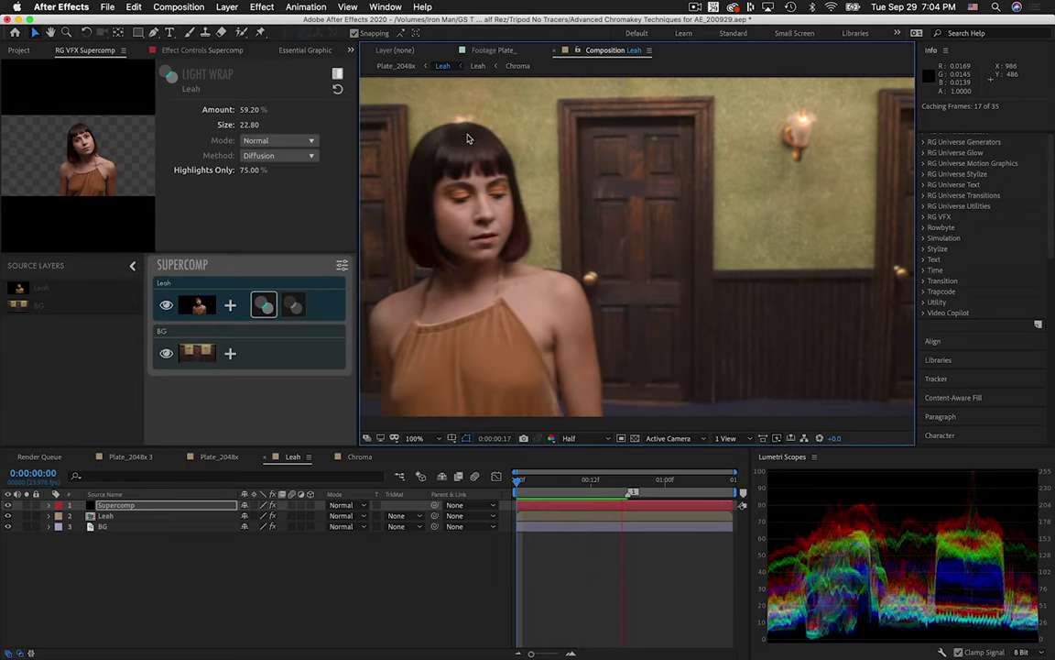
{"action": "left_click", "coordinate": [635, 479]}
{"action": "left_click_drag", "start_coordinate": [641, 480], "coordinate": [566, 491]}
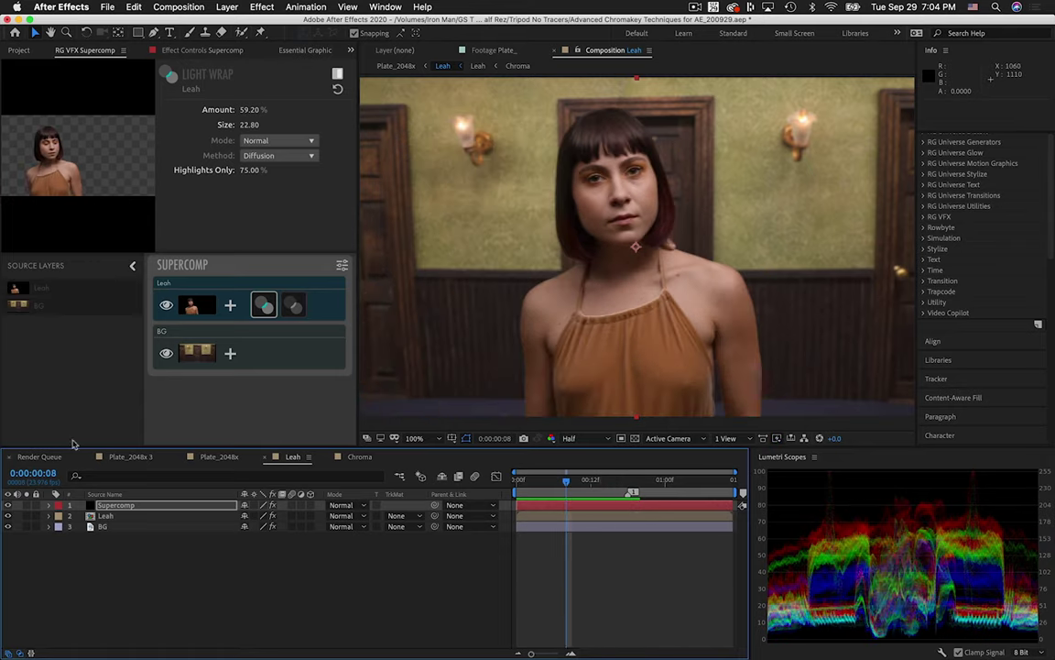
Create a new composition from the 04_Plate footage in the 04_Gimbal folder
{"action": "left_click", "coordinate": [18, 51]}
{"action": "left_click", "coordinate": [8, 259]}
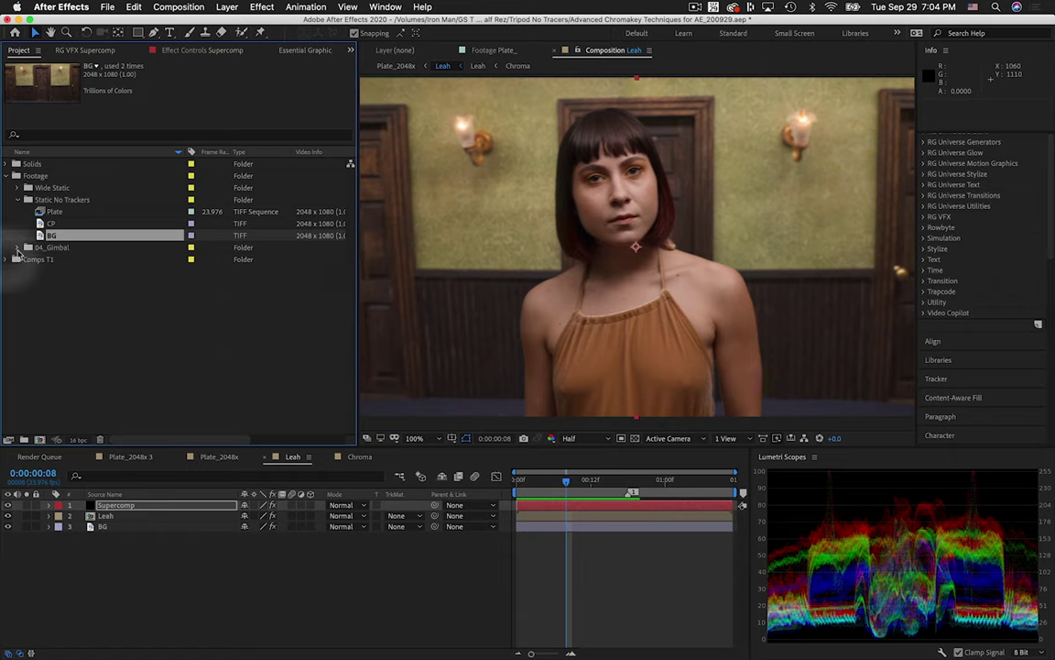
{"action": "left_click", "coordinate": [16, 247]}
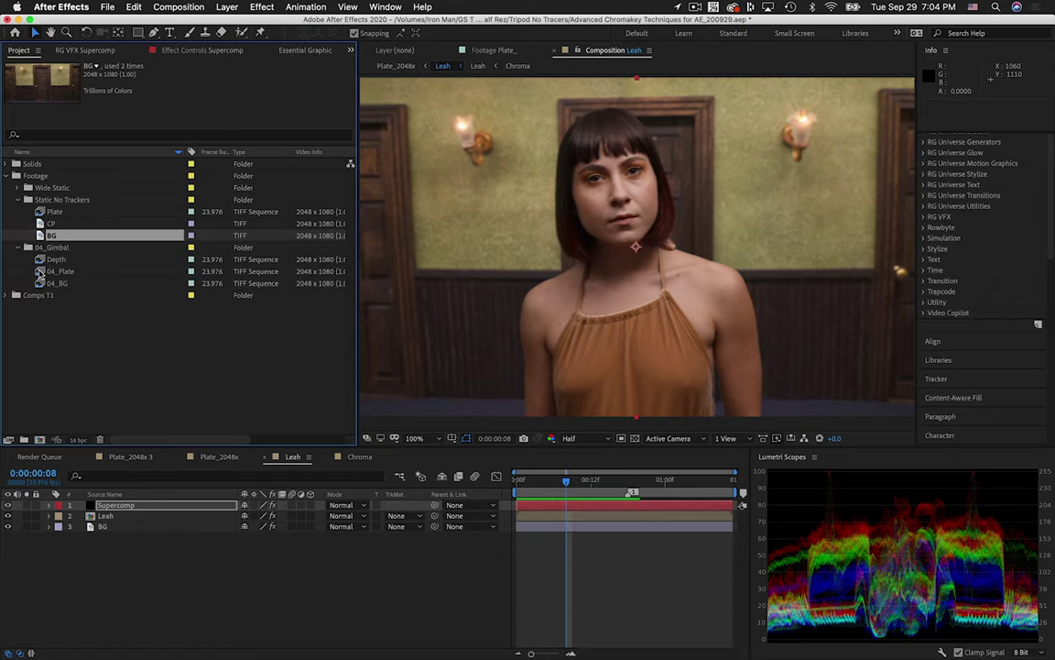
{"action": "left_click_drag", "start_coordinate": [40, 273], "coordinate": [39, 440]}
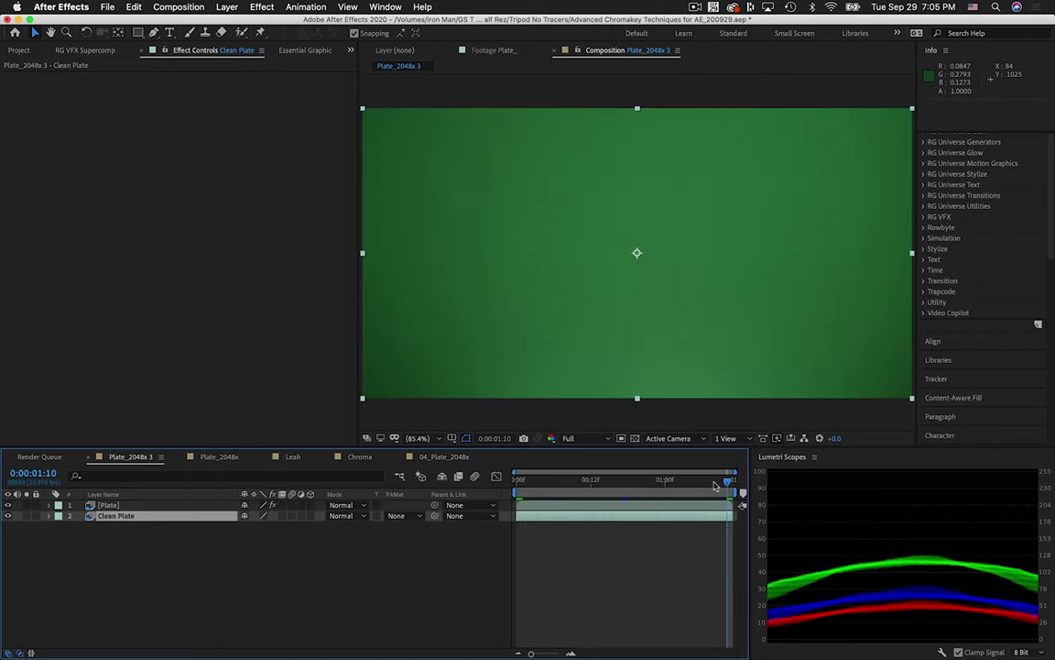
In the Plate_2048x 3 composition, freeze a duplicate of the Plate layer at 0:00:01:10 and name it Clean Plate
{"action": "mouse_move", "coordinate": [724, 479]}
{"action": "left_mouse_down"}
{"action": "mouse_move", "coordinate": [710, 490]}
{"action": "mouse_move", "coordinate": [720, 495]}
{"action": "left_mouse_up"}
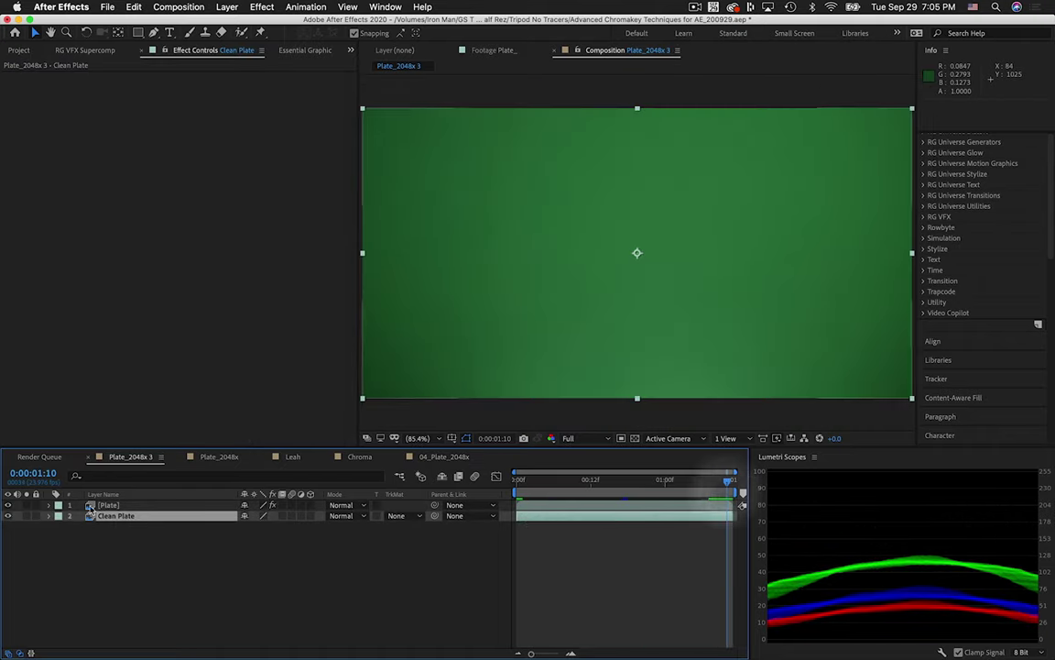
{"action": "key", "text": "super+d"}
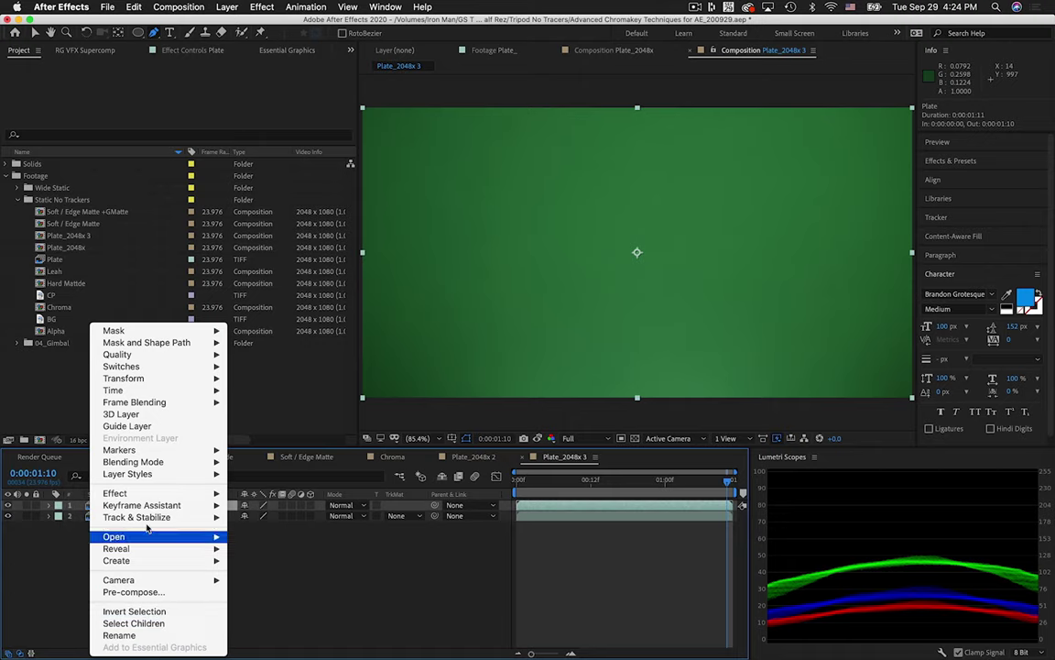
{"action": "mouse_move", "coordinate": [157, 395]}
{"action": "left_click", "coordinate": [296, 426]}
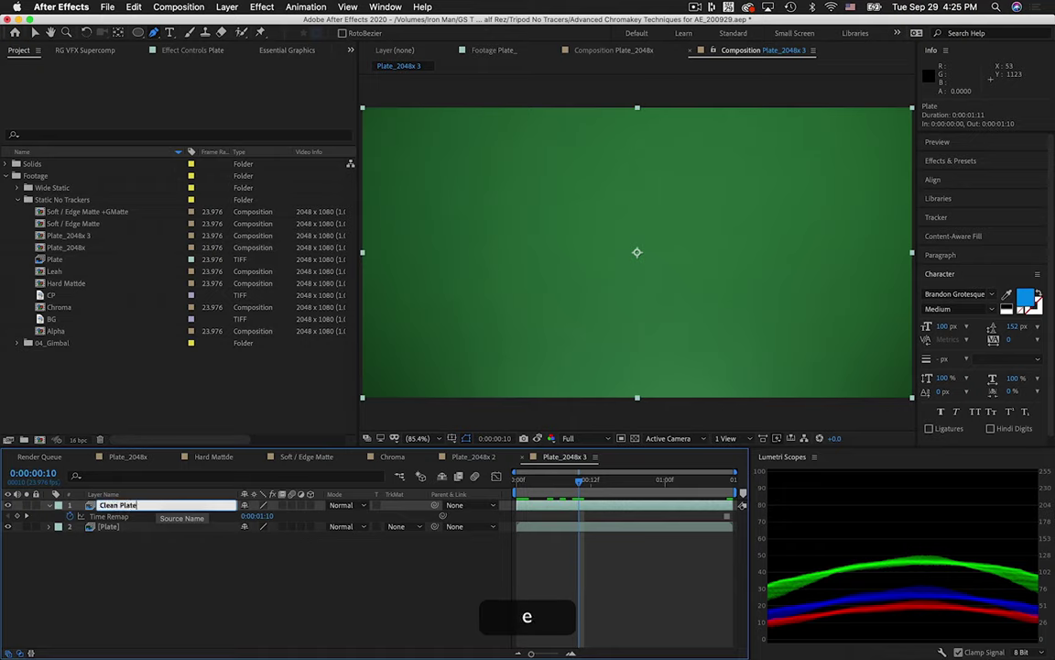
Move the Clean Plate layer below the Plate layer and set the Plate layer's blending mode to Difference
{"action": "left_click", "coordinate": [49, 504]}
{"action": "left_click_drag", "start_coordinate": [116, 505], "coordinate": [128, 533]}
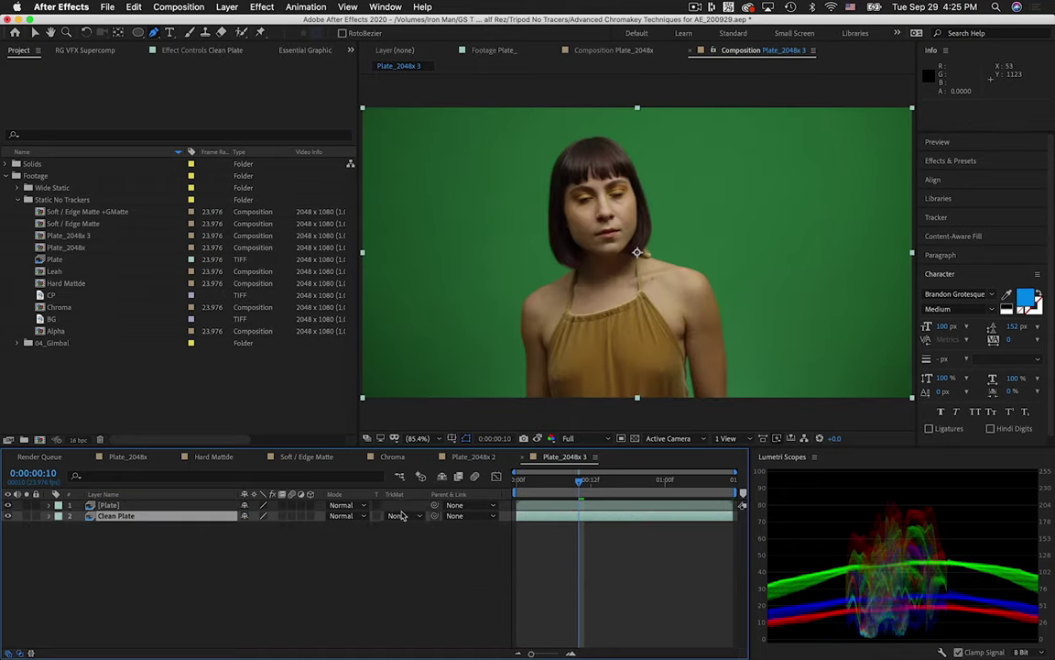
{"action": "left_click", "coordinate": [354, 505]}
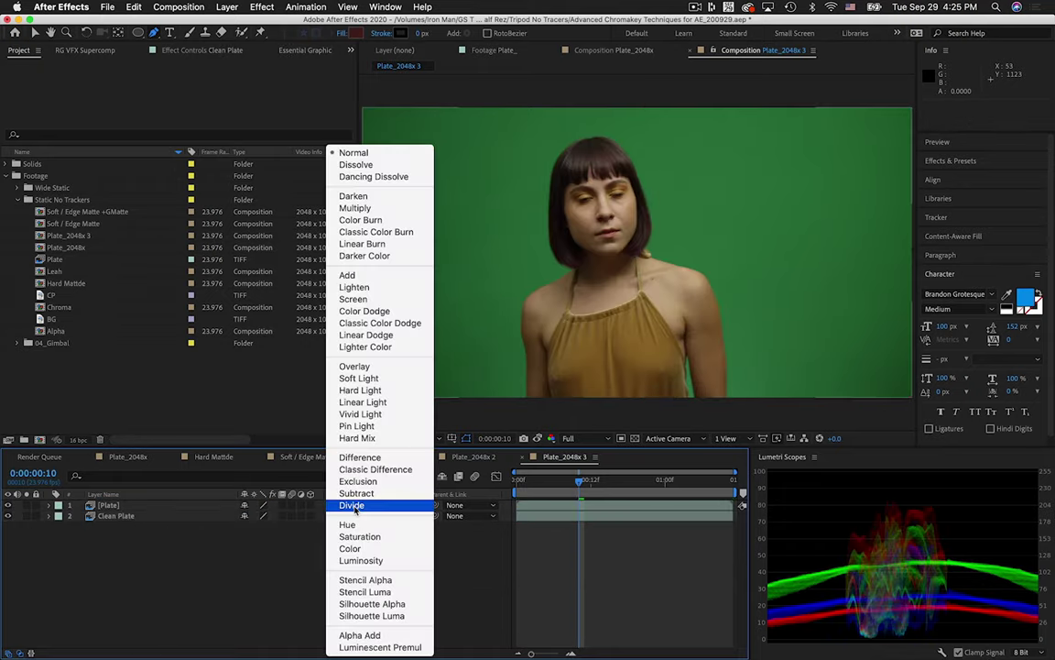
{"action": "left_click", "coordinate": [361, 457]}
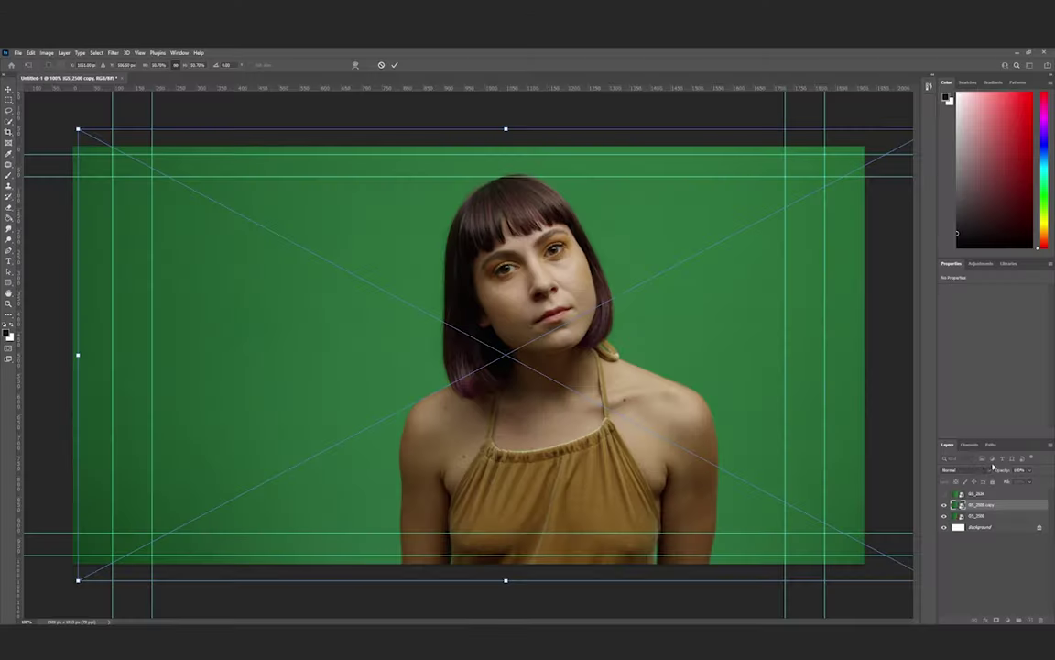
Switch to Photoshop, set the copied green-screen layer to Difference blending, and move and scale it to line up with the layer below
{"action": "left_click", "coordinate": [989, 469]}
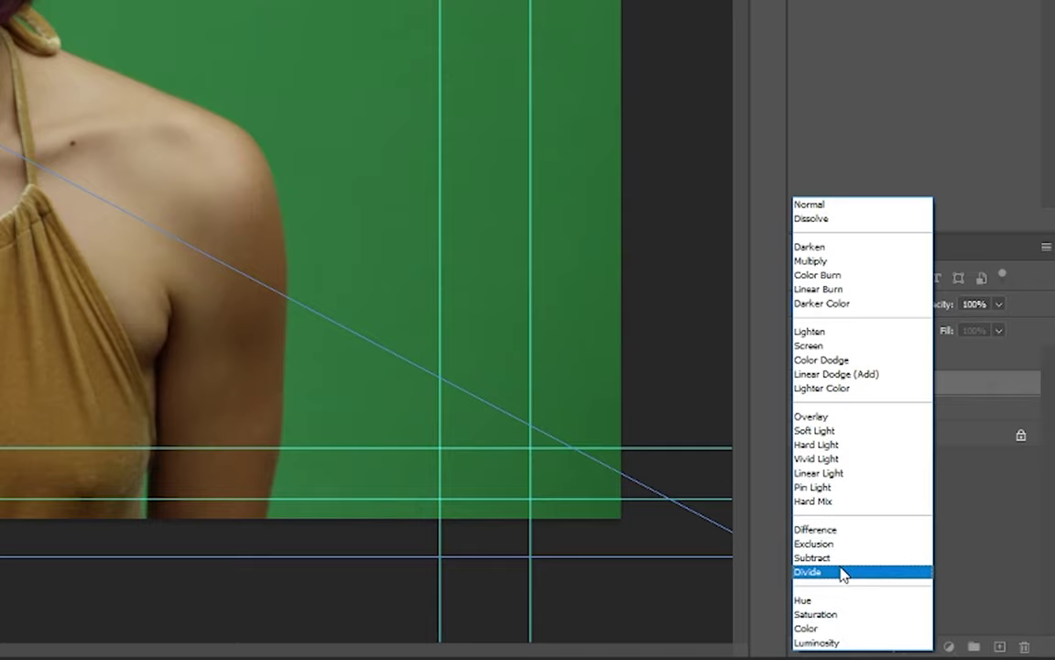
{"action": "left_click", "coordinate": [837, 530]}
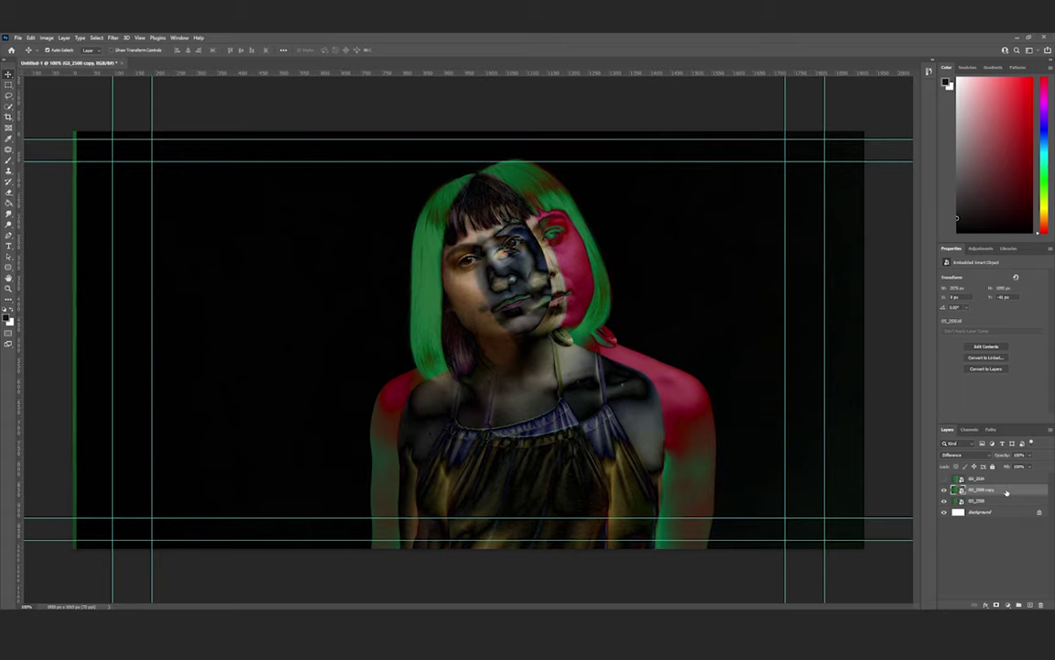
{"action": "left_click_drag", "start_coordinate": [679, 338], "coordinate": [645, 342]}
{"action": "key", "text": "ctrl+t"}
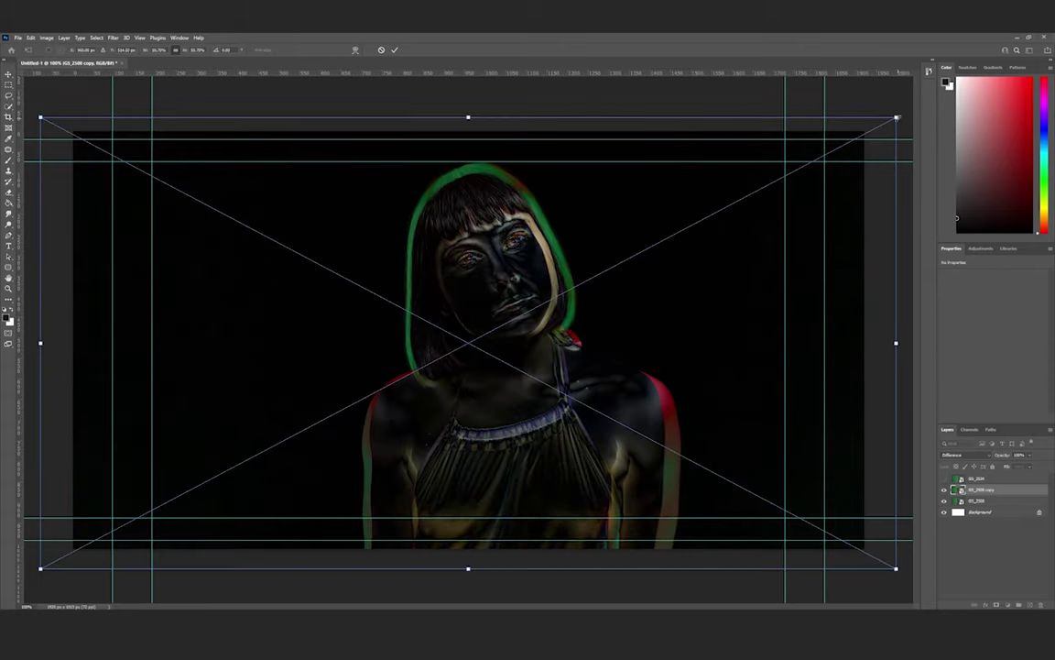
{"action": "left_click_drag", "start_coordinate": [896, 117], "coordinate": [865, 133]}
{"action": "left_click_drag", "start_coordinate": [606, 271], "coordinate": [617, 264]}
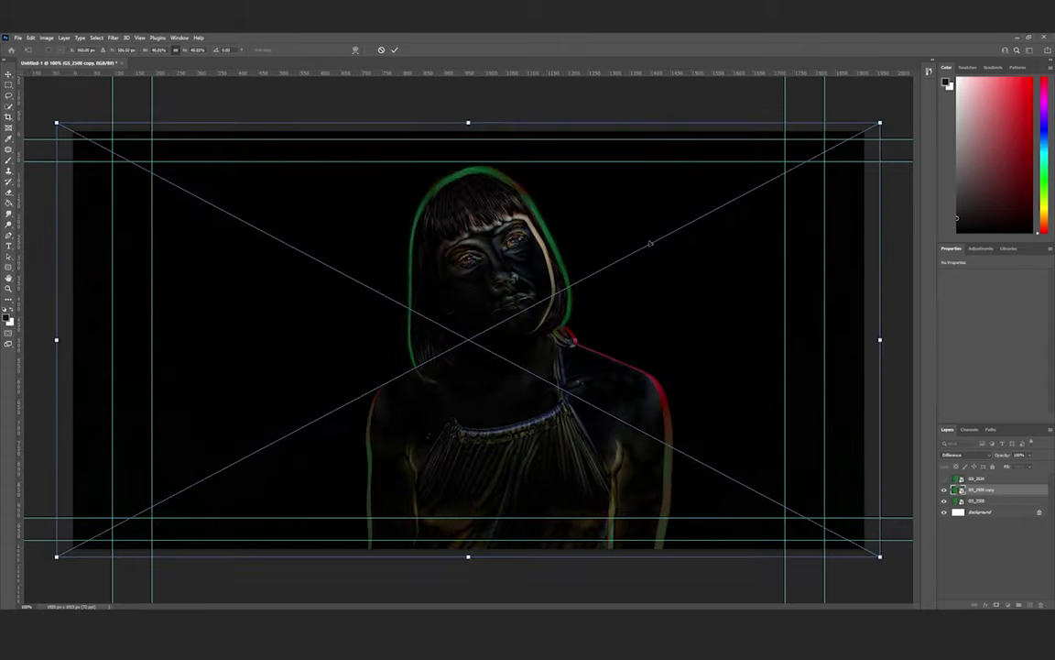
{"action": "left_click_drag", "start_coordinate": [880, 122], "coordinate": [865, 131]}
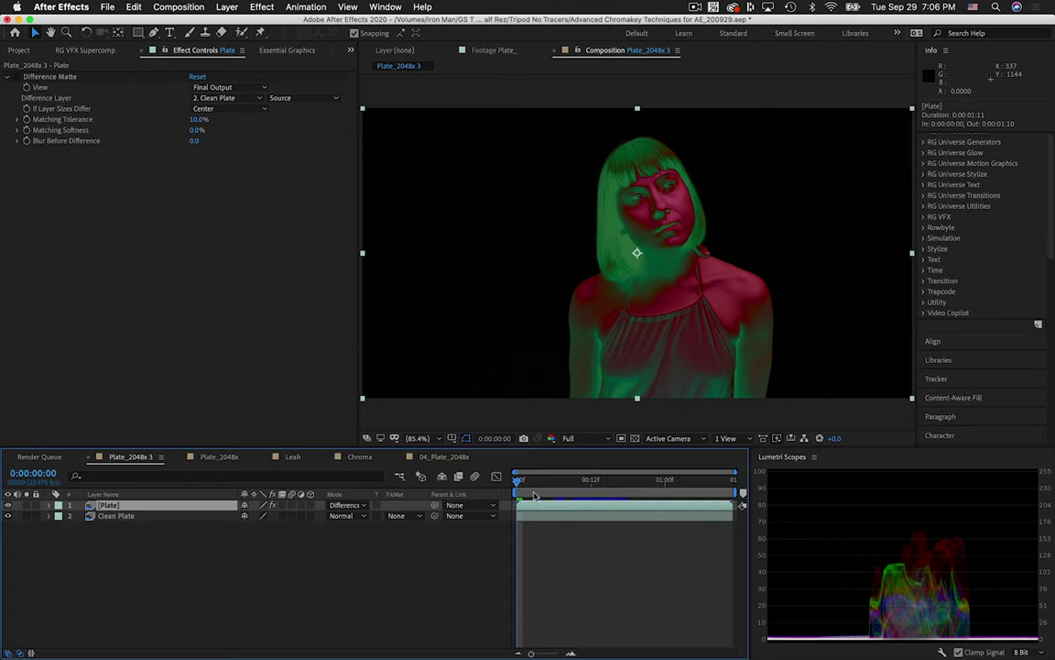
Switch to After Effects, offset the Clean Plate layer horizontally in Difference mode and reset its Position
{"action": "key", "text": "space"}
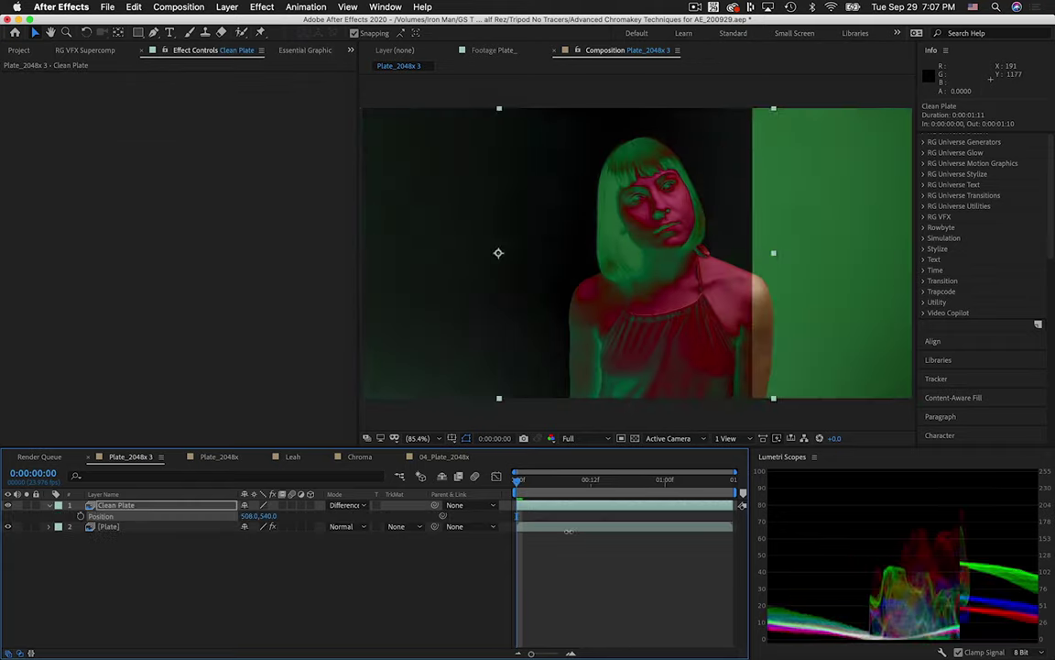
{"action": "mouse_move", "coordinate": [248, 516]}
{"action": "left_mouse_down"}
{"action": "mouse_move", "coordinate": [275, 515]}
{"action": "mouse_move", "coordinate": [240, 515]}
{"action": "left_mouse_up"}
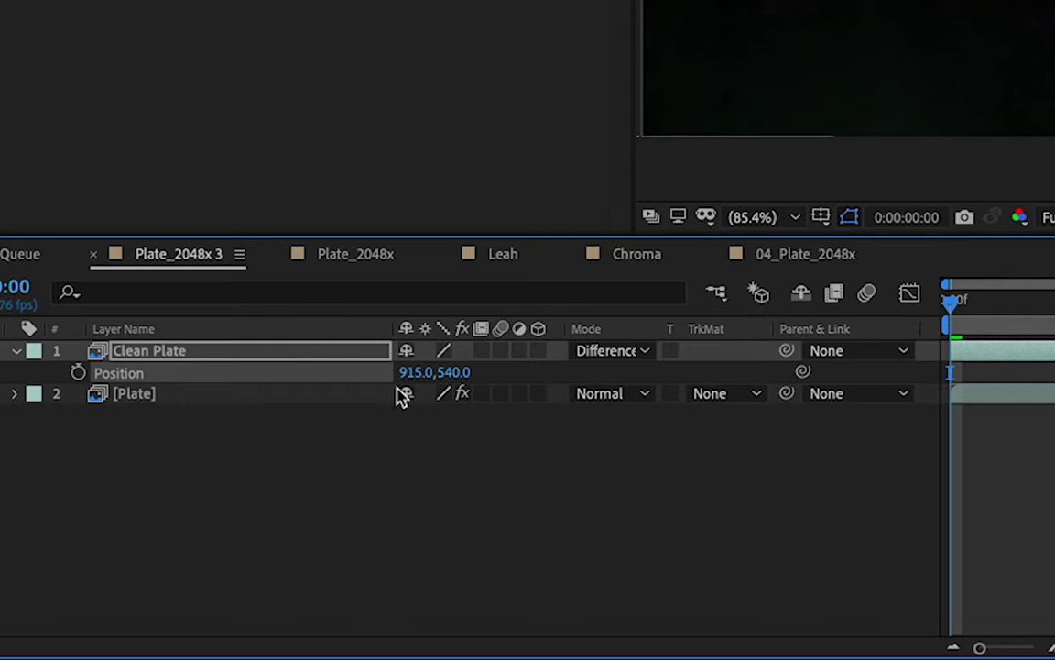
{"action": "right_click", "coordinate": [403, 376]}
{"action": "left_click", "coordinate": [459, 537]}
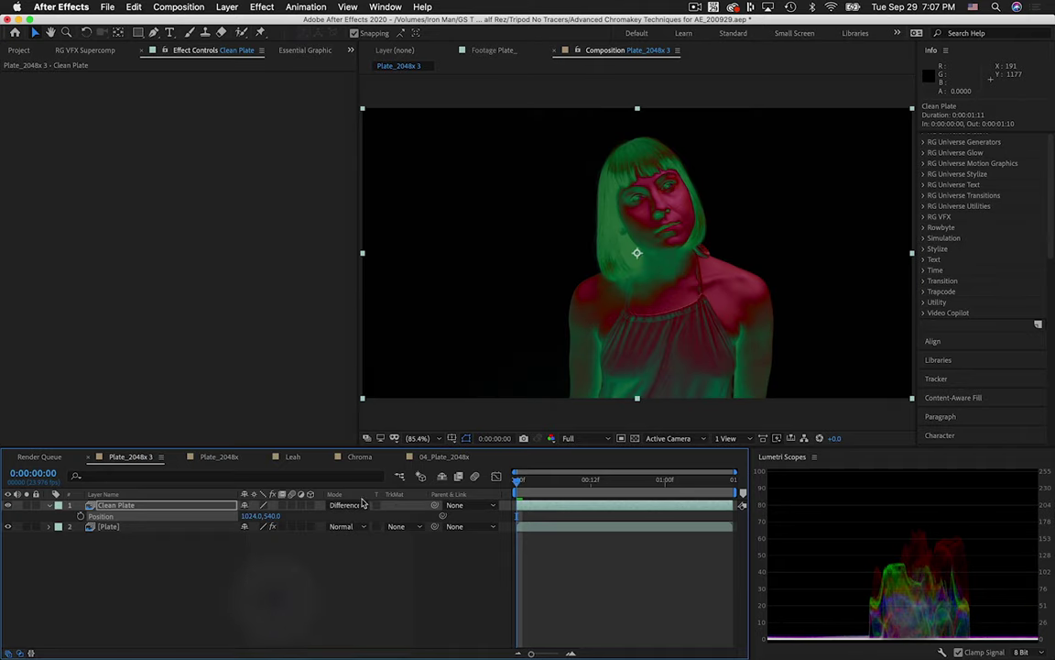
Set the Clean Plate layer's blending mode to Normal and move it below the Plate layer
{"action": "left_click", "coordinate": [362, 502]}
{"action": "left_click", "coordinate": [354, 151]}
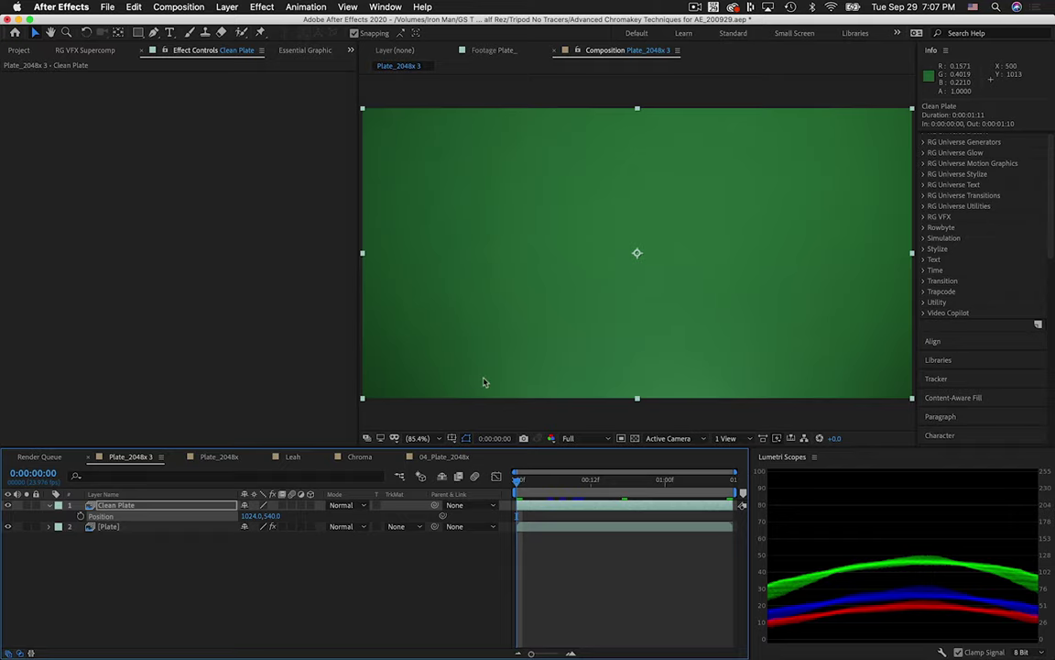
{"action": "left_click_drag", "start_coordinate": [125, 509], "coordinate": [118, 540]}
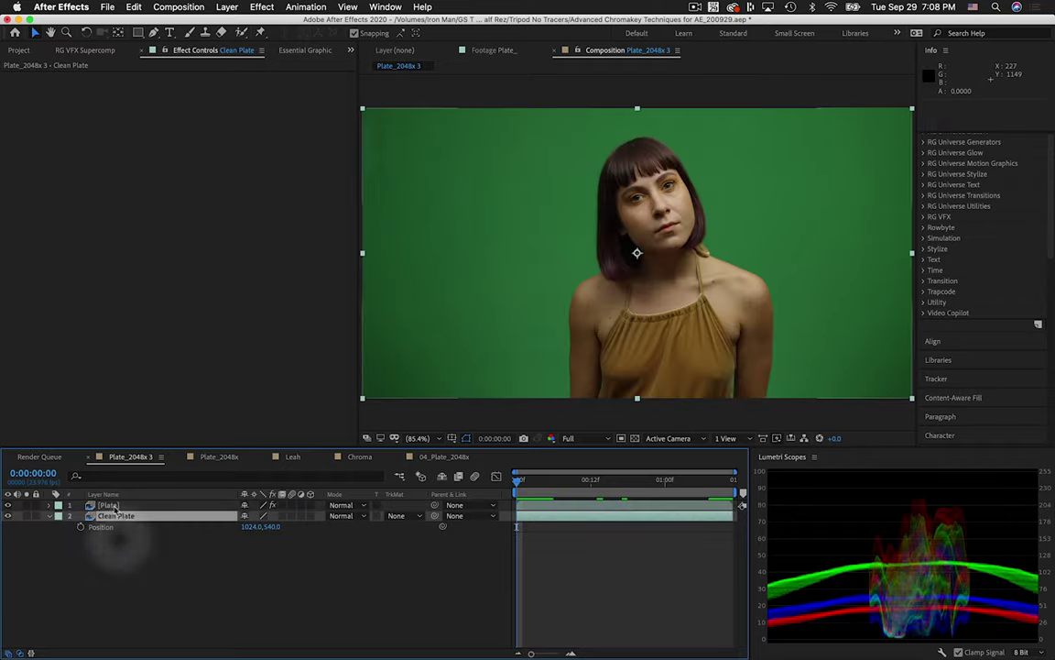
Apply the Difference Matte effect to the Plate layer with Clean Plate as the Difference Layer
{"action": "left_click", "coordinate": [161, 504]}
{"action": "key", "text": "shift+space"}
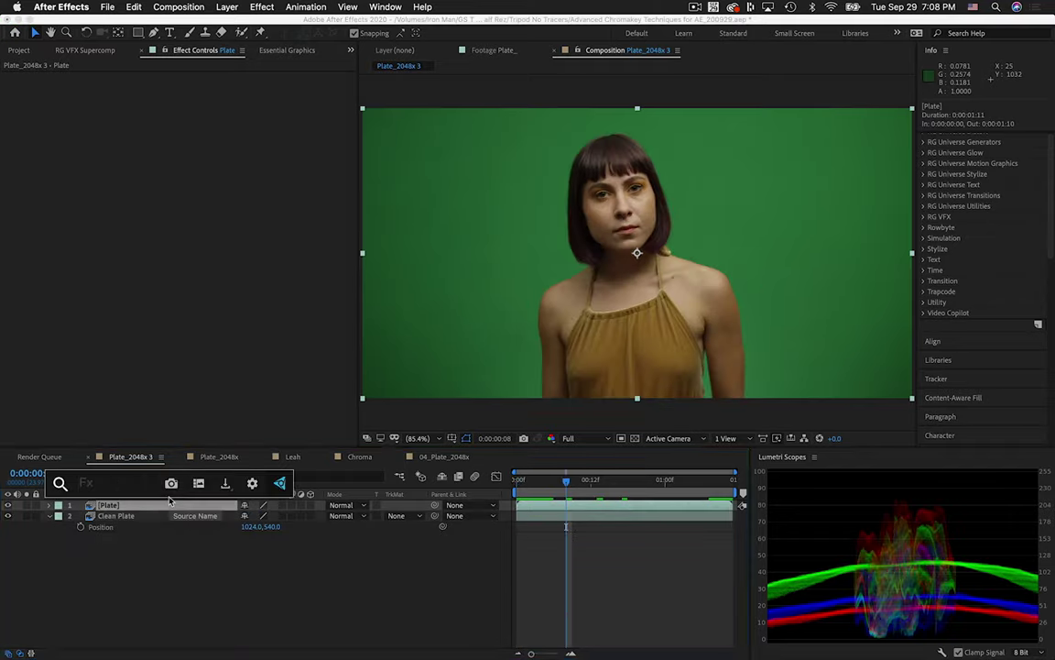
{"action": "type", "text": "dif"}
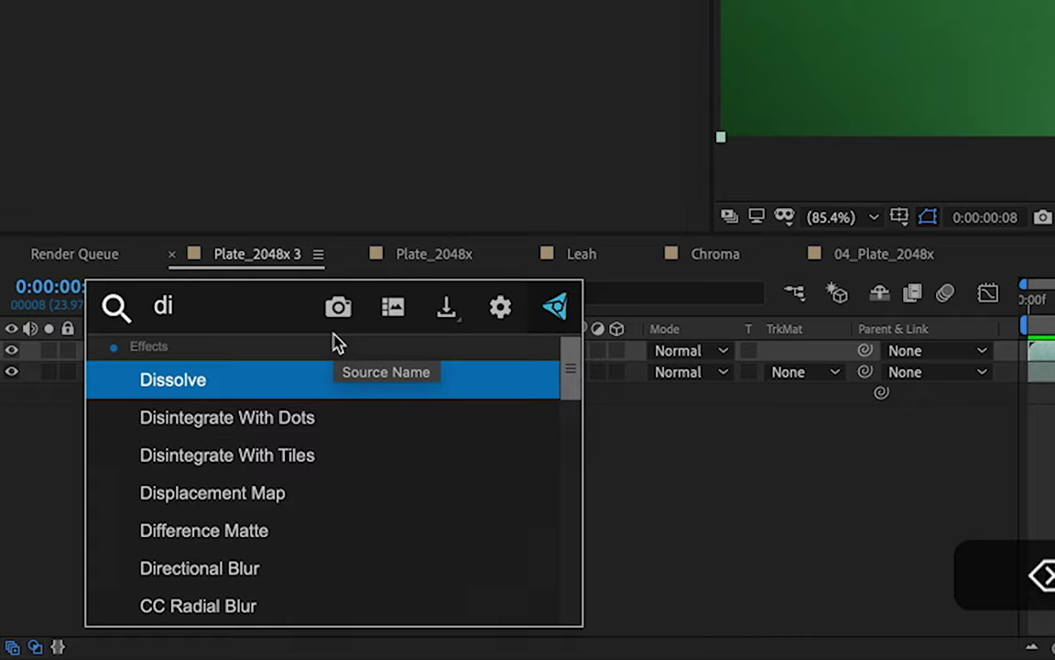
{"action": "key", "text": "Return"}
{"action": "left_click", "coordinate": [224, 97]}
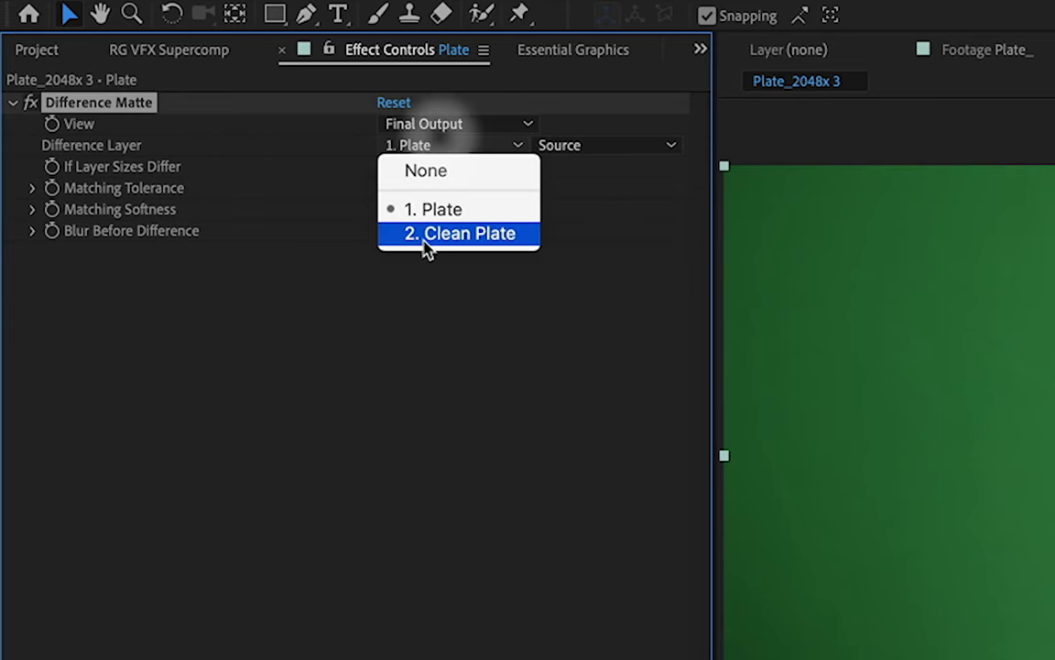
{"action": "left_click", "coordinate": [426, 240]}
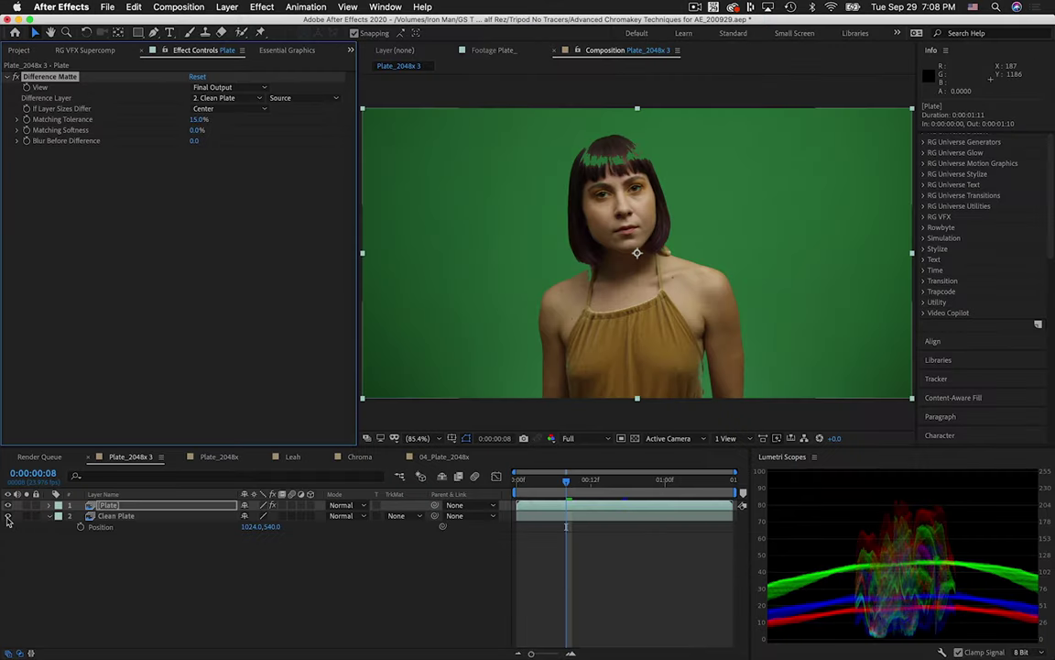
Hide the Clean Plate layer, set the Difference Matte's Matching Tolerance to 9% and play the result
{"action": "left_click", "coordinate": [8, 517]}
{"action": "left_click_drag", "start_coordinate": [192, 120], "coordinate": [173, 119]}
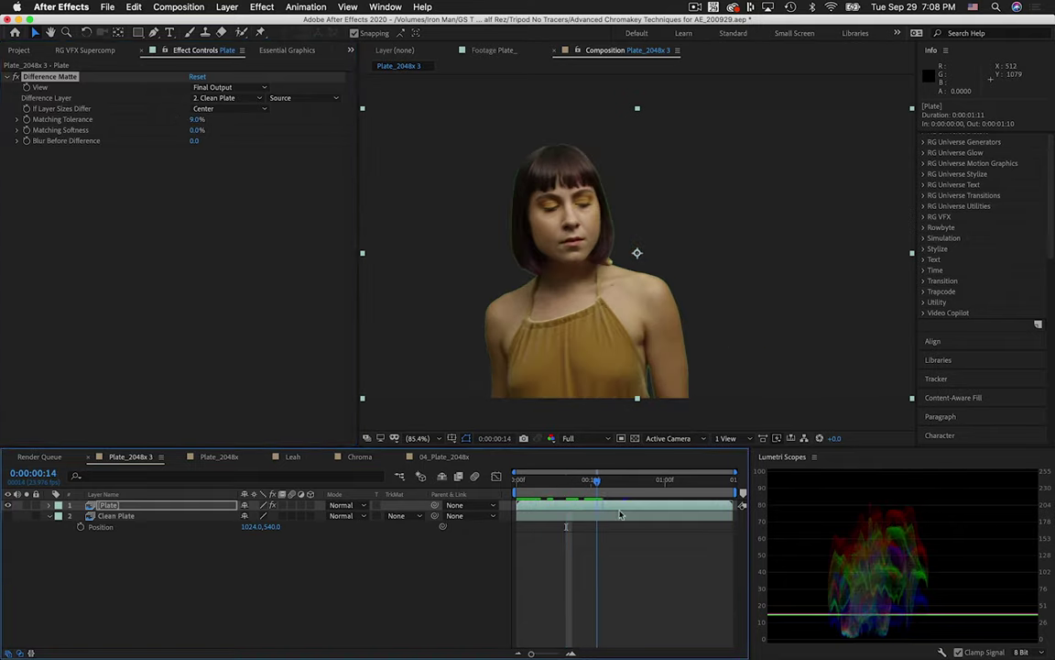
{"action": "key", "text": "space"}
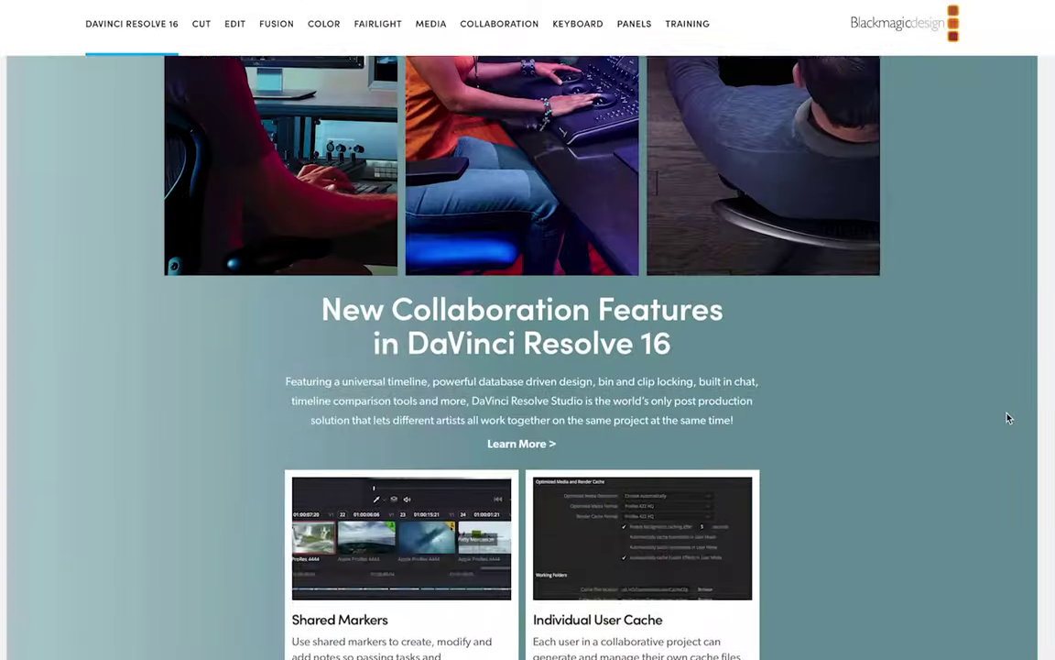
{"action": "scroll", "coordinate": [1008, 417], "scroll_direction": "up", "scroll_amount": 20}
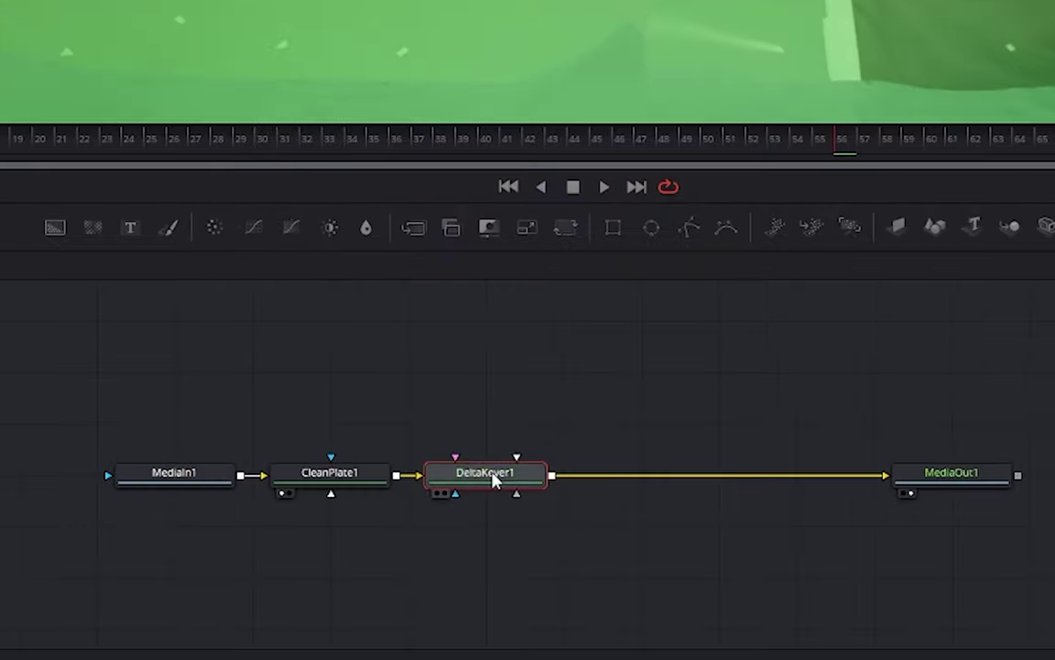
{"action": "left_click_drag", "start_coordinate": [494, 483], "coordinate": [446, 555]}
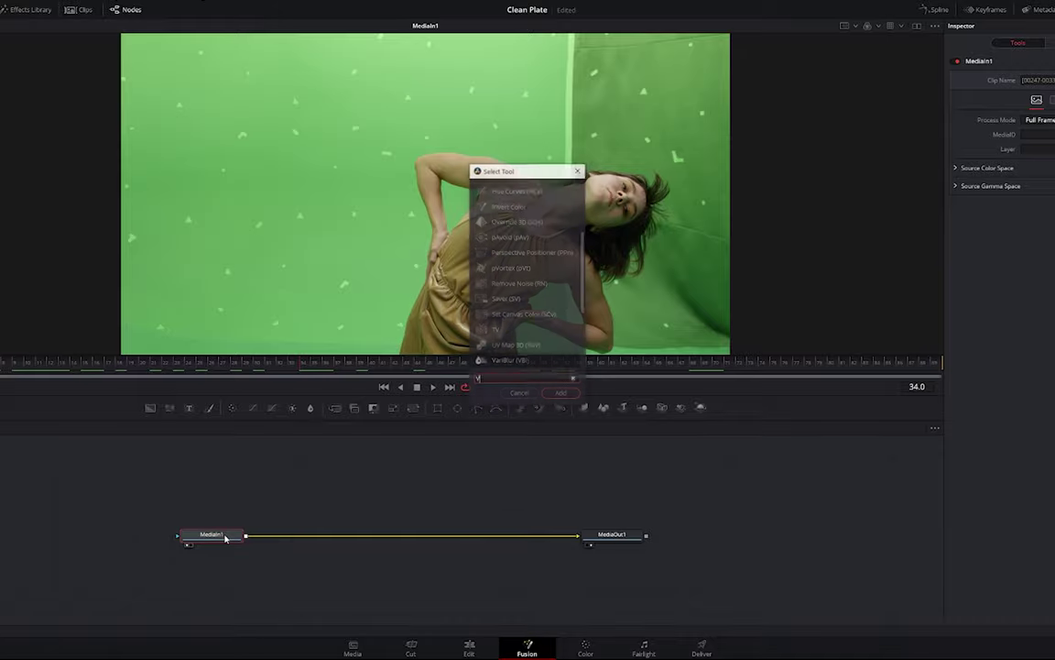
Switch to DaVinci Resolve's Fusion page, add a Clean Plate node after MediaIn1 and show it in the viewer
{"action": "type", "text": "Clean Plate"}
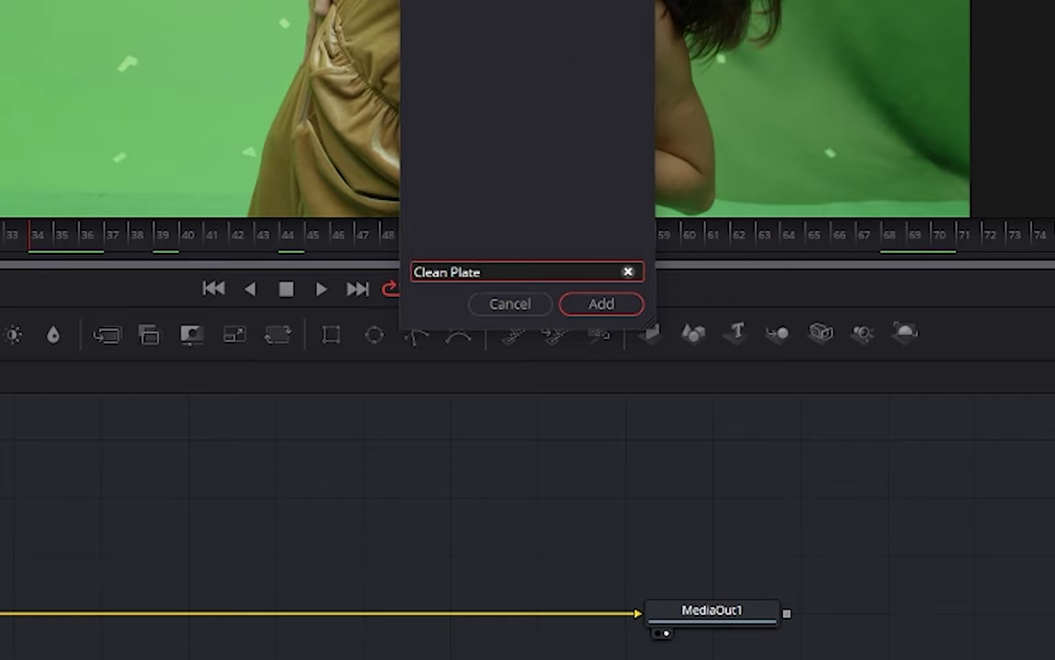
{"action": "key", "text": "Return"}
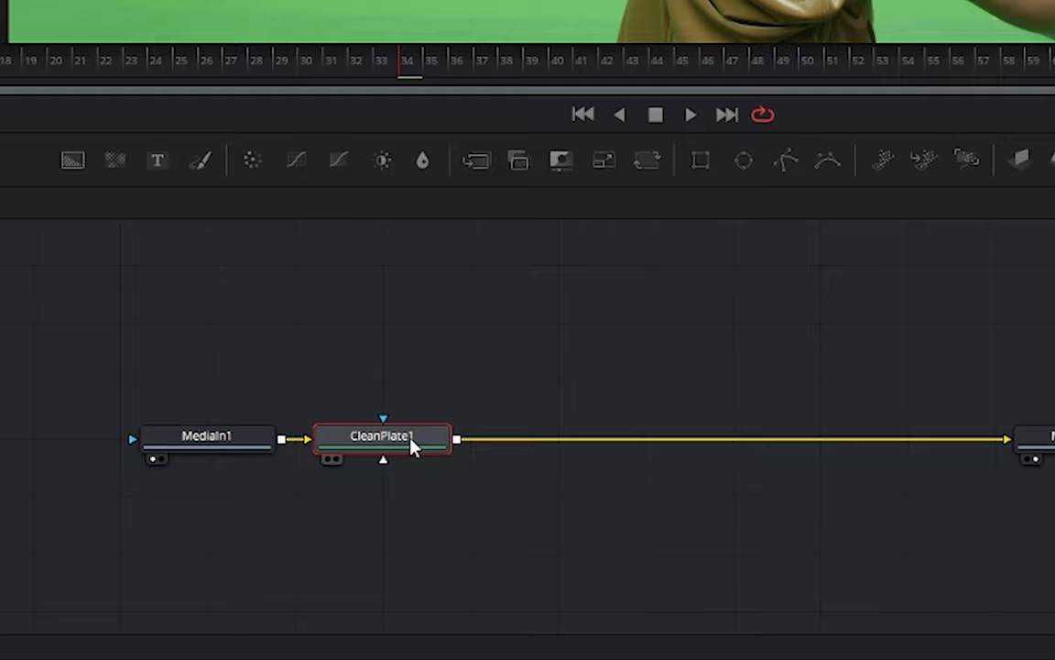
{"action": "key", "text": "1"}
Sample the green screen as CleanPlate1's Background Color, narrow the Threshold to 0.189–0.628, erode the matte and grow its edges
{"action": "mouse_move", "coordinate": [983, 121]}
{"action": "left_mouse_down"}
{"action": "mouse_move", "coordinate": [537, 144]}
{"action": "mouse_move", "coordinate": [290, 92]}
{"action": "left_mouse_up"}
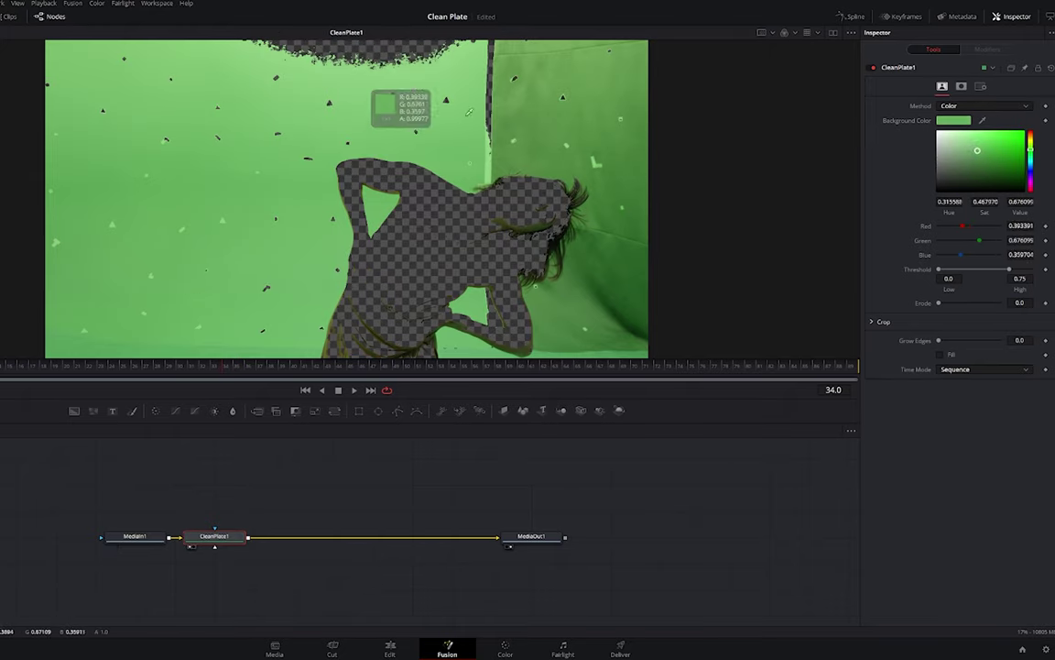
{"action": "left_click_drag", "start_coordinate": [999, 279], "coordinate": [951, 277]}
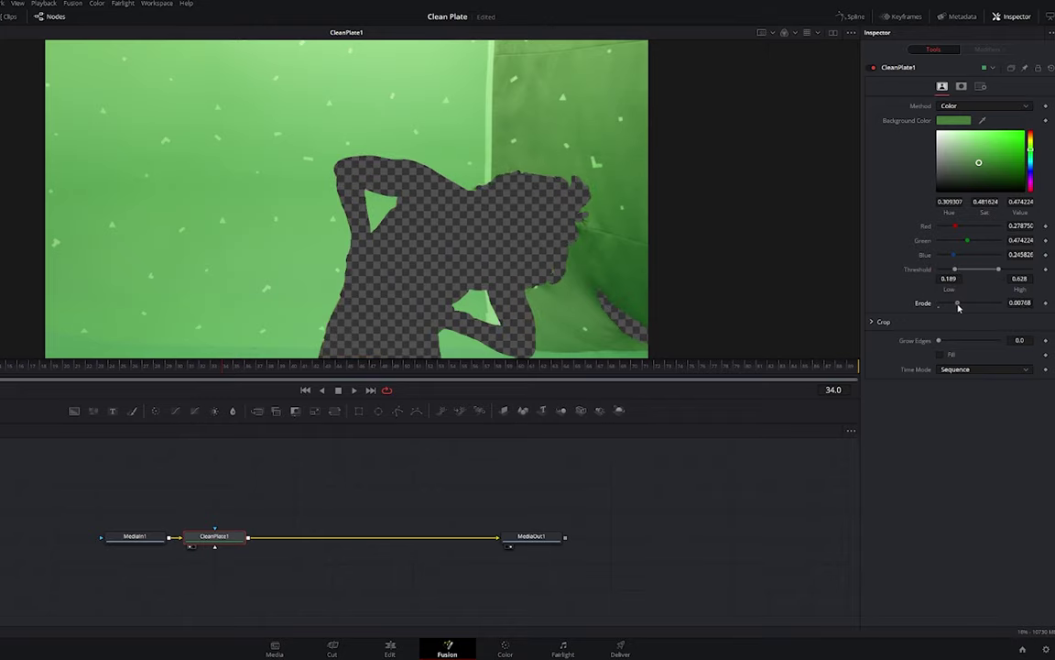
{"action": "left_click_drag", "start_coordinate": [951, 342], "coordinate": [959, 342]}
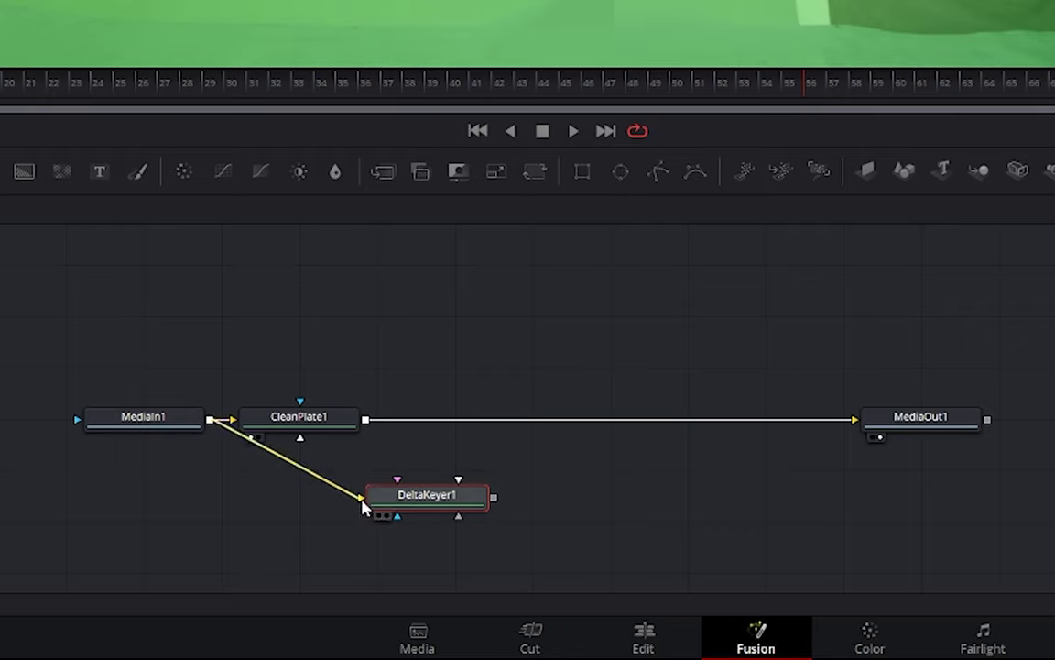
Connect CleanPlate1's output to the clean plate input of DeltaKeyer1, which is fed by MediaIn1
{"action": "left_click_drag", "start_coordinate": [392, 474], "coordinate": [397, 480]}
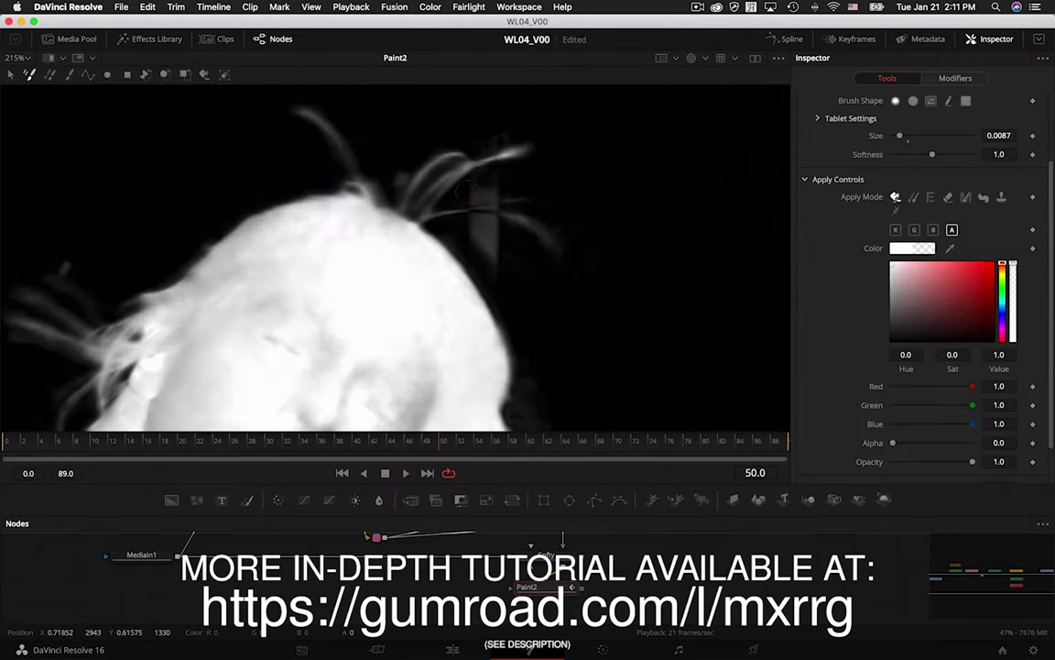
{"action": "left_click", "coordinate": [982, 197]}
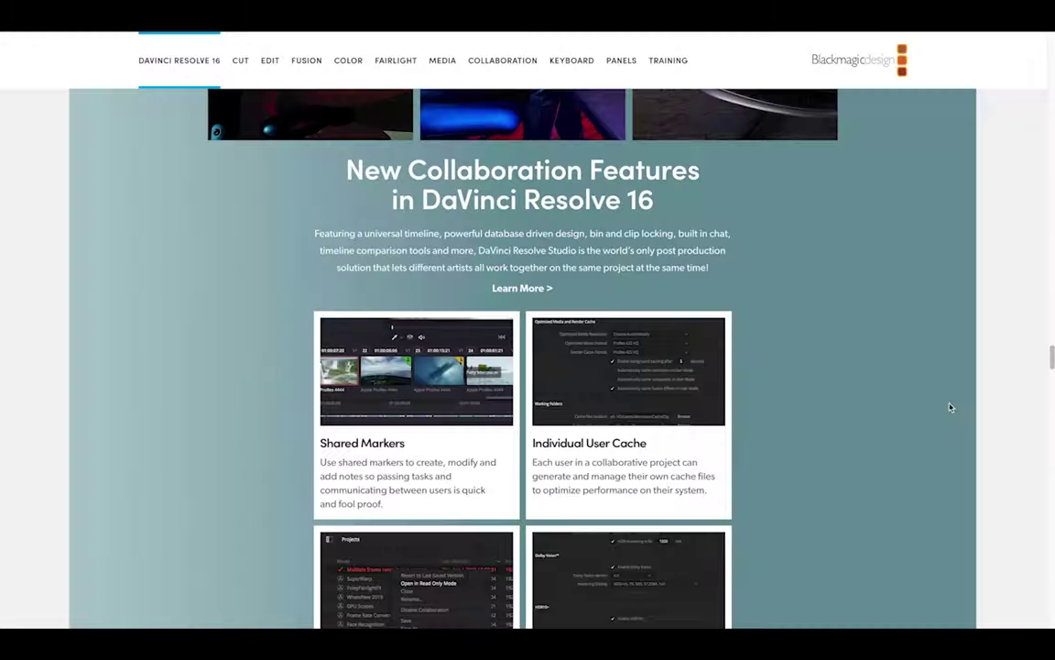
{"action": "scroll", "coordinate": [949, 405], "scroll_direction": "down", "scroll_amount": 5}
{"action": "scroll", "coordinate": [950, 407], "scroll_direction": "up", "scroll_amount": 10}
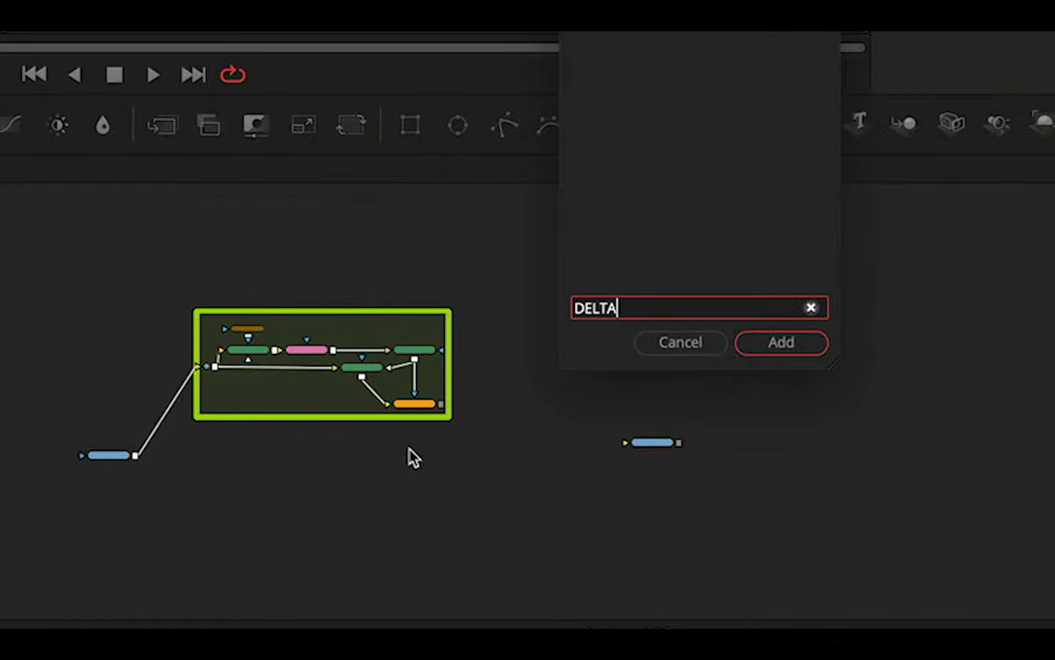
Add a Delta Keyer node to the Fusion node graph
{"action": "key", "text": "Return"}
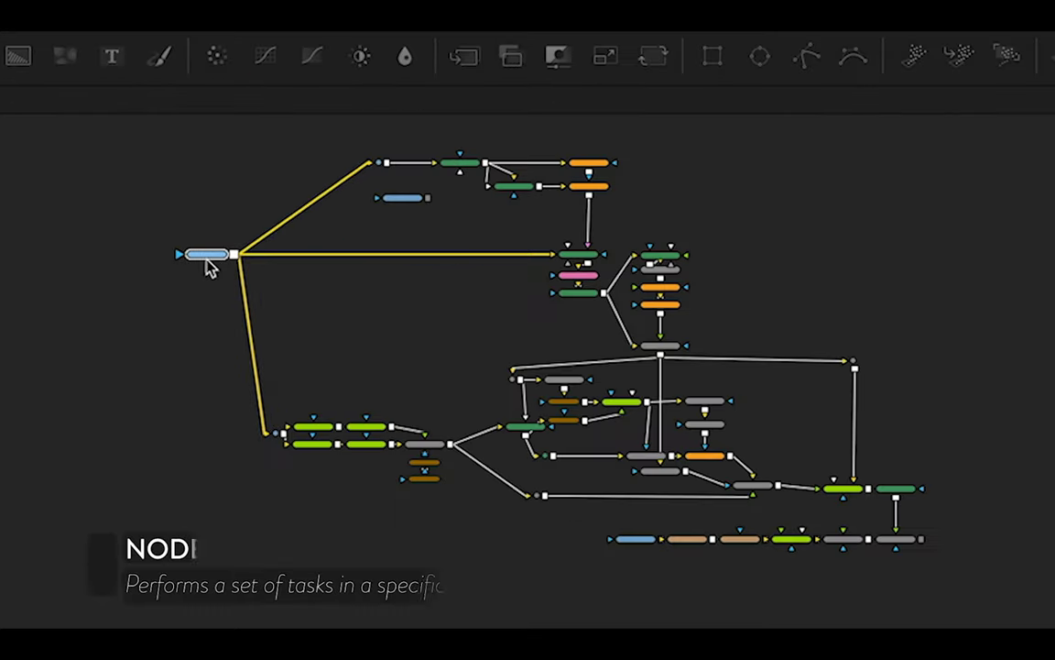